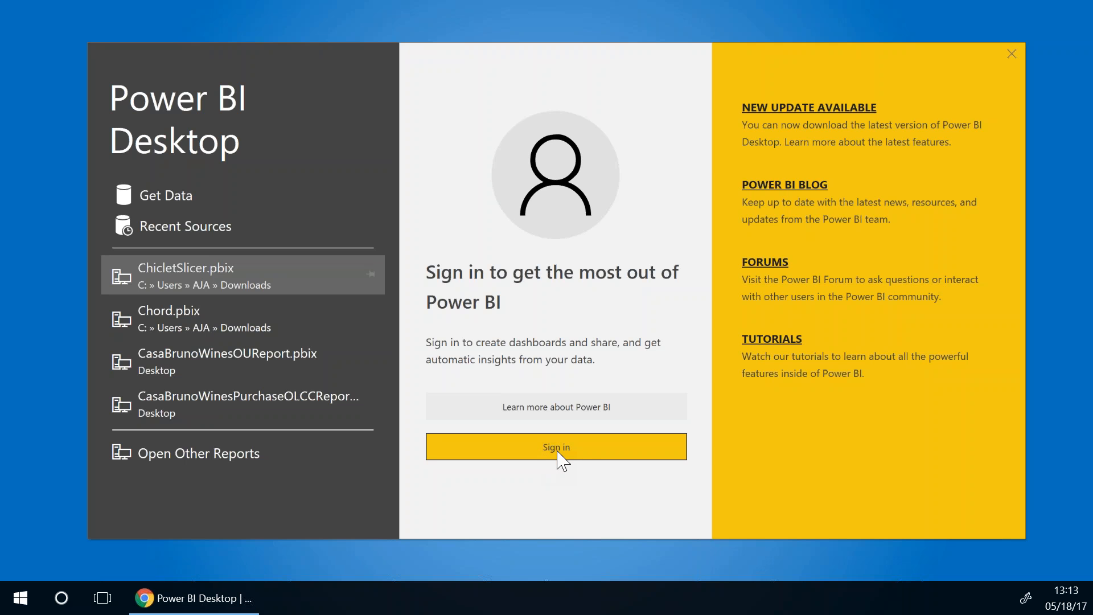
Sign in to Power BI Desktop with the work account email, correcting typos along the way
click(557, 452)
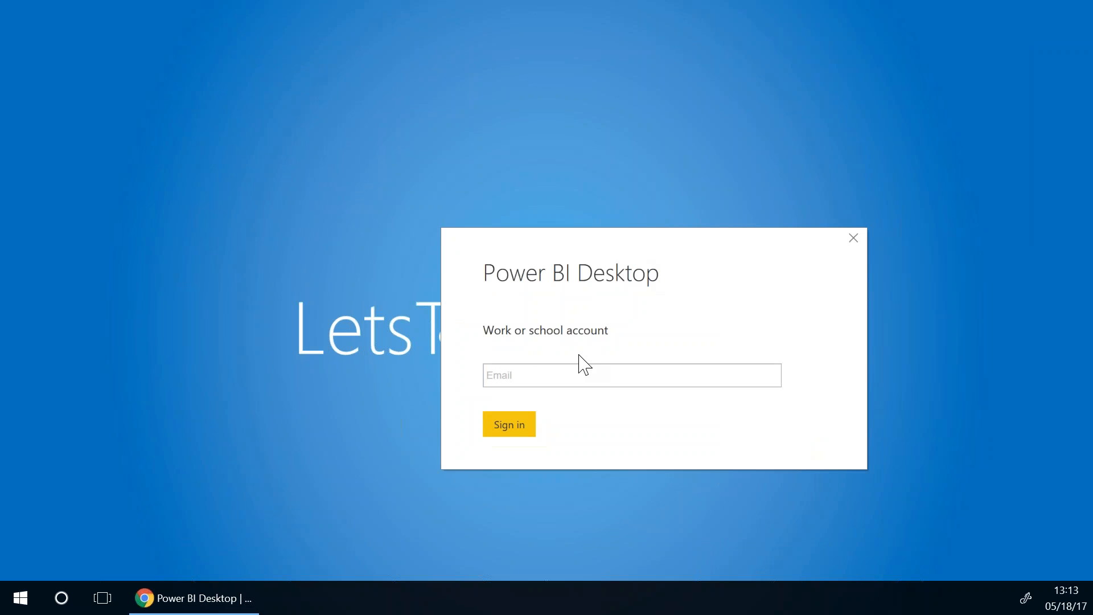
click(576, 378)
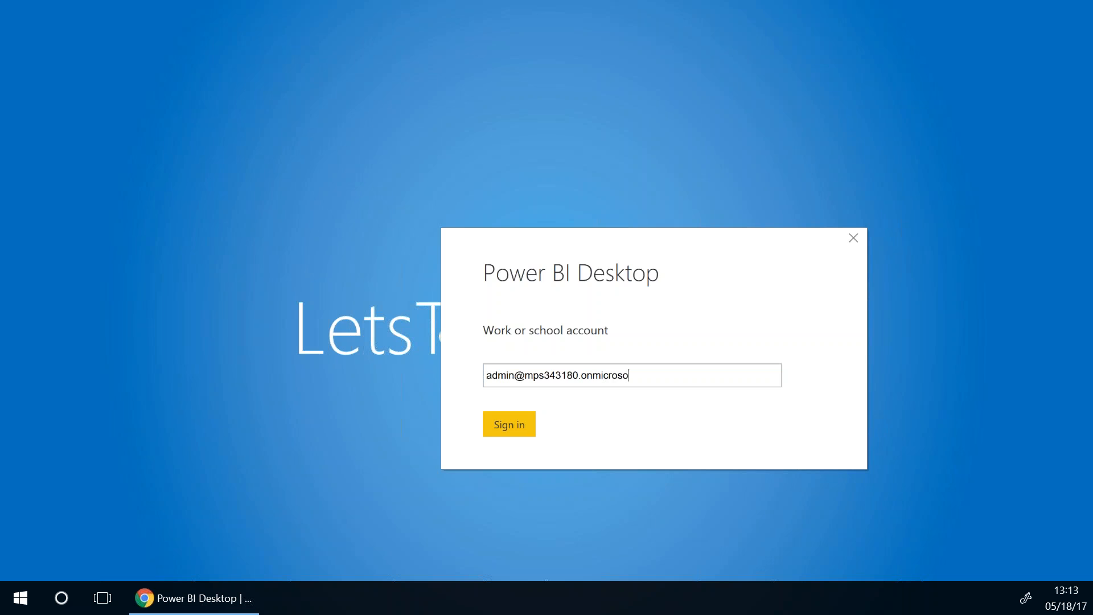
key(Return)
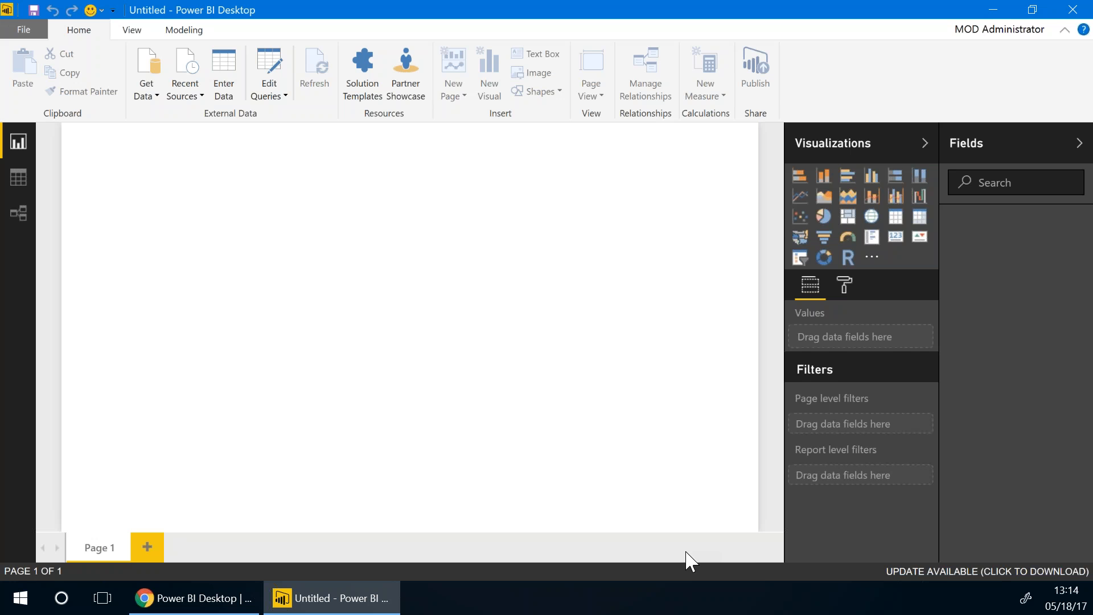
click(898, 571)
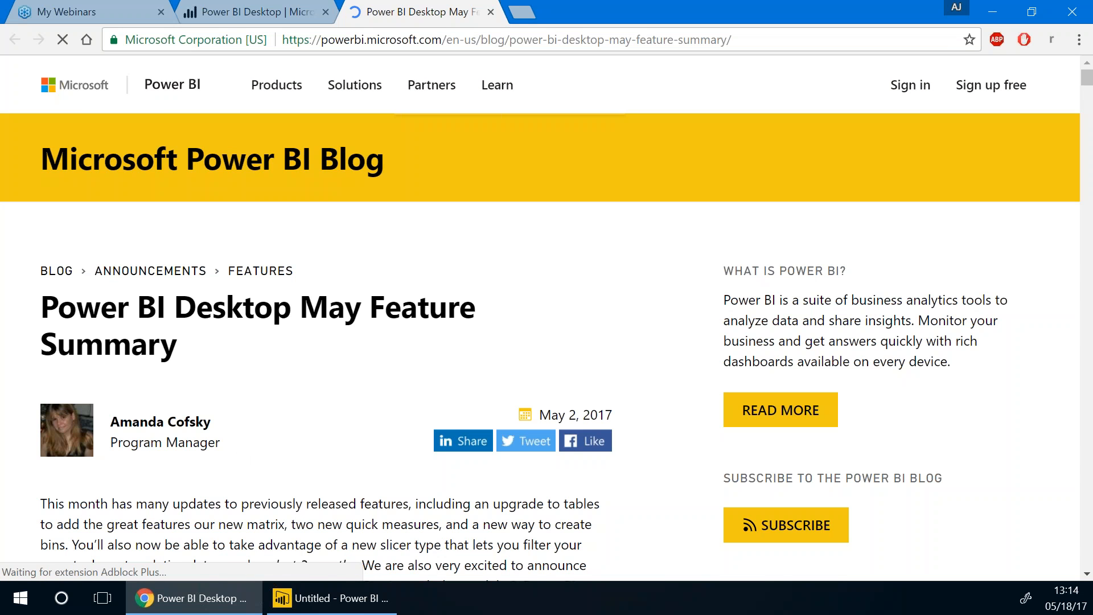
scroll(541, 341, down, 1)
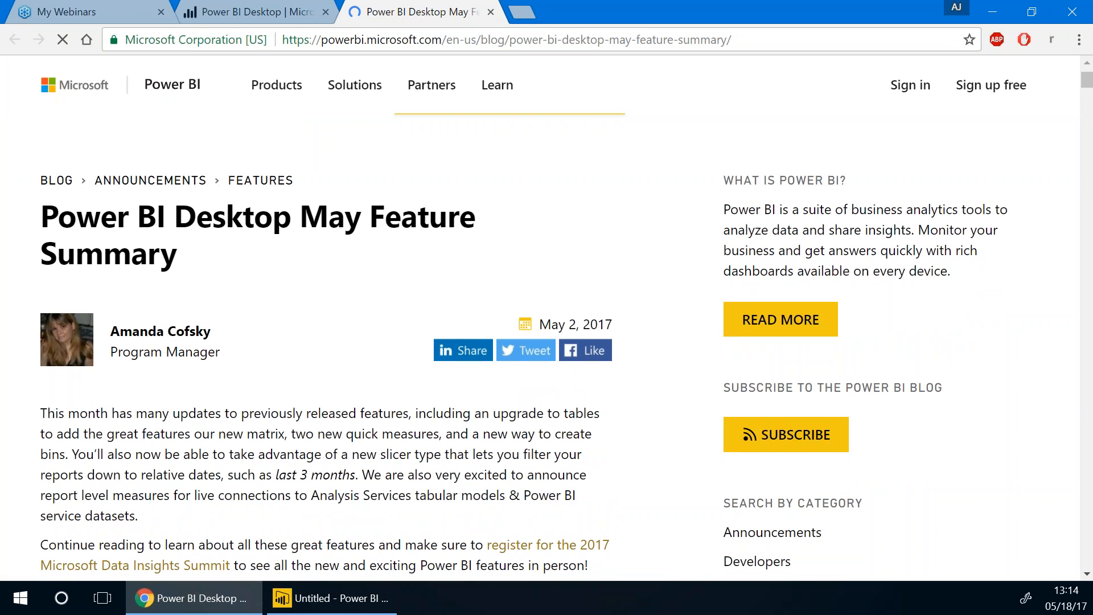
scroll(541, 342, down, 2)
scroll(547, 336, down, 2)
scroll(267, 428, down, 4)
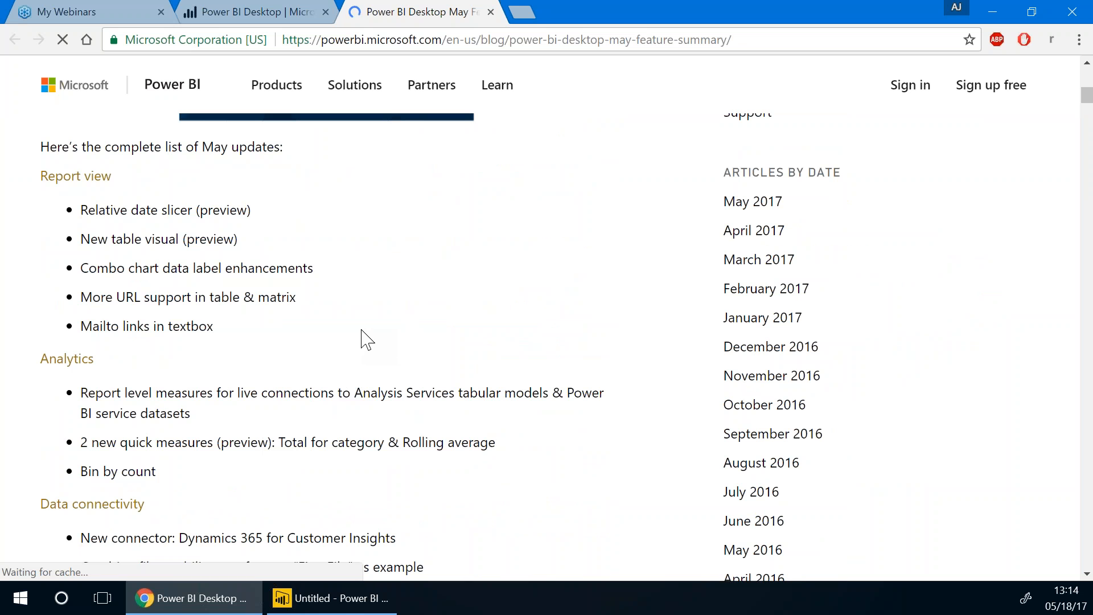
scroll(364, 340, down, 2)
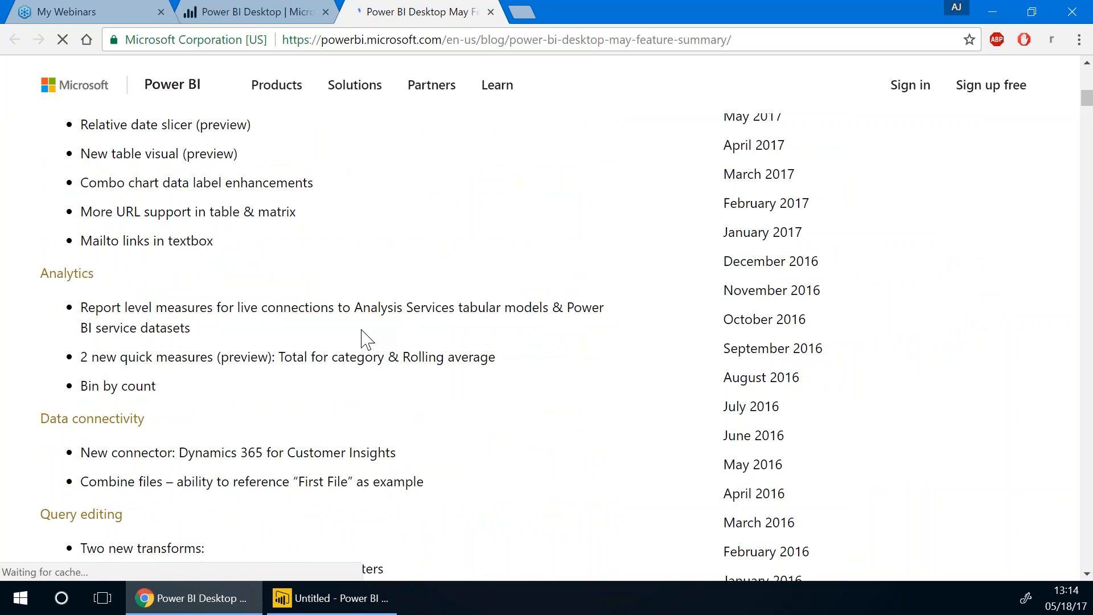
scroll(361, 336, down, 3)
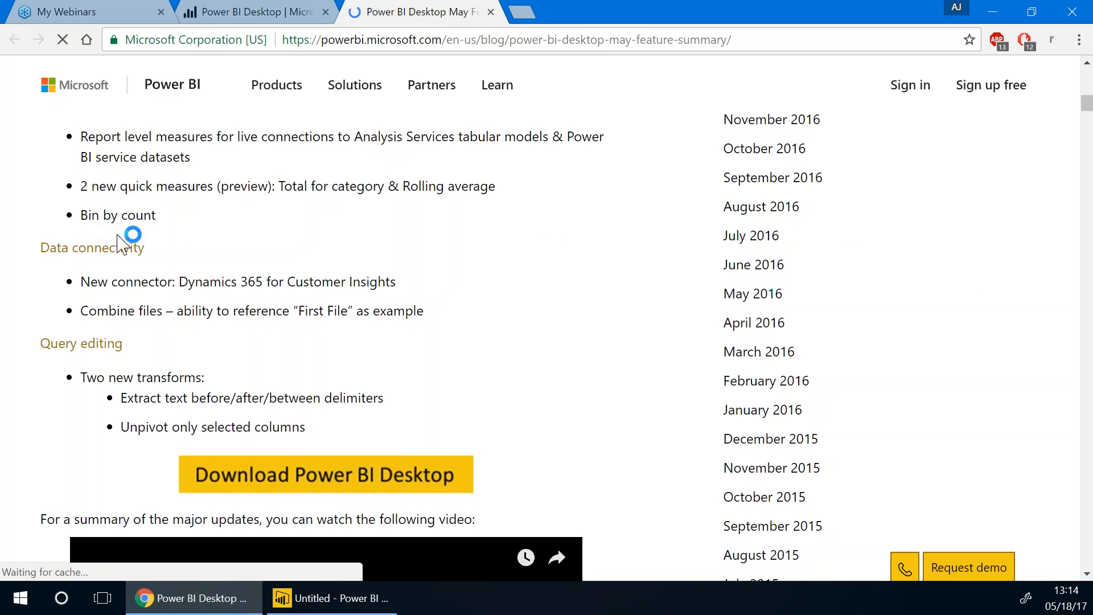
scroll(9, 370, down, 1)
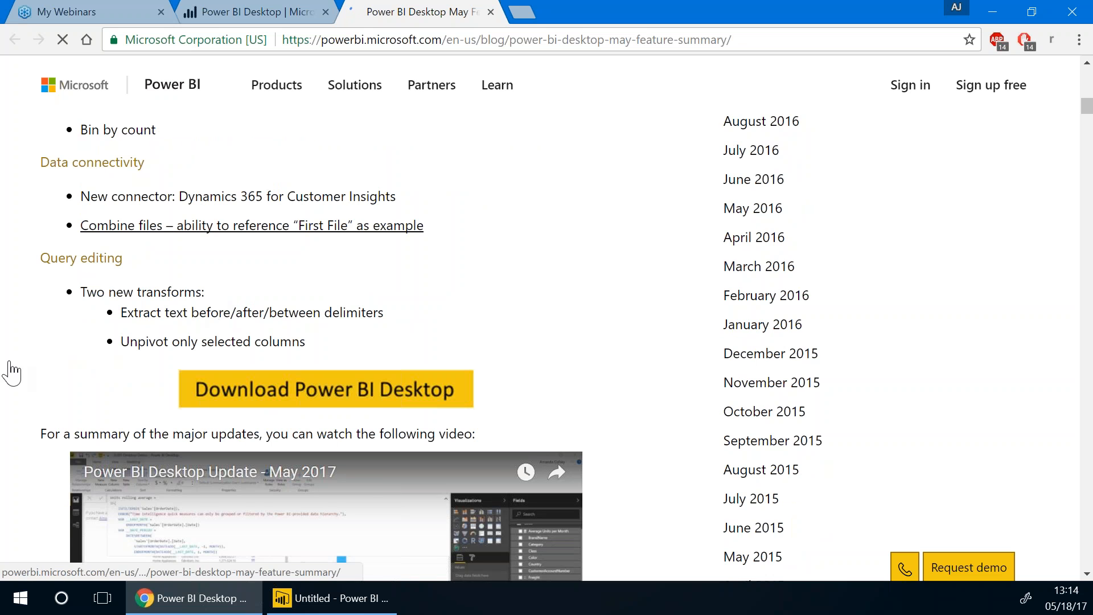
scroll(6, 484, down, 1)
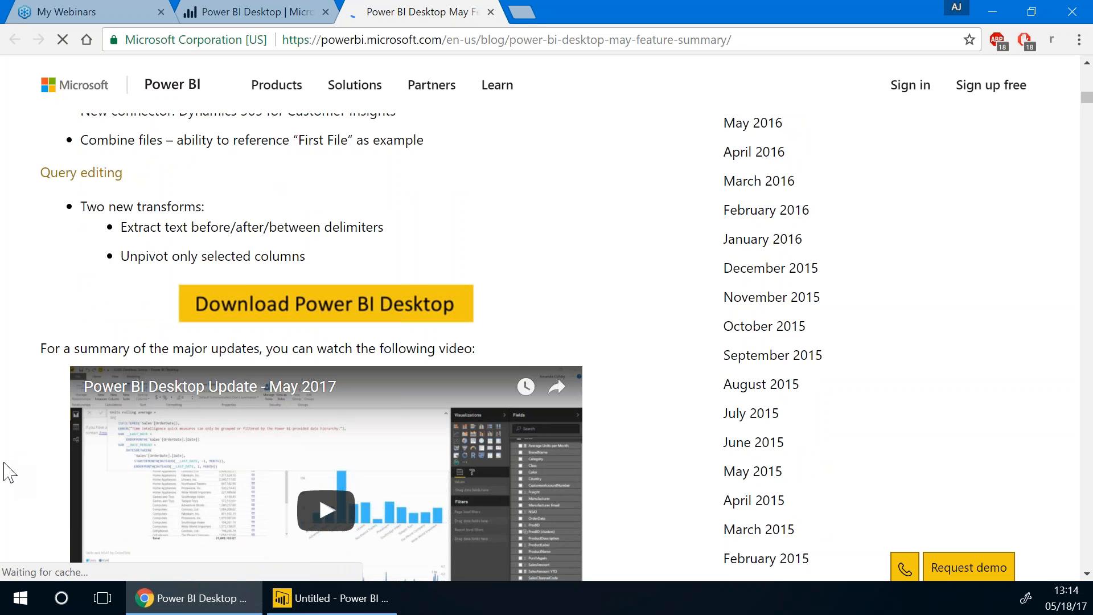
scroll(9, 472, down, 1)
scroll(8, 472, down, 2)
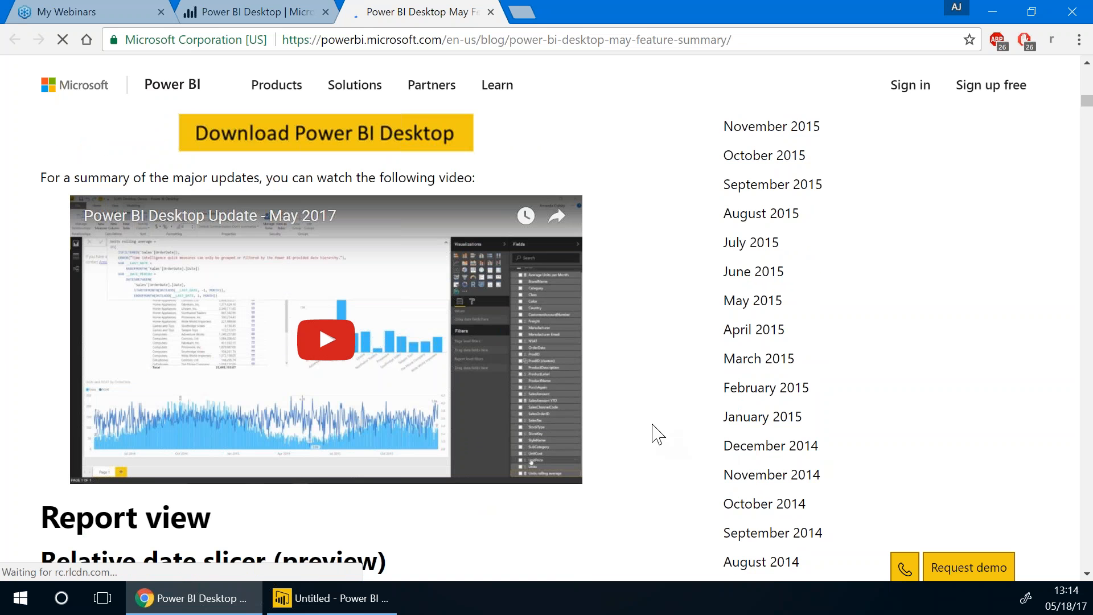
click(251, 11)
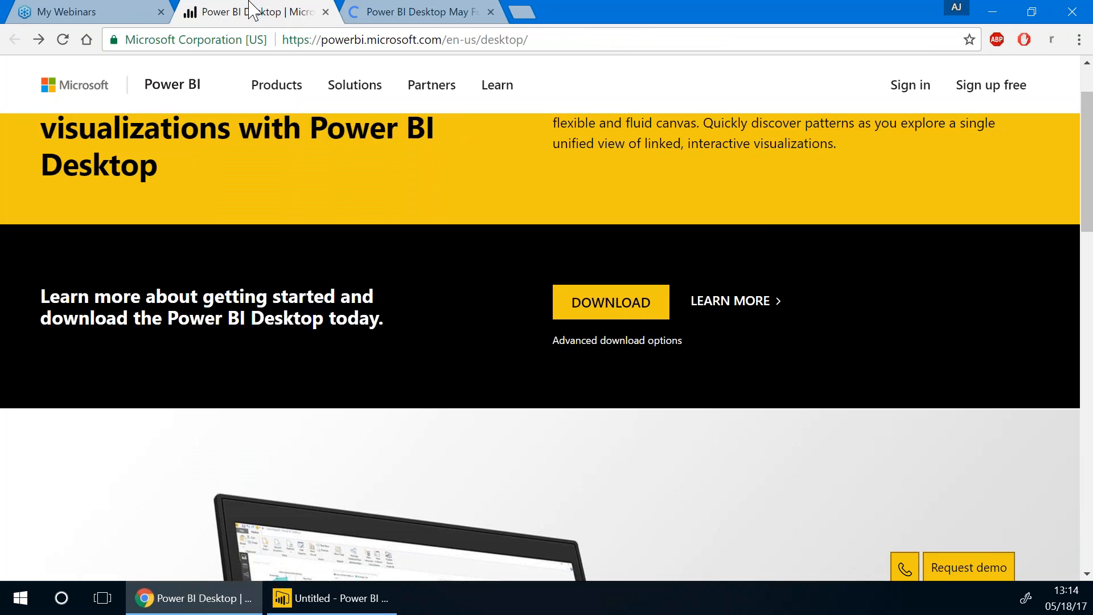
click(383, 586)
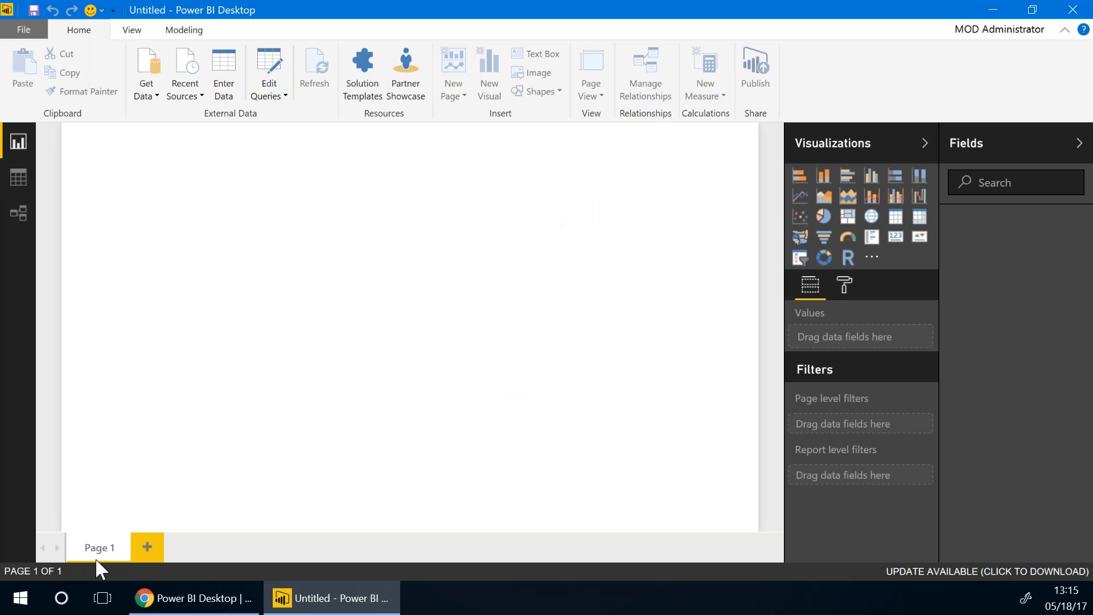
Add Page 2, Page 3 and Page 4 to the report, then switch to the empty Data view
click(147, 549)
click(219, 555)
click(287, 552)
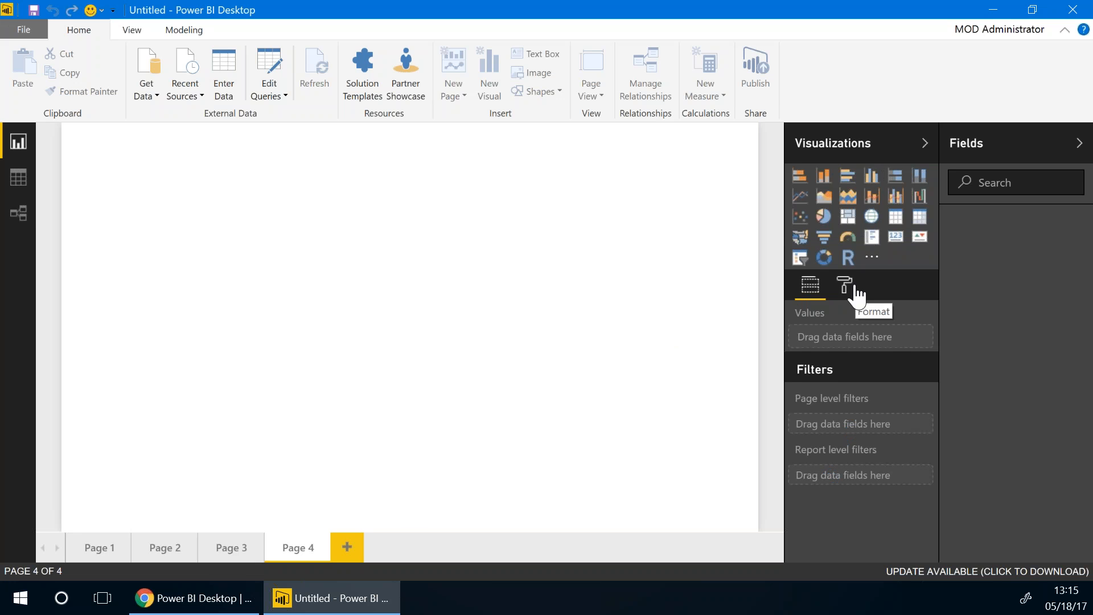
click(13, 174)
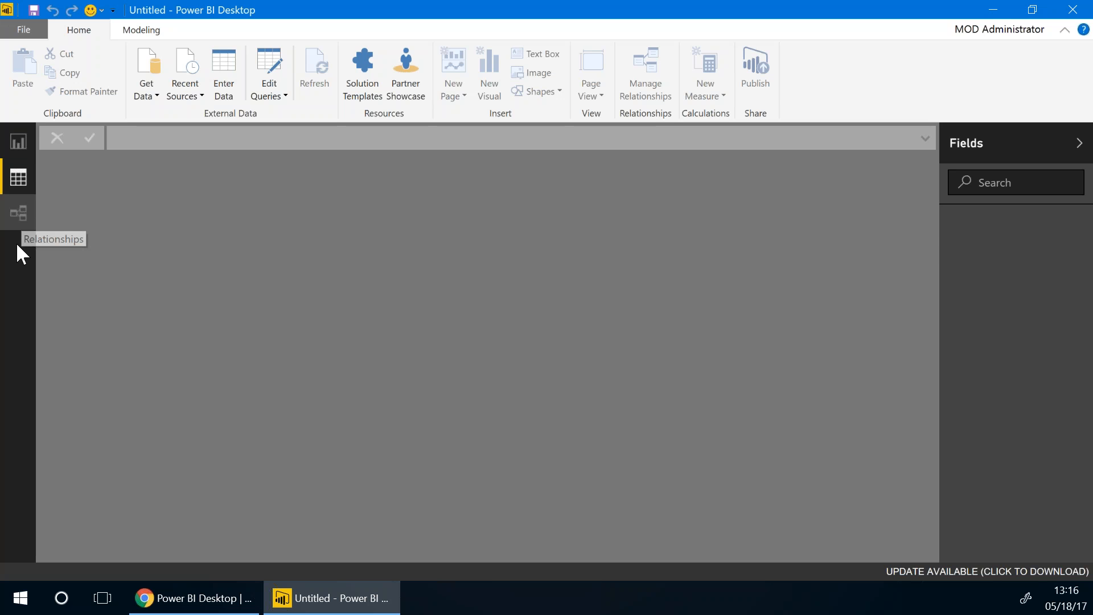
Check the empty Relationships view, then return to Report view on Page 4
click(18, 215)
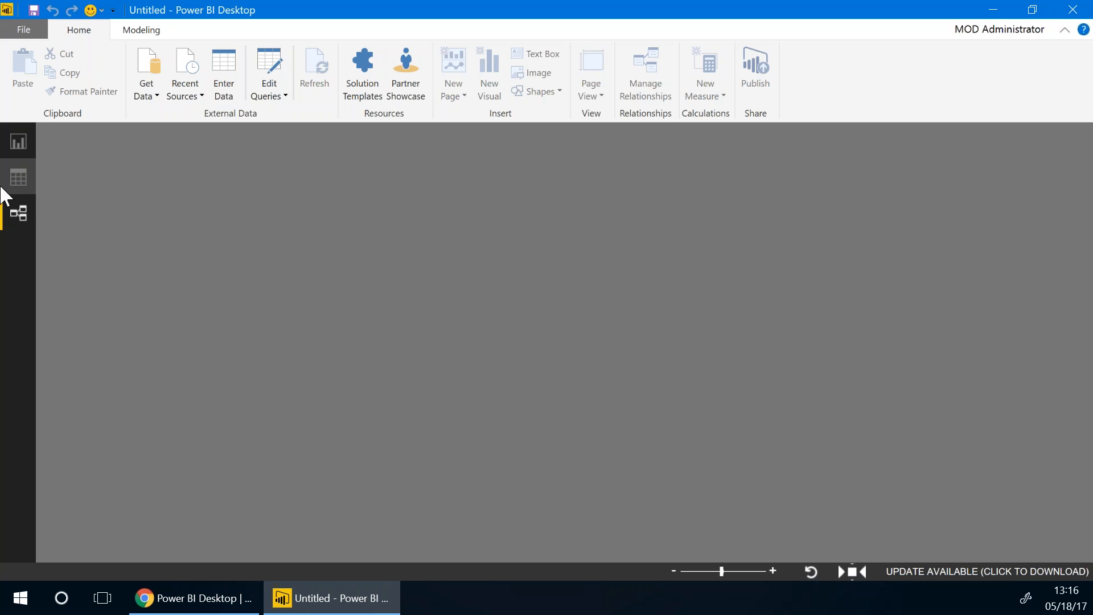
click(24, 145)
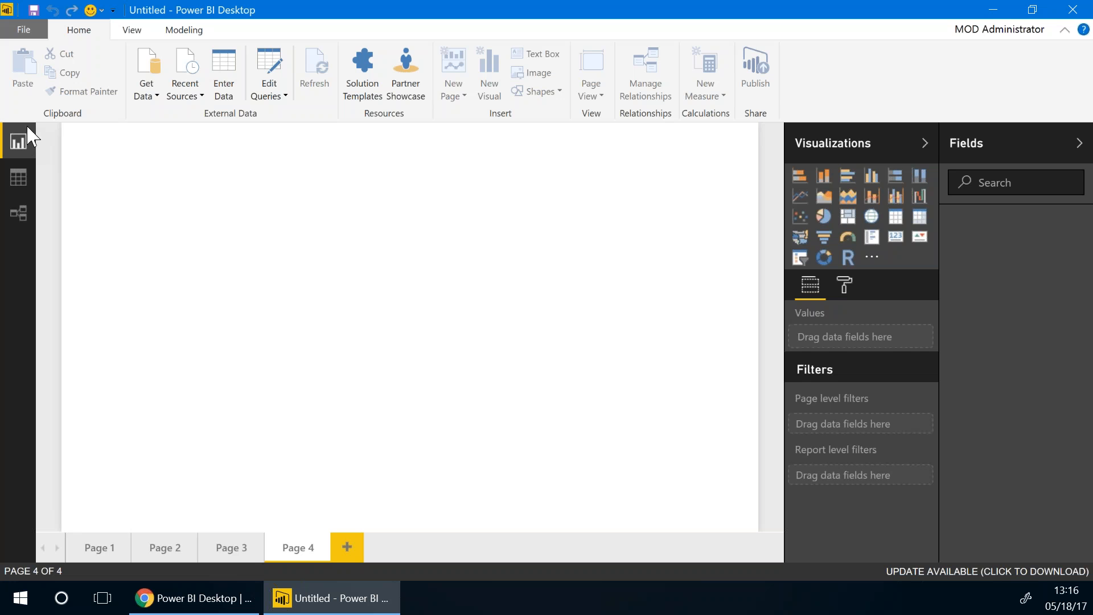
Choose Save As from the File menu for the untitled report
click(21, 30)
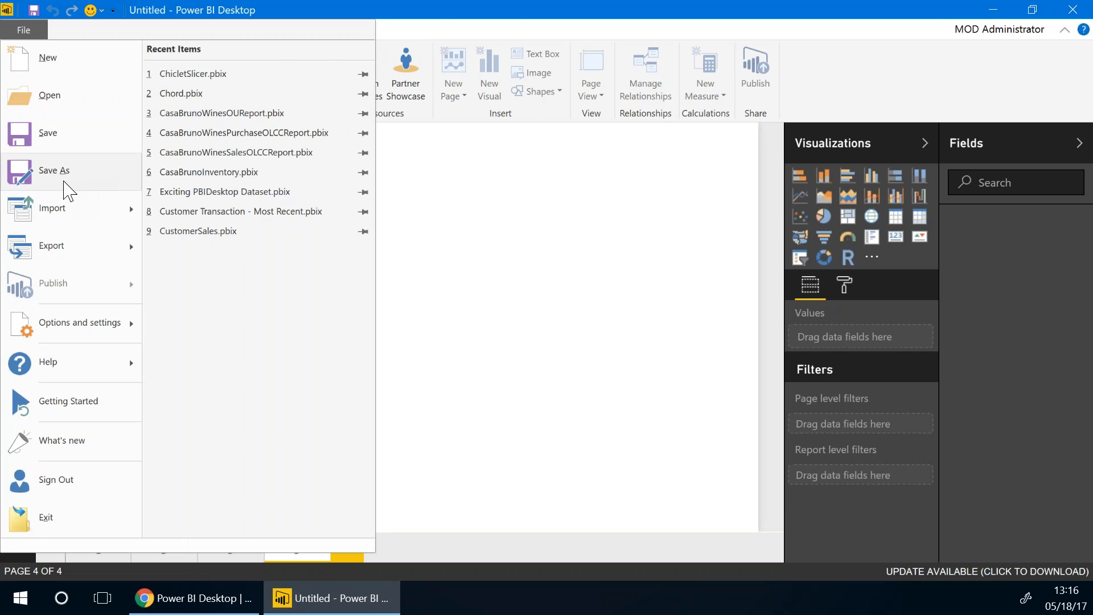
click(20, 177)
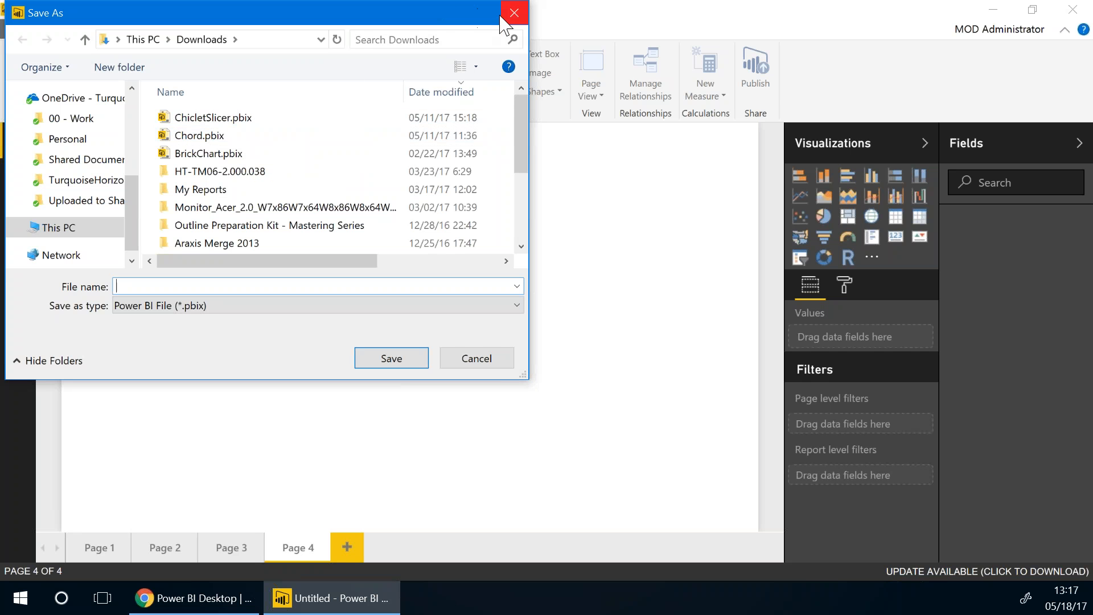
Close the Save As dialog without saving the four-page report
click(513, 22)
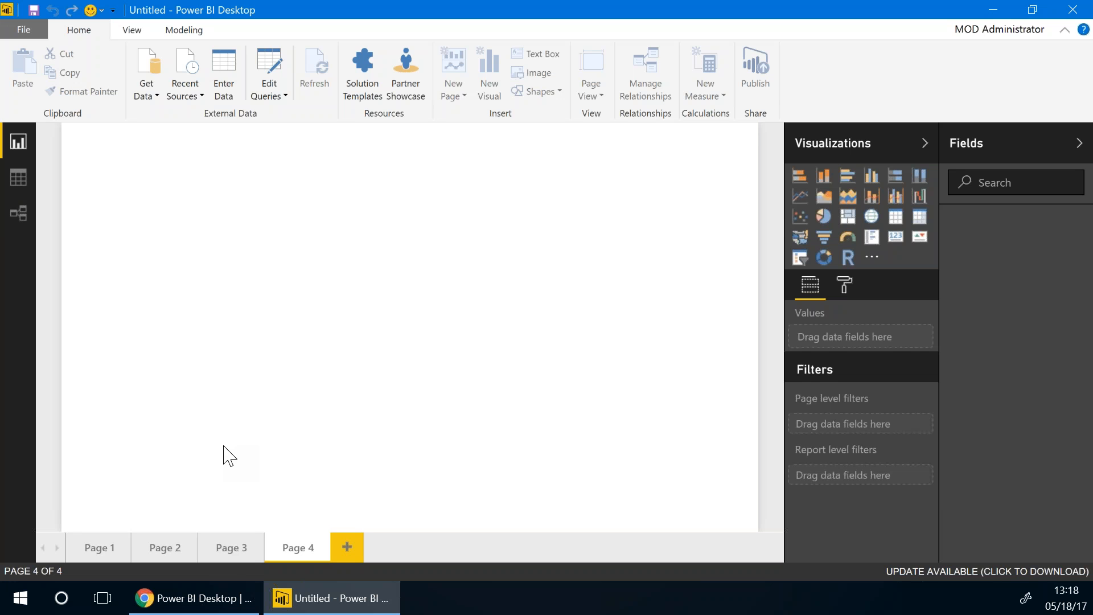
click(182, 610)
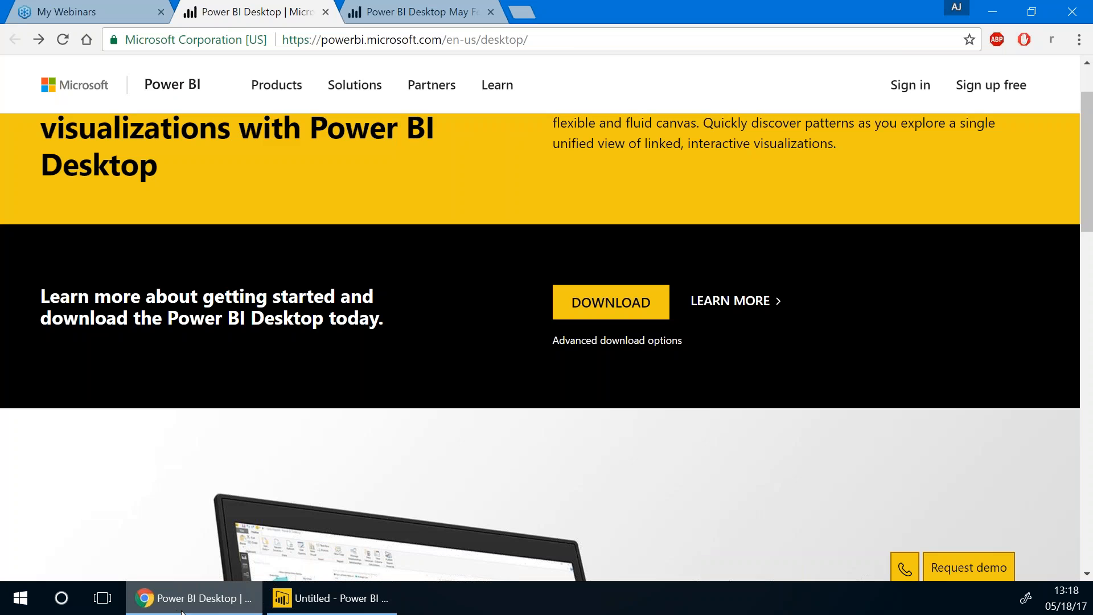
click(522, 11)
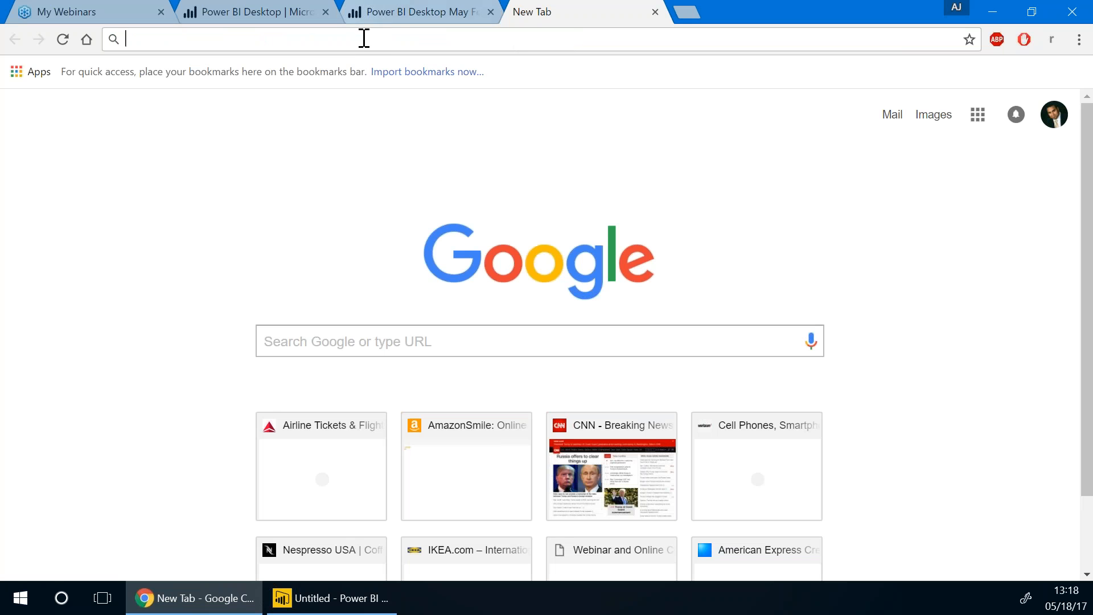
text(www.port)
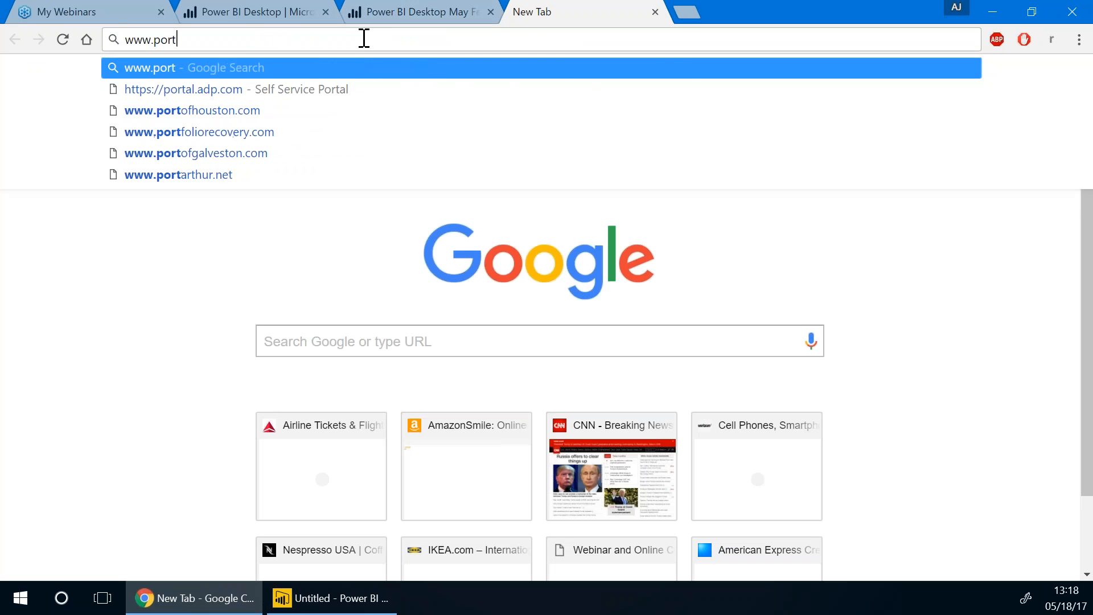
key(BackSpace)
text(wer)
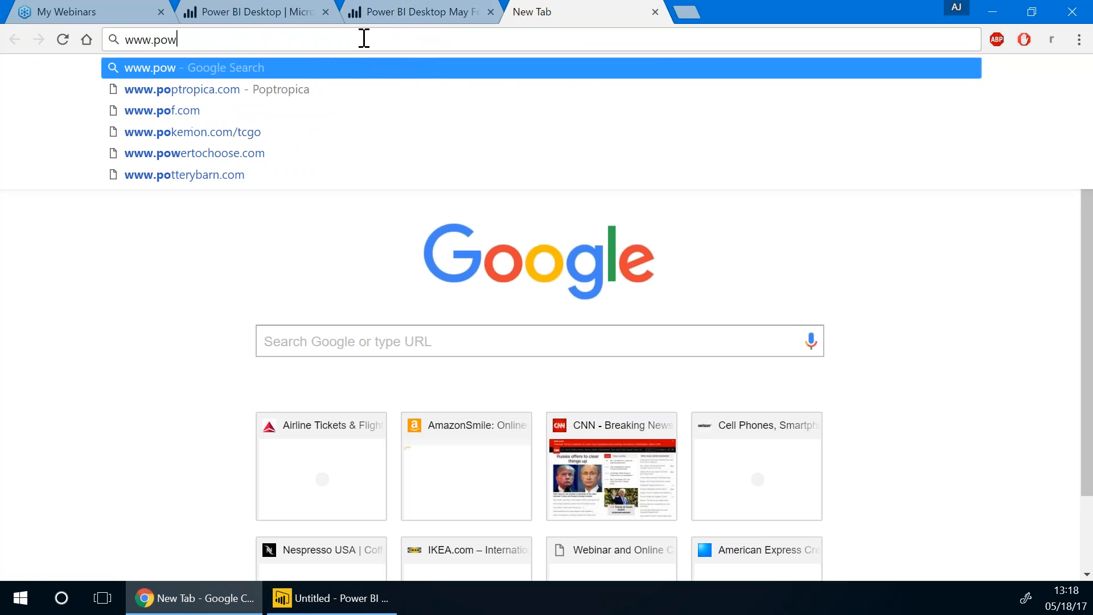
text(bi.com)
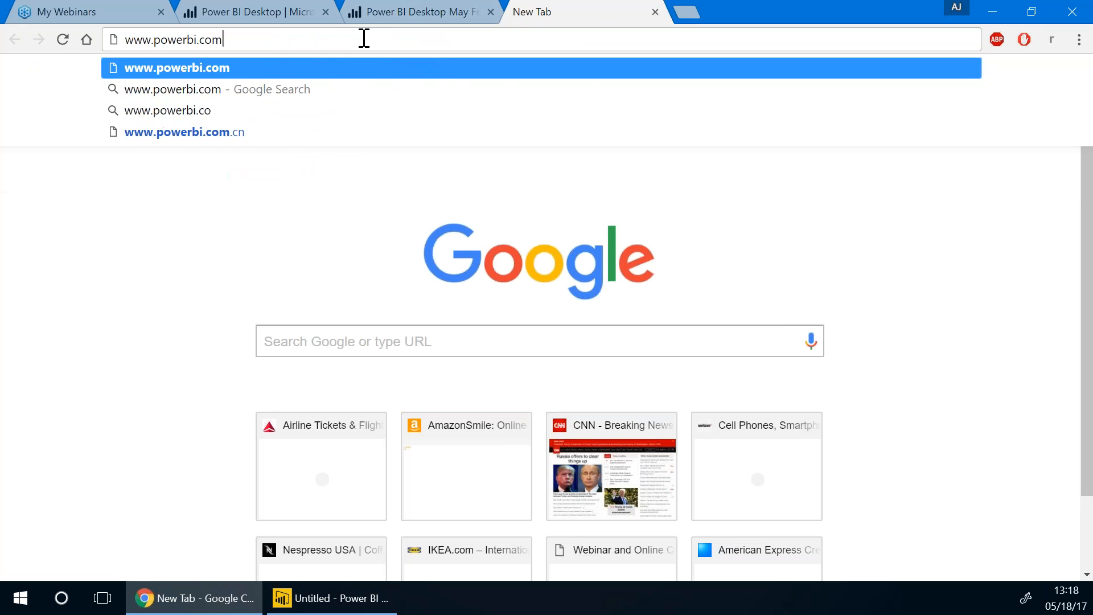
key(Return)
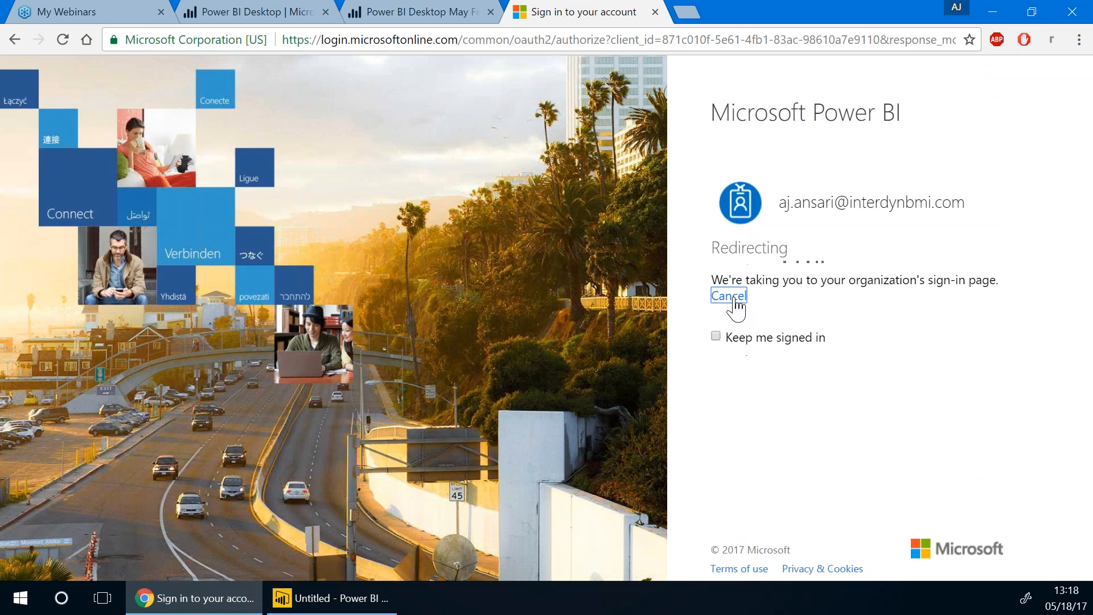
Sign in to the Power BI service with the work account, re-entering the password after an error
click(733, 299)
click(788, 294)
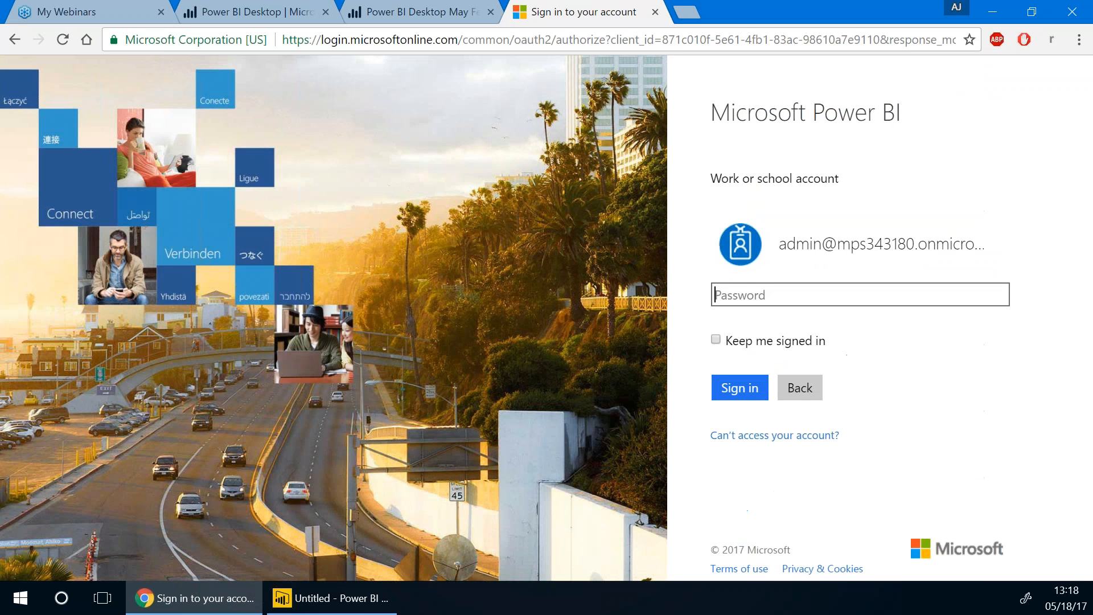
text(p•••••••••)
key(Return)
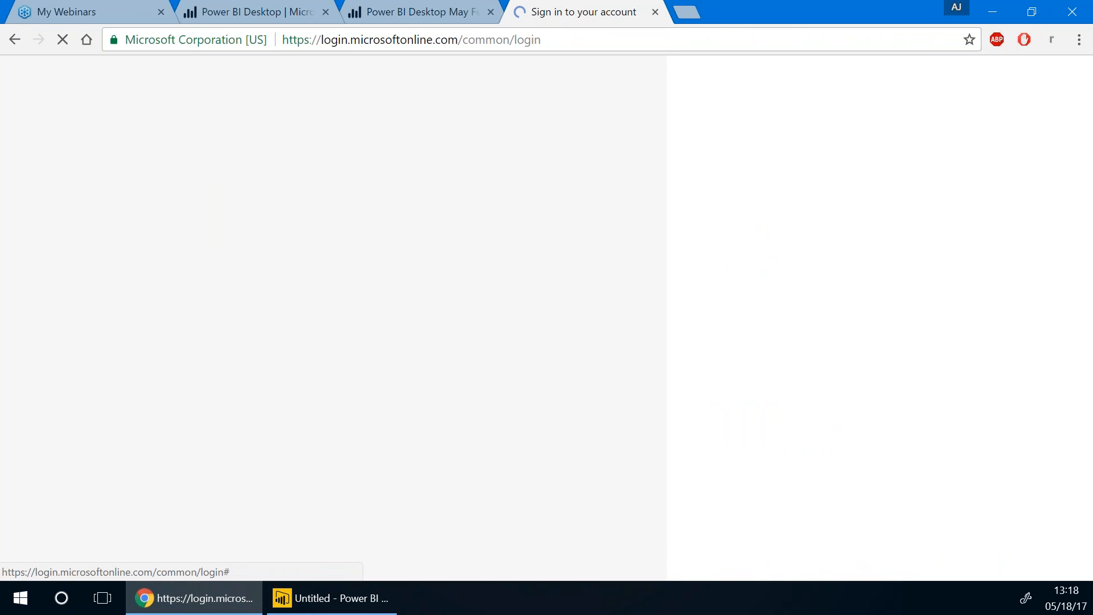
text(•••••••••••••)
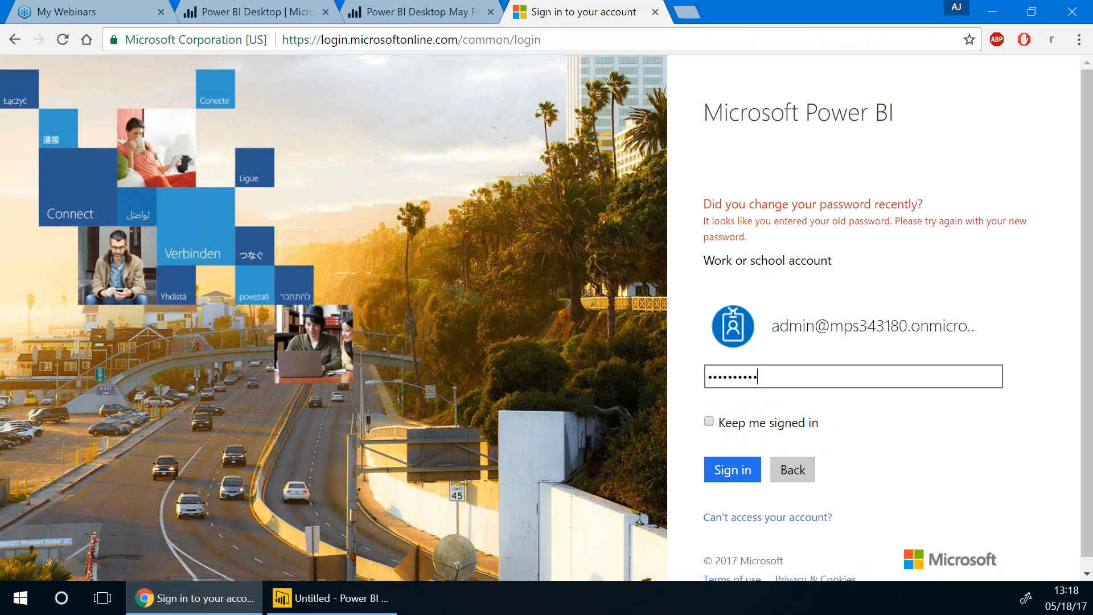
key(Return)
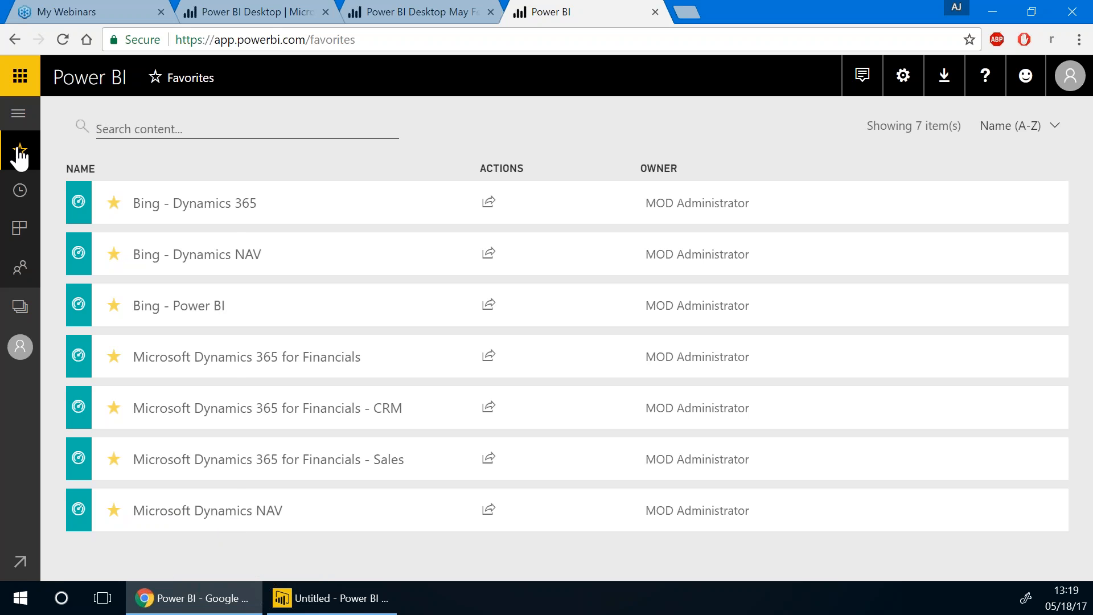
Open the Microsoft Dynamics NAV dataset from the DATASETS list in My Workspace
click(19, 116)
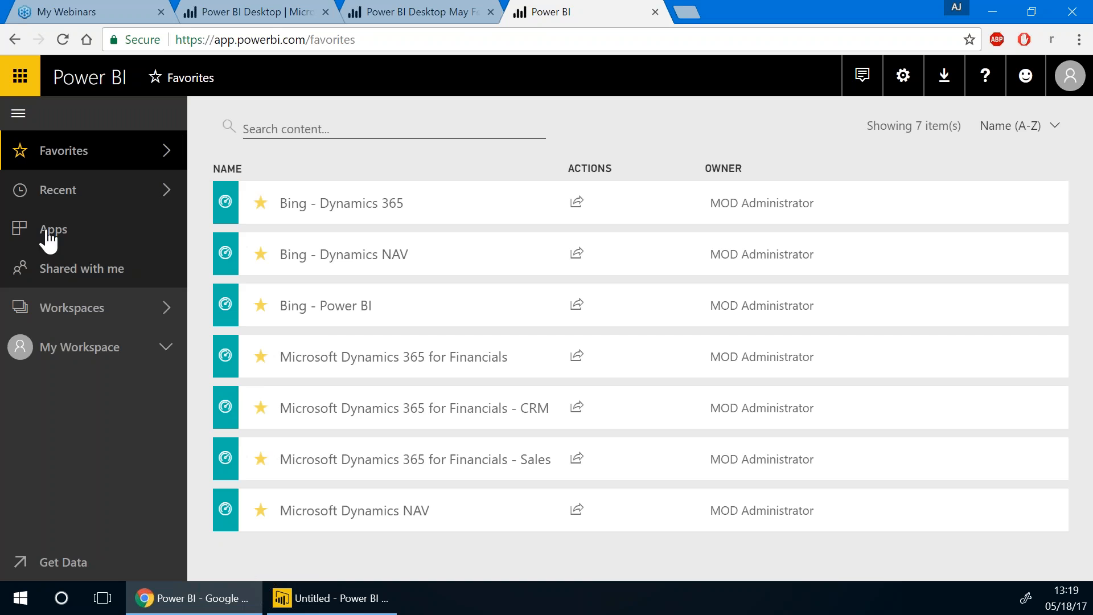
click(139, 348)
click(166, 347)
scroll(105, 391, down, 3)
scroll(76, 397, down, 5)
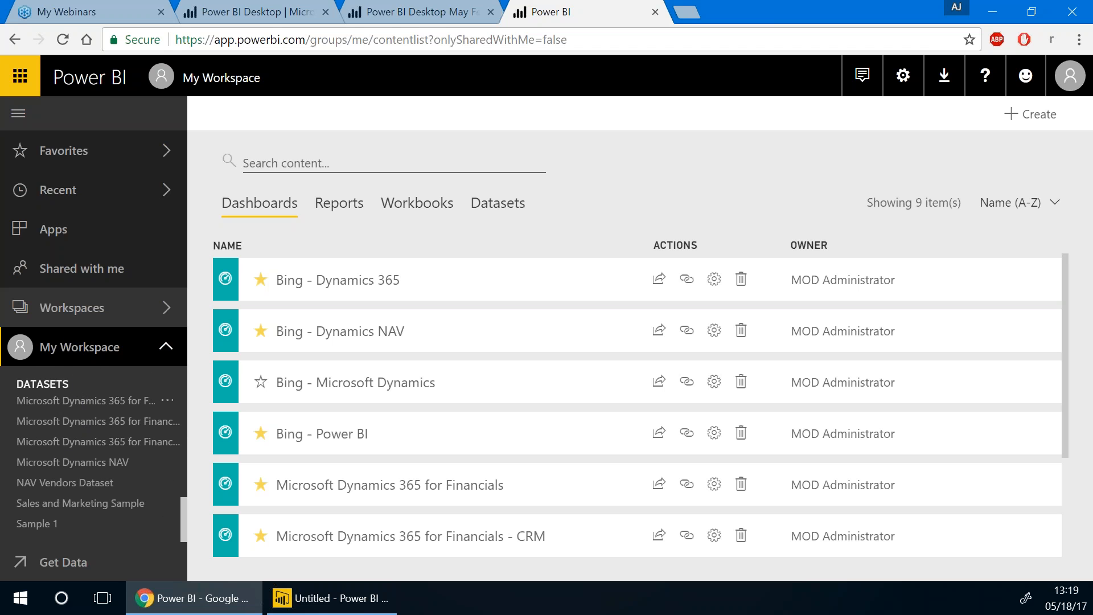
mouse_move(86, 502)
double_click(49, 464)
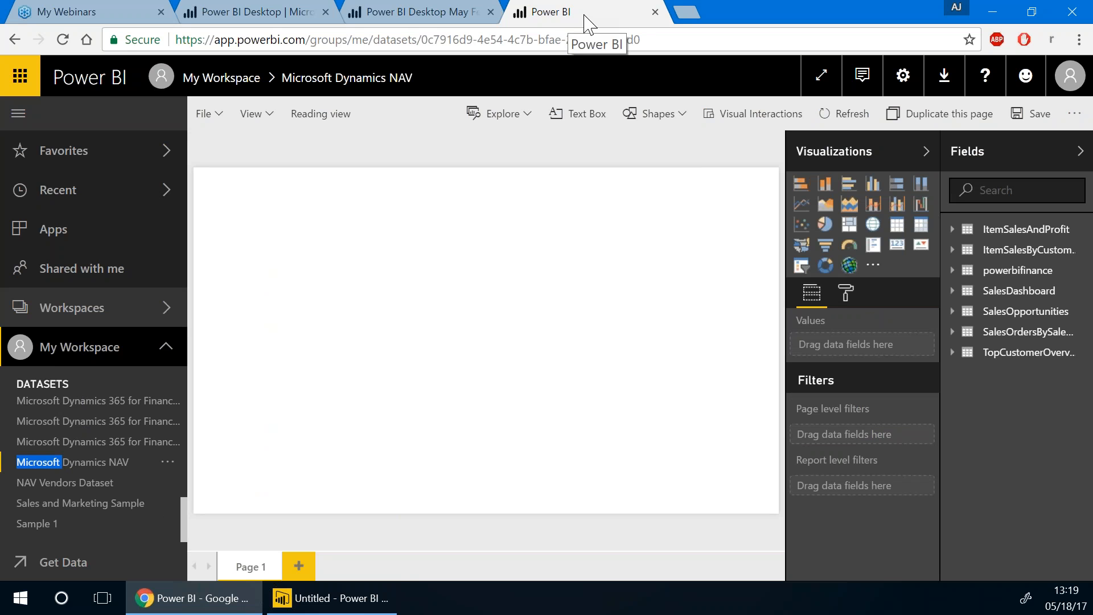
click(328, 612)
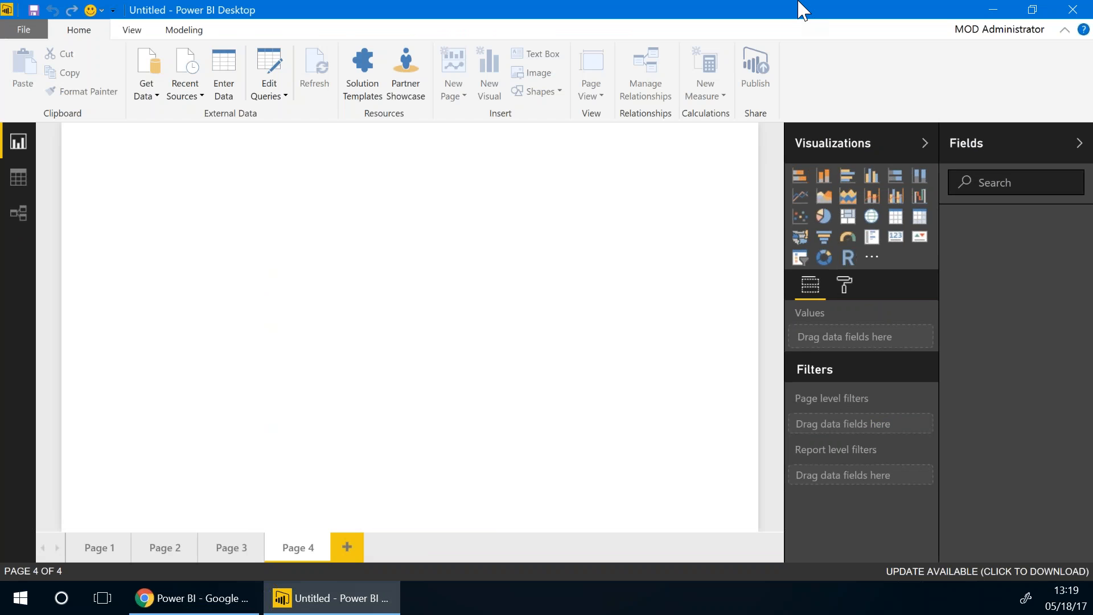
click(133, 599)
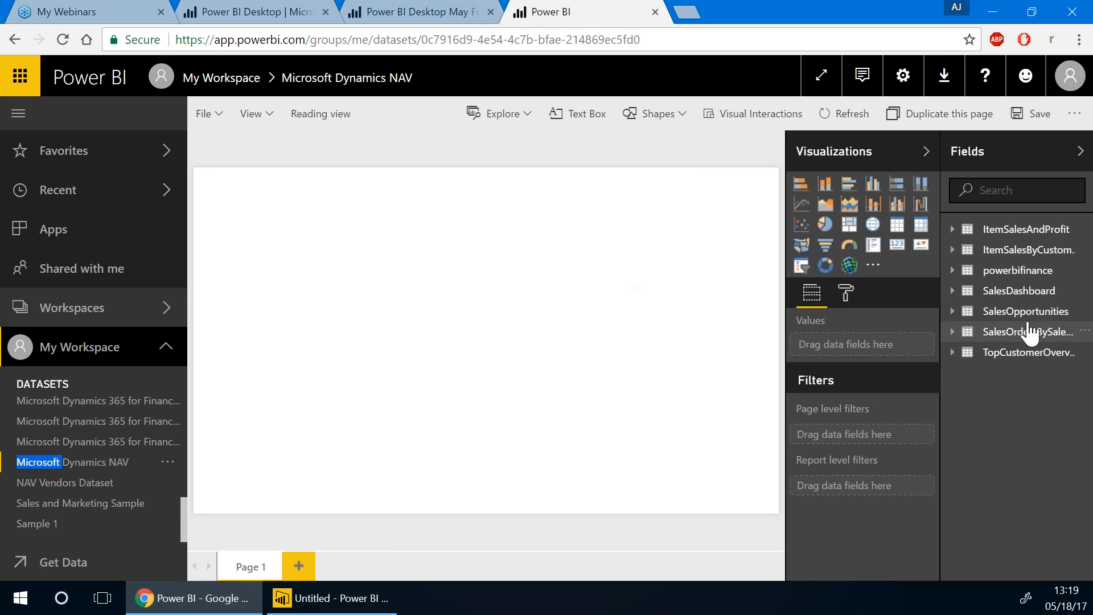
click(959, 291)
click(952, 291)
click(951, 312)
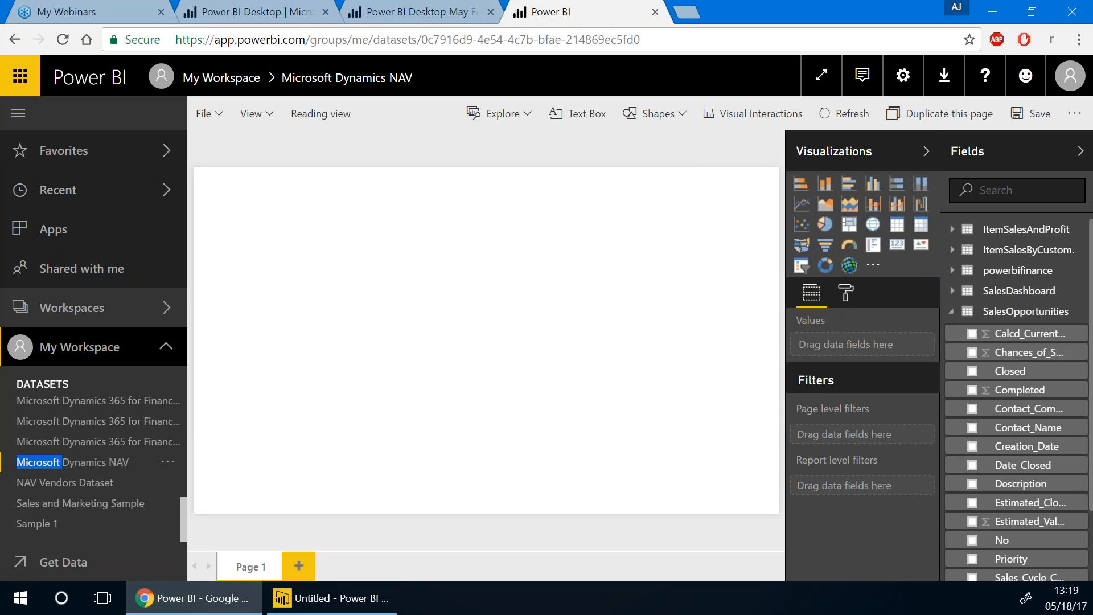
click(950, 312)
click(952, 332)
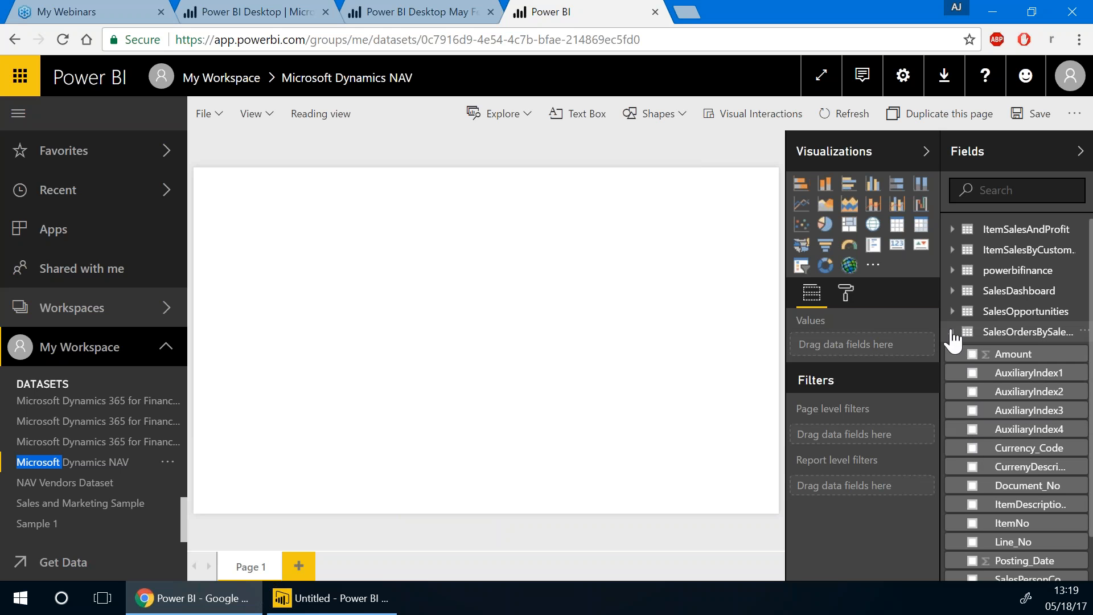
click(952, 334)
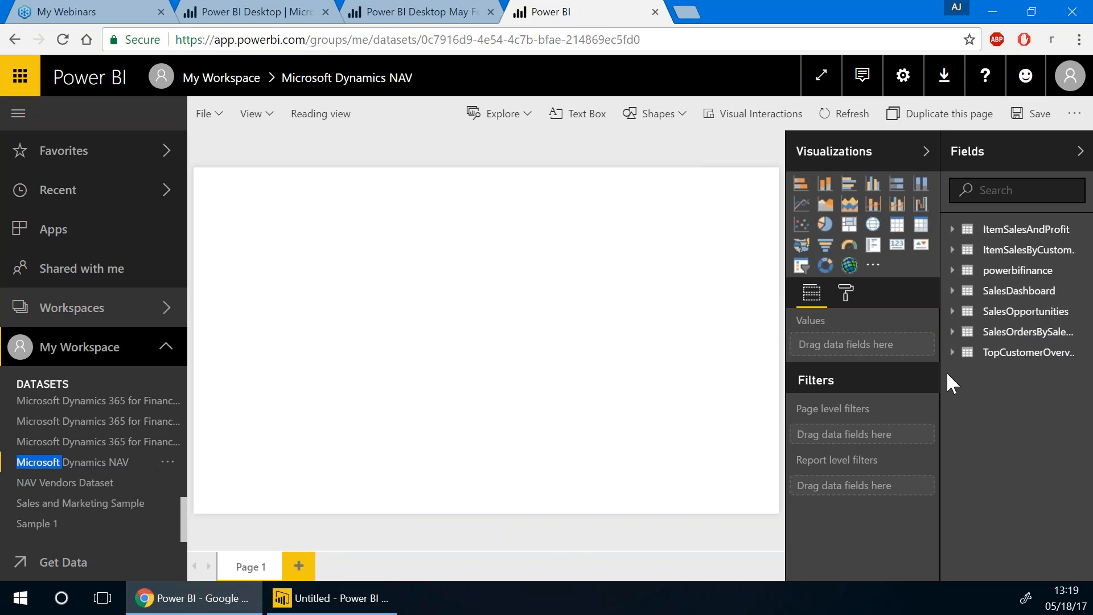
scroll(90, 464, up, 5)
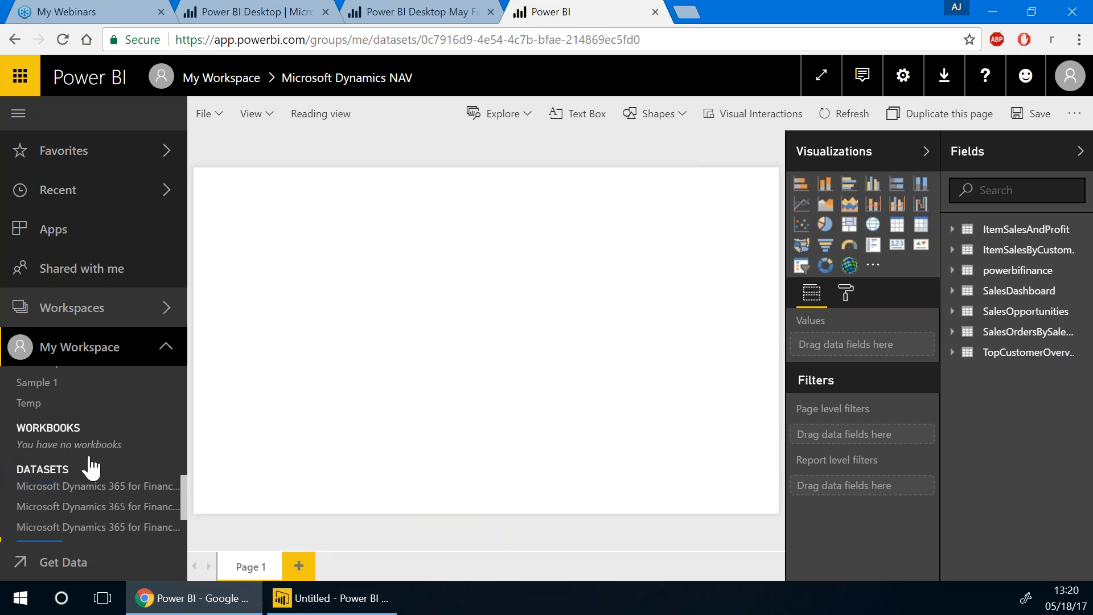
scroll(11, 412, up, 3)
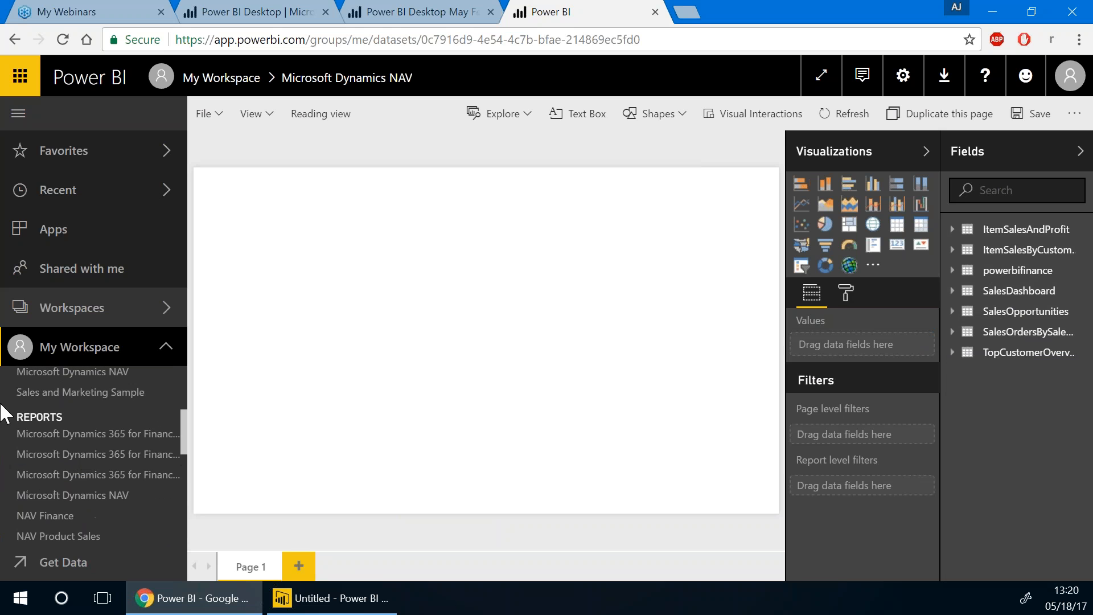
Open the Microsoft Dynamics NAV report and set Chrome's page zoom to 80%
click(73, 495)
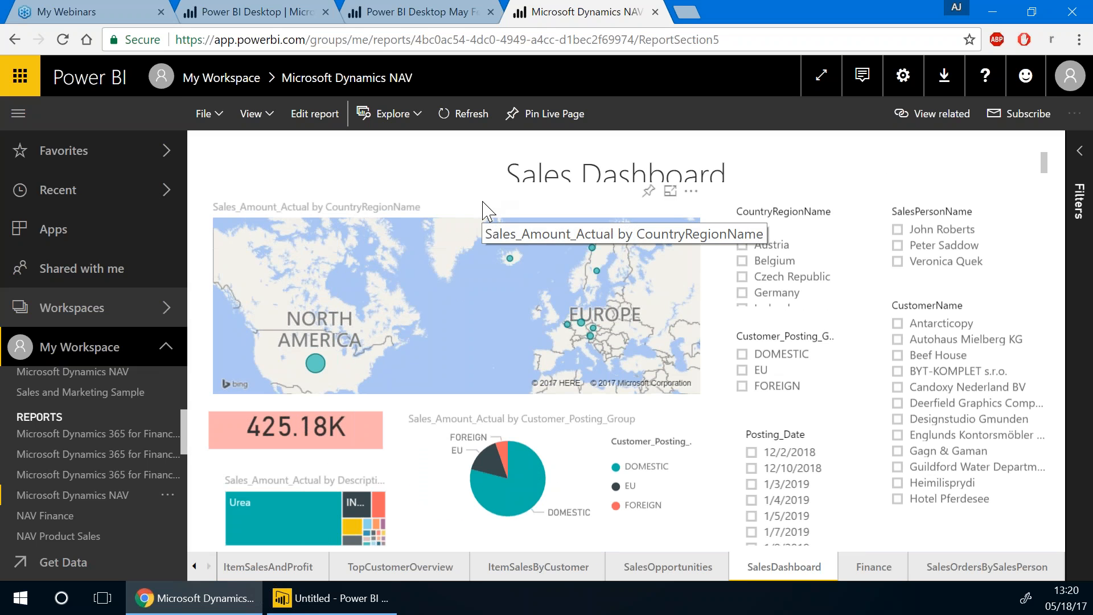
click(1078, 40)
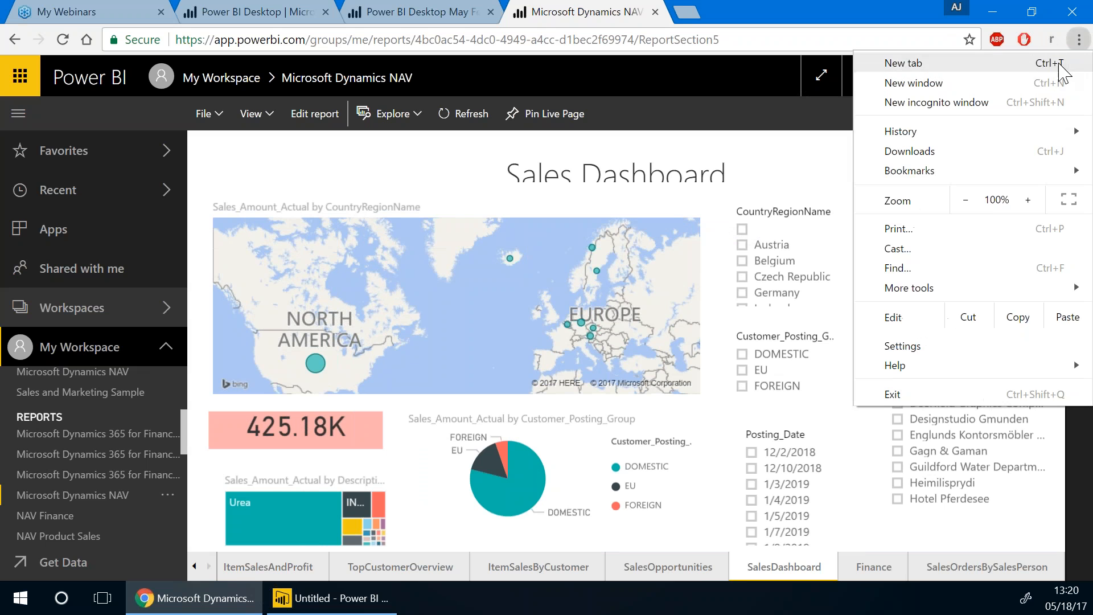
click(965, 200)
click(965, 200)
key(Escape)
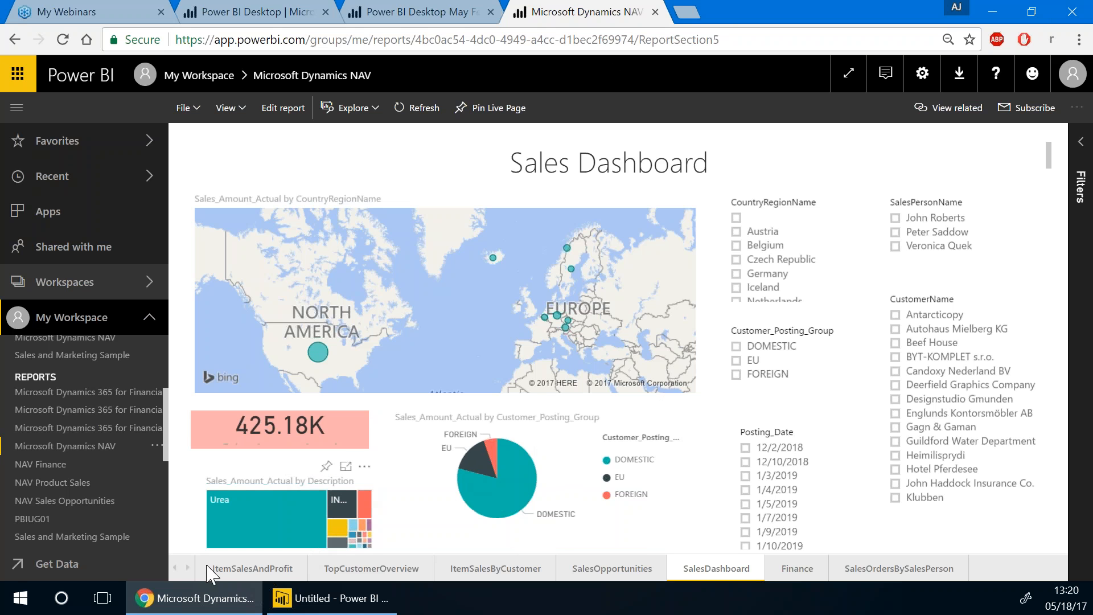
Page through the ItemSalesAndProfit, TopCustomerOverview and SalesOpportunities report pages
click(220, 571)
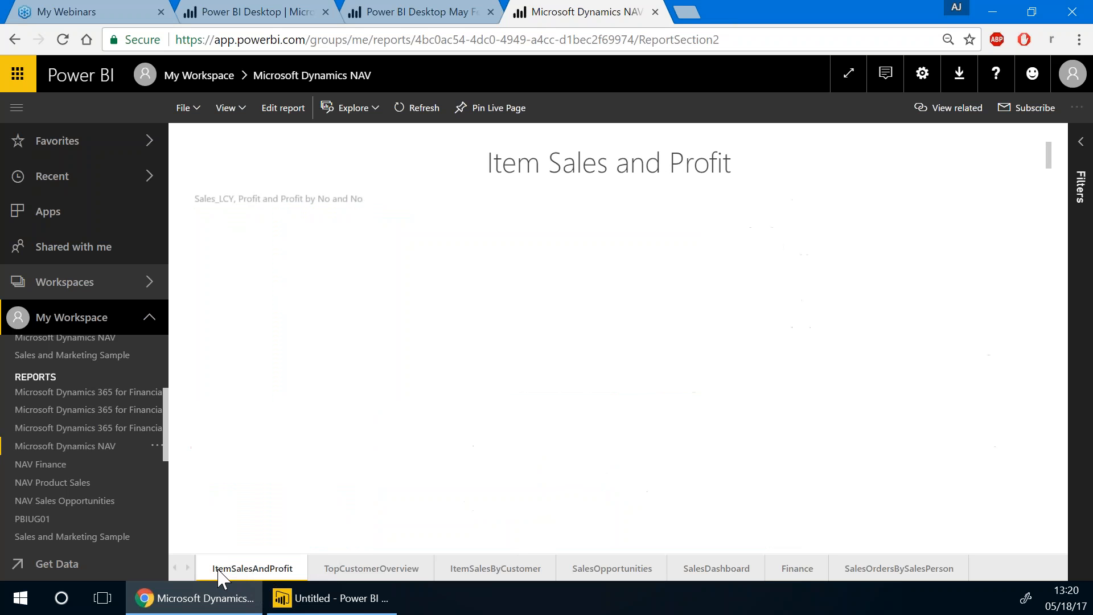
click(346, 571)
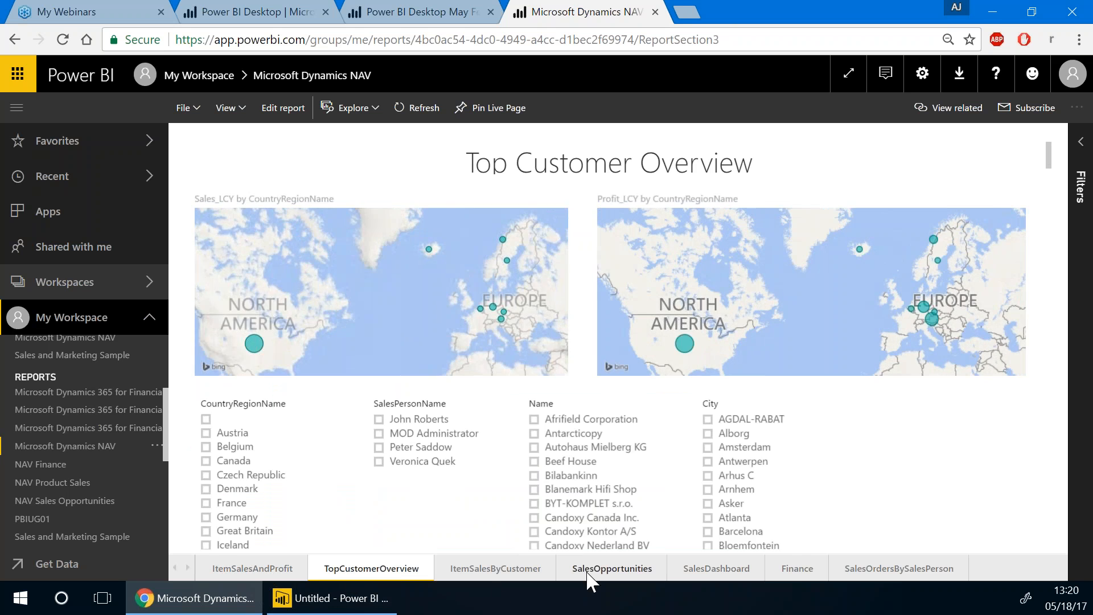
click(583, 572)
scroll(88, 489, up, 5)
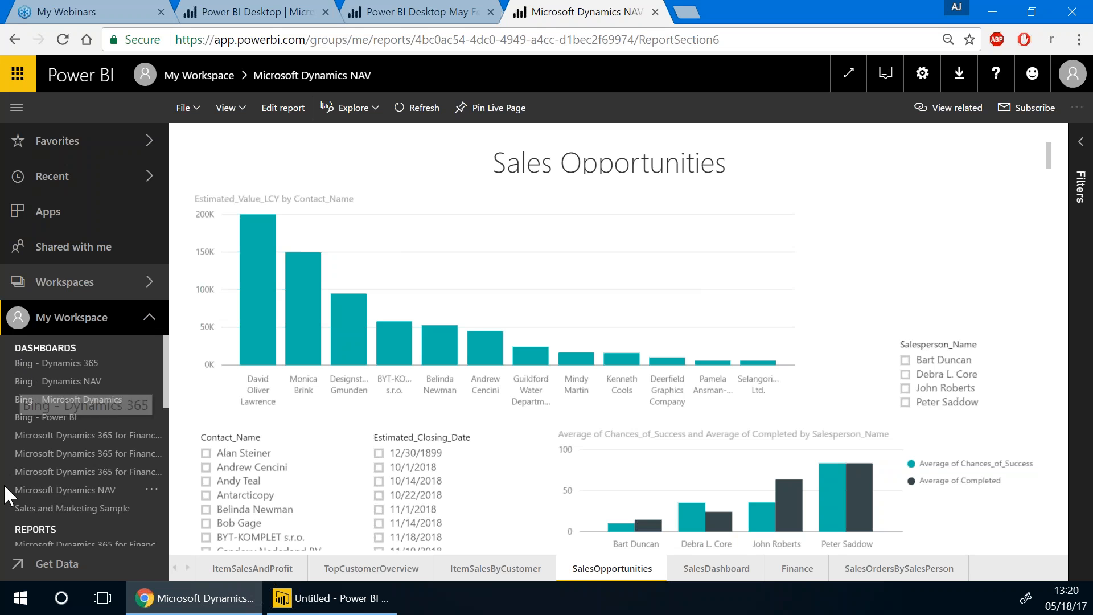
scroll(26, 433, down, 3)
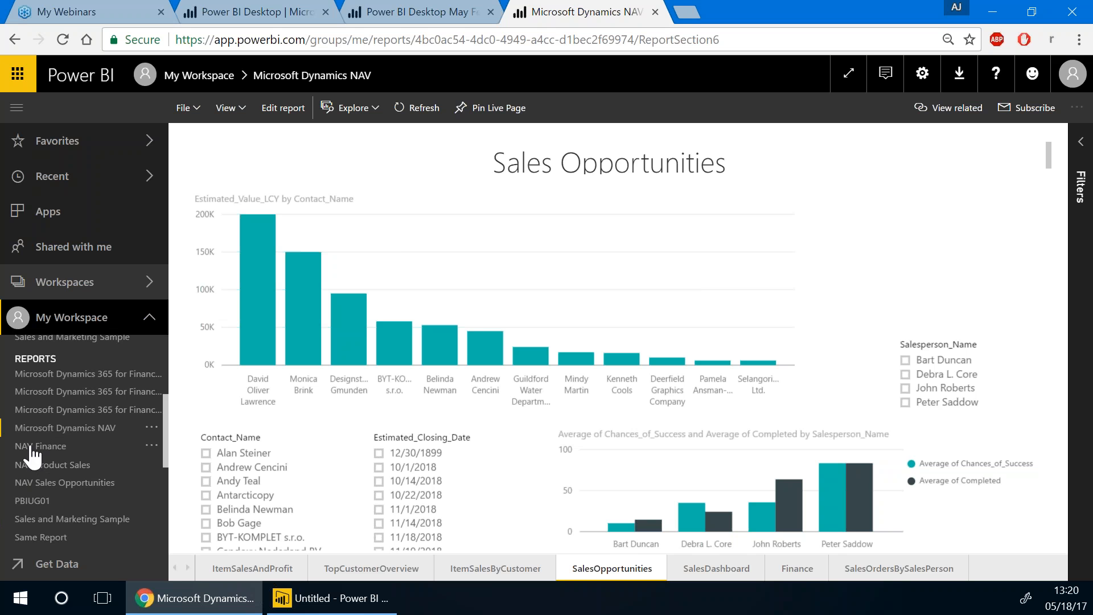
scroll(64, 488, up, 3)
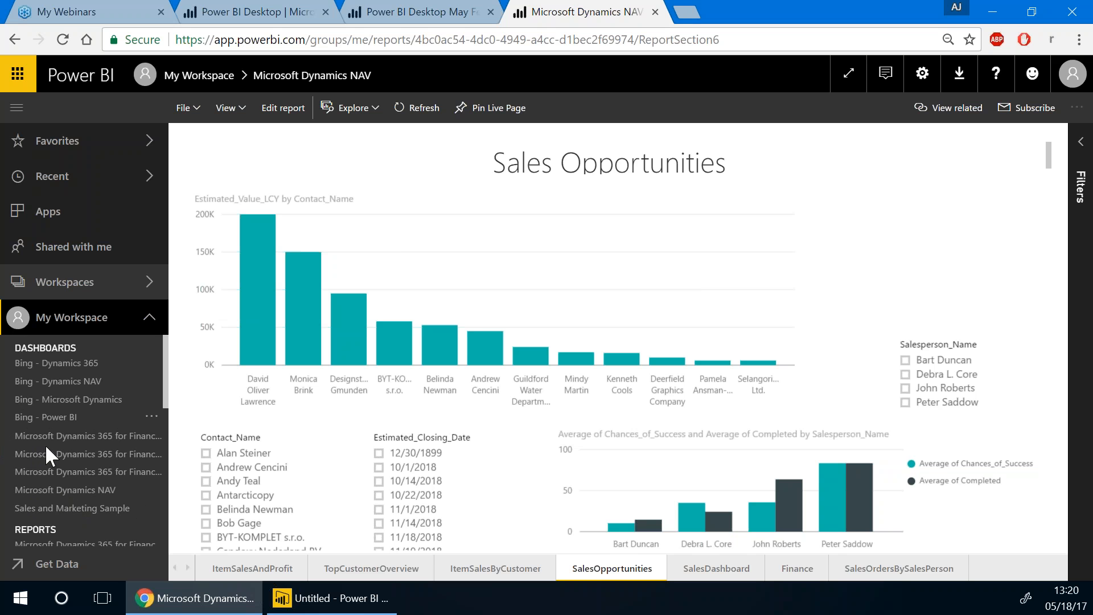
Open the Microsoft Dynamics NAV dashboard and drill into its Sales Orders Open tile
click(51, 489)
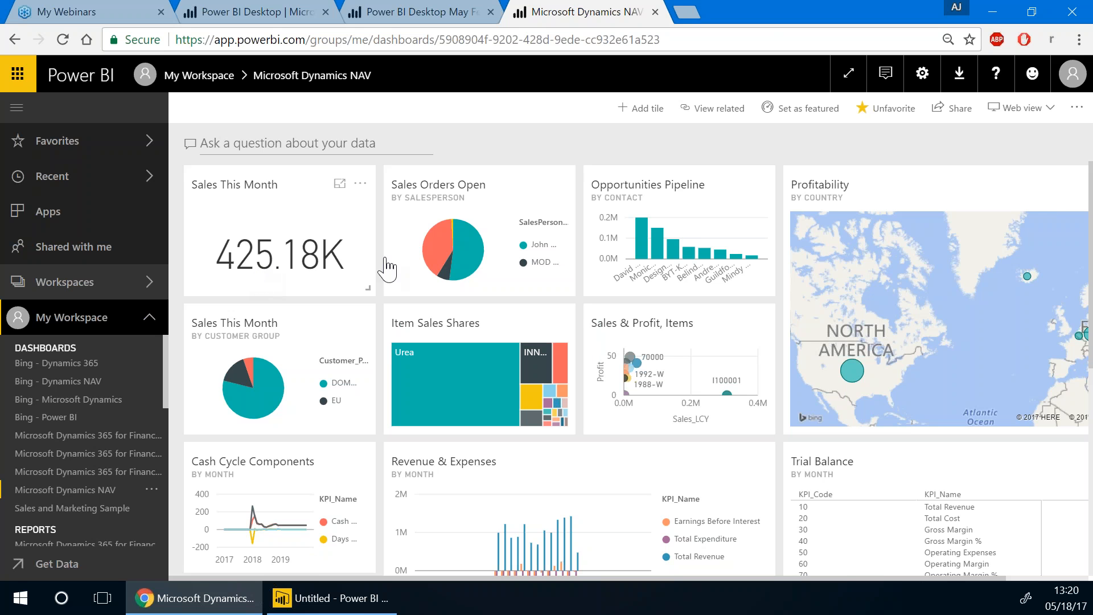
click(452, 257)
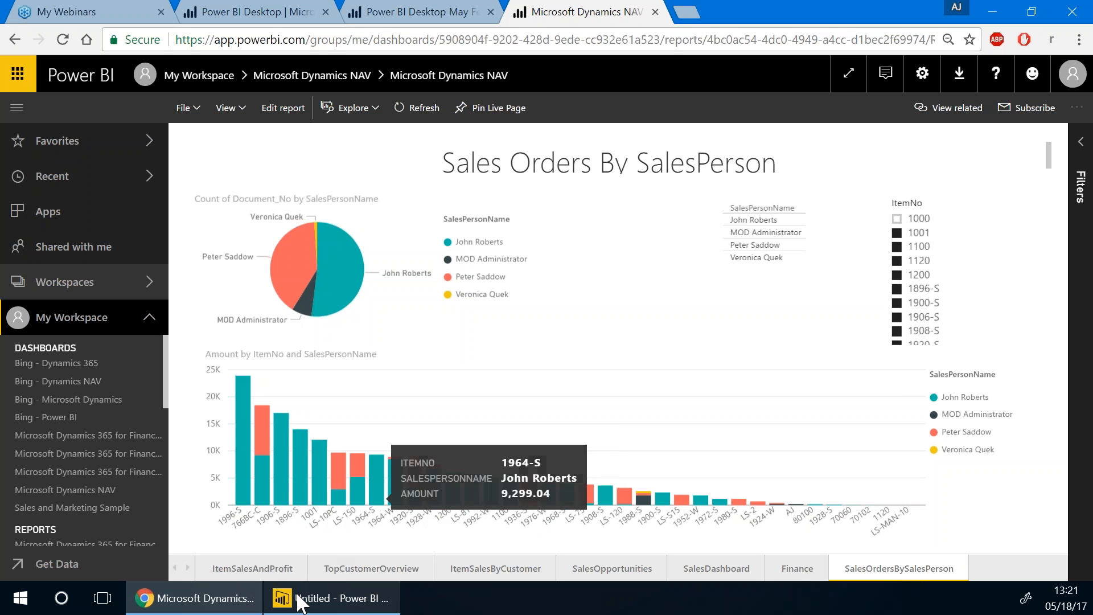
mouse_move(298, 597)
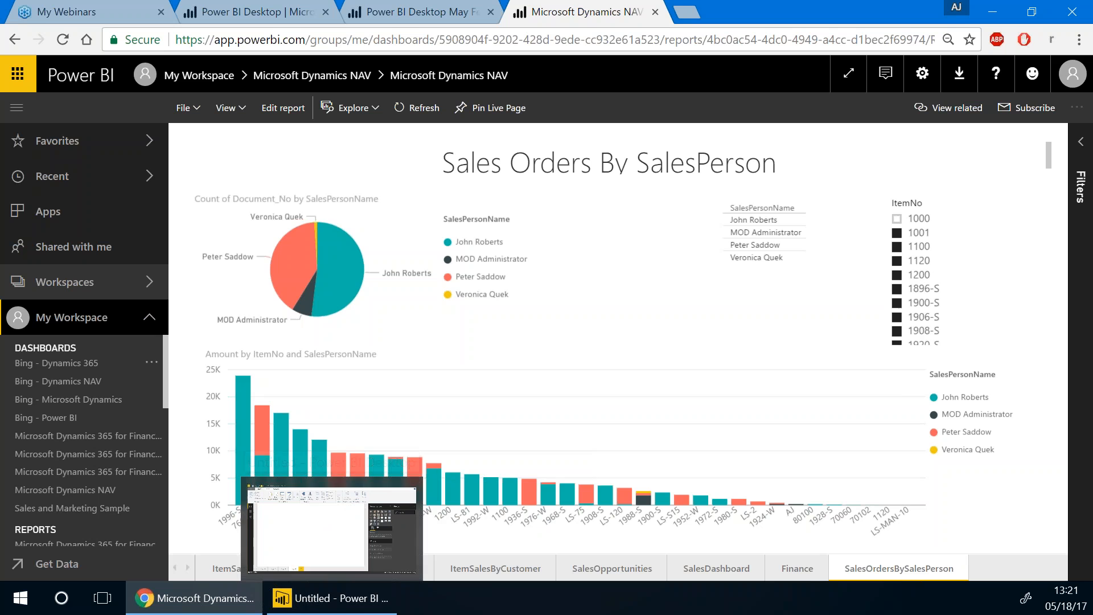
Back in Power BI Desktop, open Chord.pbix from the File menu's recent items
click(317, 604)
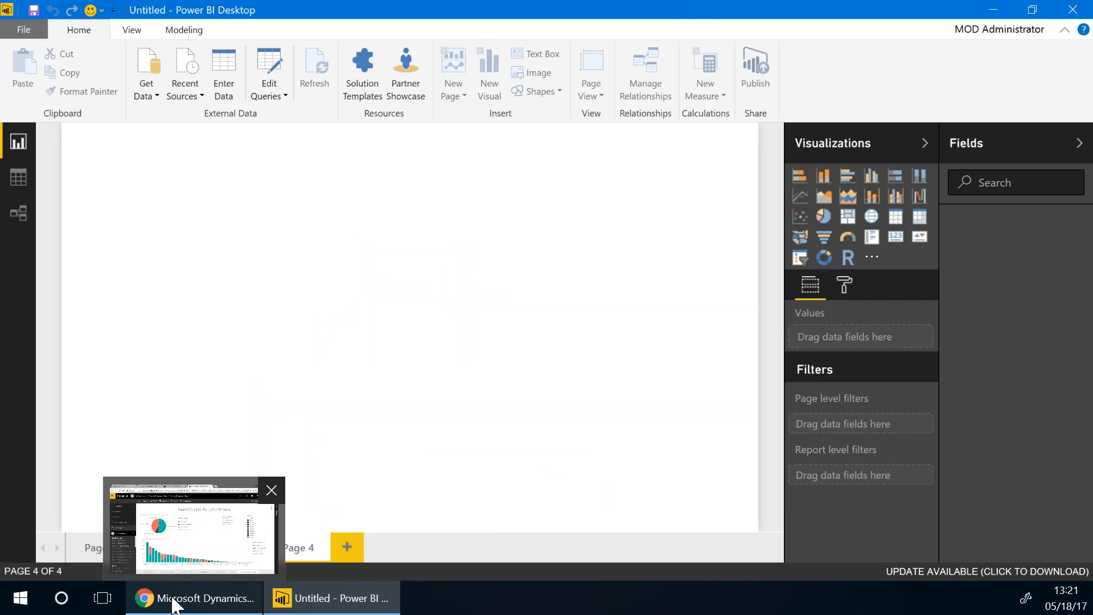
mouse_move(282, 601)
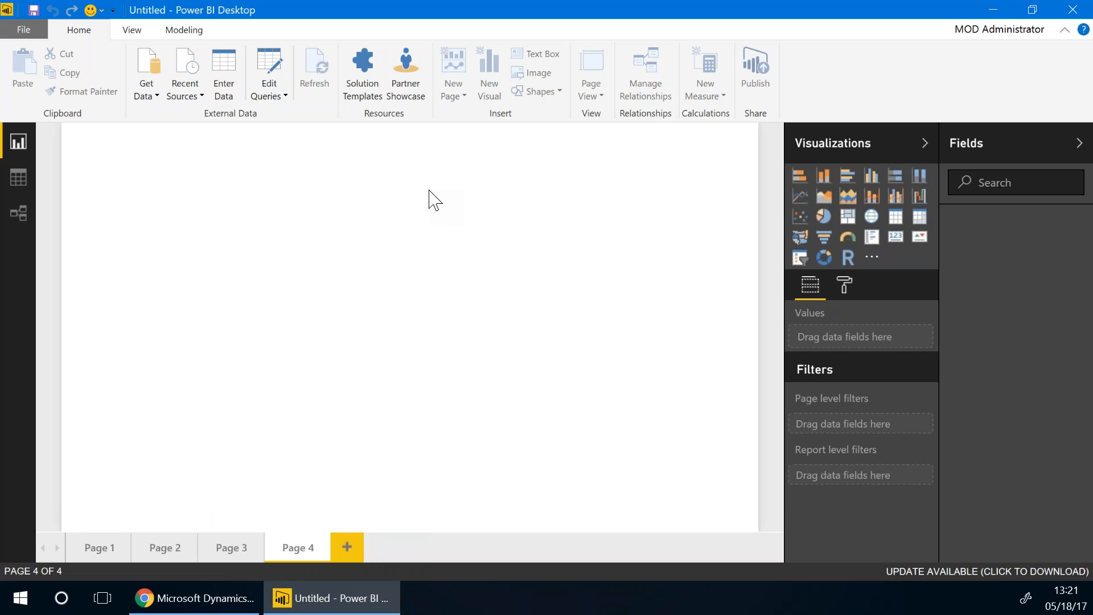
click(26, 31)
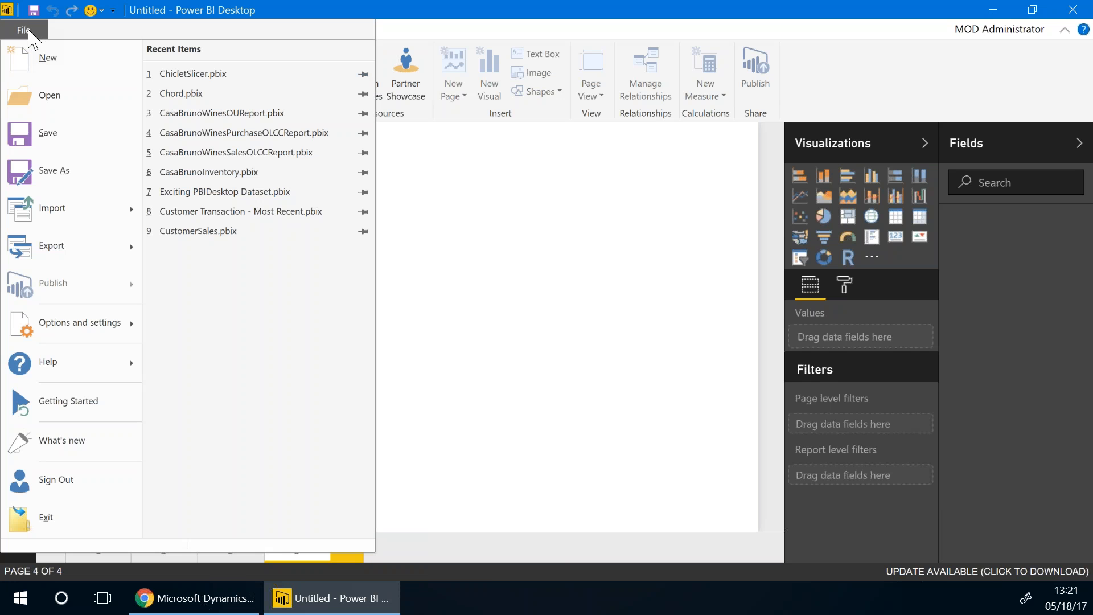
click(193, 94)
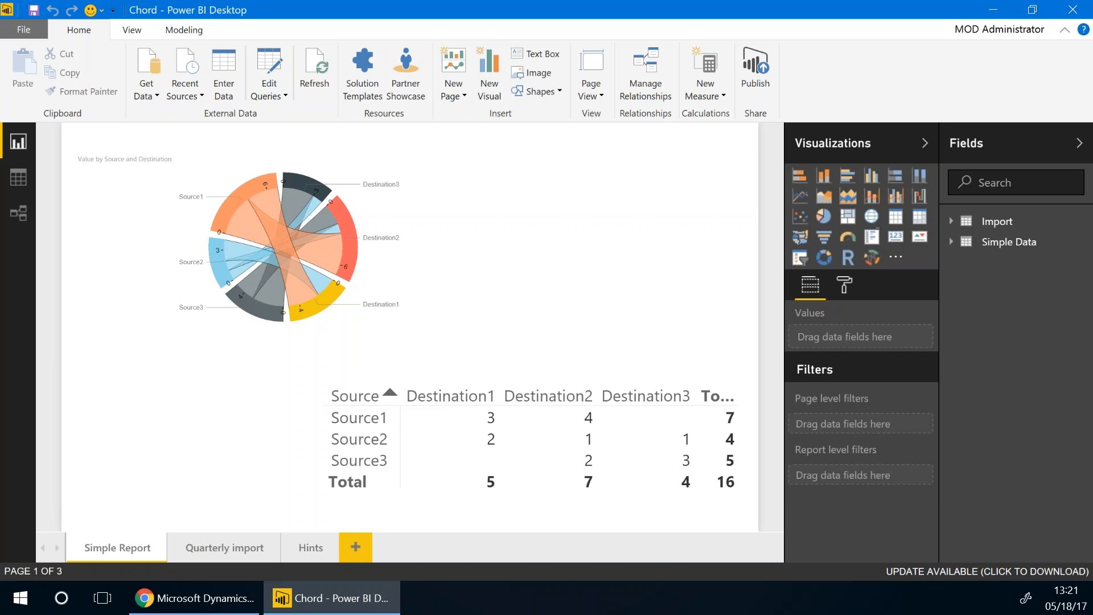
Peek at the Import table's fields, then expand Simple Data to list Destination, Source and Value
click(952, 222)
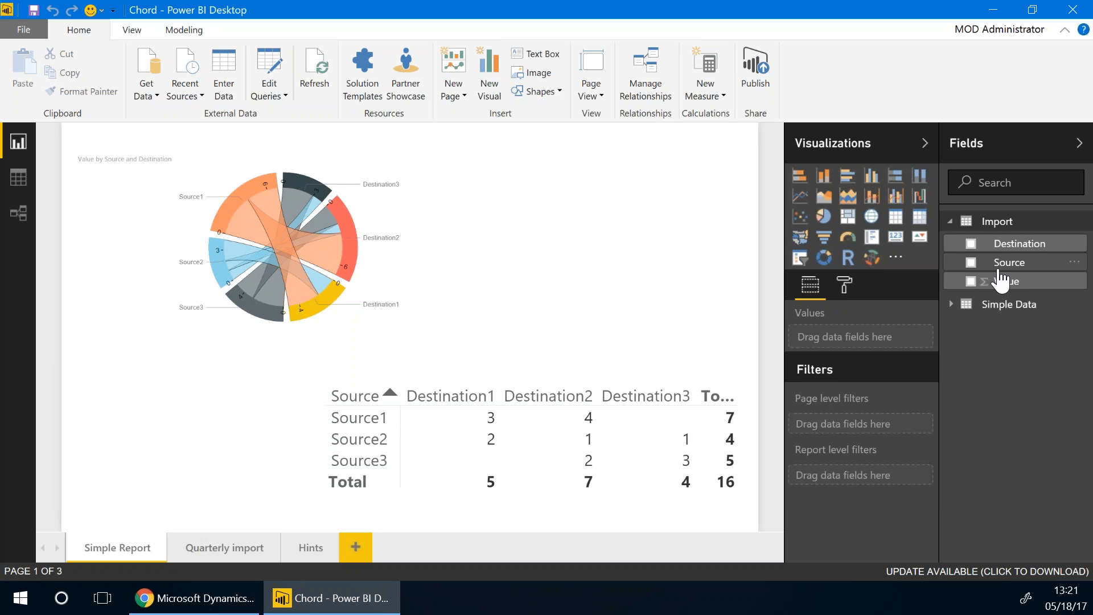
click(951, 222)
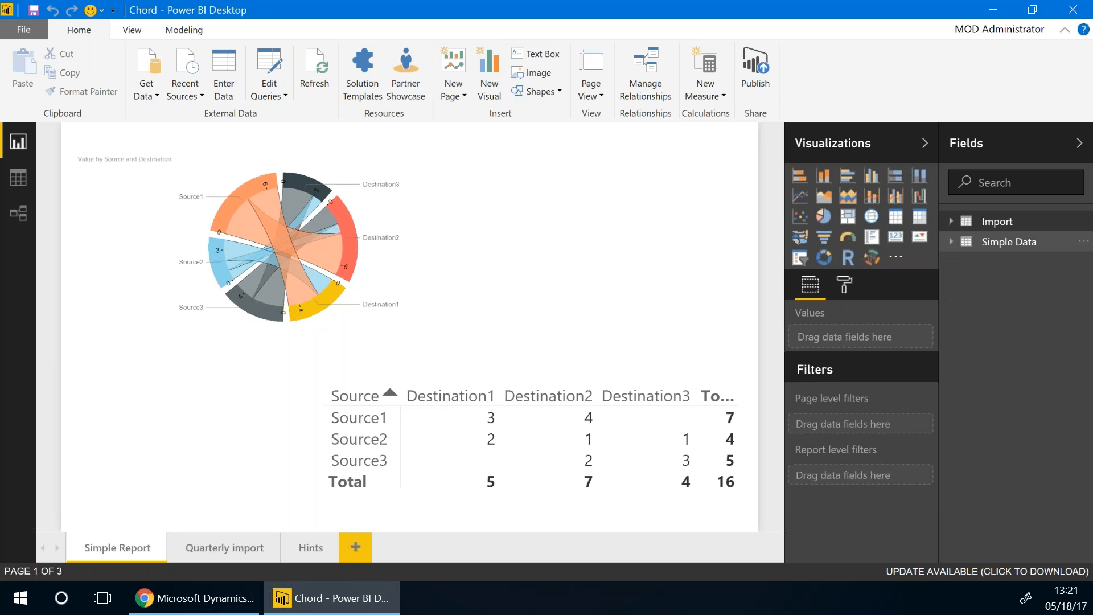
click(951, 241)
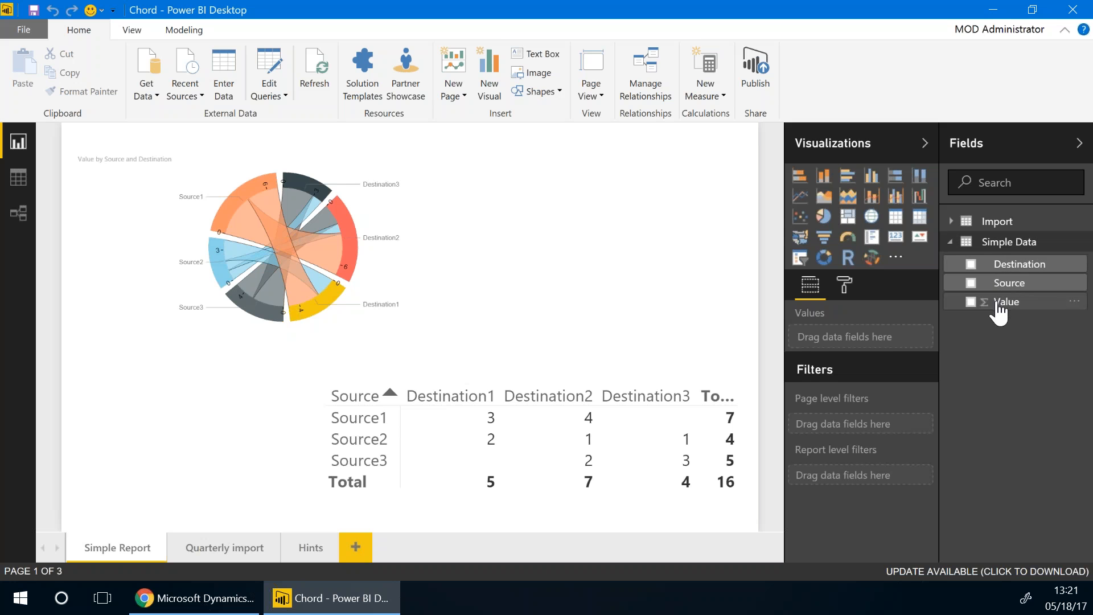
click(14, 181)
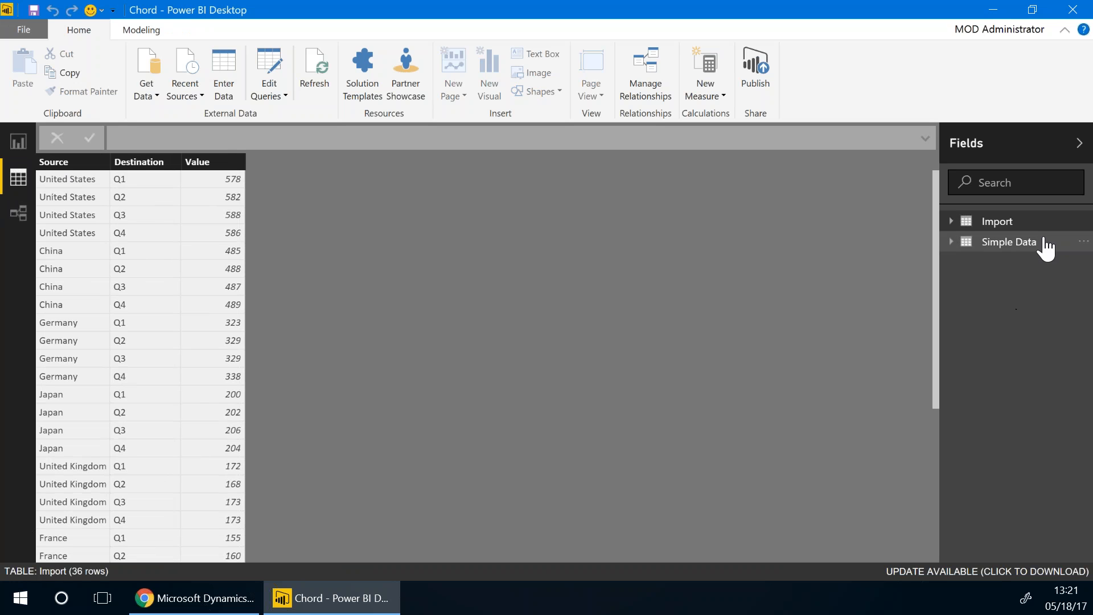
click(977, 243)
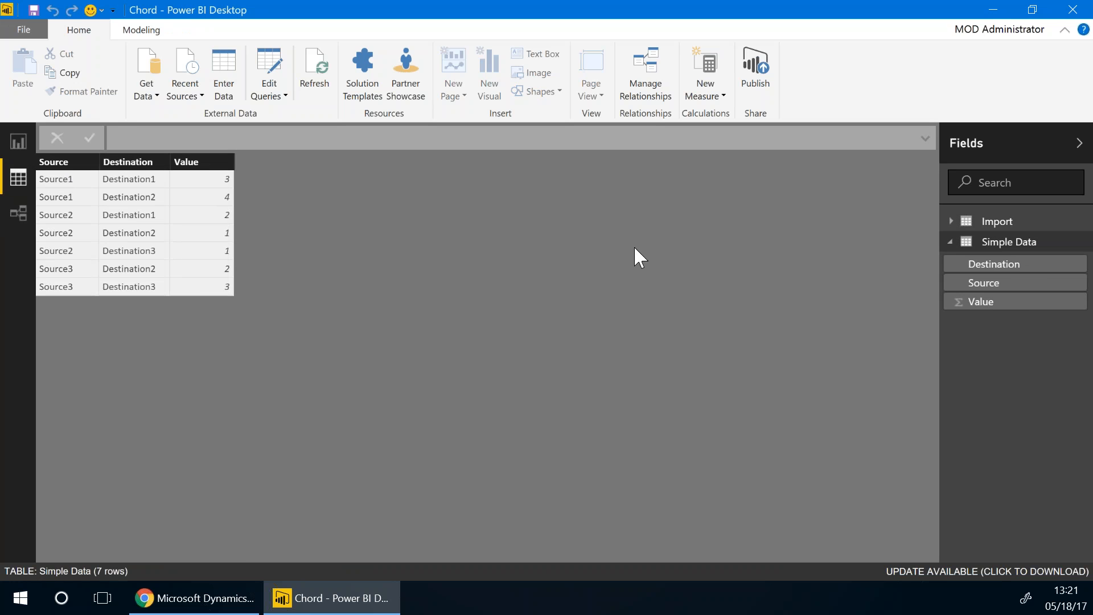
click(11, 213)
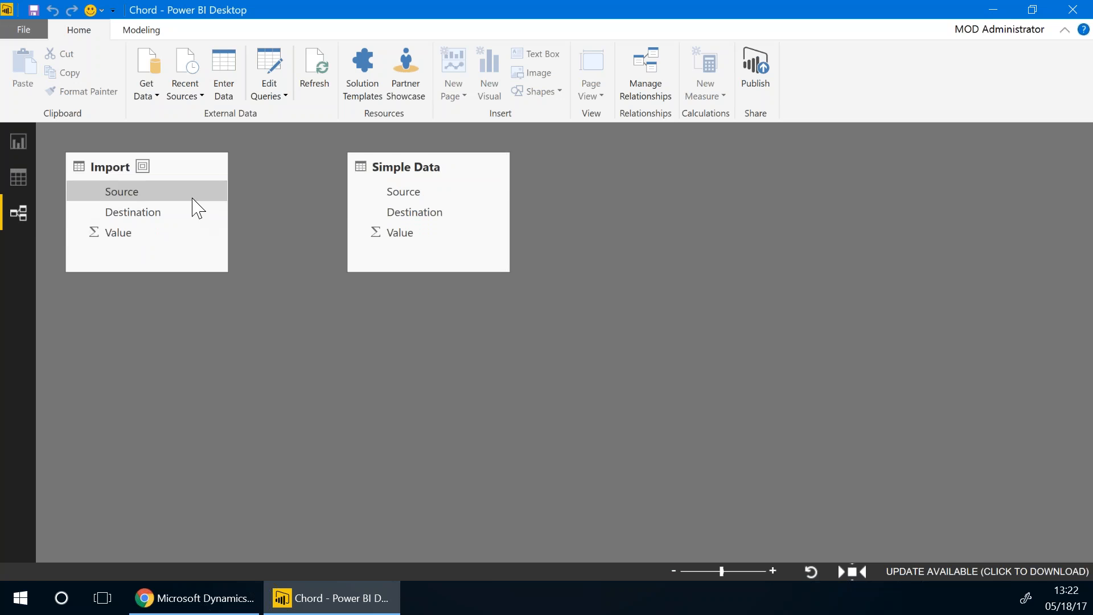
click(17, 142)
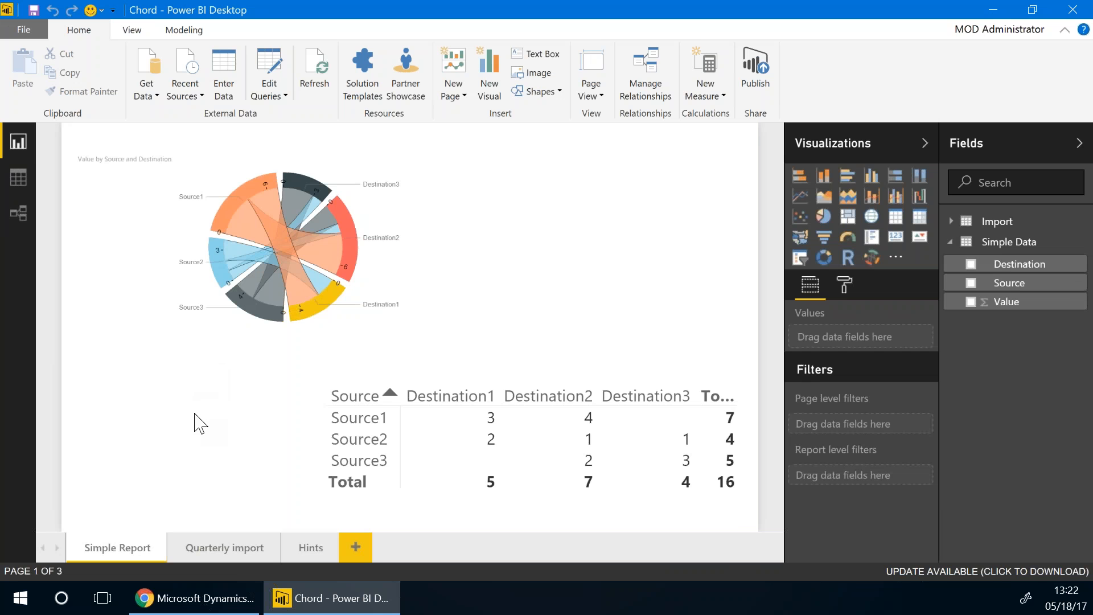
click(214, 548)
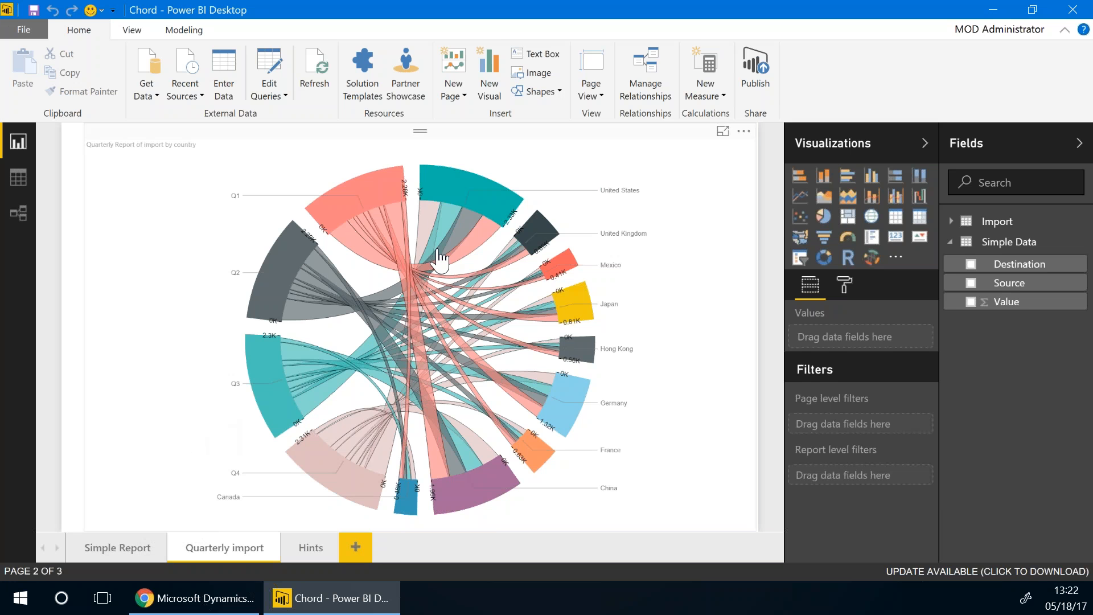
mouse_move(339, 215)
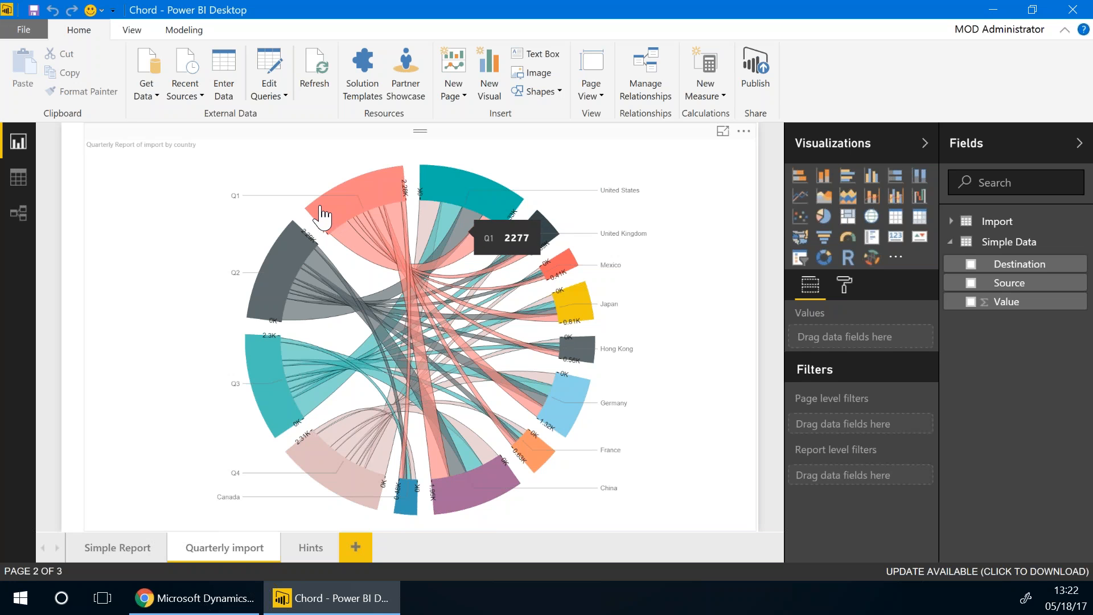
click(214, 181)
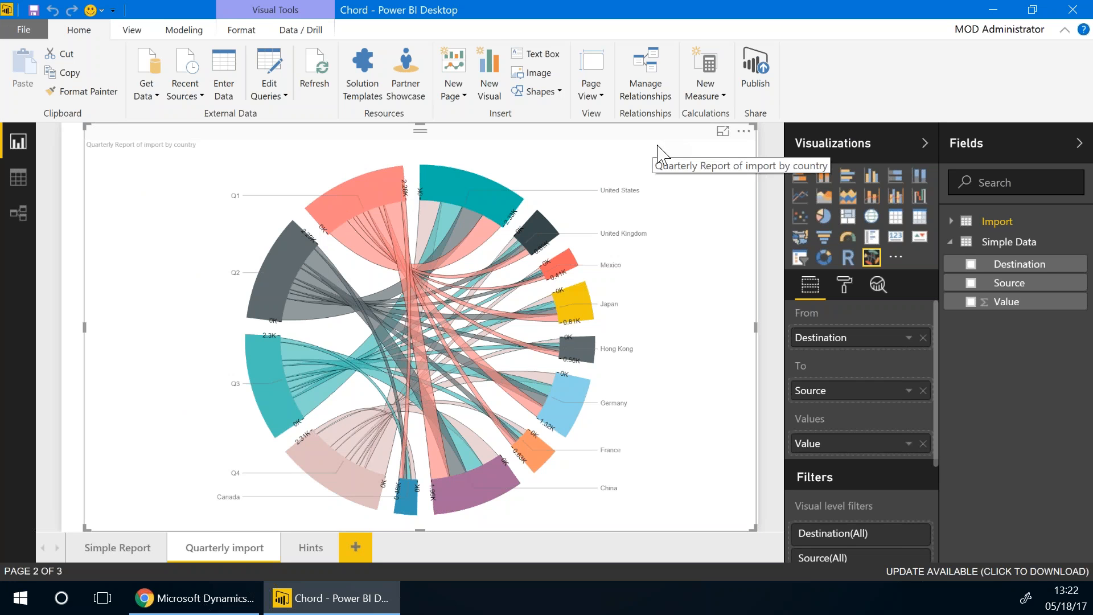
mouse_move(471, 202)
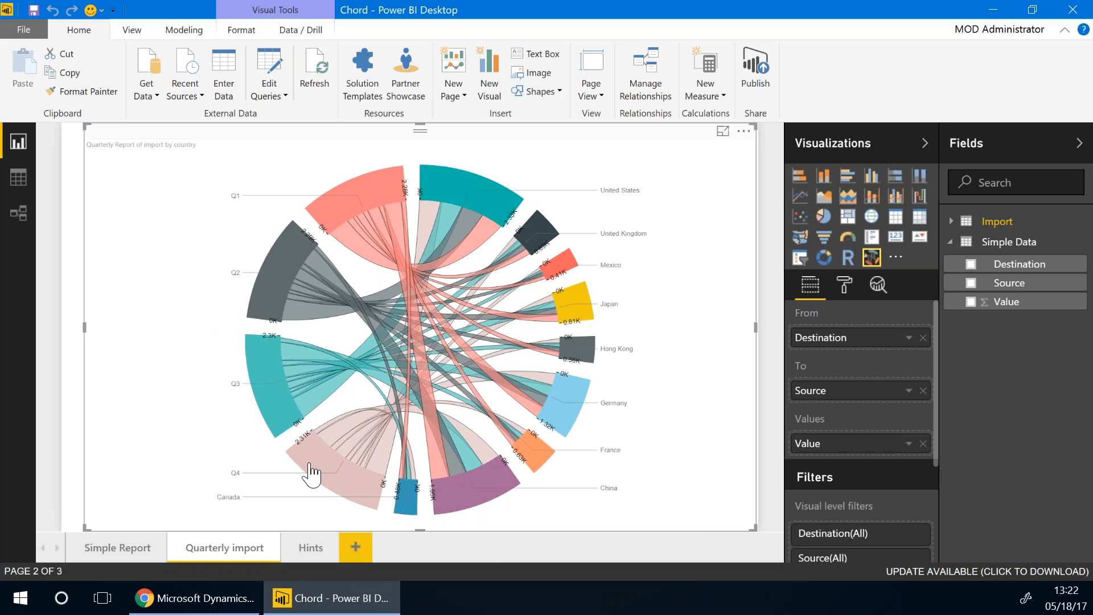
mouse_move(326, 217)
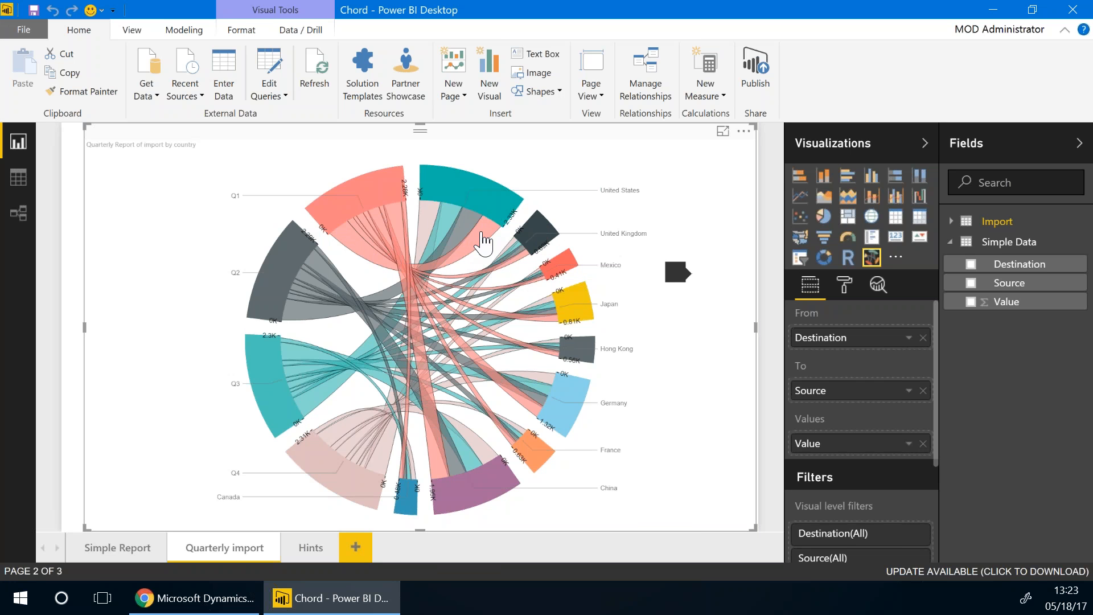
mouse_move(621, 199)
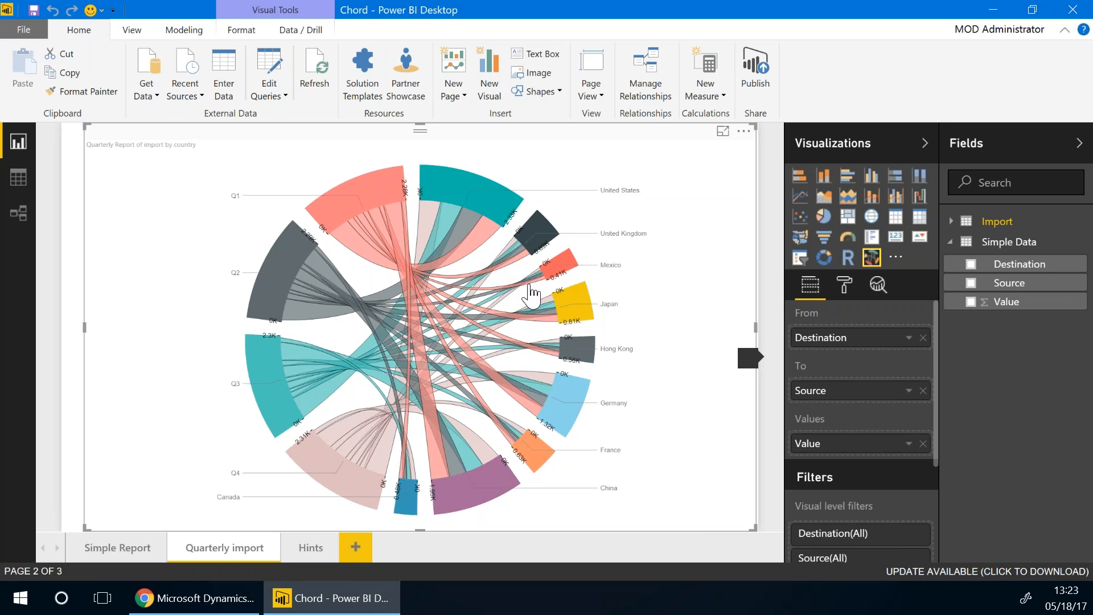
mouse_move(250, 306)
click(111, 547)
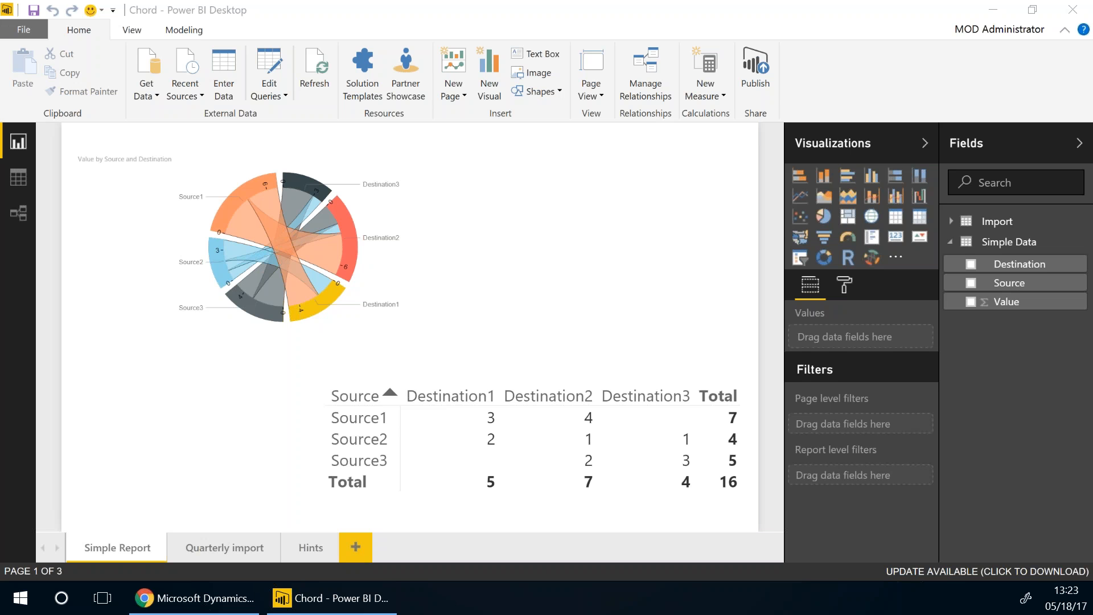
key(F5)
key(F5)
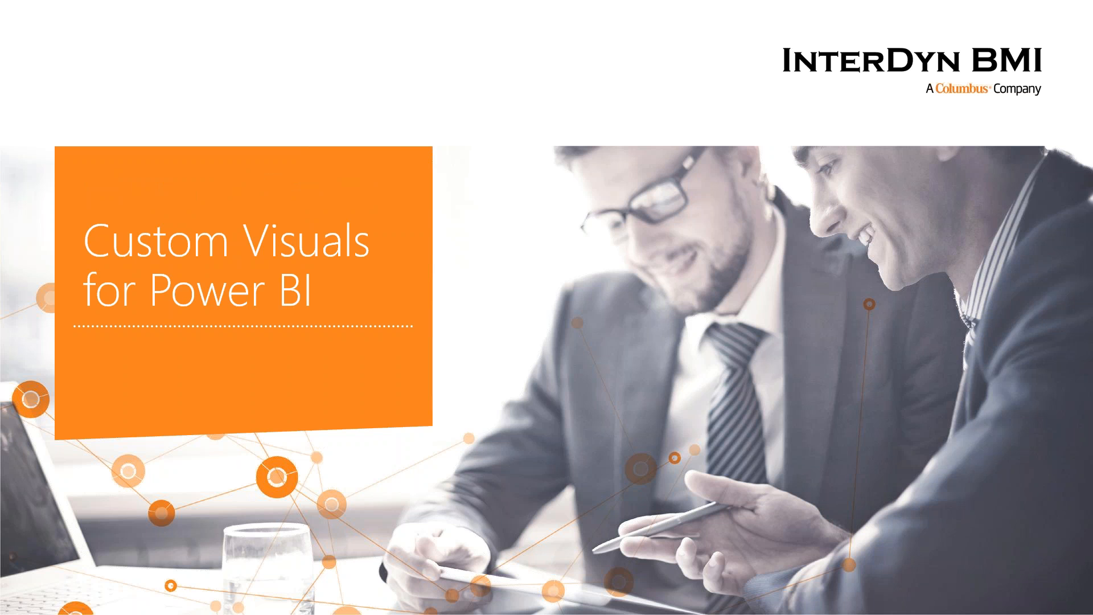
key(alt+Tab)
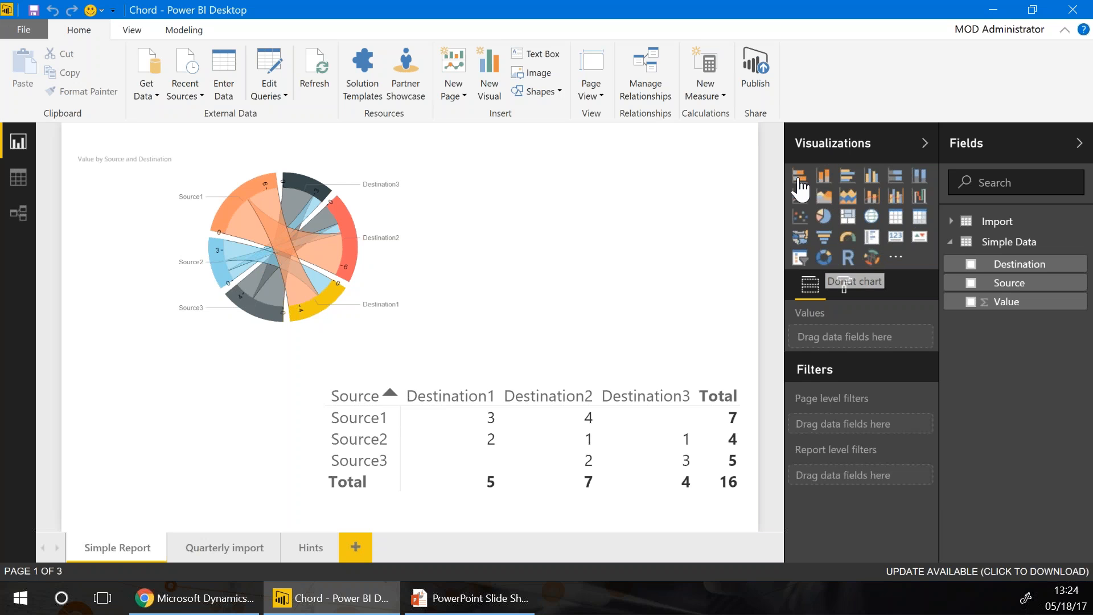
Advance the slide show to Bookmark these URLs and follow the app.powerbi.com/visuals link
key(alt+Tab)
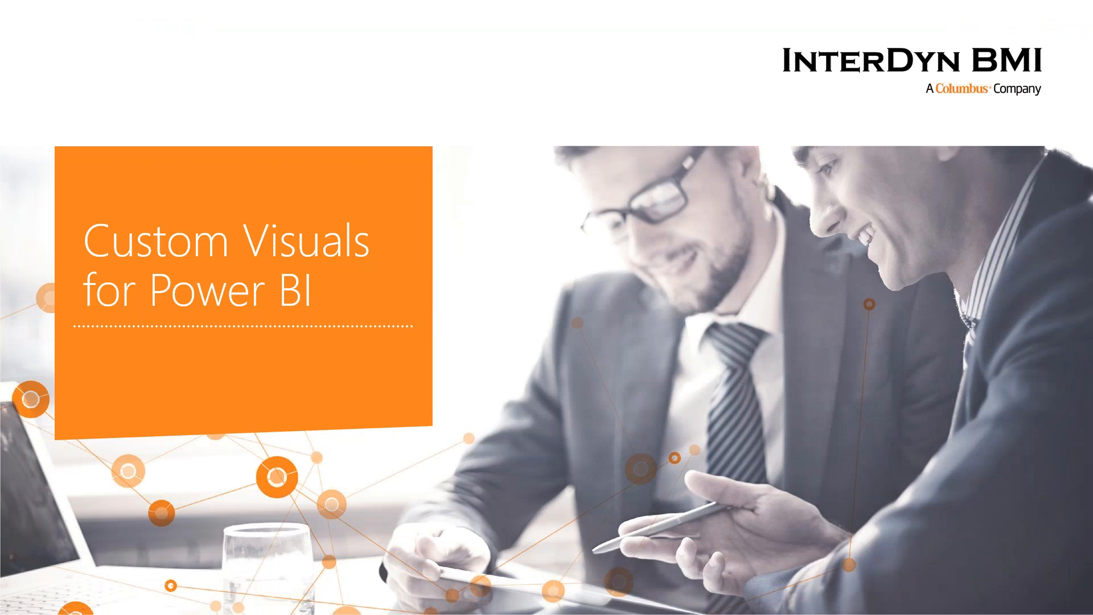
click(790, 282)
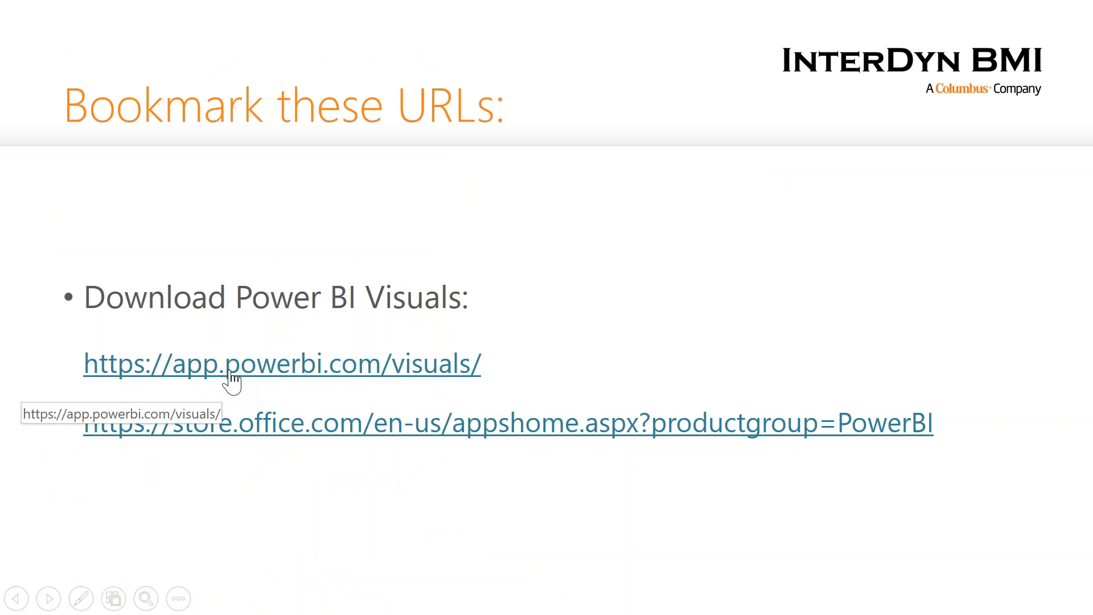
click(231, 374)
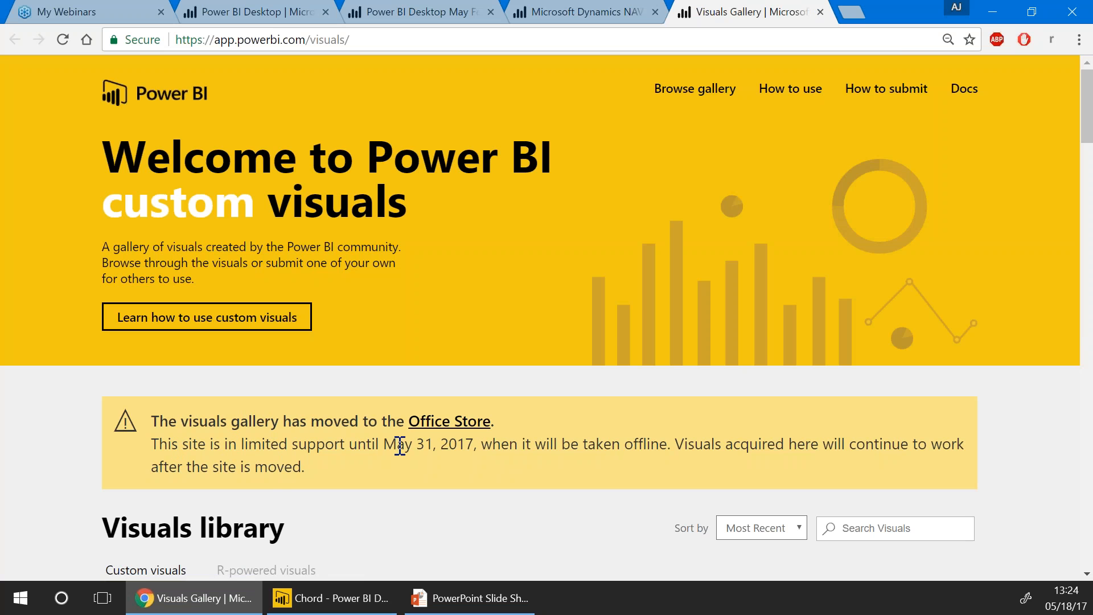
Highlight the gallery's Office Store move notice and scroll down the Visuals Gallery page
drag(401, 444, 452, 456)
click(450, 464)
scroll(451, 465, down, 5)
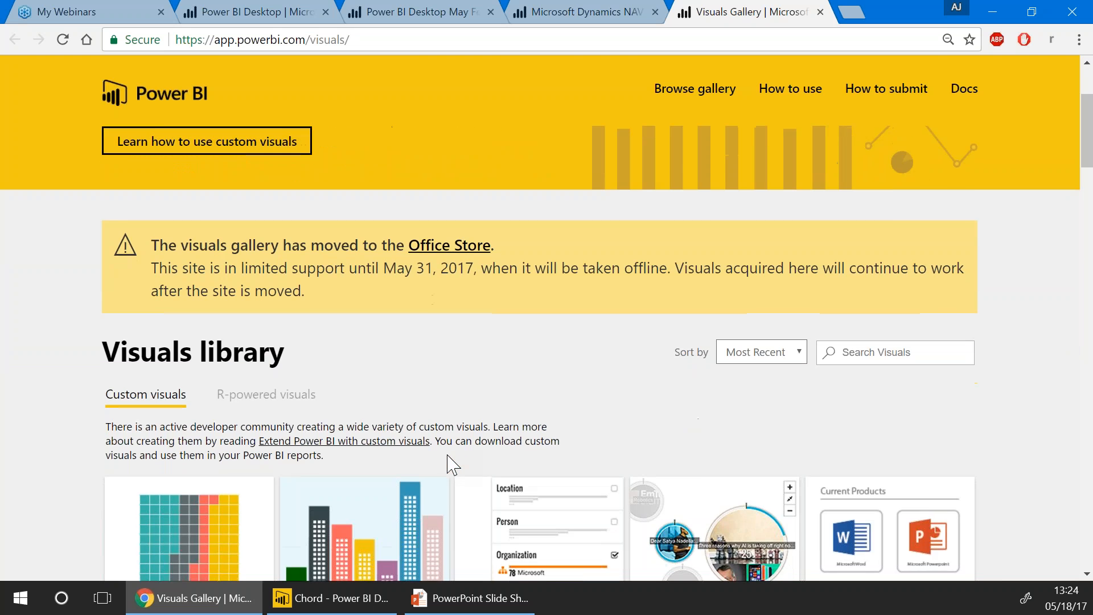
scroll(567, 560, down, 3)
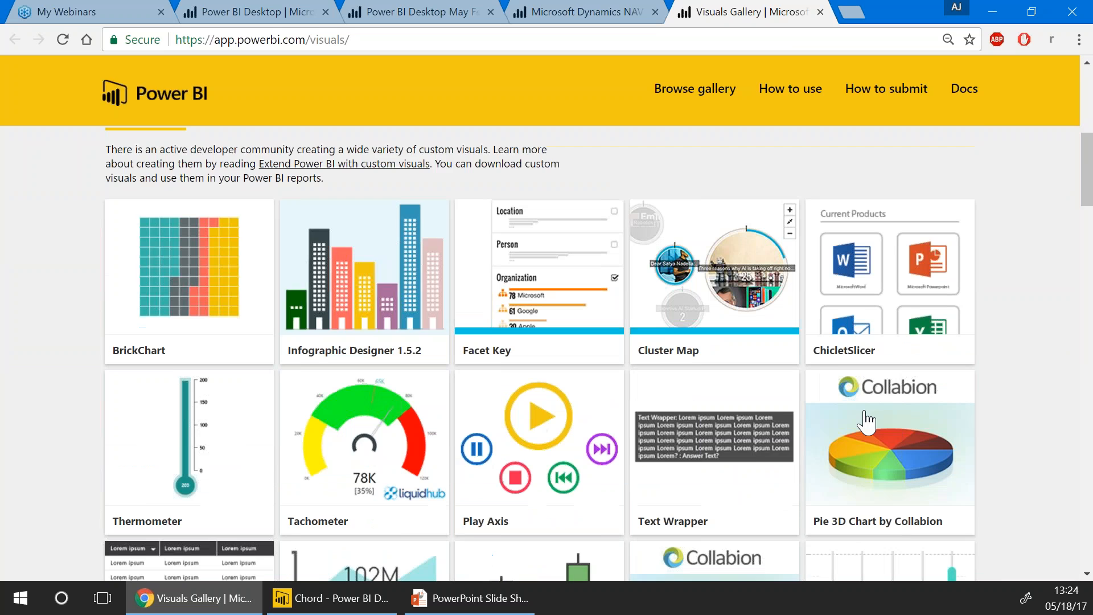
Open the slide's Office Store custom visuals link, then scroll the Visuals Gallery to Pyramid 3D Chart
click(469, 598)
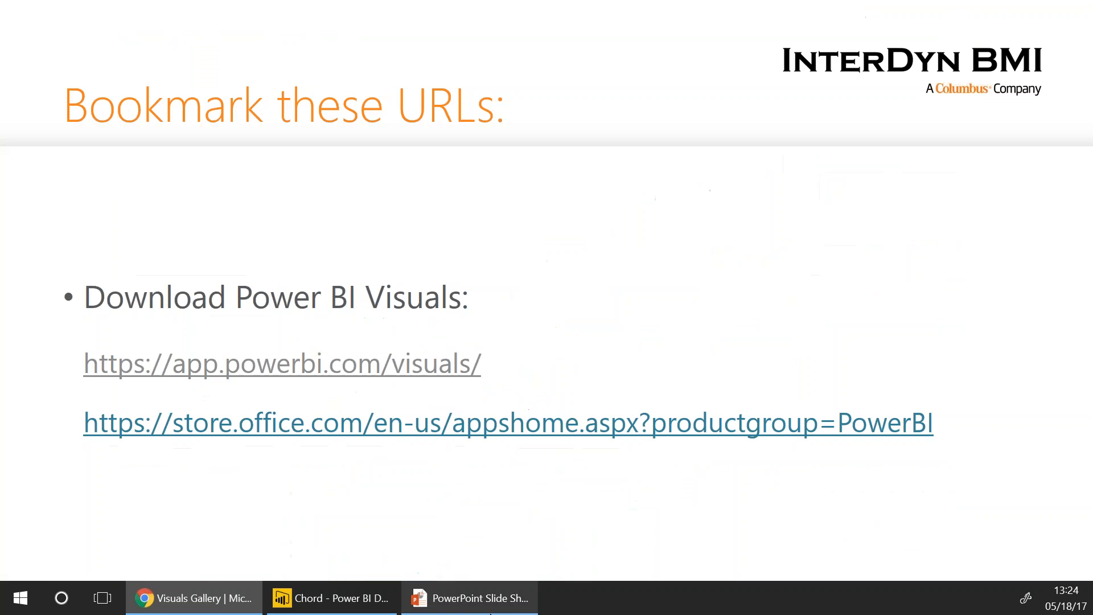
click(300, 435)
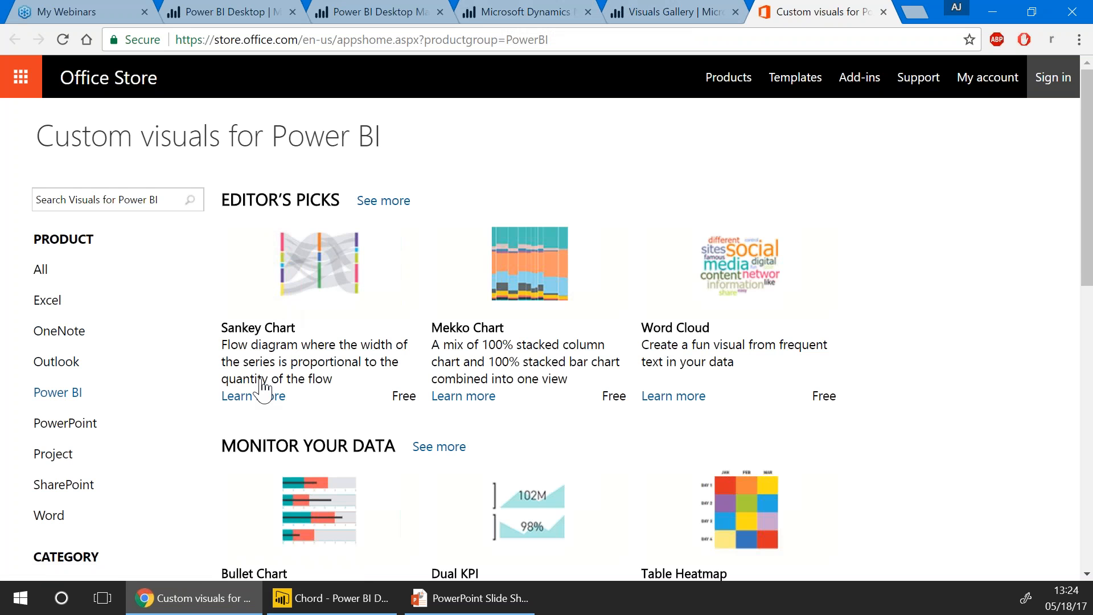
scroll(262, 389, down, 9)
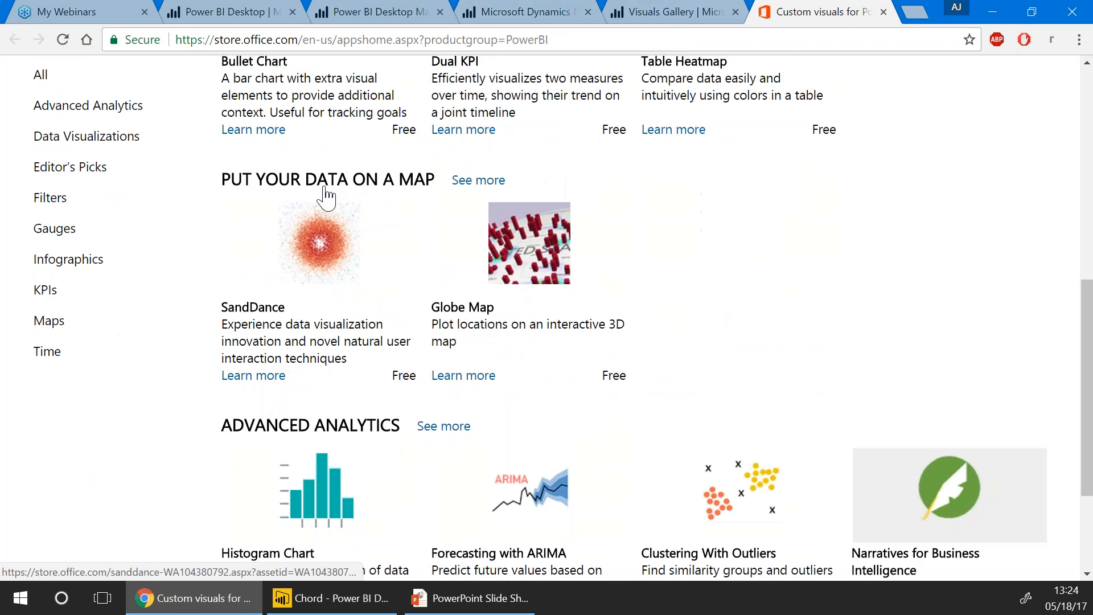
click(671, 23)
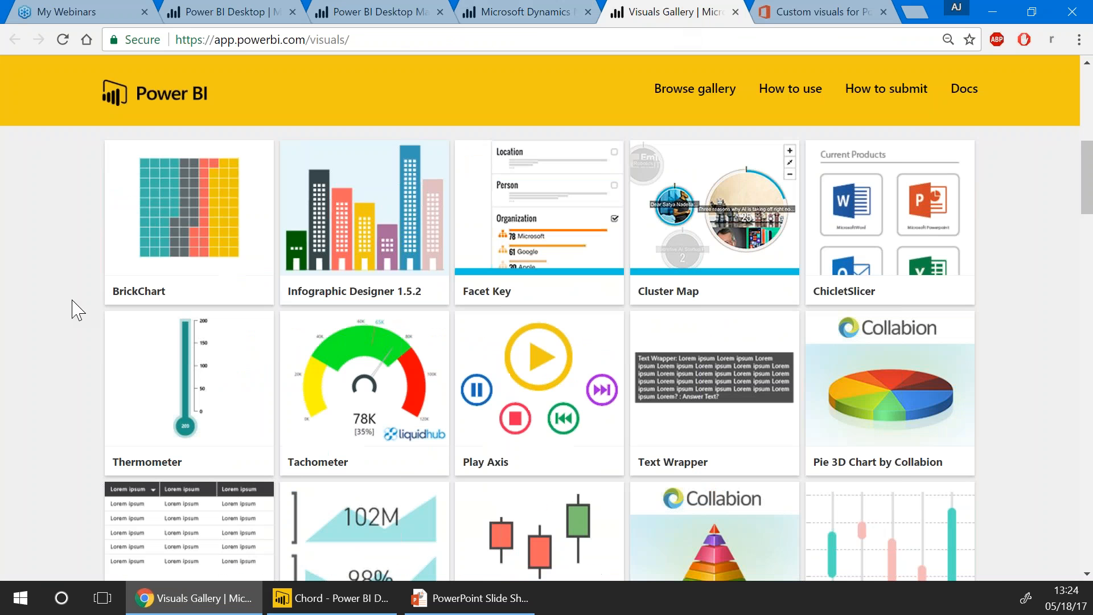
scroll(110, 333, down, 3)
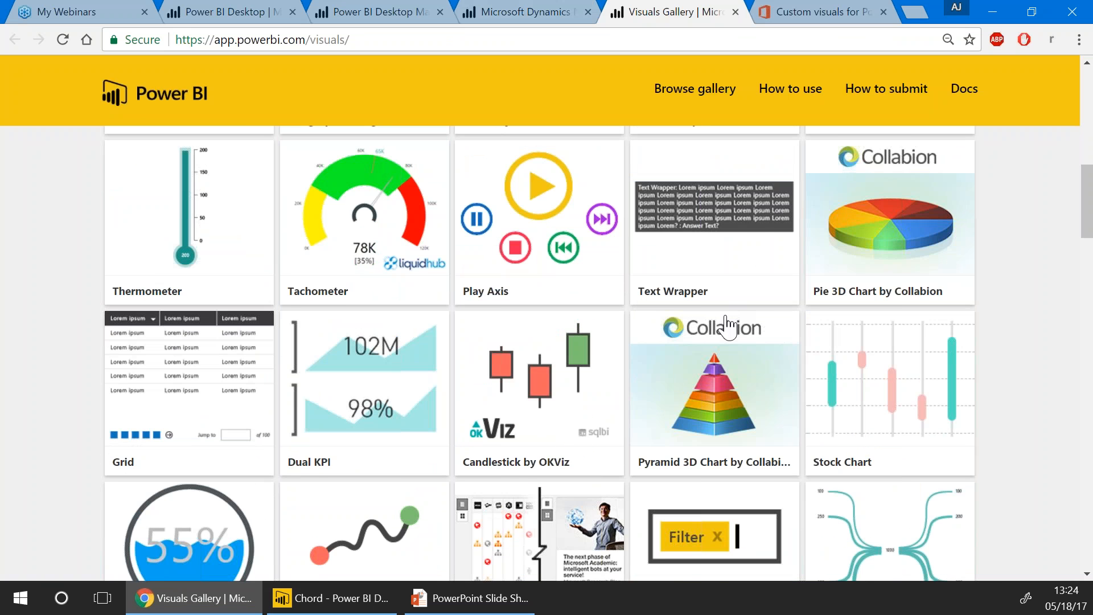
scroll(721, 328, down, 1)
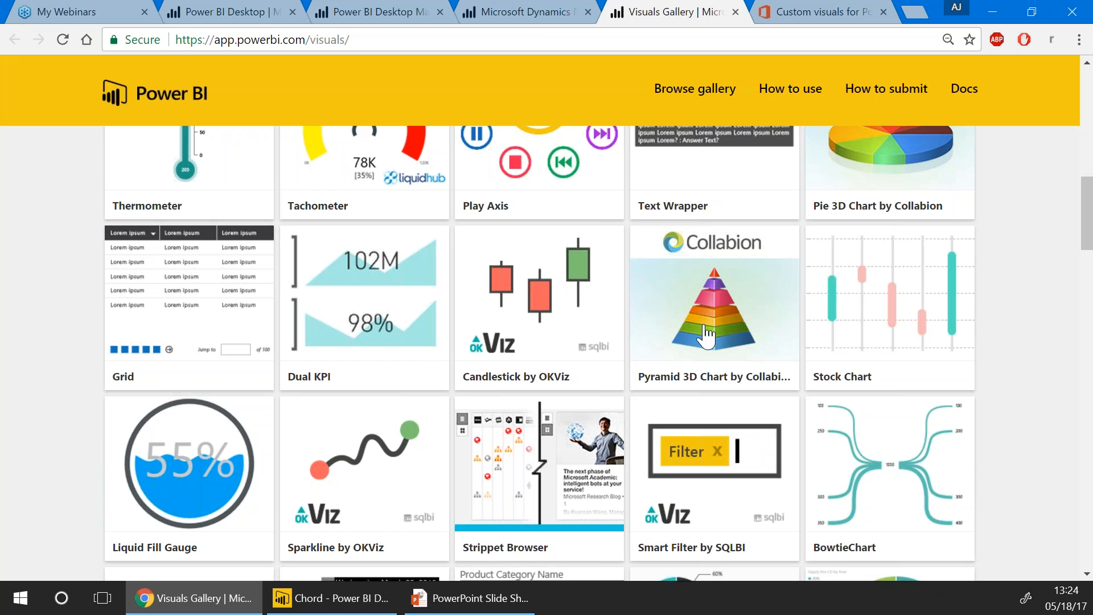
Open the Pyramid 3D Chart by Collabion tile, choose Download Visual and agree to the licence
click(705, 327)
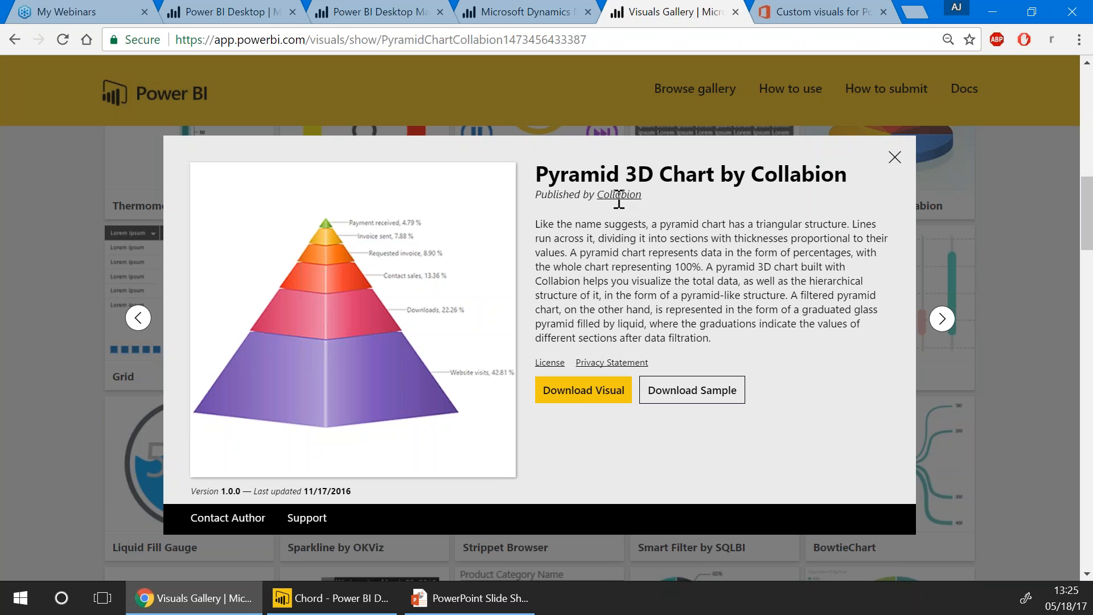
click(567, 402)
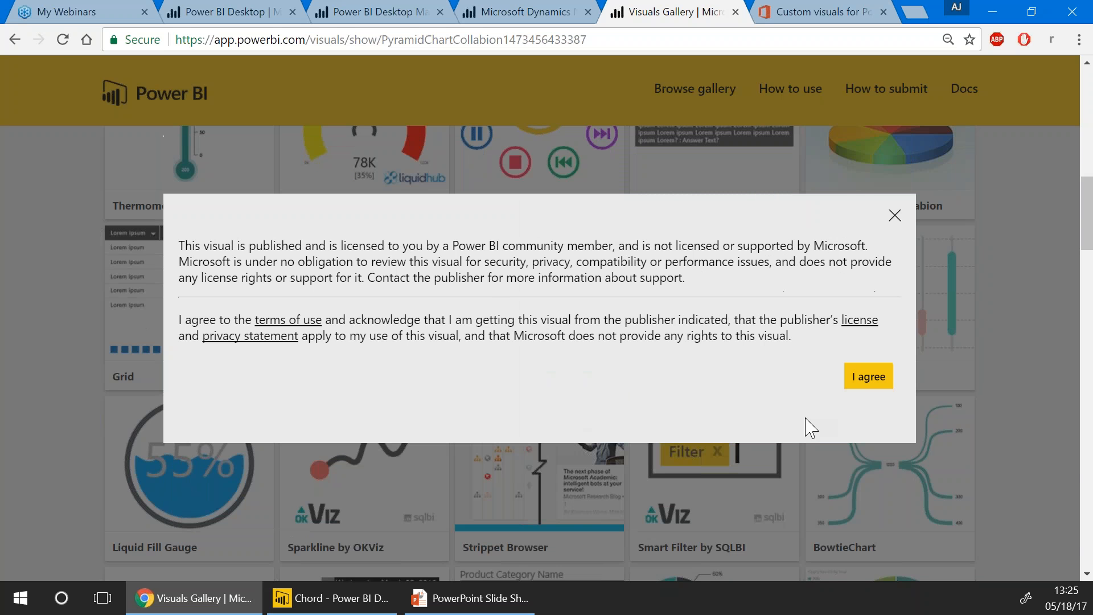
click(867, 377)
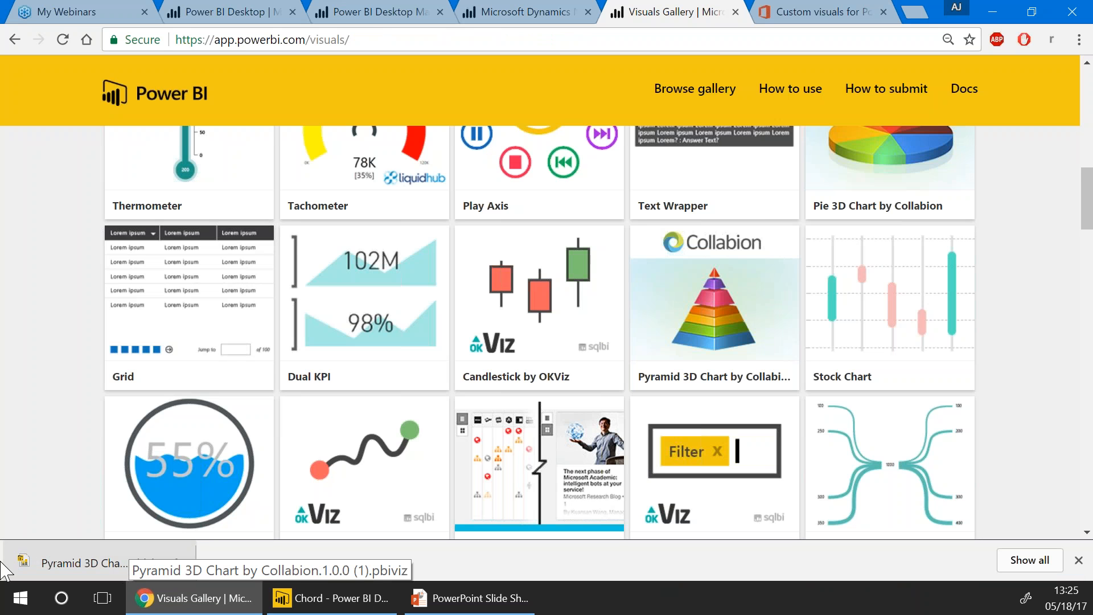
Import the downloaded Pyramid 3D Chart .pbiviz file as a custom visual in the Chord report
click(310, 601)
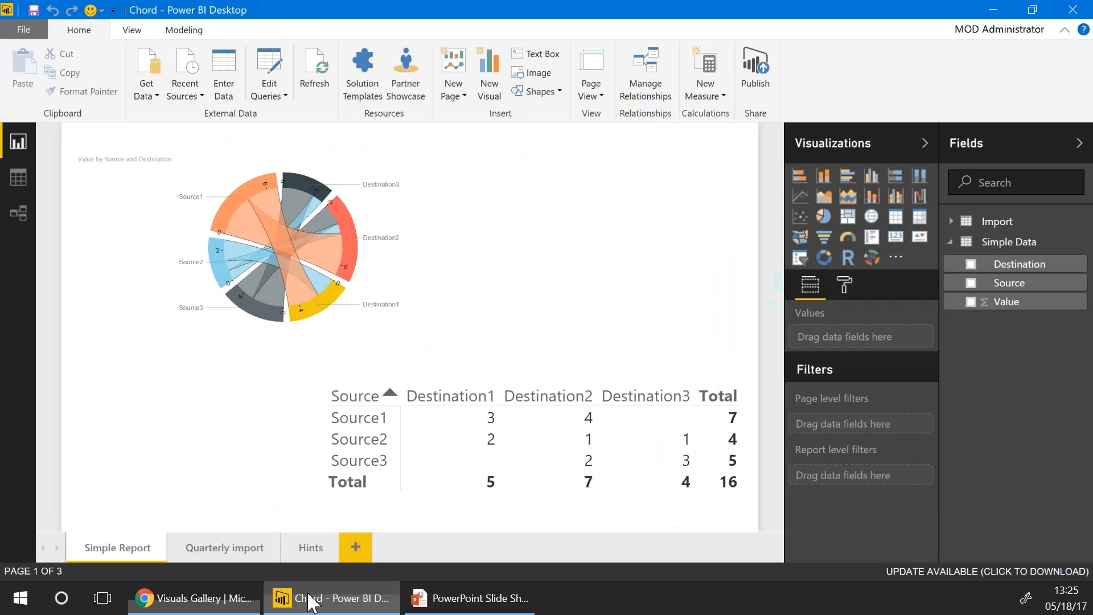
click(895, 257)
click(911, 276)
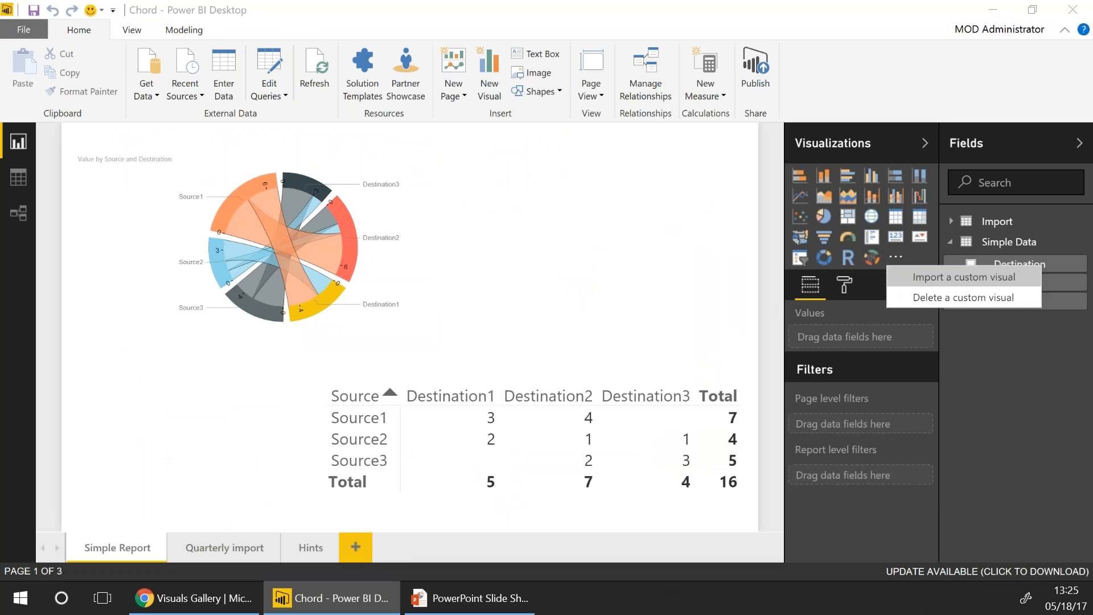
click(640, 405)
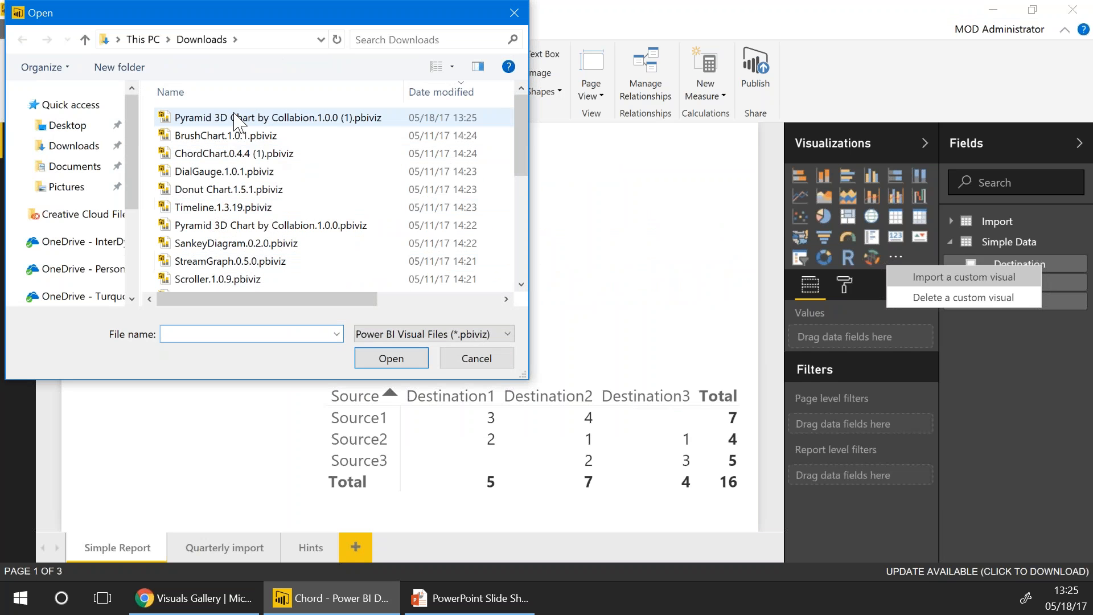
click(237, 118)
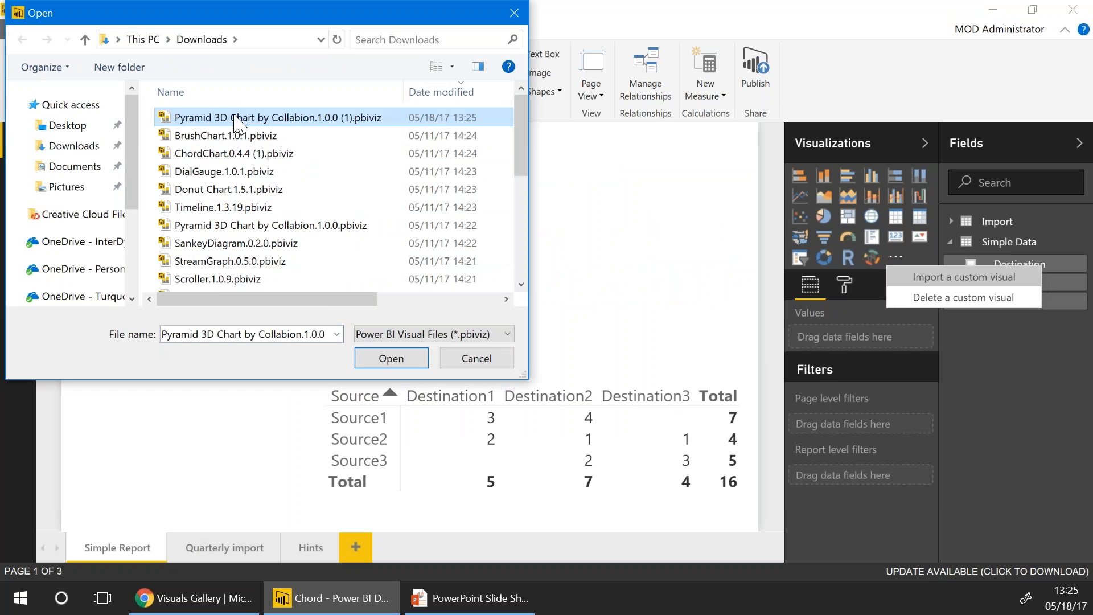
double_click(238, 119)
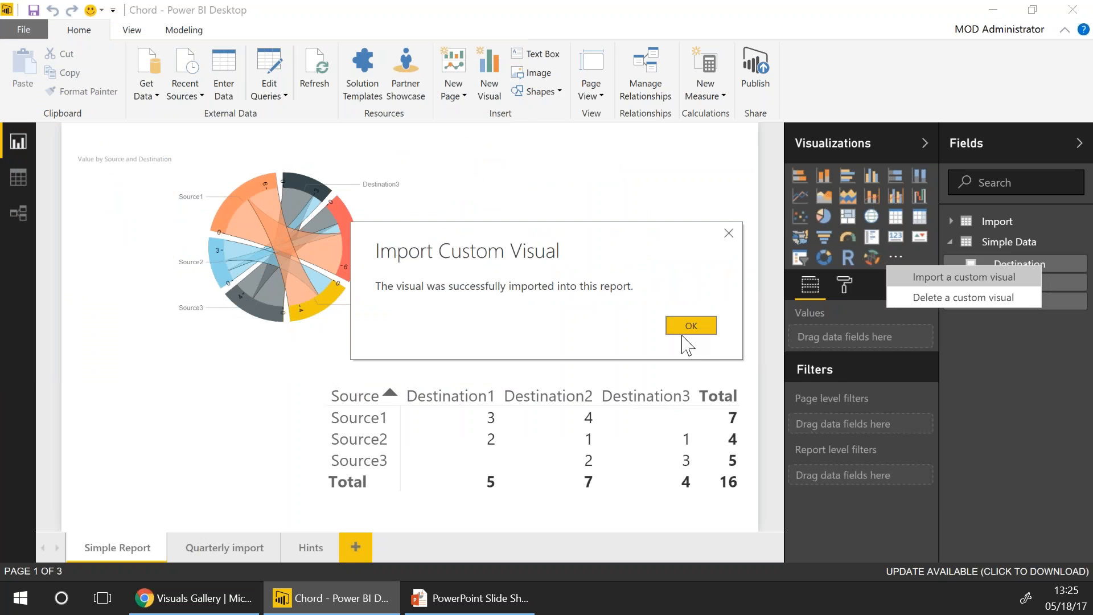
click(696, 327)
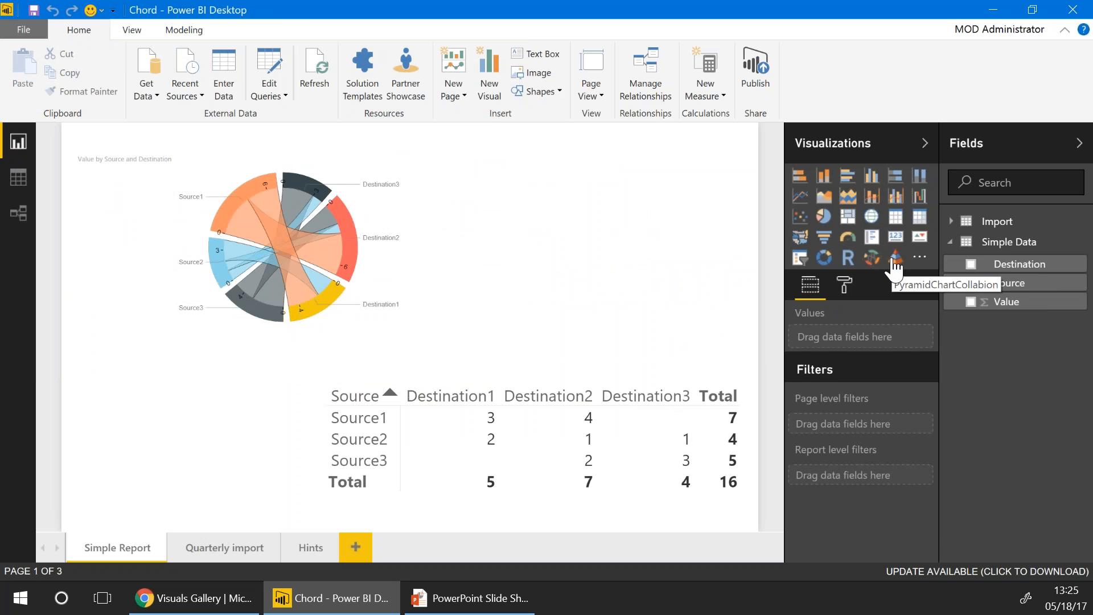
Add an empty Pyramid 3D Chart visual to the page and nudge it slightly lower
click(896, 261)
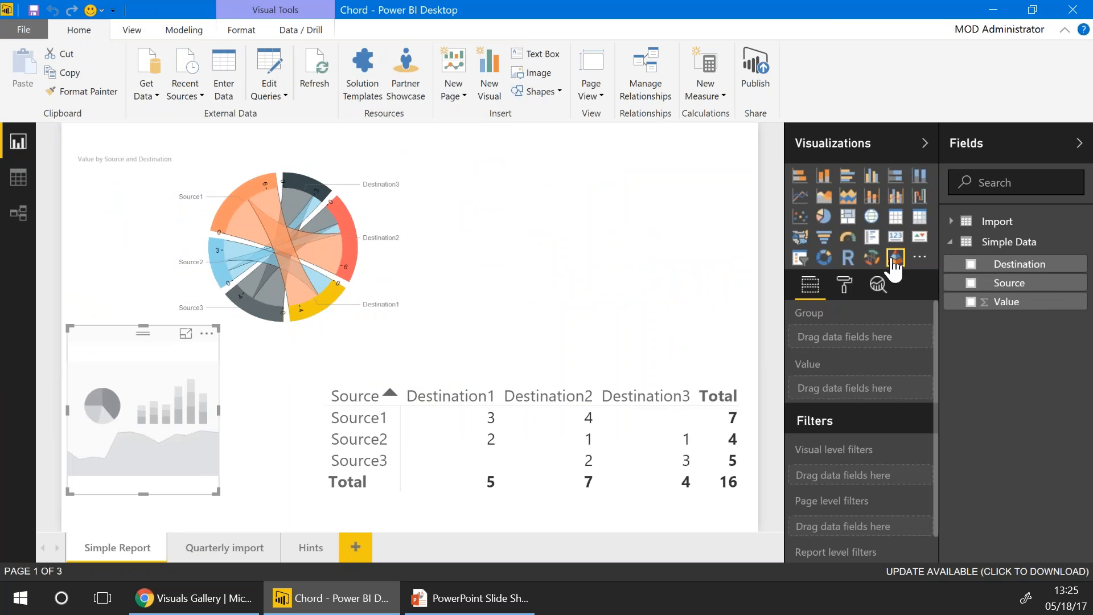
drag(102, 346, 98, 362)
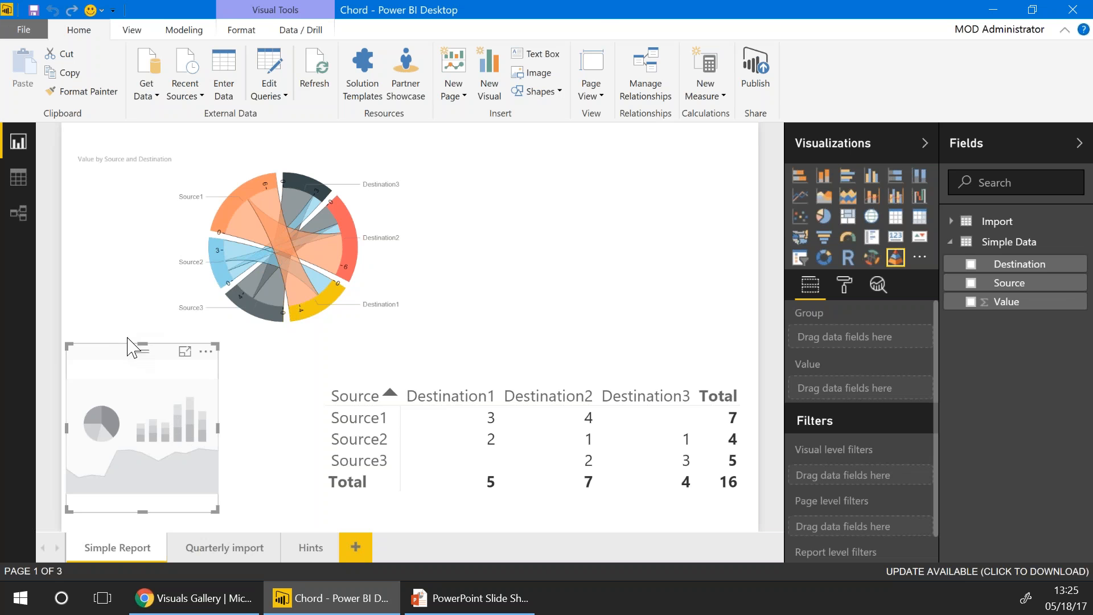
click(208, 612)
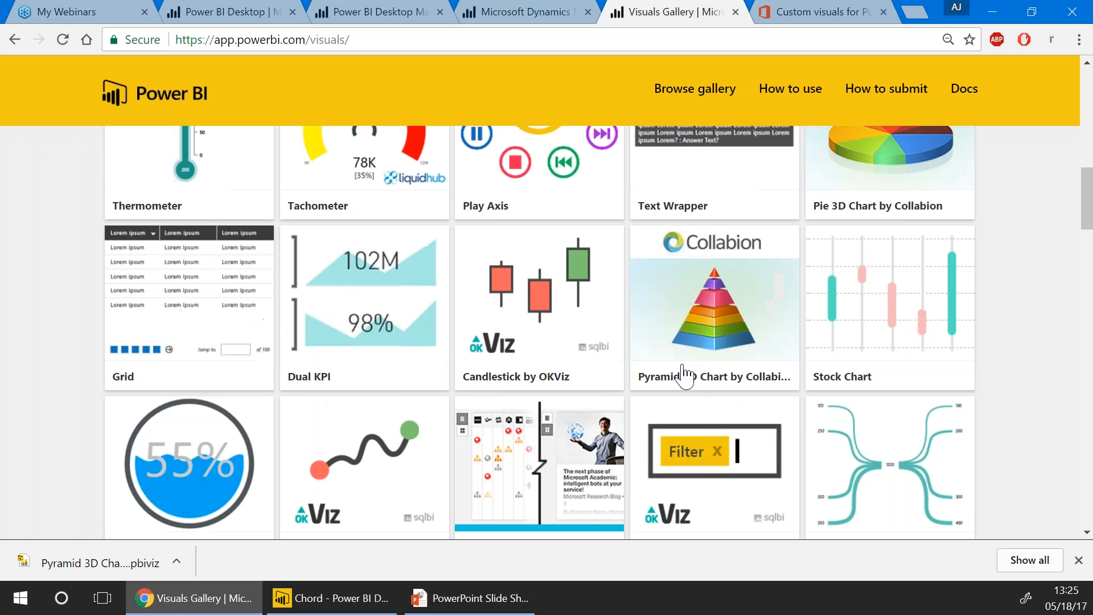
Download the Pyramid 3D Chart sample report and open the .pbix from Chrome's download bar
click(697, 325)
click(702, 374)
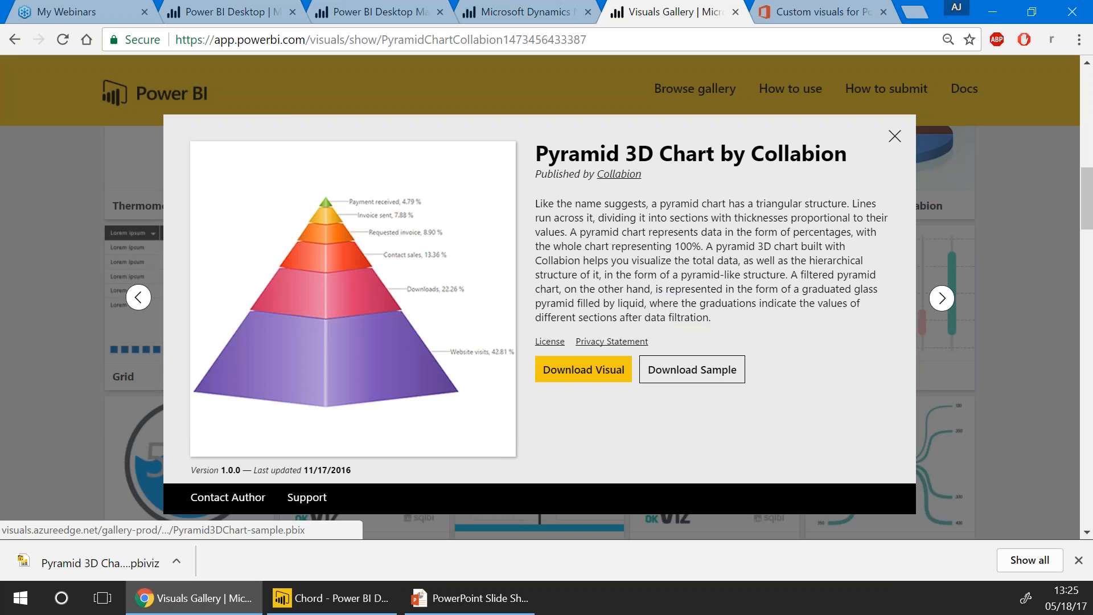
click(61, 560)
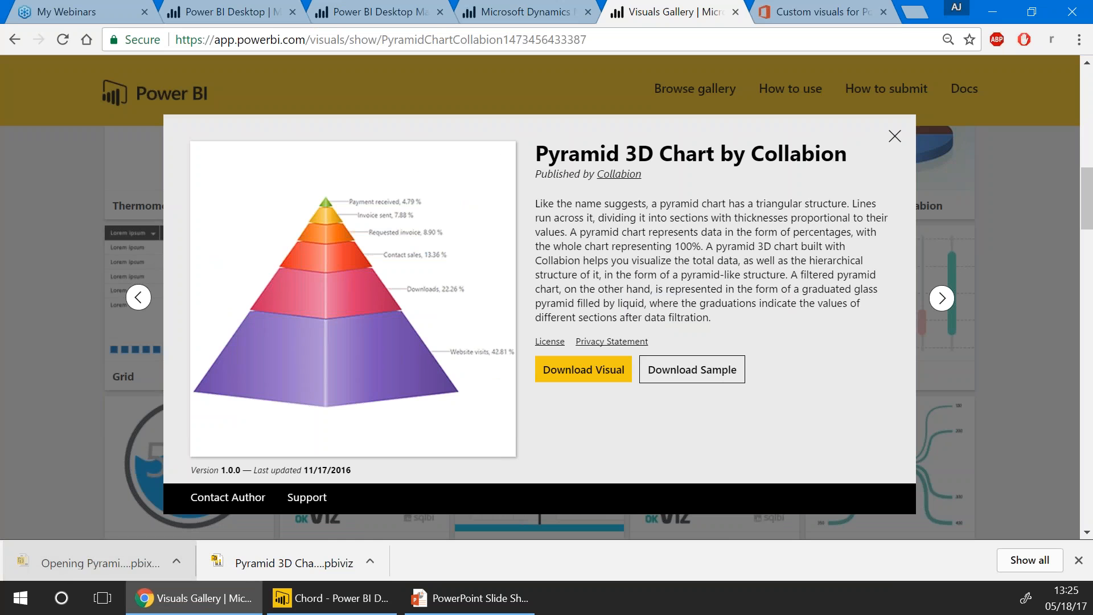
click(300, 607)
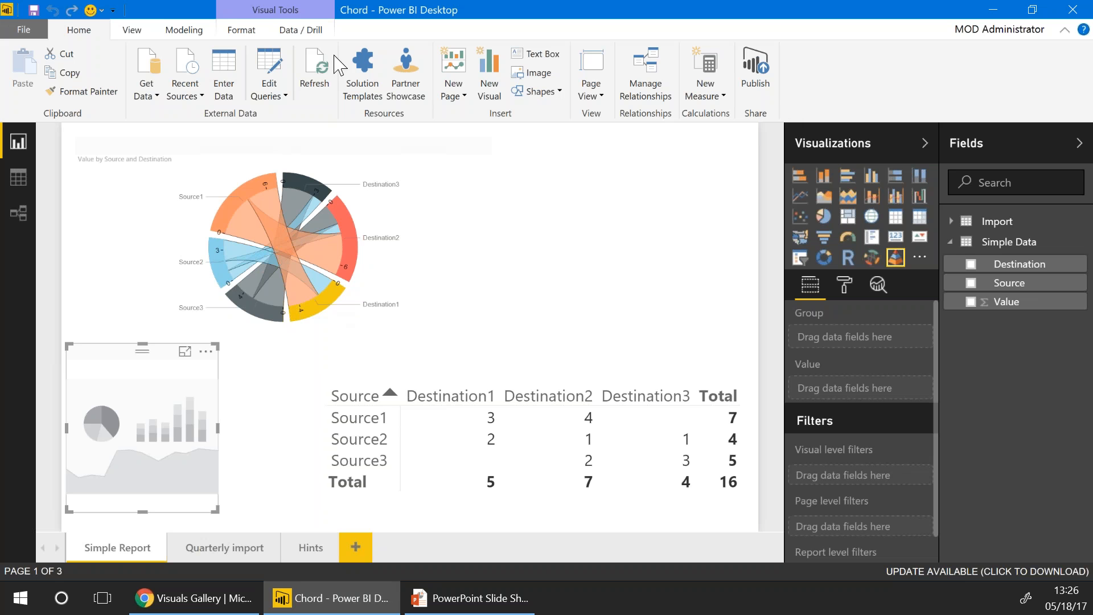
Pull the Pyramid3DChart-sample report window onto the screen and maximize it
mouse_move(328, 607)
drag(1092, 14, 697, 45)
double_click(563, 9)
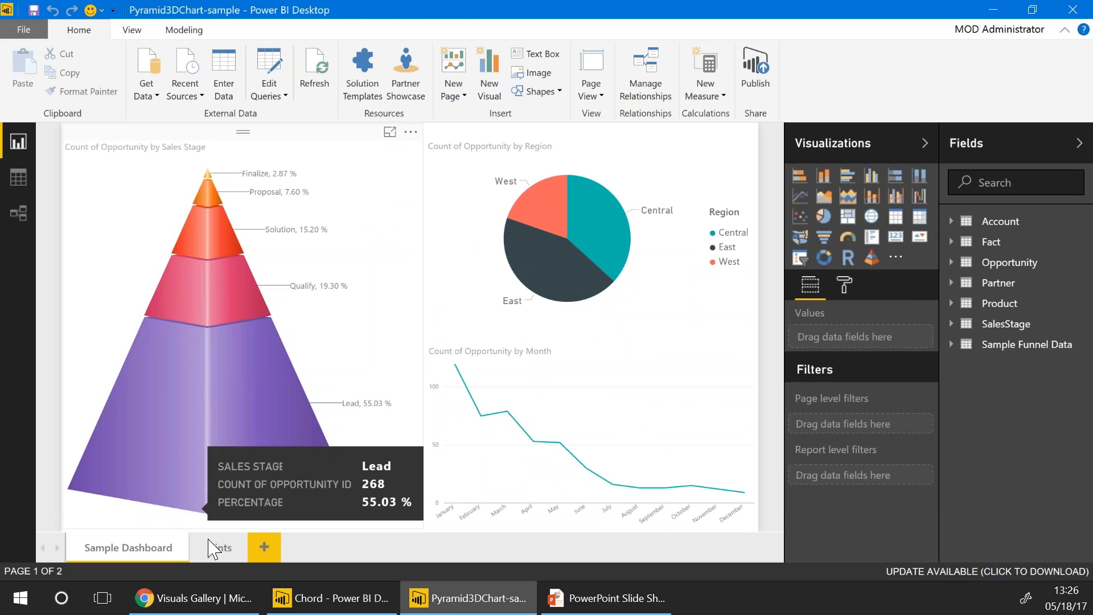
mouse_move(319, 607)
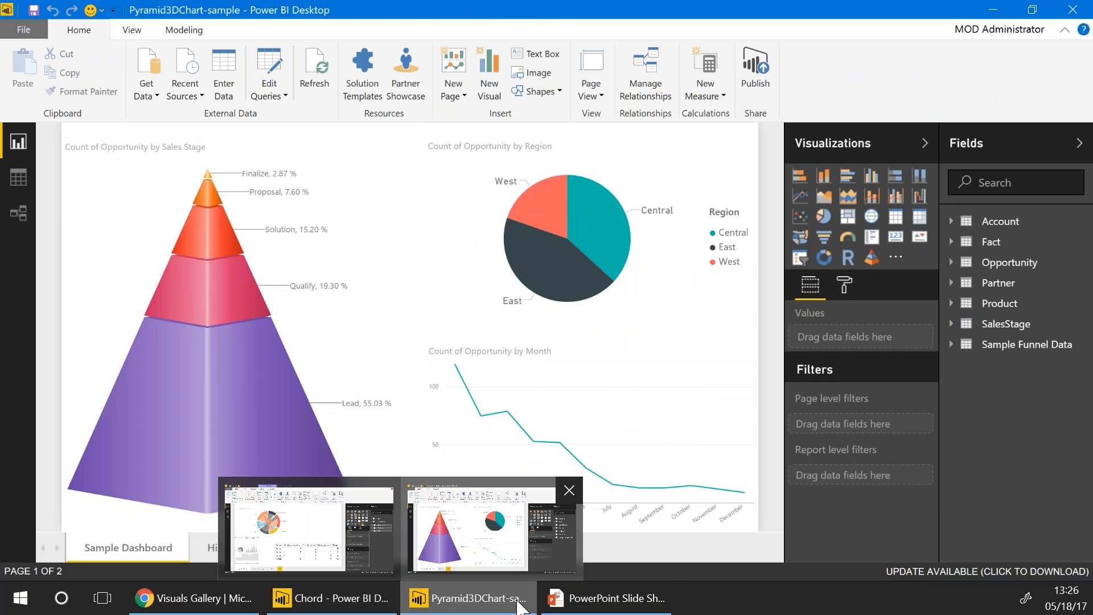
click(768, 586)
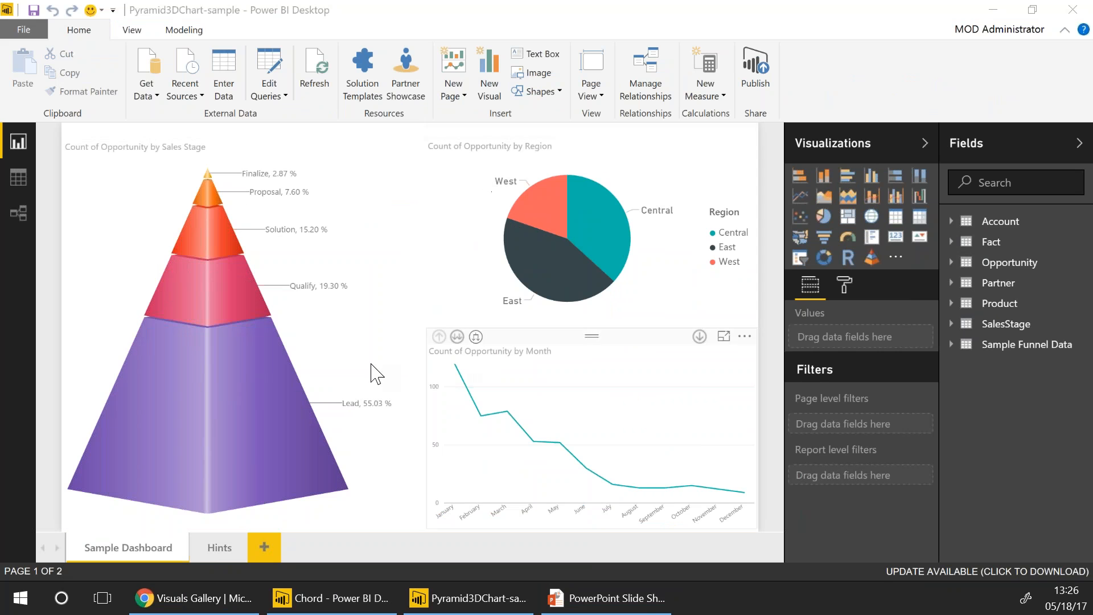
Select the pyramid chart, review the Fact and SalesStage fields, and switch to Data view
mouse_move(291, 367)
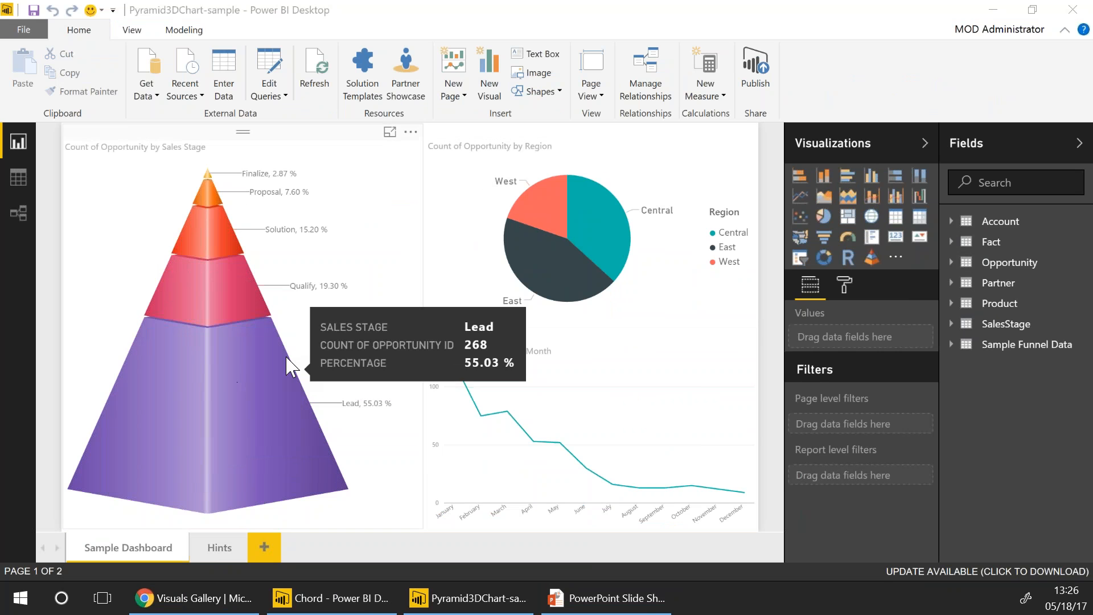
click(288, 137)
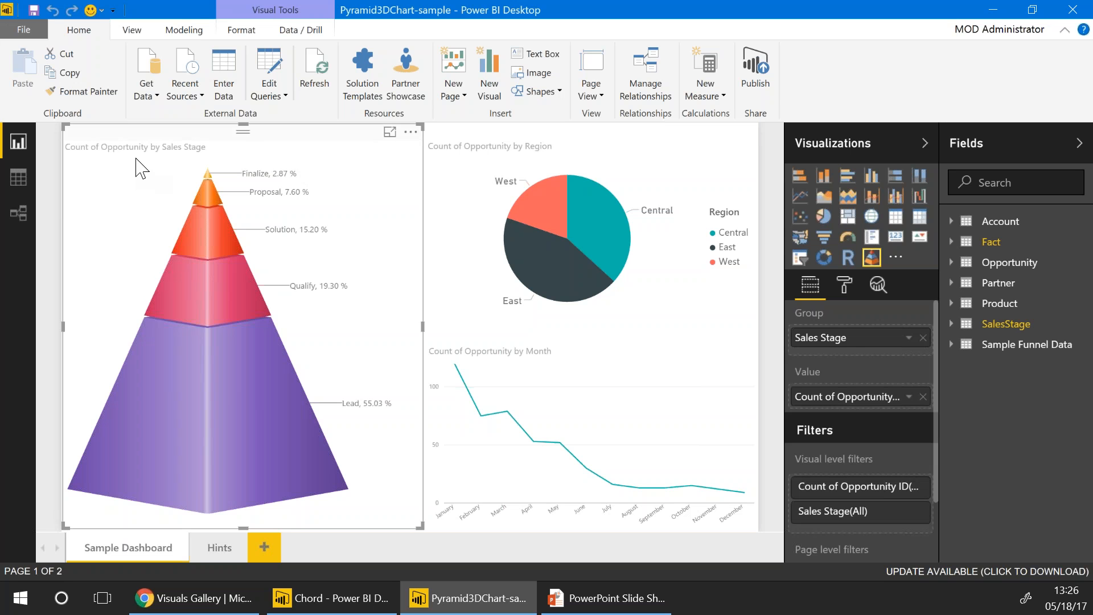
mouse_move(192, 480)
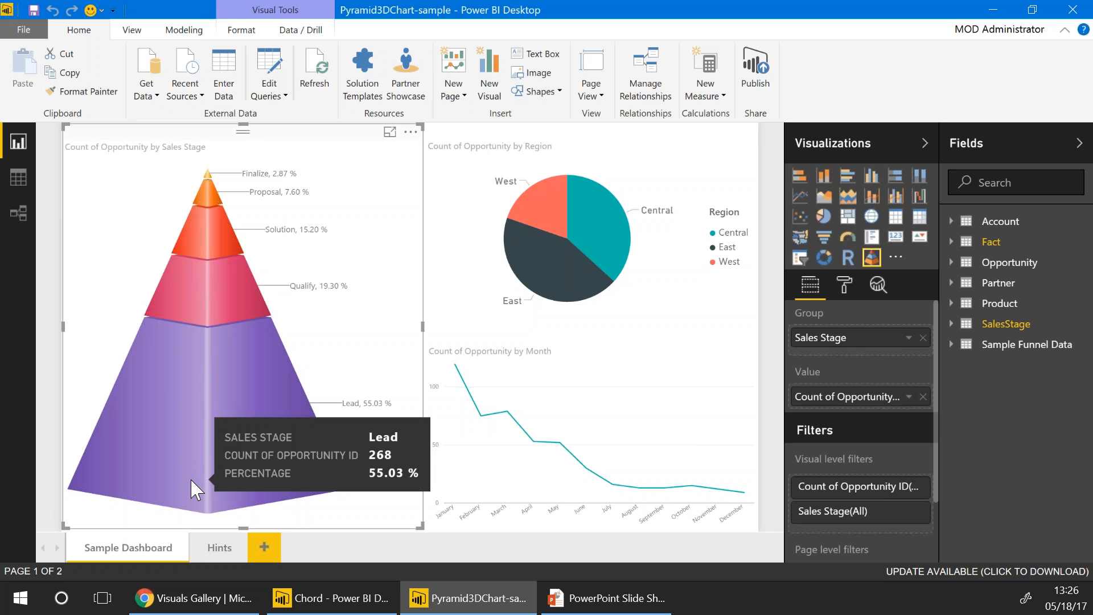
click(949, 242)
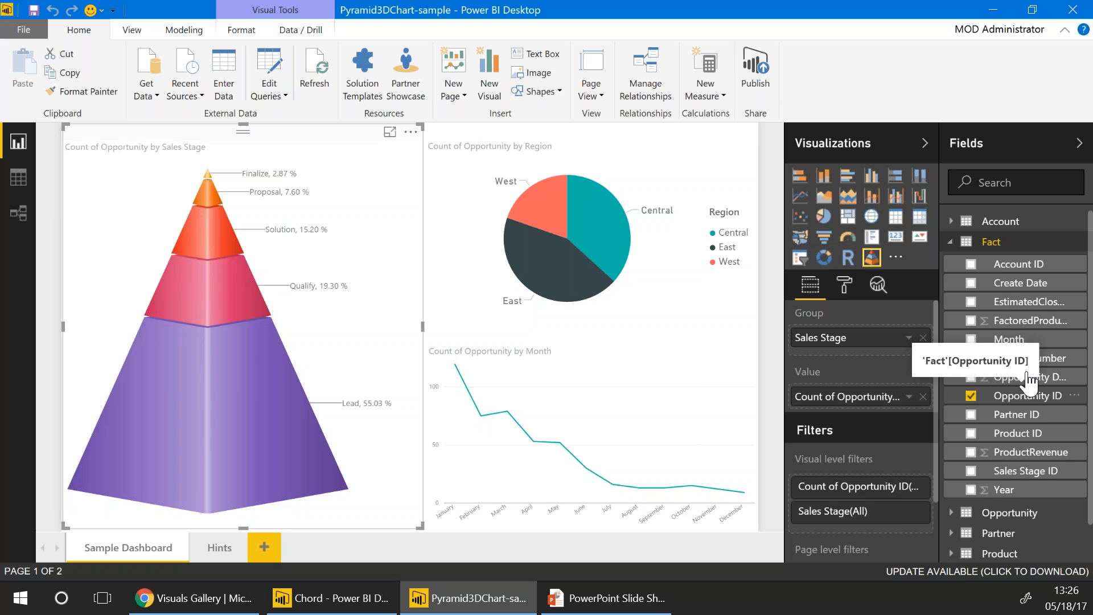
click(949, 241)
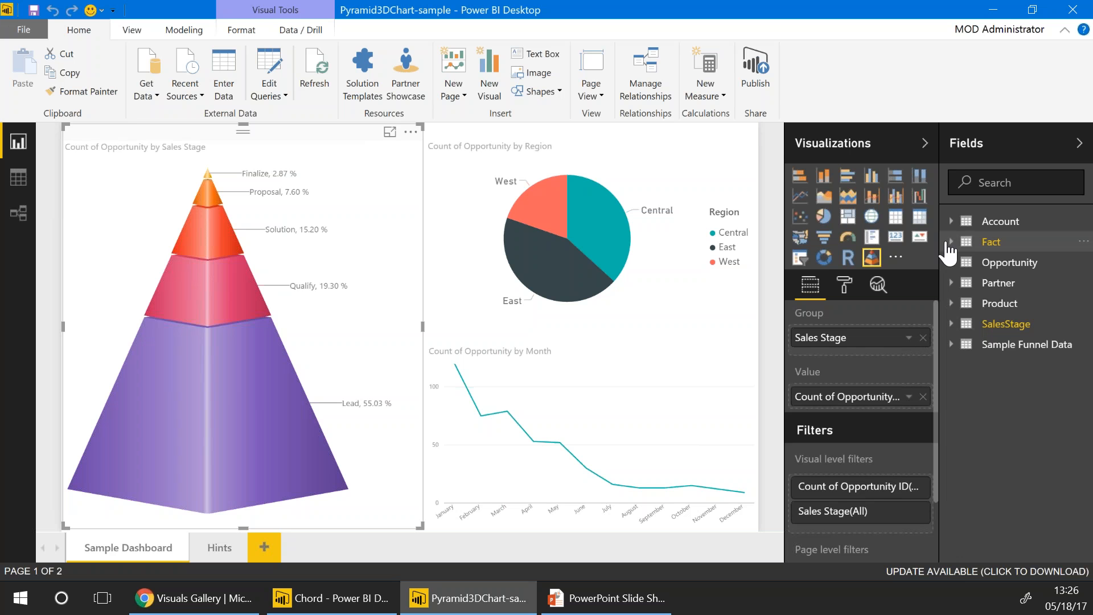
click(954, 324)
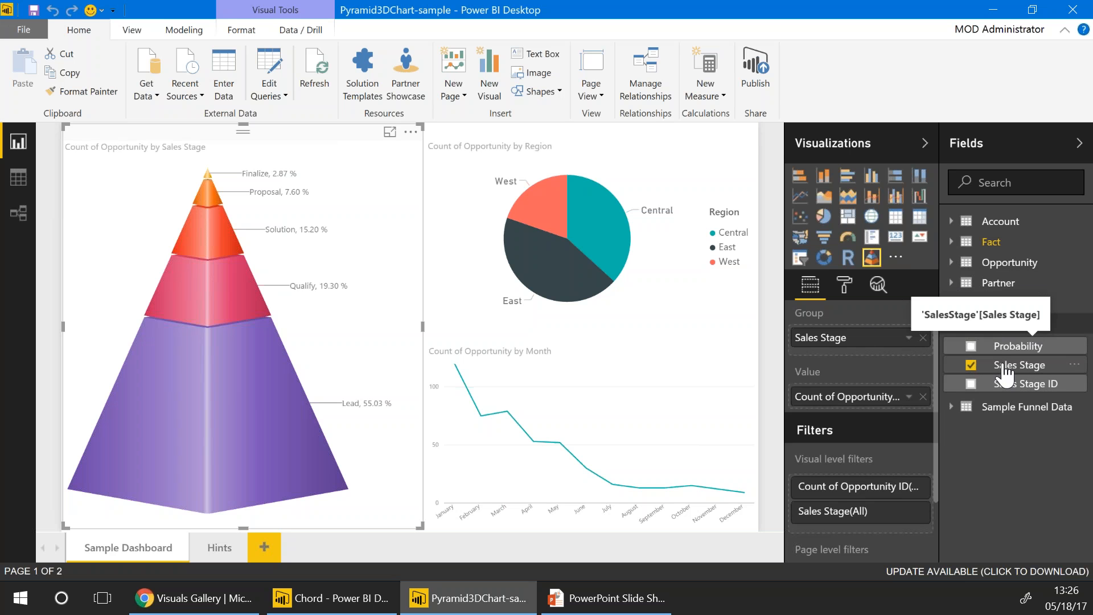
click(3, 185)
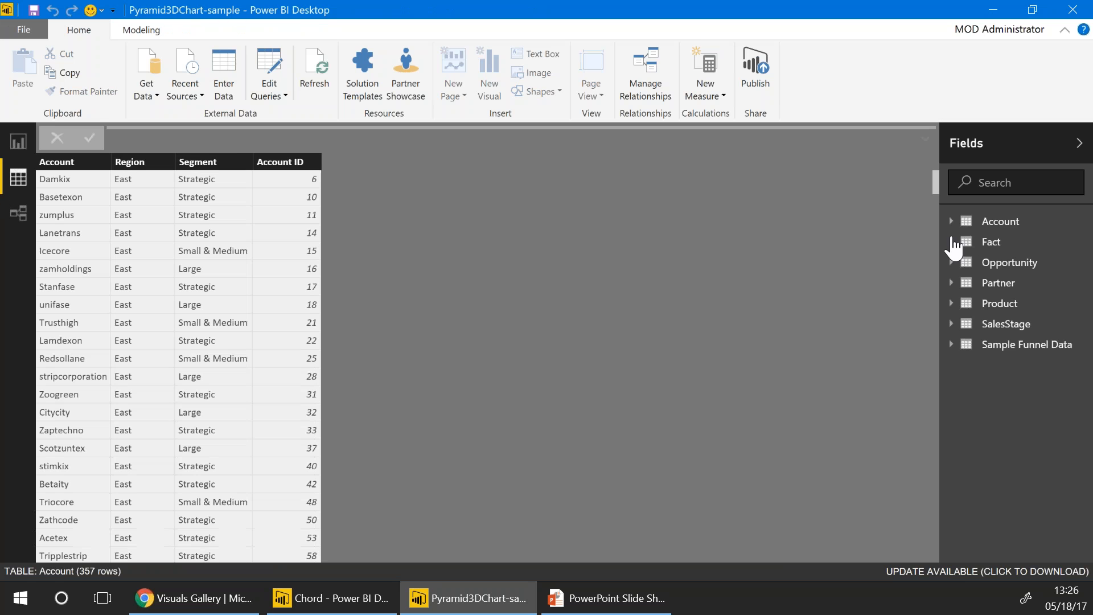
Browse the SalesStage, Fact and Opportunity table data, then open the Relationships view
click(953, 324)
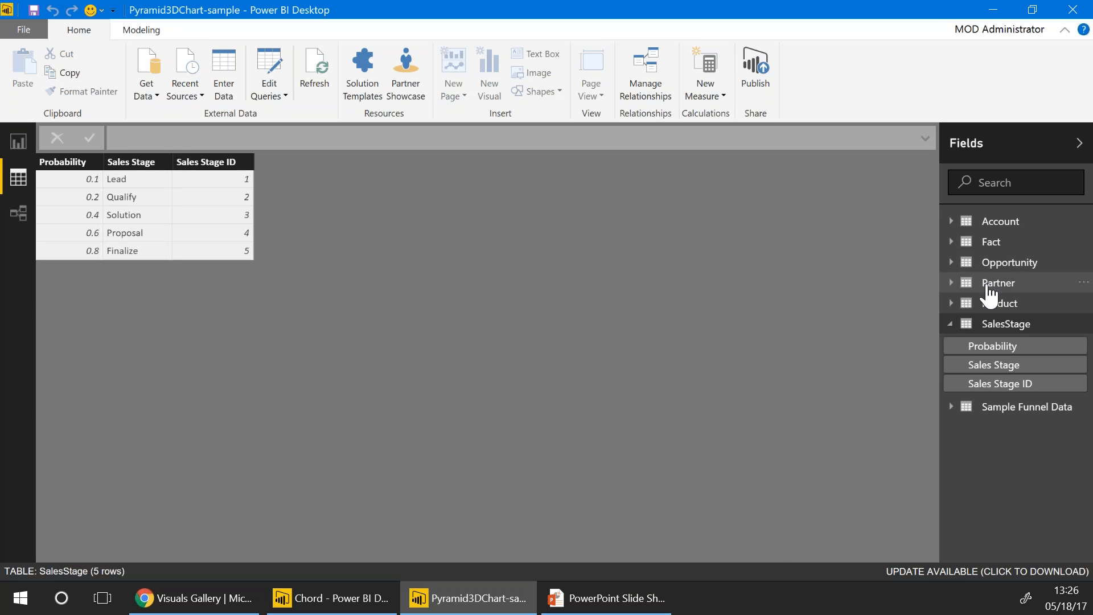
click(990, 243)
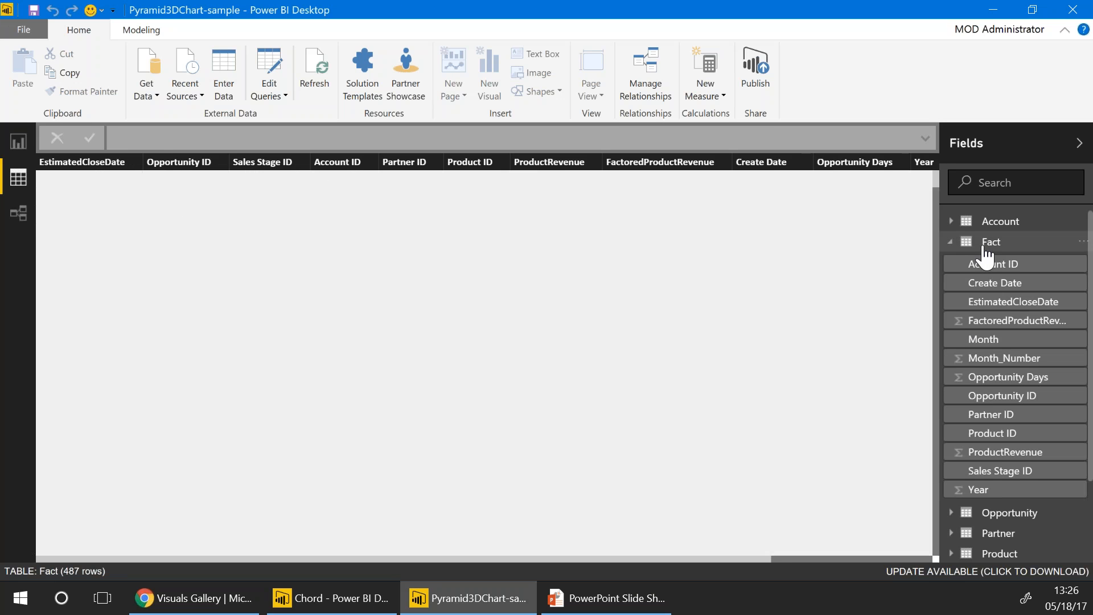
click(951, 242)
click(982, 263)
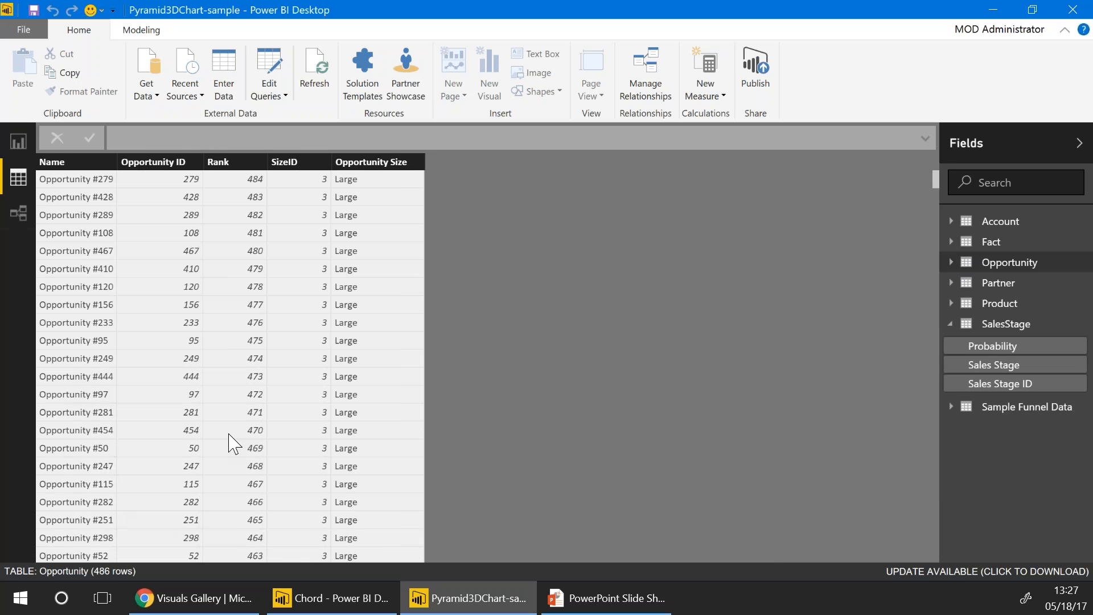
click(14, 219)
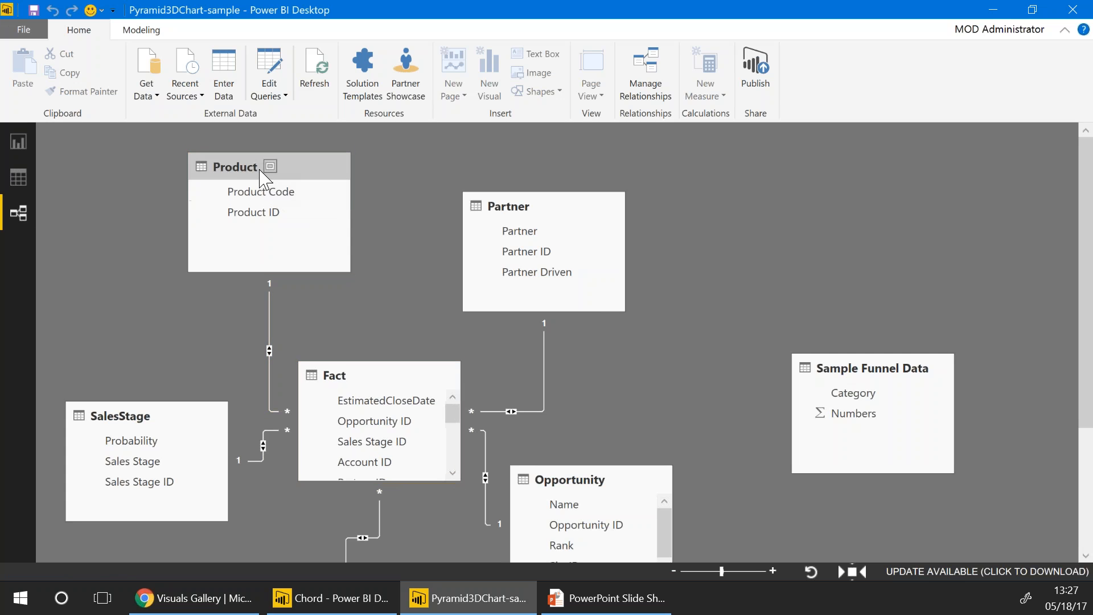
Review the Fact–Product relationship in Edit Relationship, cancel it, and return to Report view
double_click(269, 349)
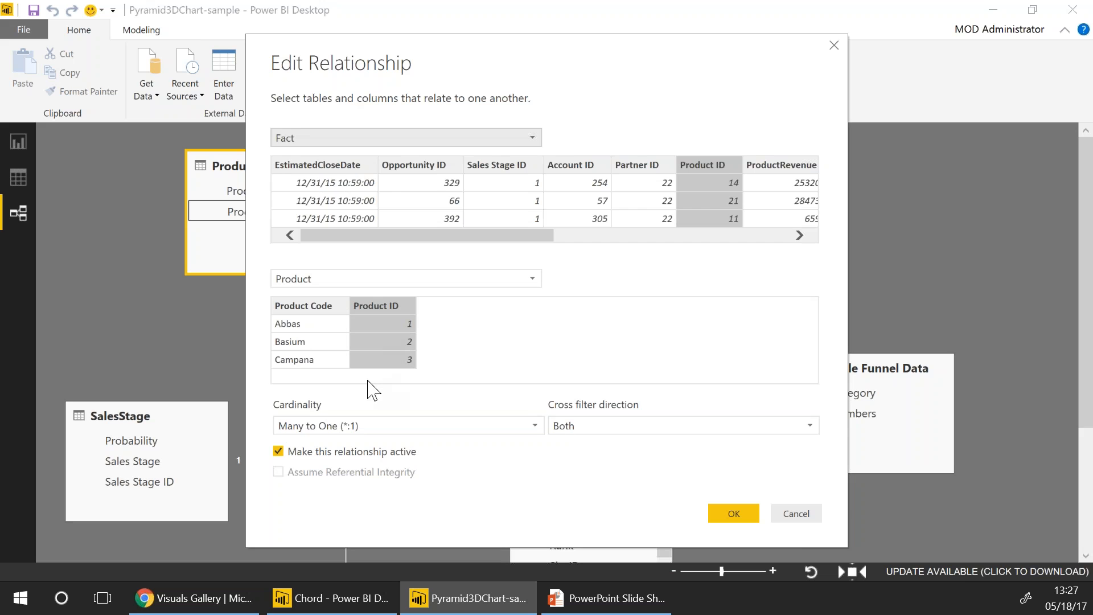
click(785, 514)
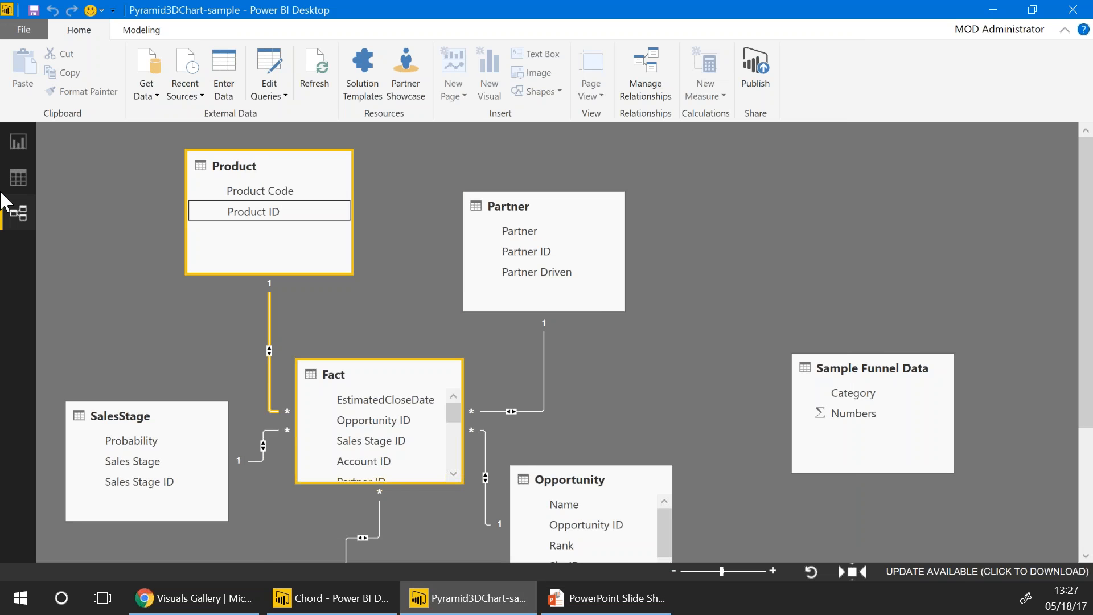
click(13, 140)
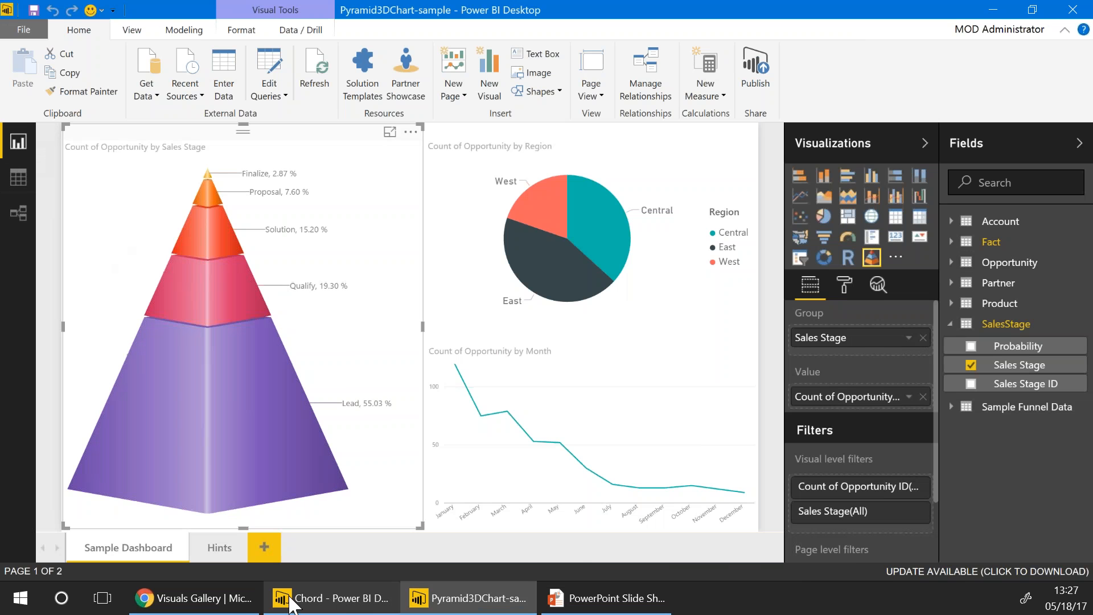
mouse_move(273, 598)
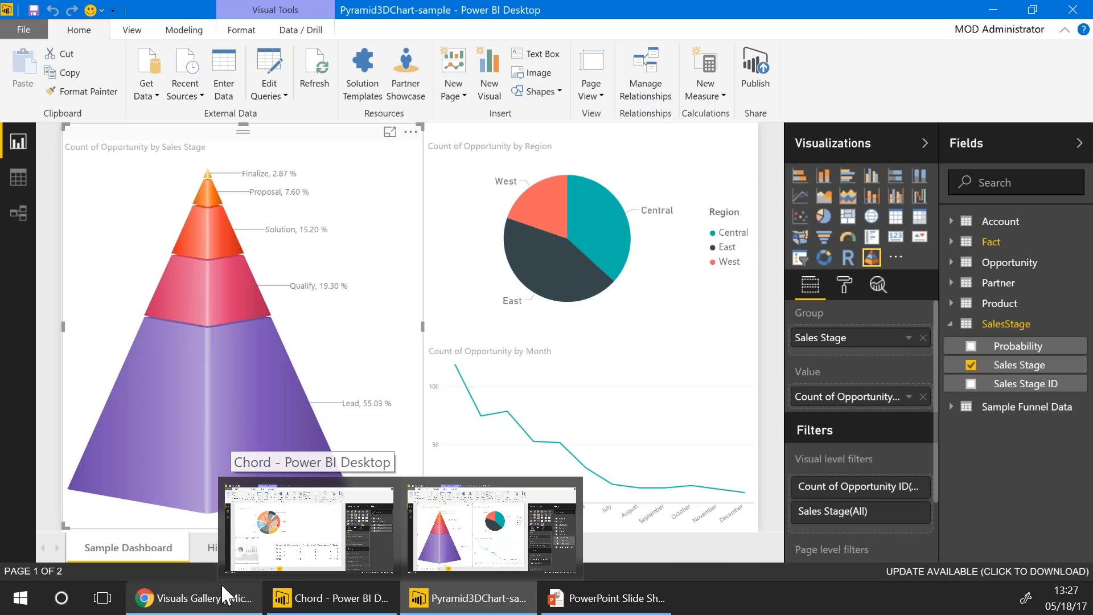
click(582, 601)
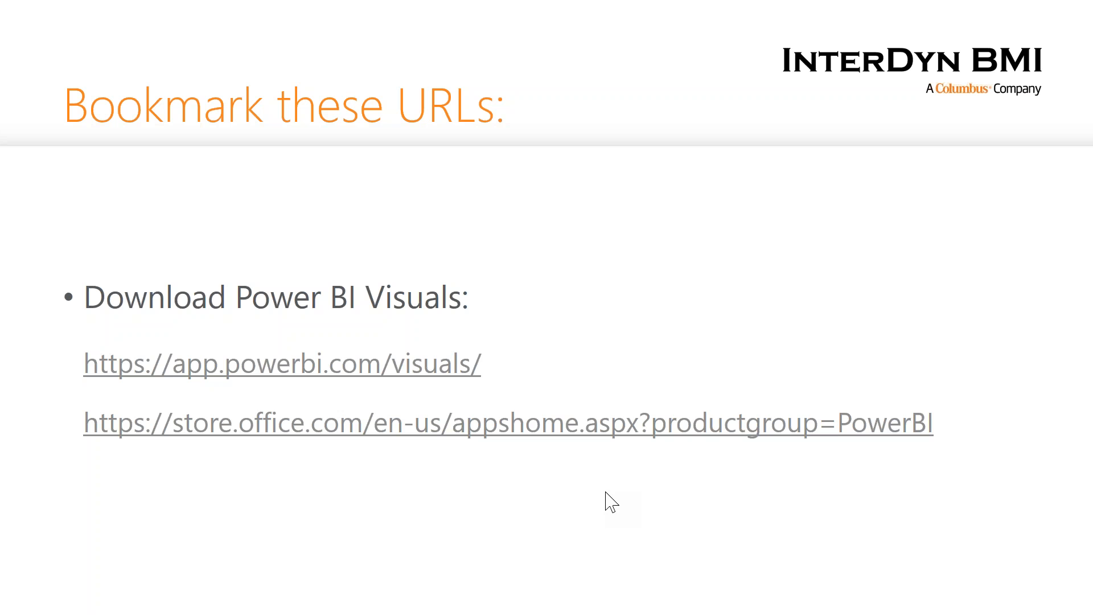
Switch from the slide show back to Chrome's Pyramid 3D Chart by Collabion page
key(alt+Tab)
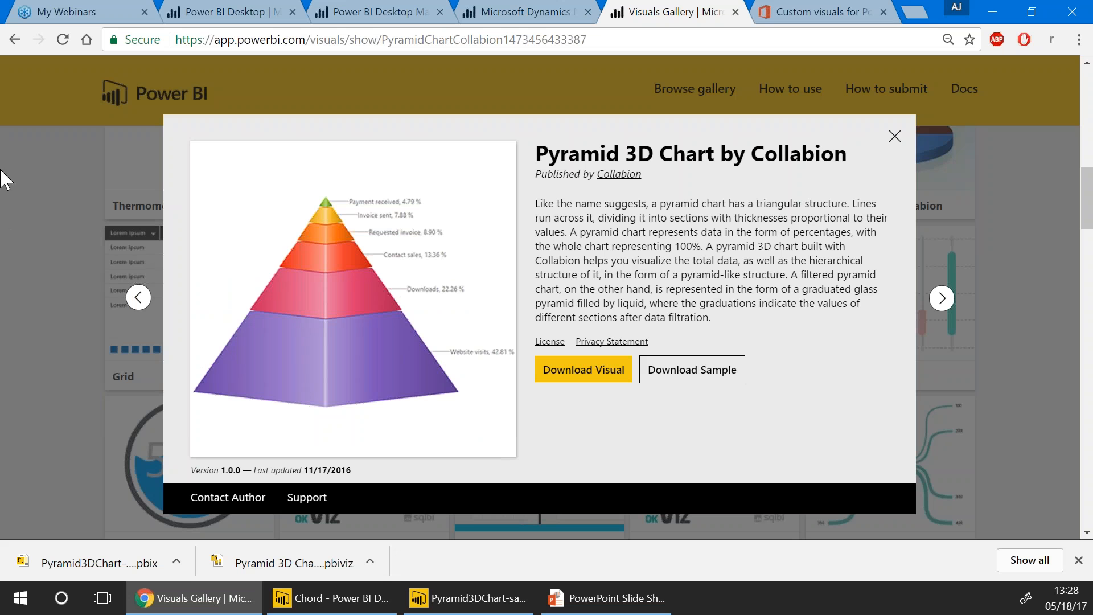
Go to the Microsoft Dynamics NAV report tab, dismiss the downloads bar, and show Get Data
click(521, 10)
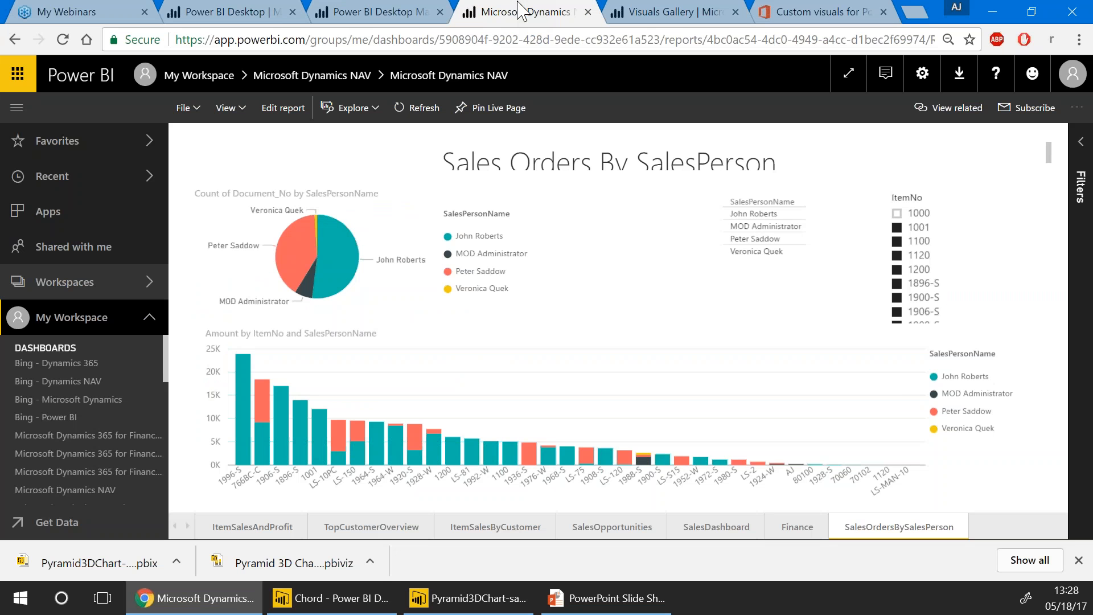
click(1079, 562)
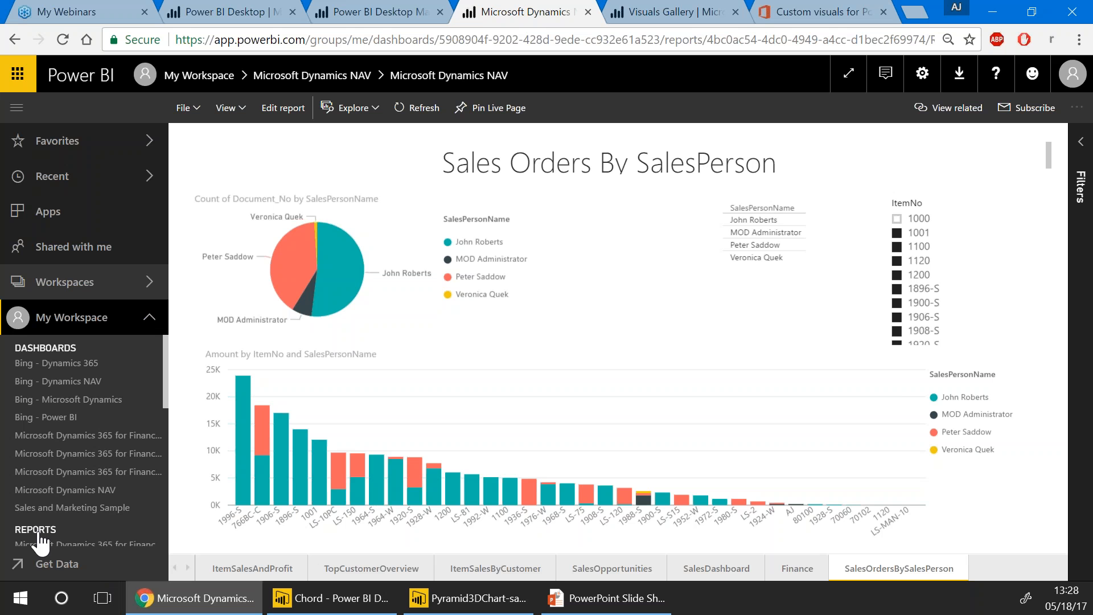
click(40, 564)
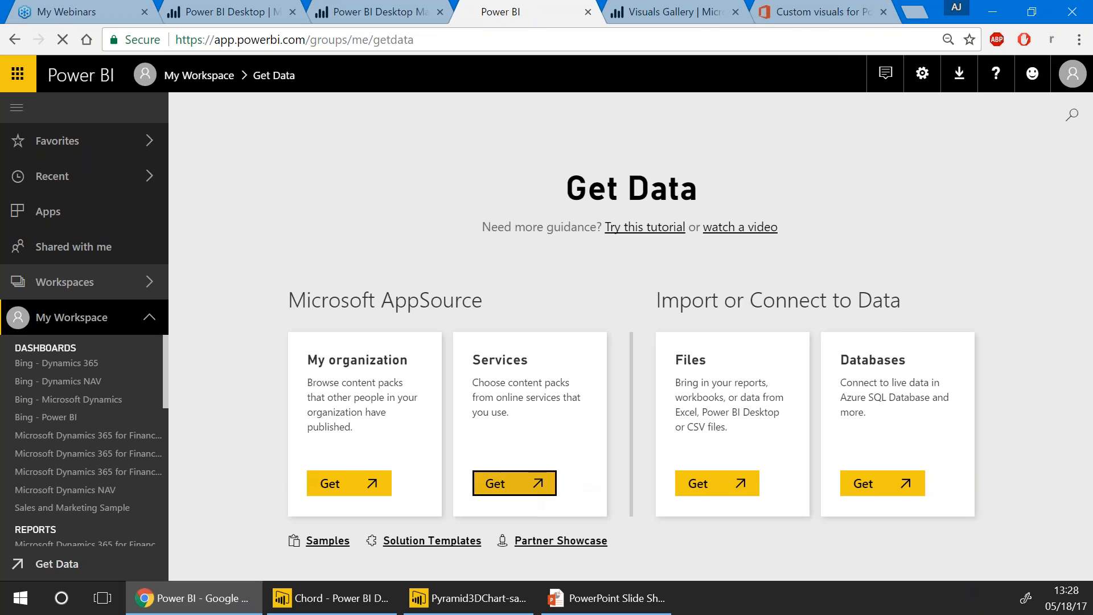
click(515, 483)
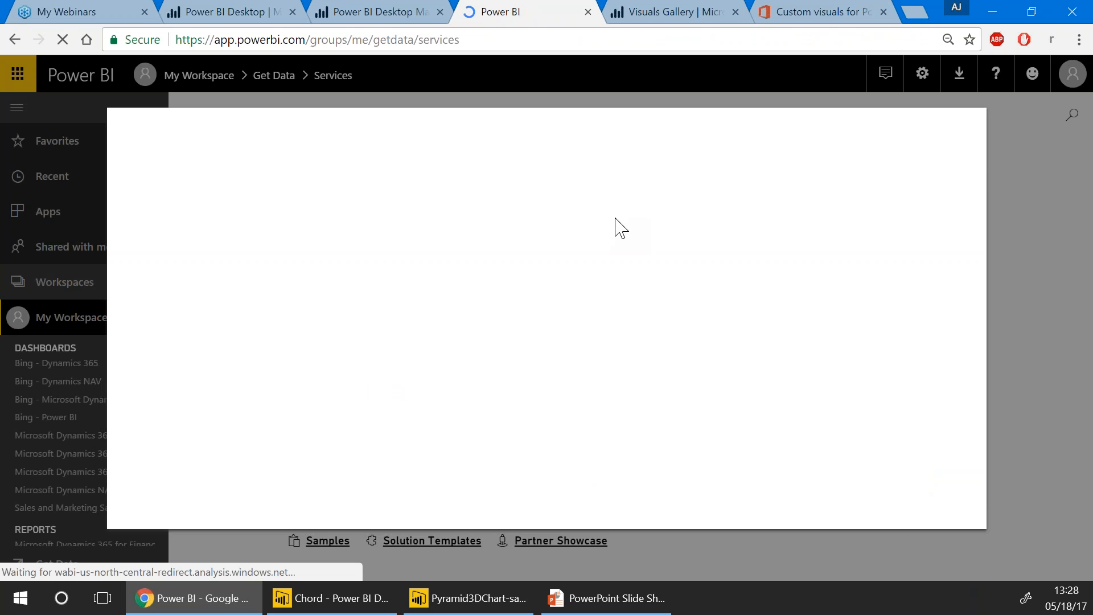
click(835, 169)
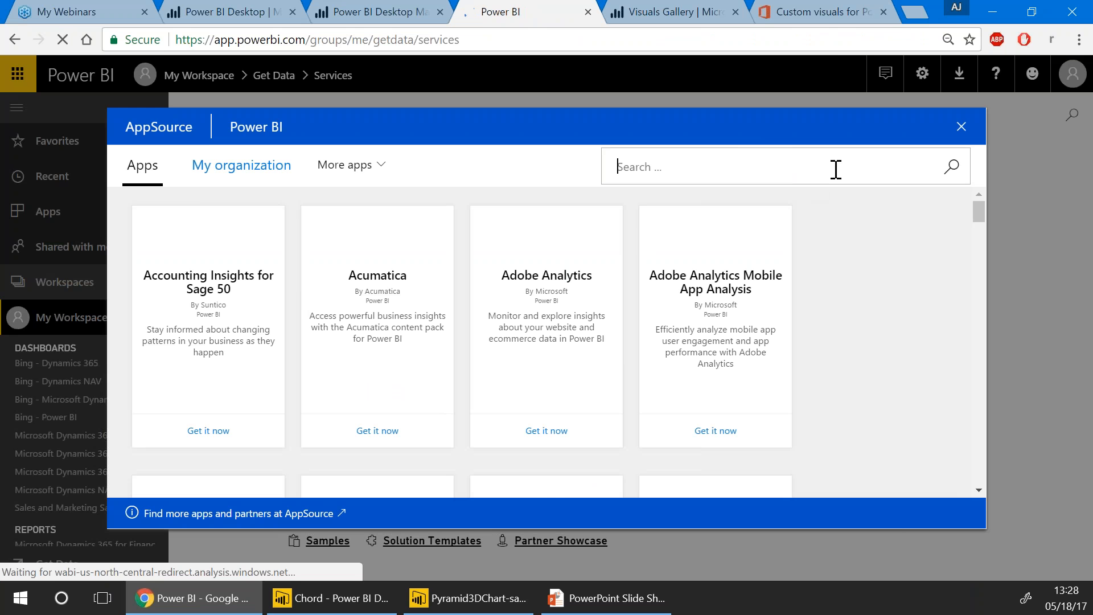
text(NAV)
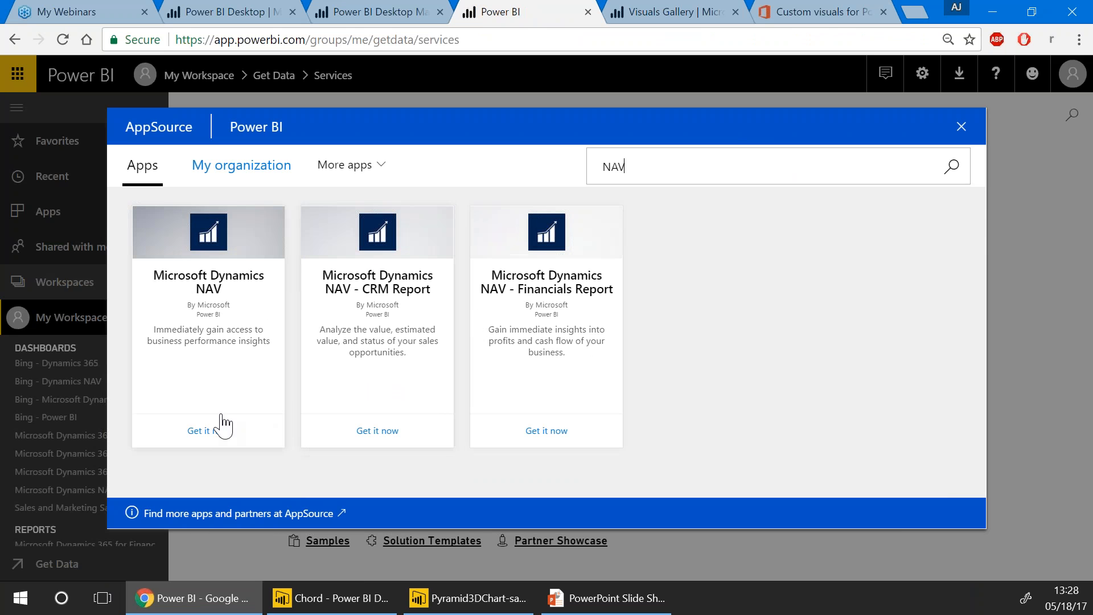
click(199, 327)
scroll(421, 318, down, 3)
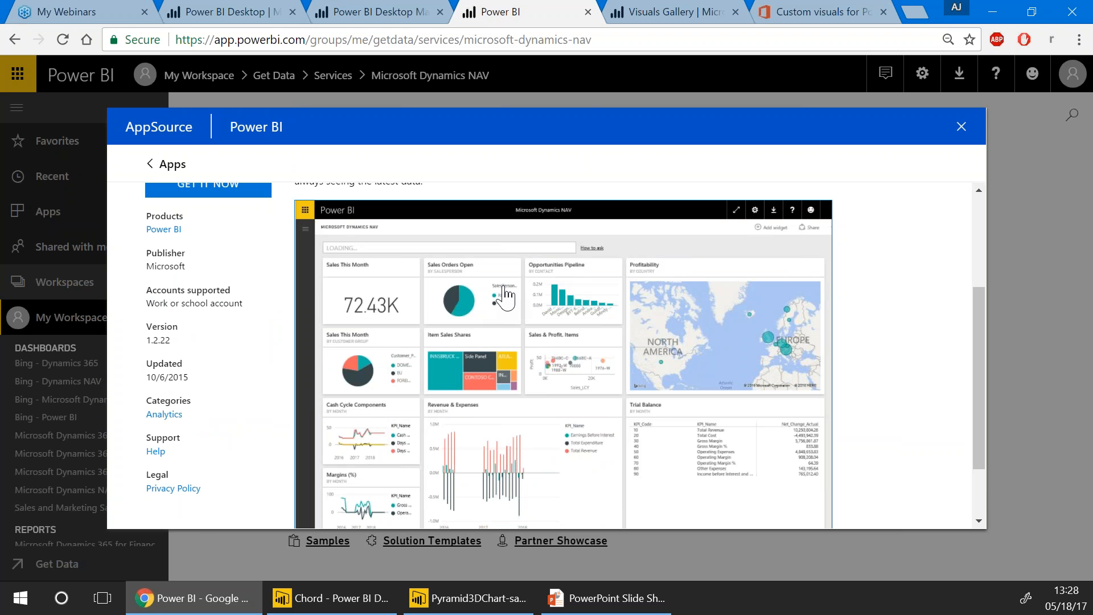
click(960, 127)
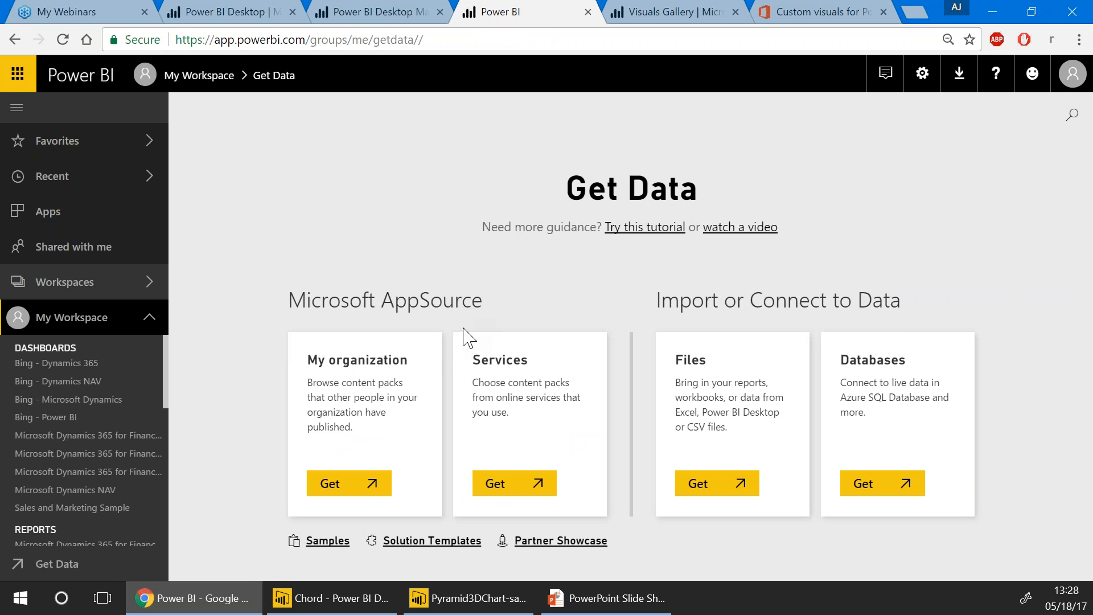
Bring the PowerPoint slide show back to the Bookmark these URLs slide
mouse_move(313, 611)
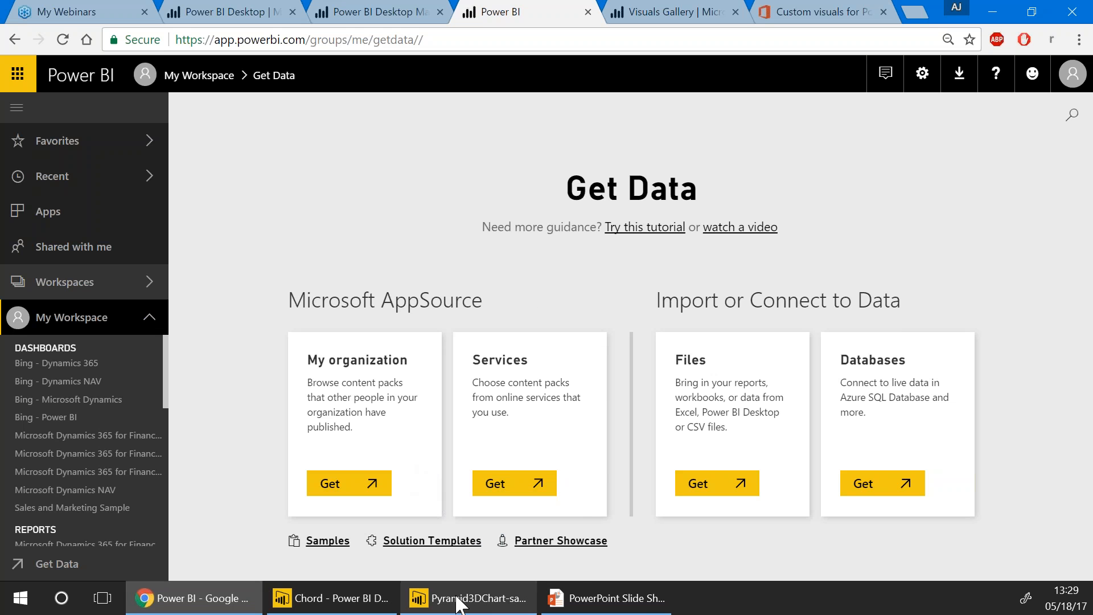
mouse_move(459, 604)
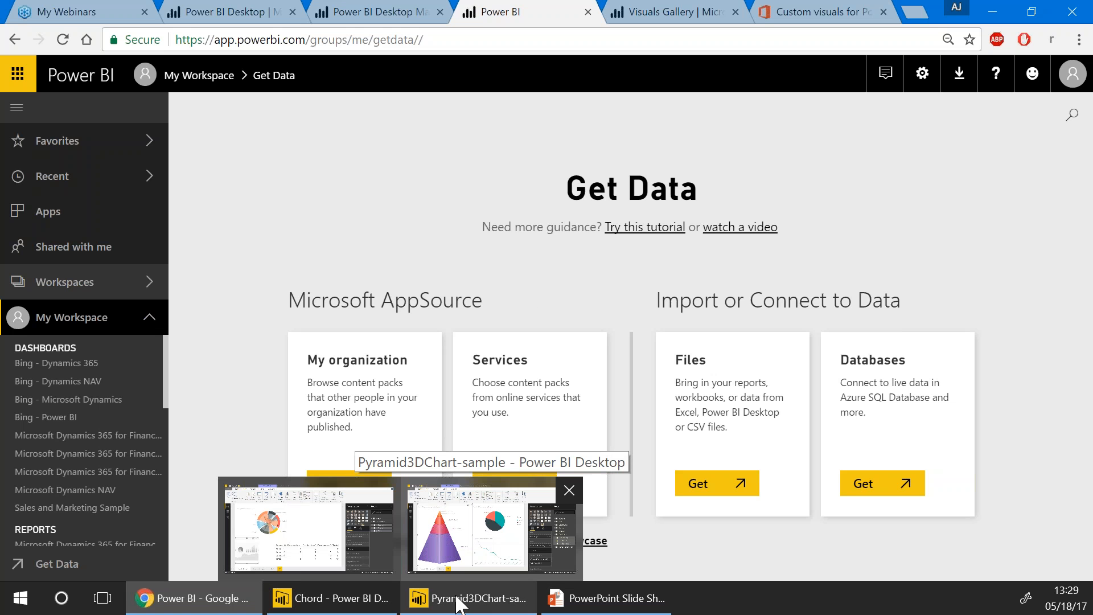
mouse_move(554, 602)
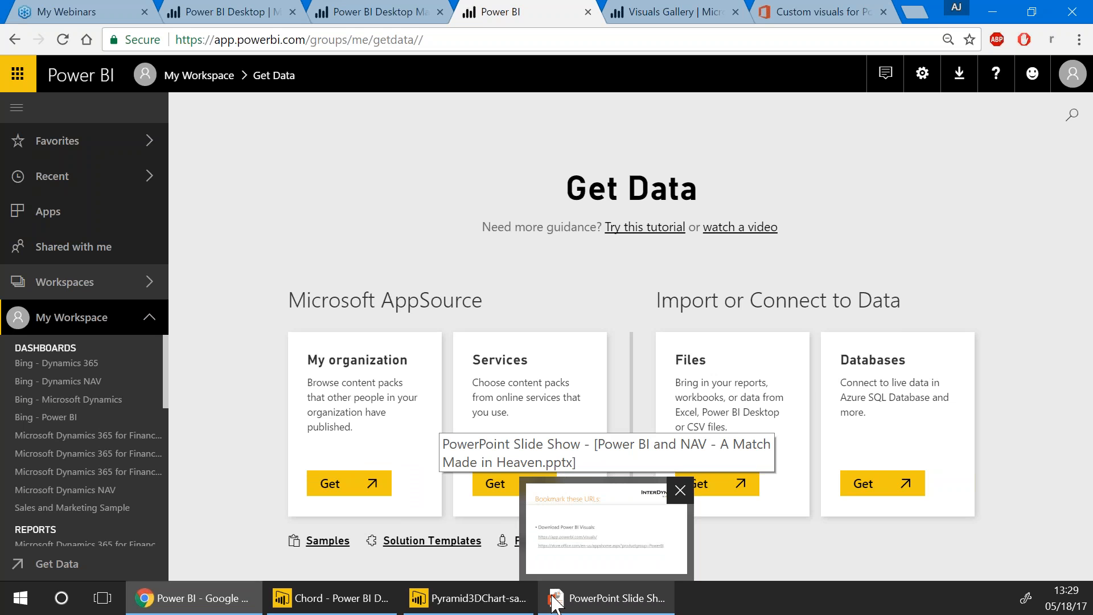
click(553, 602)
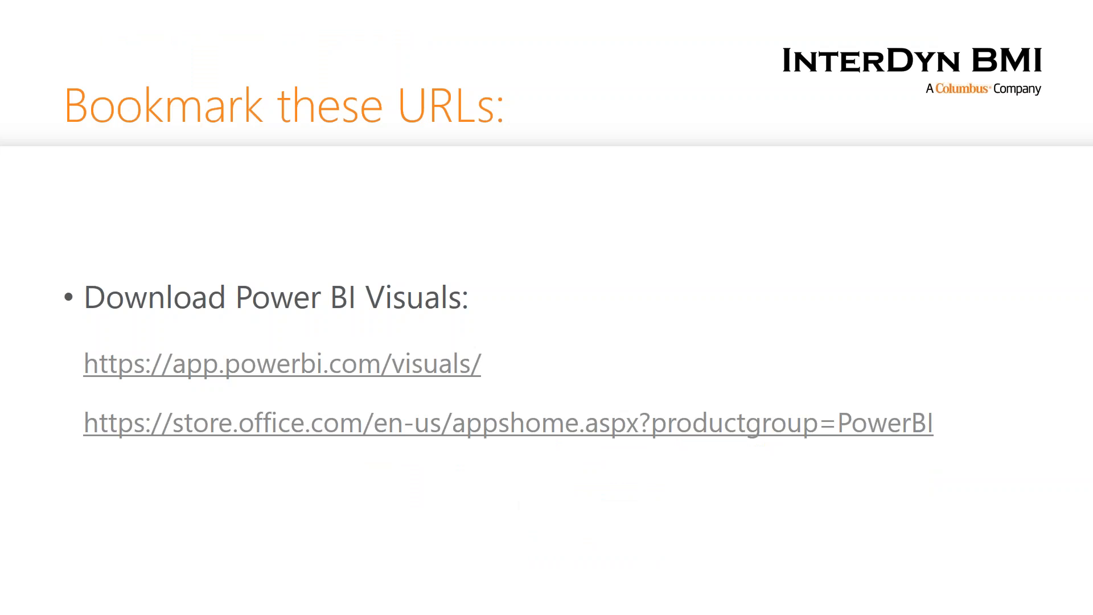
Advance two slides to the A Look at NAV Web Services section slide
click(497, 522)
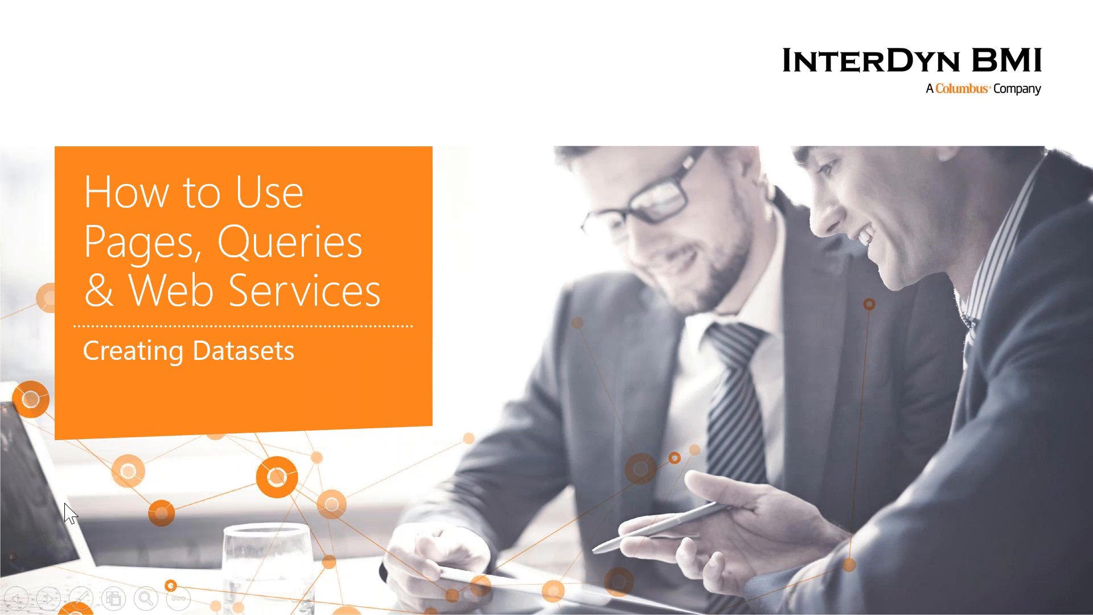
click(110, 496)
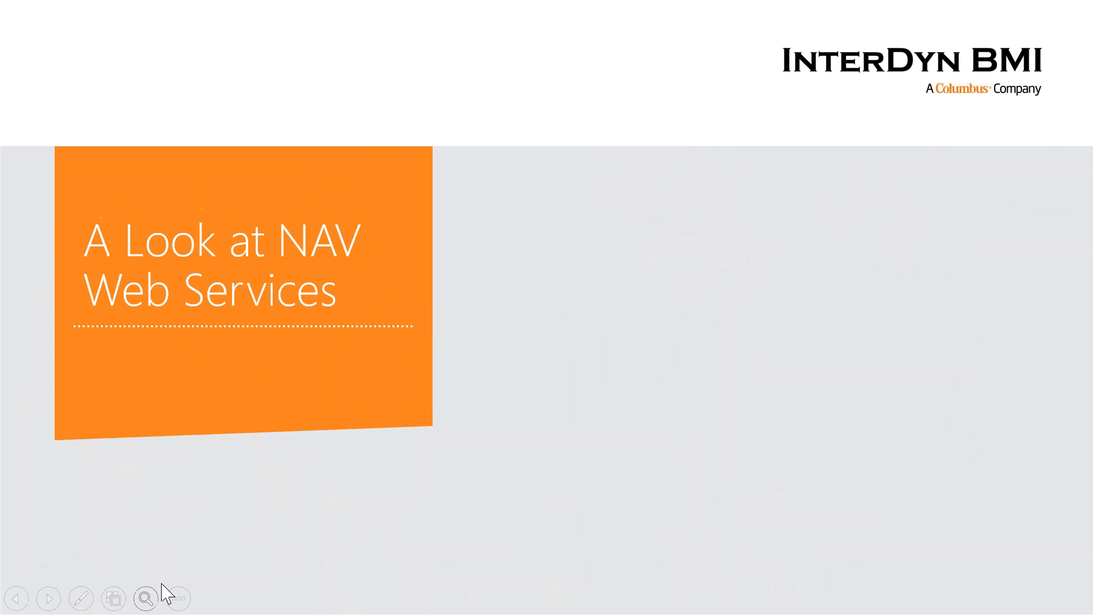
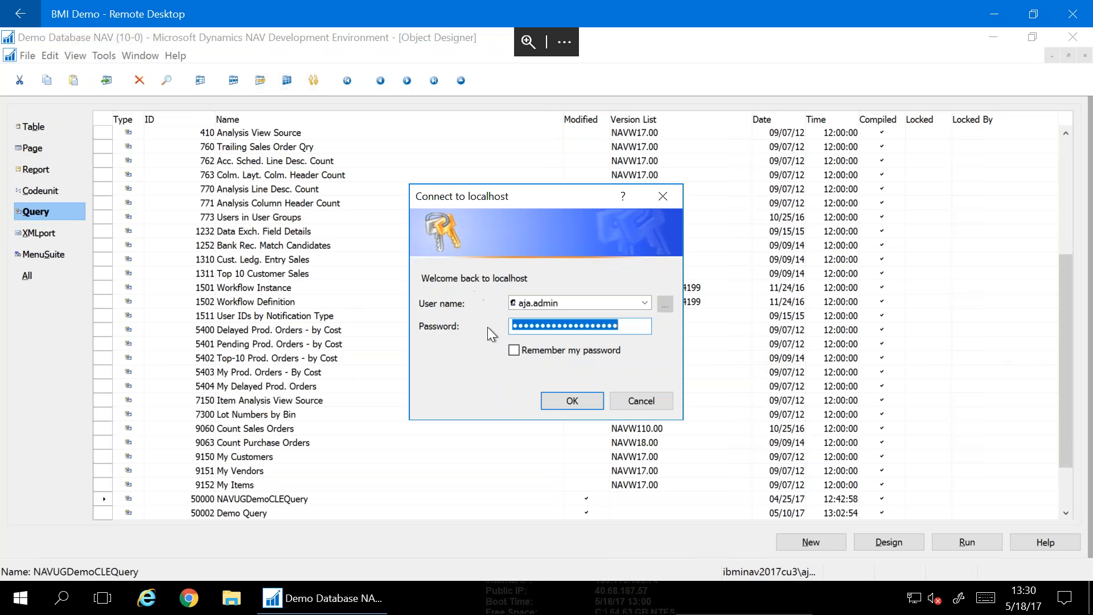
Sign in to localhost, maximize the President Role Center, and search for 'web services'
click(561, 400)
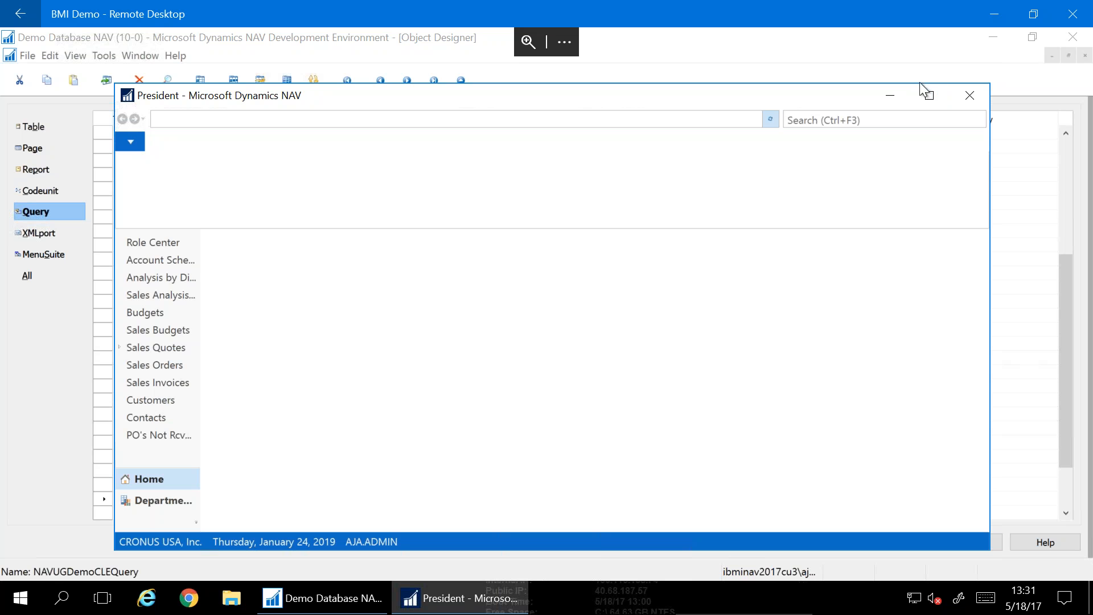
click(931, 95)
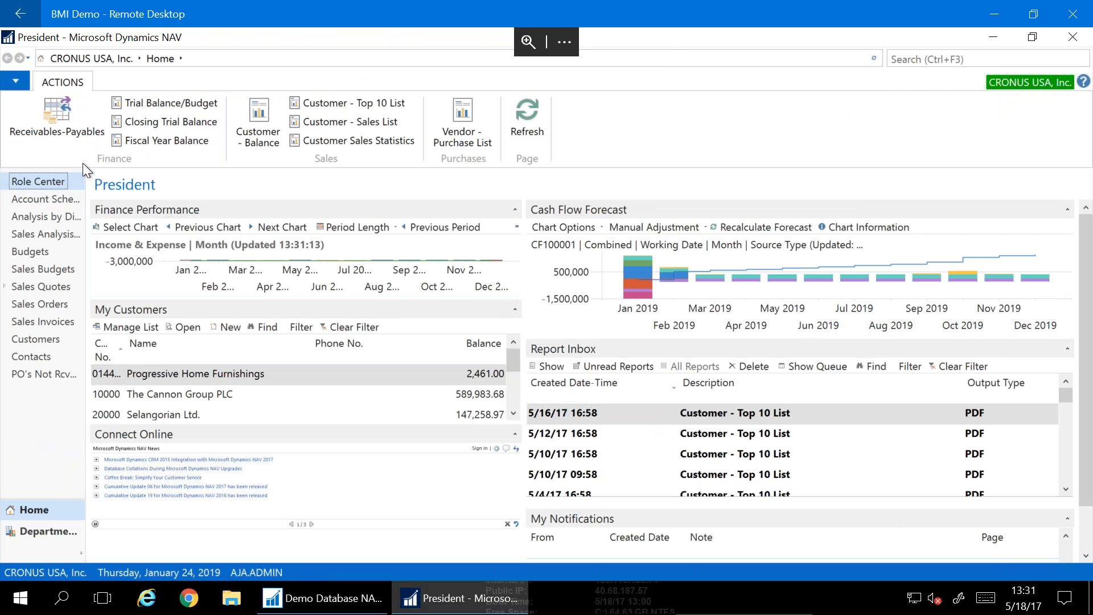
click(994, 55)
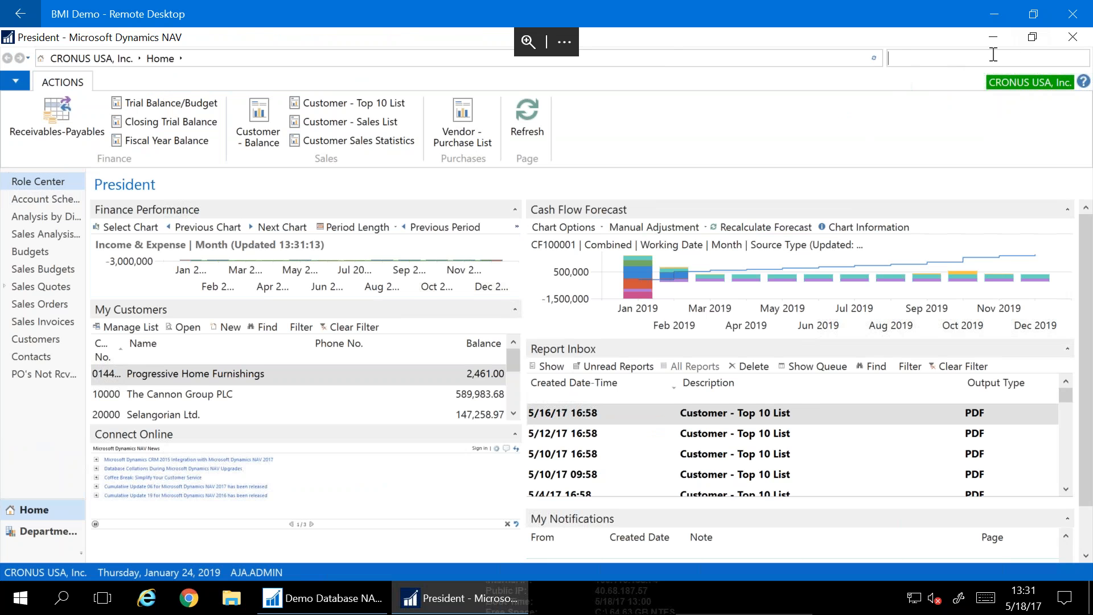
text(web services)
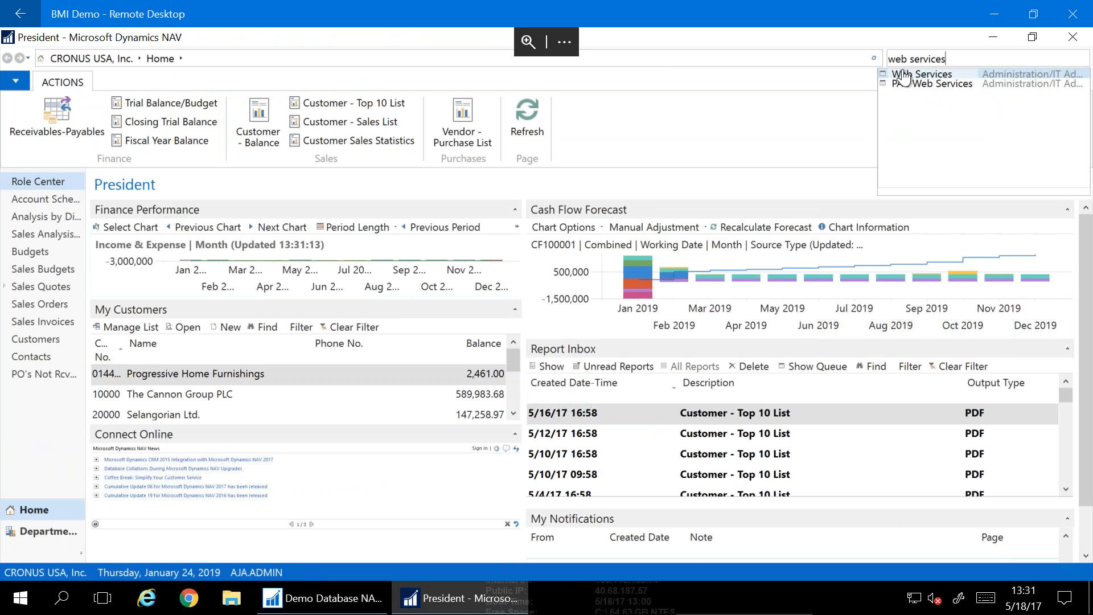
Open the Web Services list, scroll through the published services, then return to the development environment
click(903, 75)
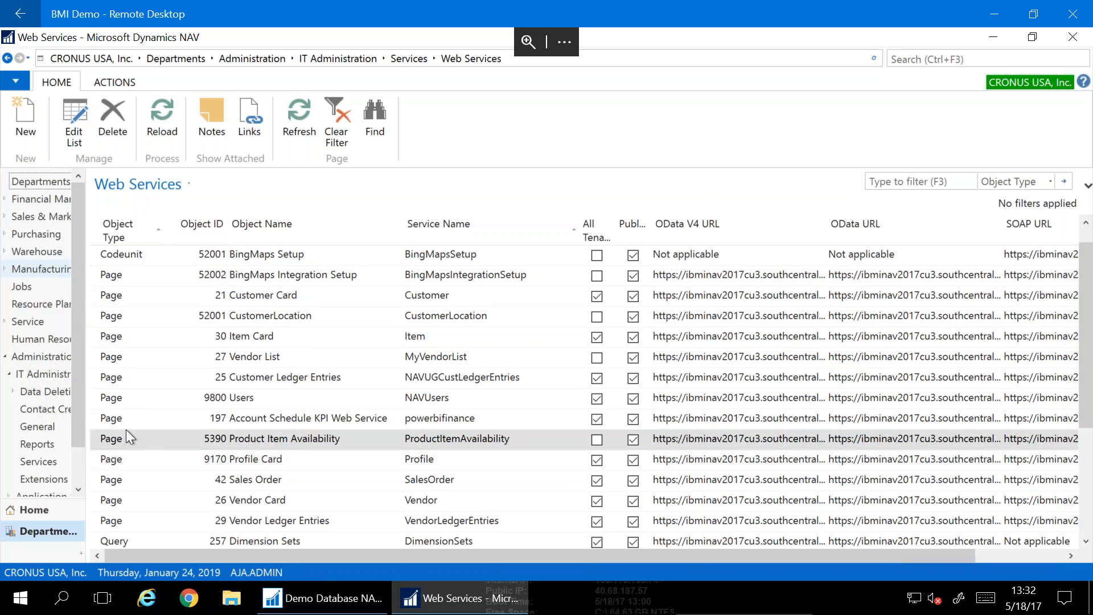
scroll(125, 430, down, 2)
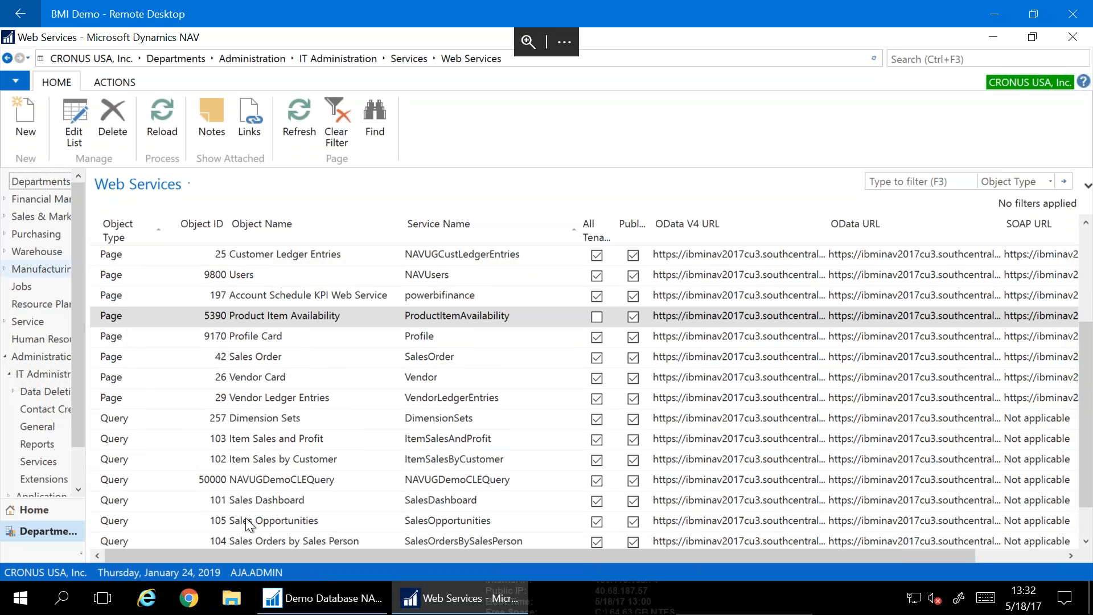
click(303, 599)
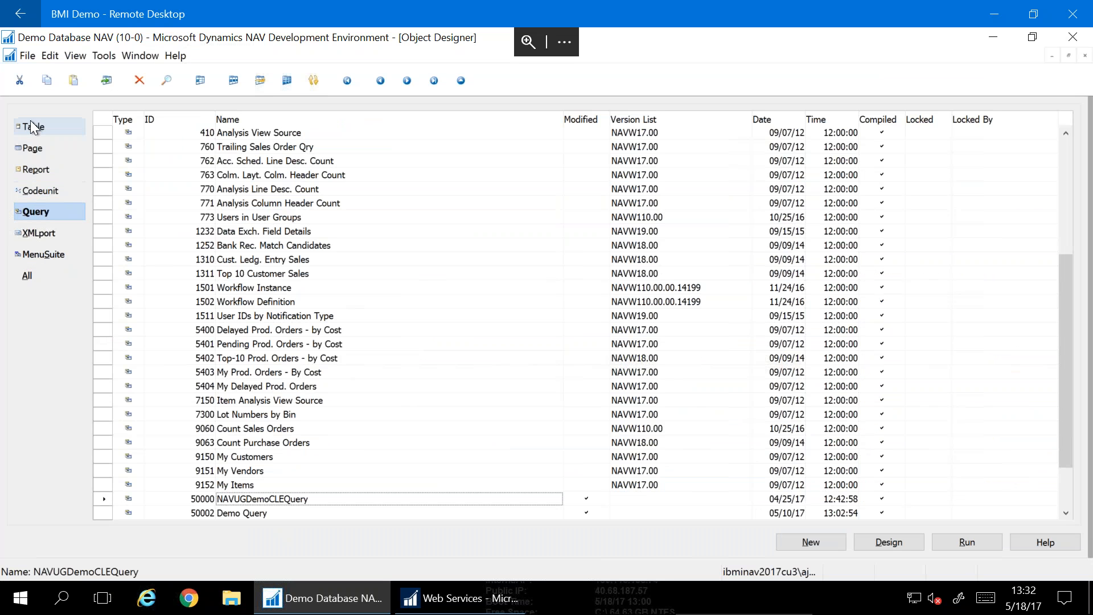
Browse All objects and the Table objects in Object Designer, ending on the Page objects
click(19, 278)
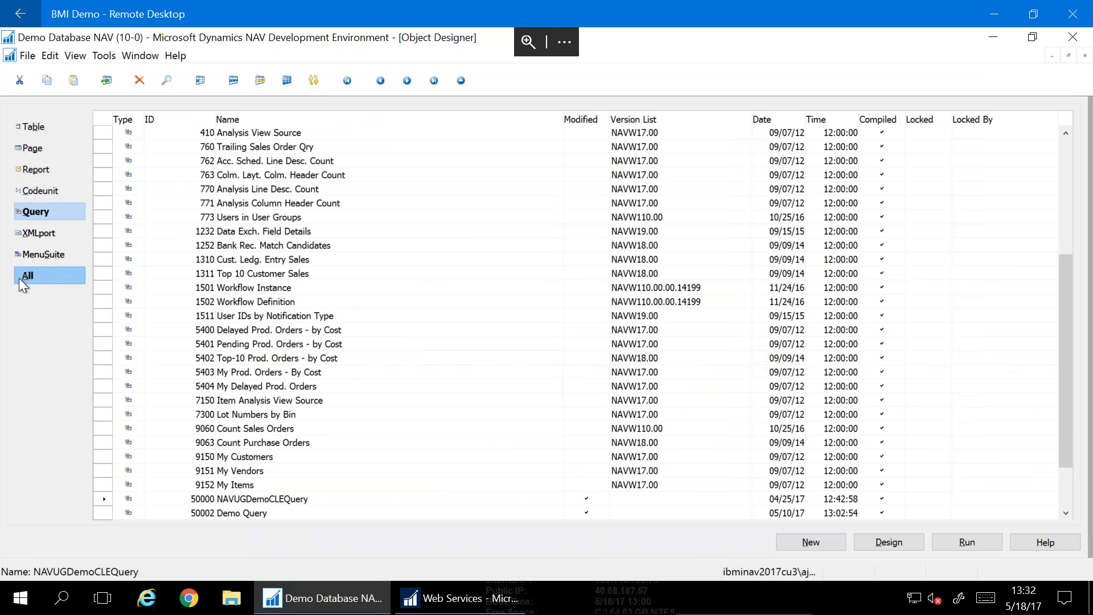
click(43, 125)
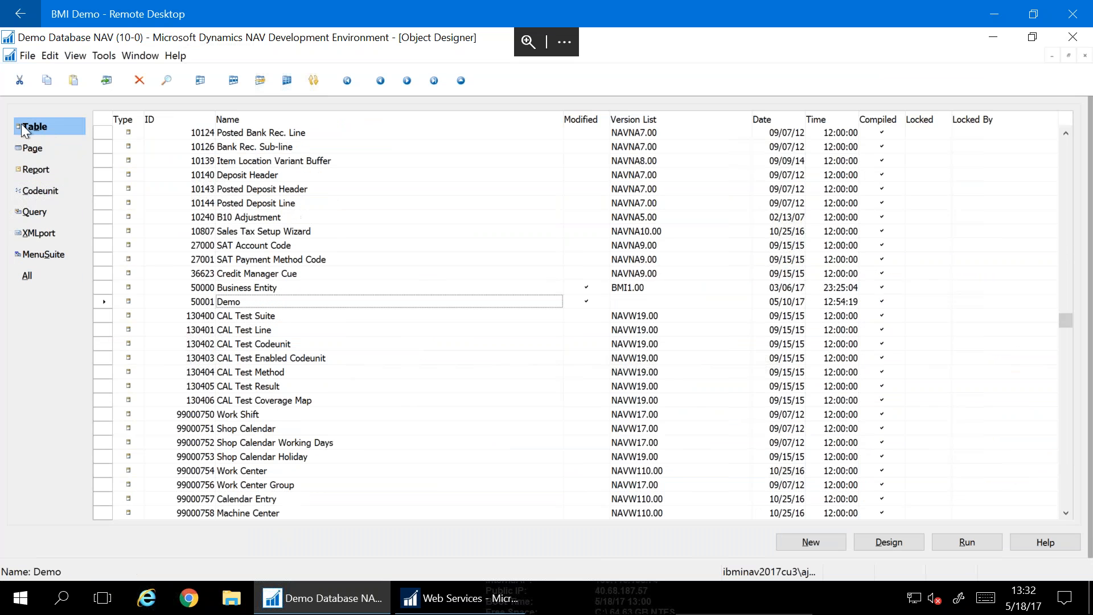
scroll(319, 239, up, 5)
scroll(320, 240, up, 20)
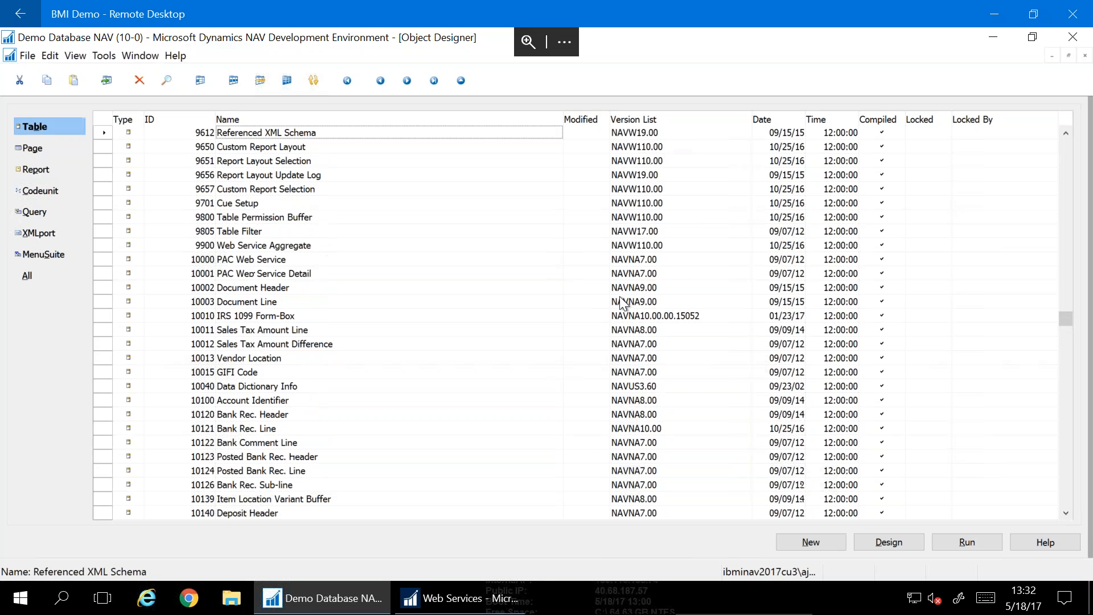
scroll(1050, 215, up, 20)
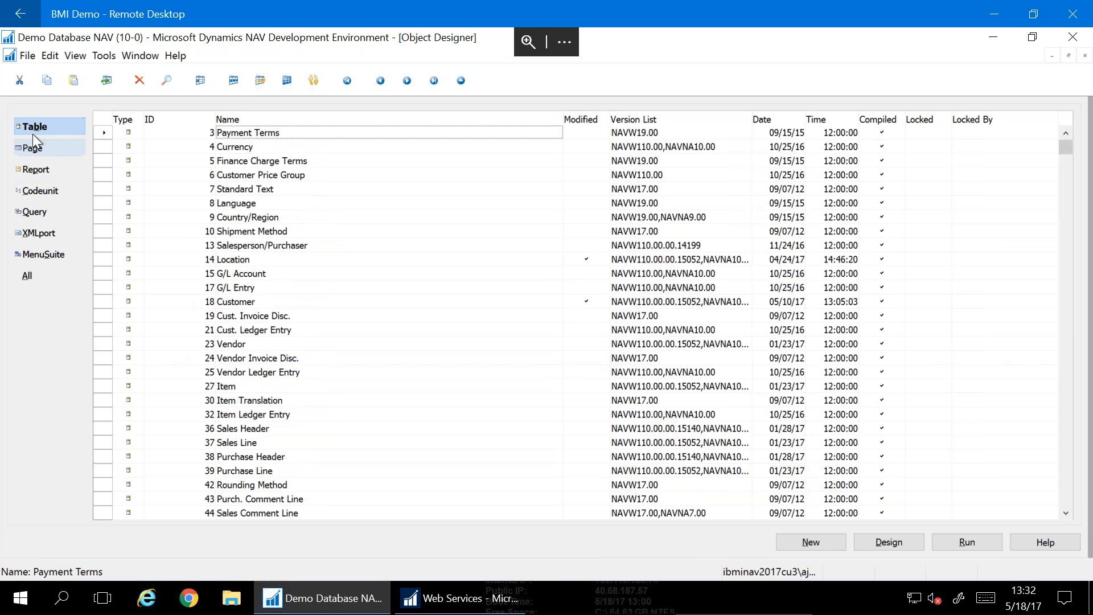
click(22, 152)
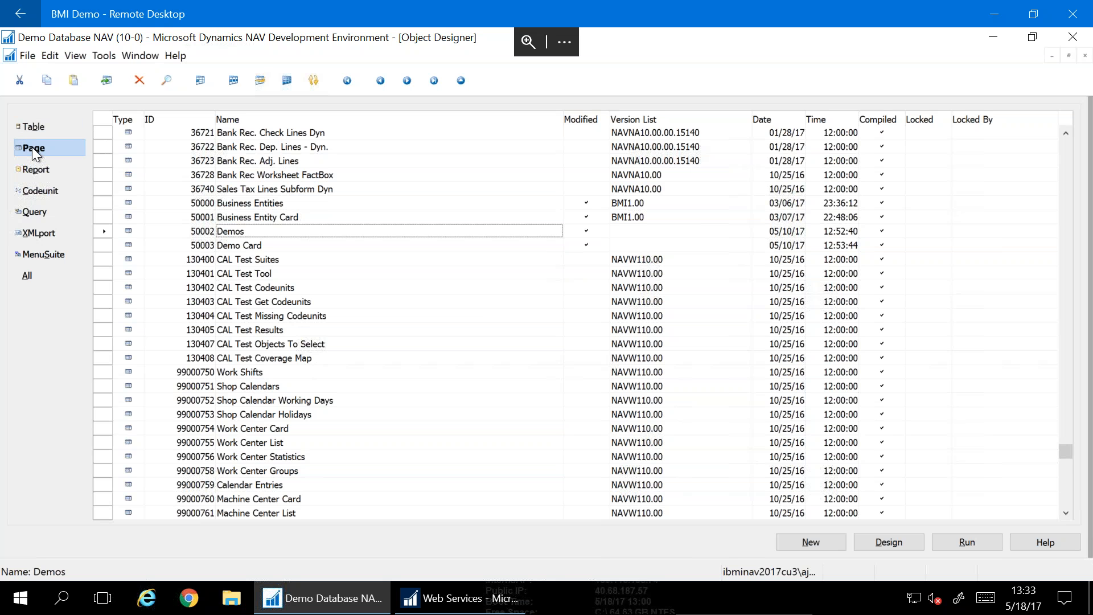
click(264, 302)
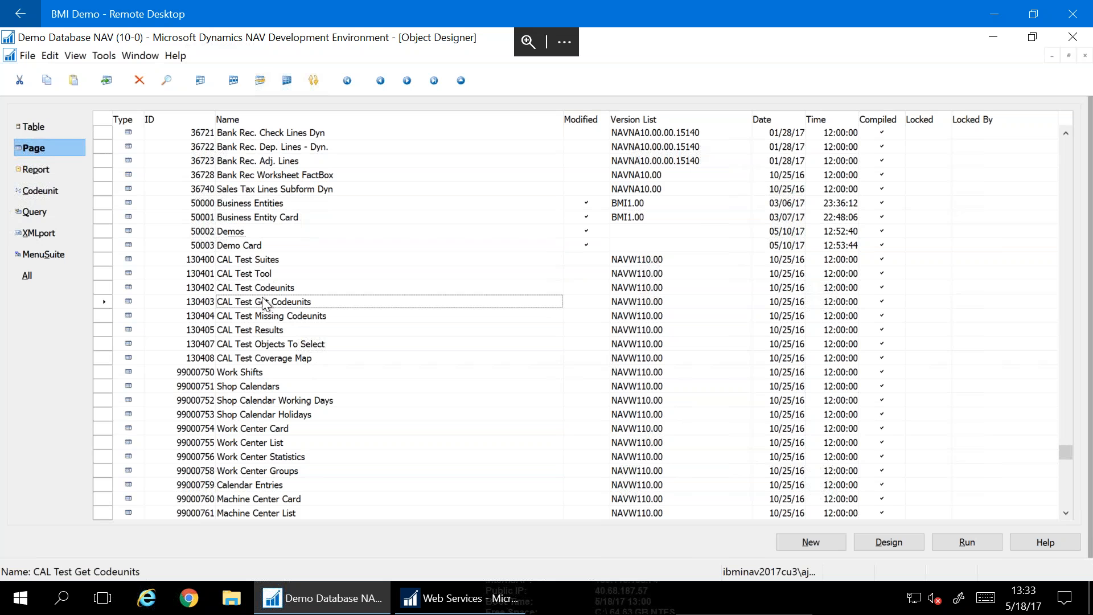
text(customer)
key(Return)
text(s)
key(BackSpace)
text(customers)
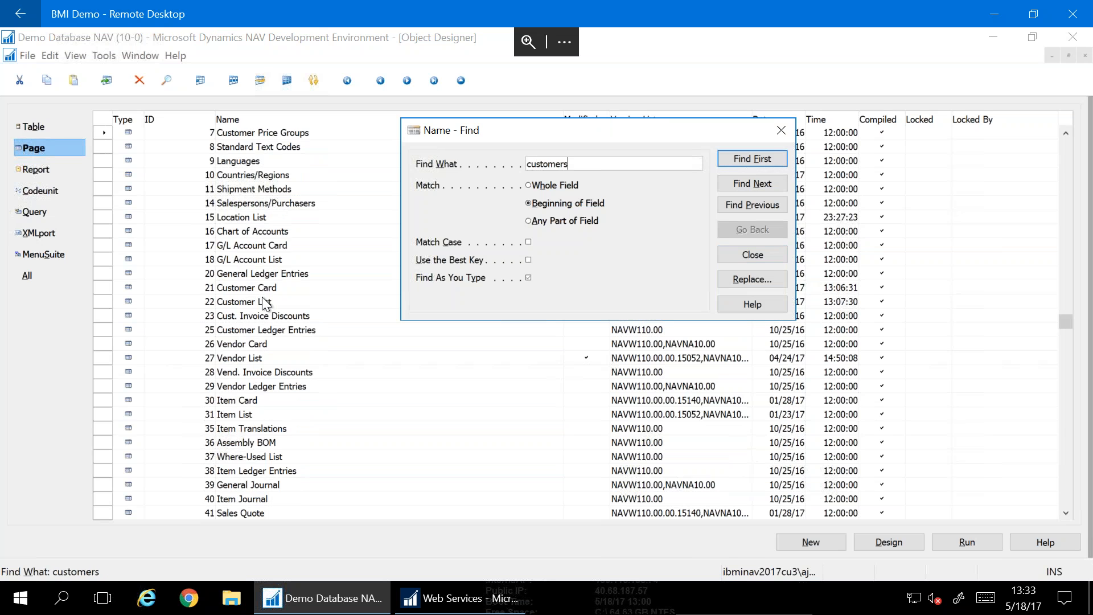
key(BackSpace)
text(l)
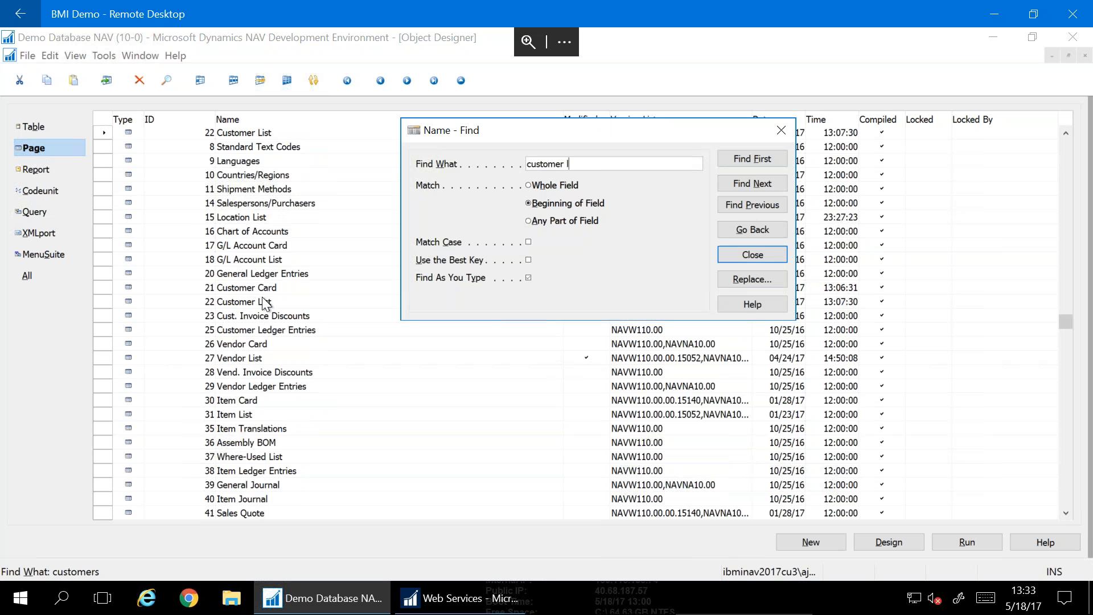
key(Return)
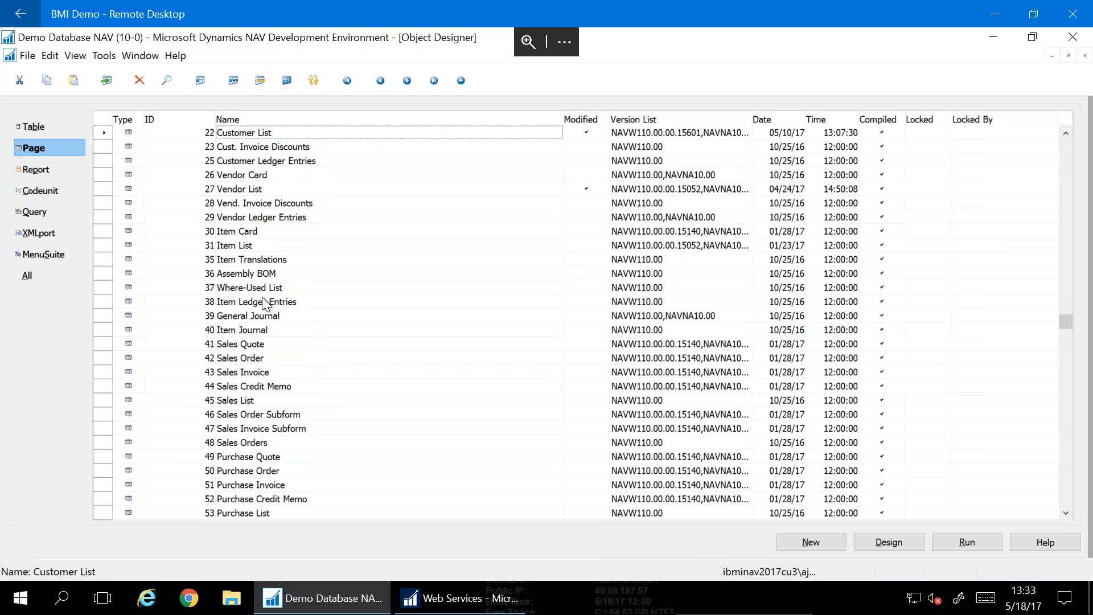
key(Up)
key(Up)
key(Up)
key(Up)
key(Down)
key(Down)
key(Down)
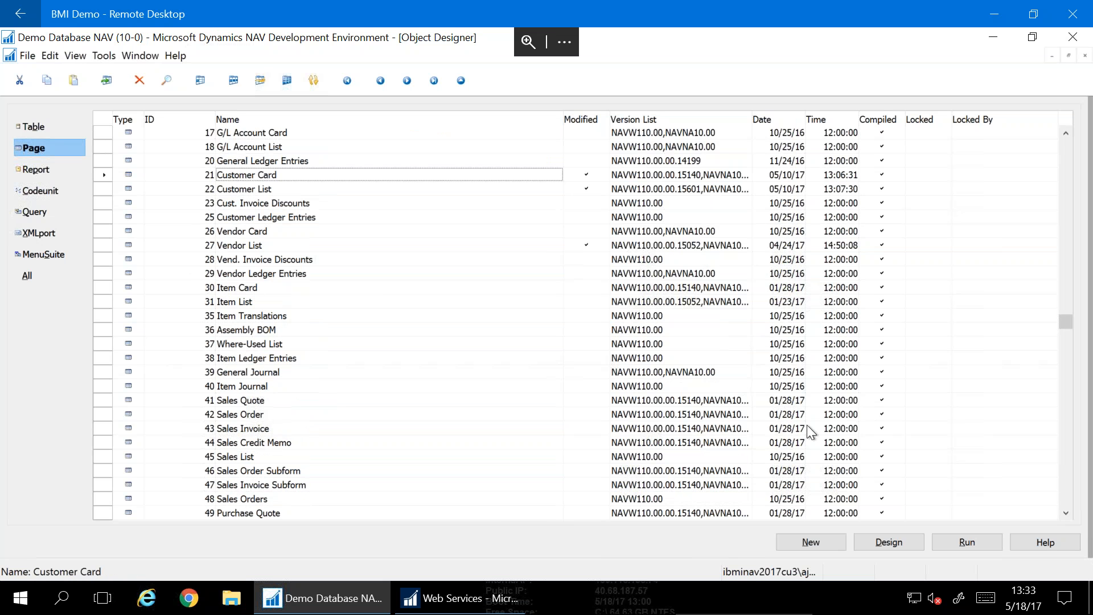
click(887, 542)
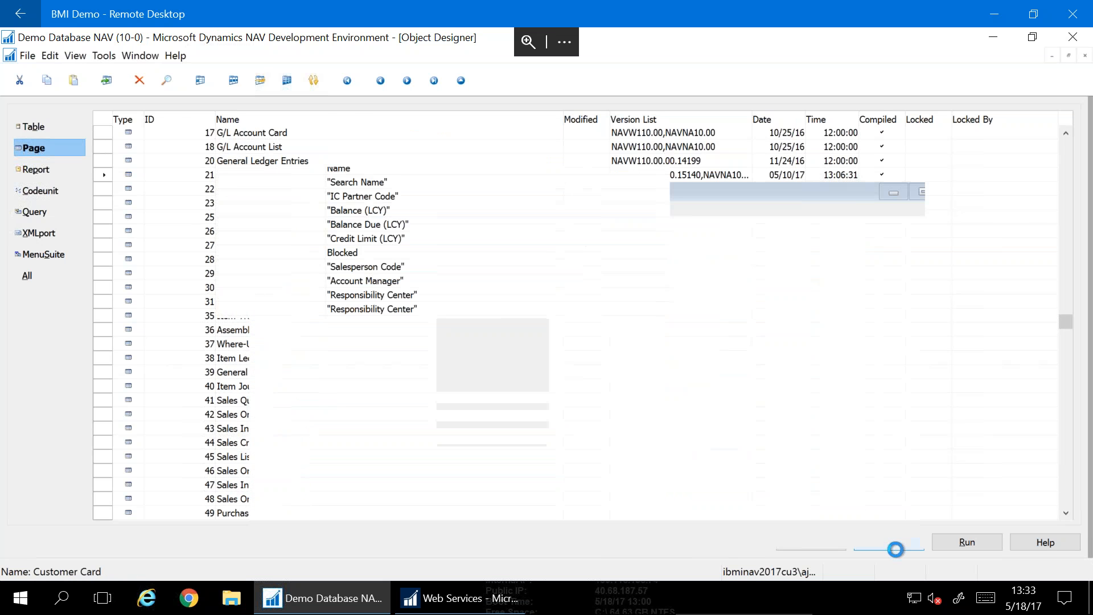
scroll(508, 317, down, 20)
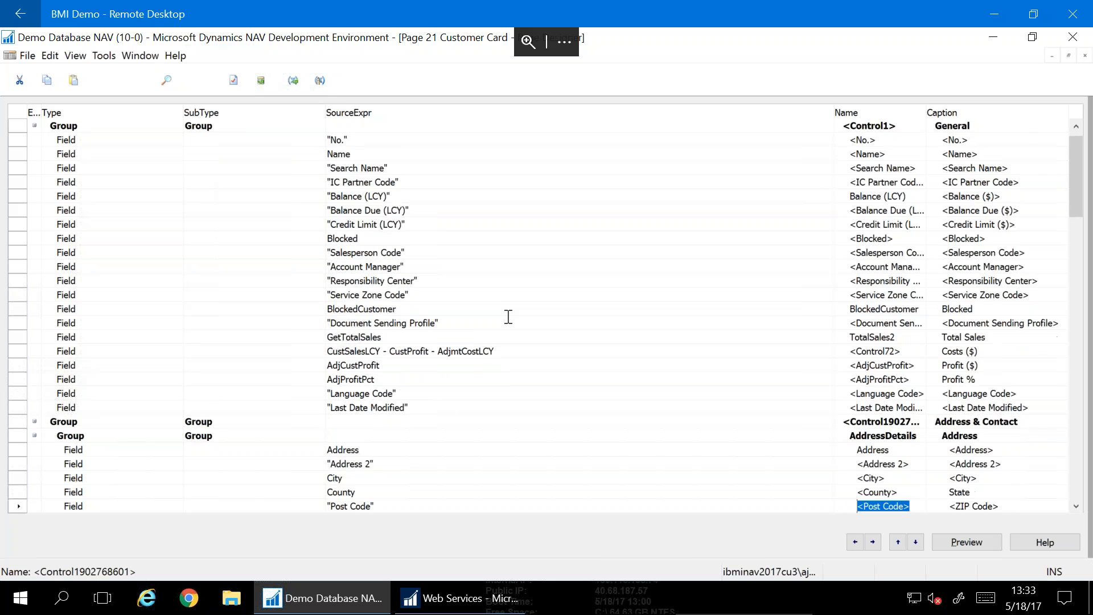
scroll(508, 316, down, 15)
key(Escape)
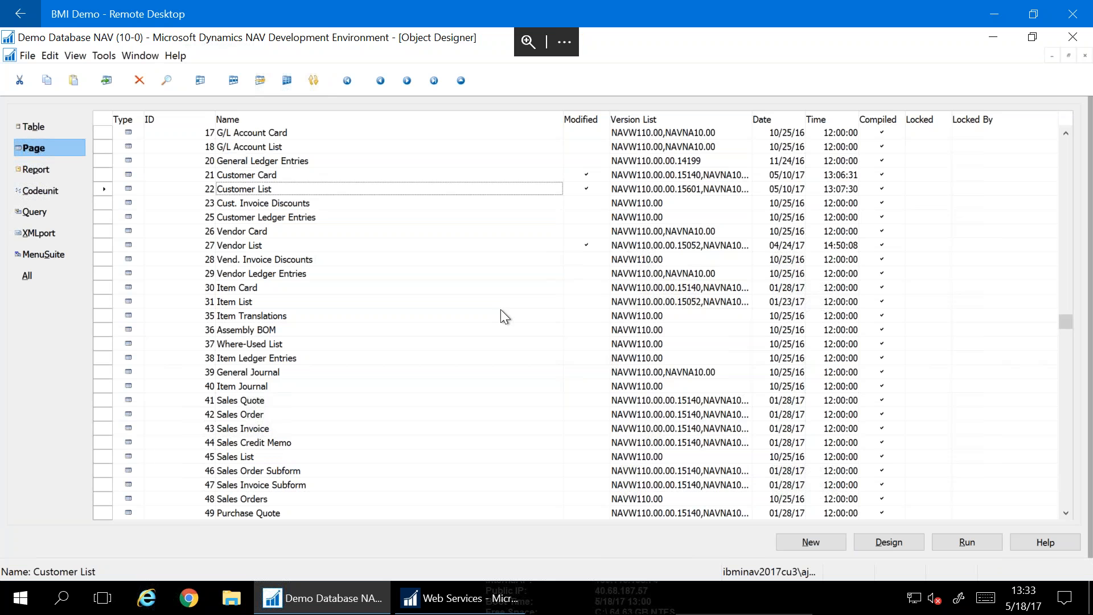
click(905, 549)
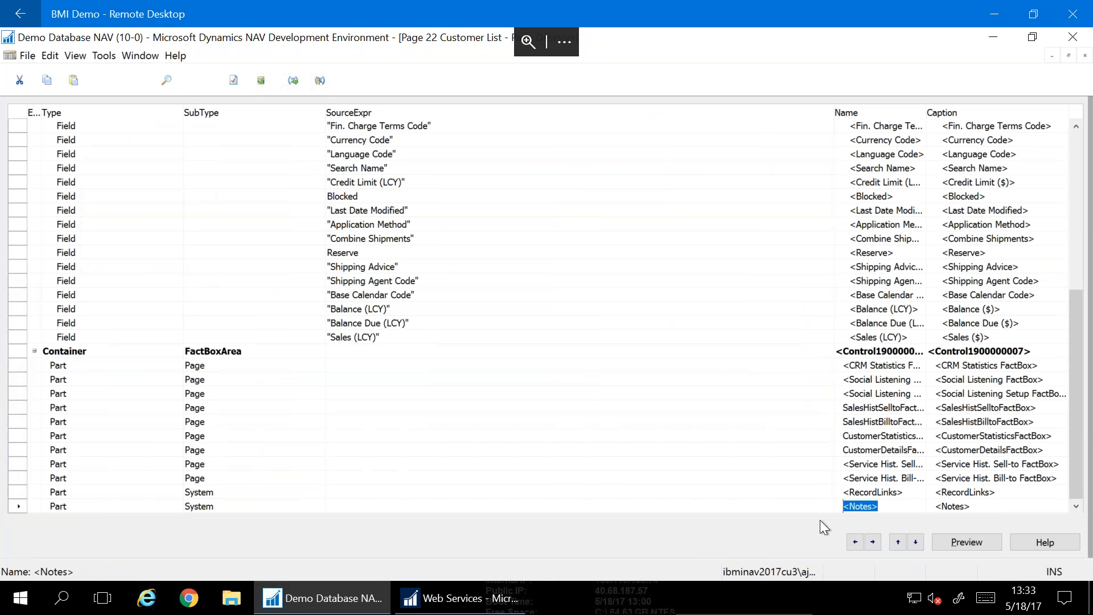
key(Down)
key(Up)
key(Up)
key(Up)
key(Up)
key(Up)
key(Up)
key(Up)
key(Up)
key(Up)
key(Up)
key(Up)
key(Up)
key(Up)
key(Up)
key(Up)
key(Up)
key(Up)
key(Up)
key(Up)
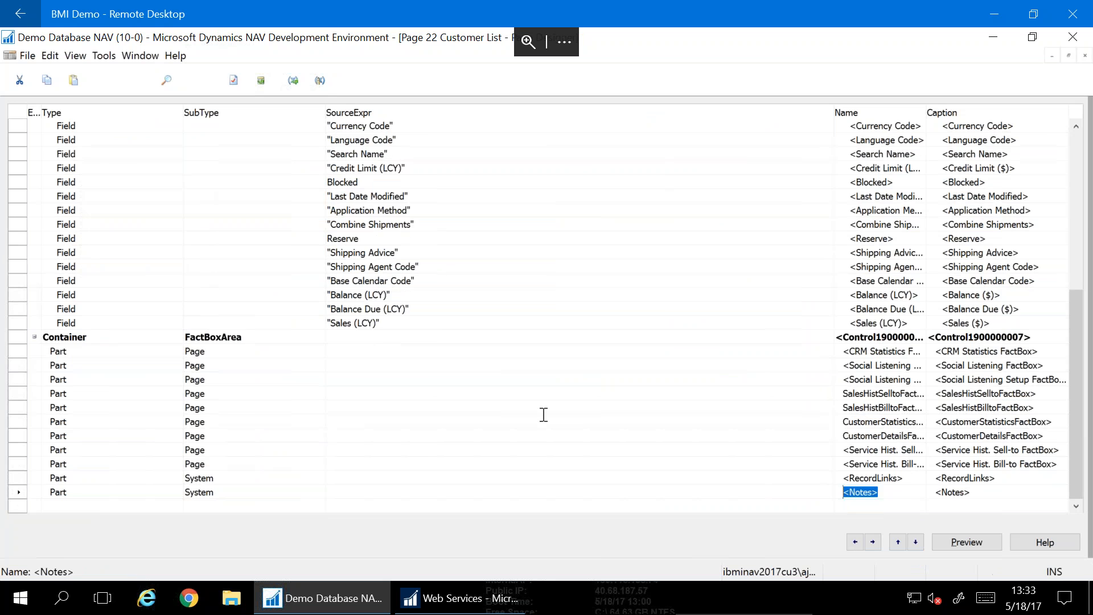
key(Up)
key(Up)
key(Up)
key(Up)
key(Up)
key(Up)
key(Up)
key(Up)
key(Up)
key(Up)
key(Up)
key(Up)
key(Up)
key(Up)
key(Up)
key(Up)
key(Up)
key(Up)
key(Up)
key(Up)
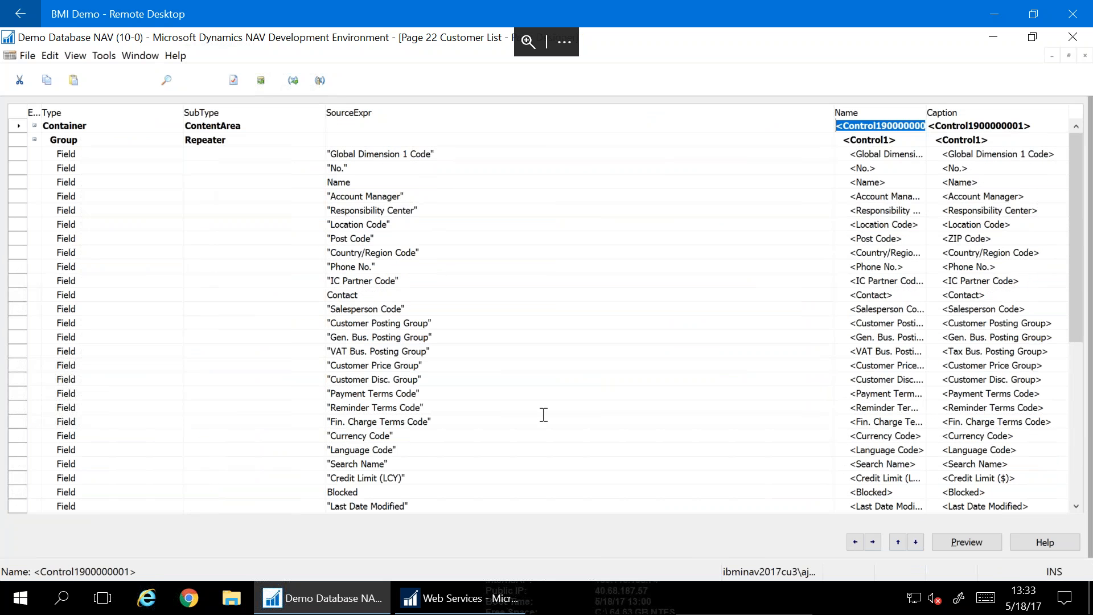
key(Escape)
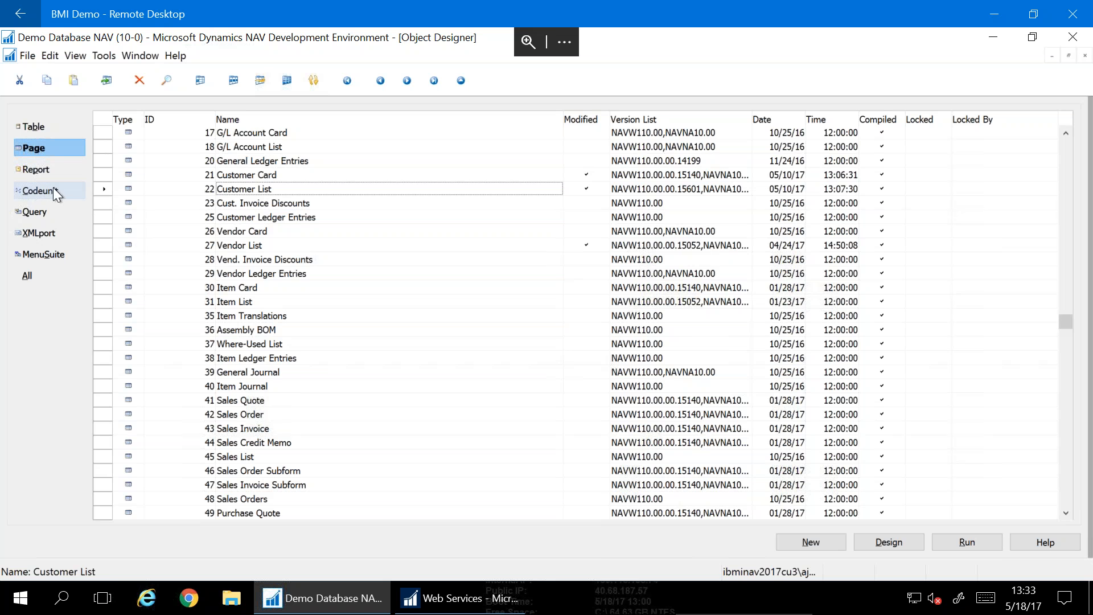
Browse the Report and Codeunit objects in Object Designer, then the Query objects
click(32, 171)
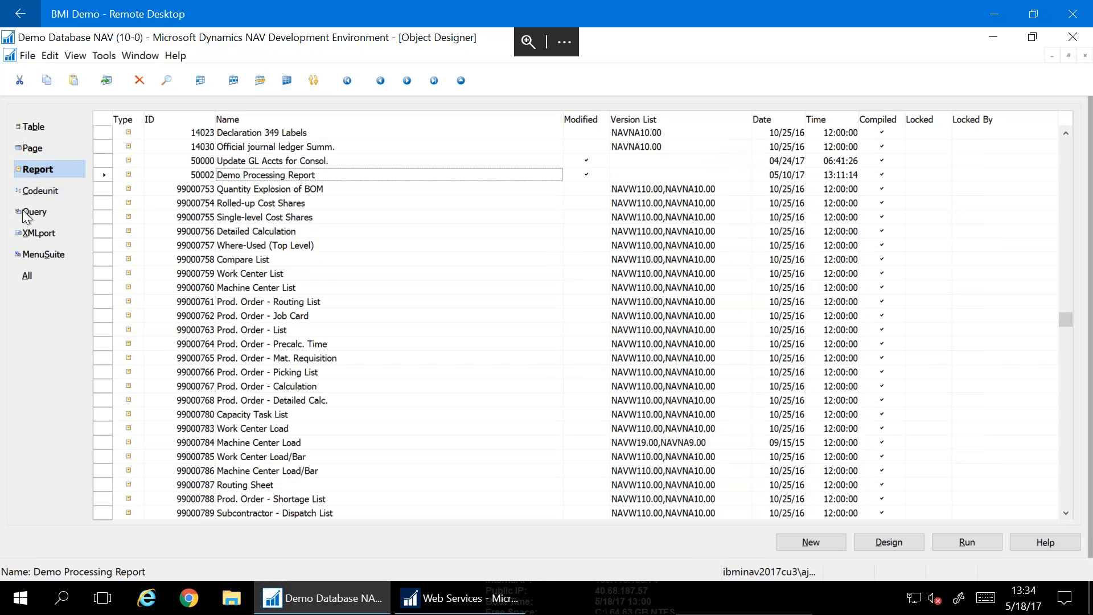
click(43, 189)
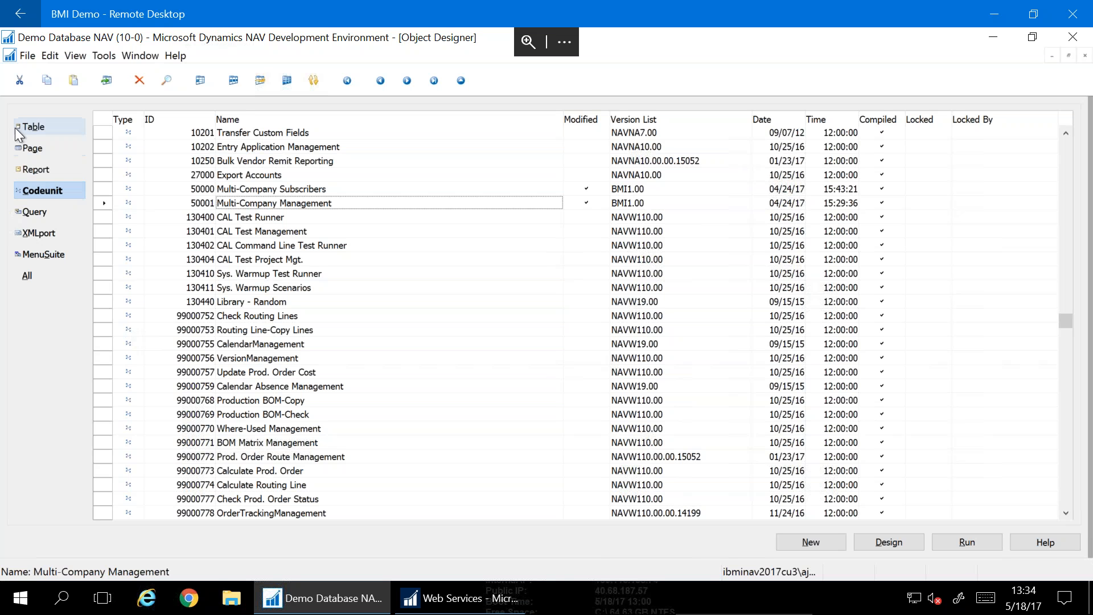
click(49, 213)
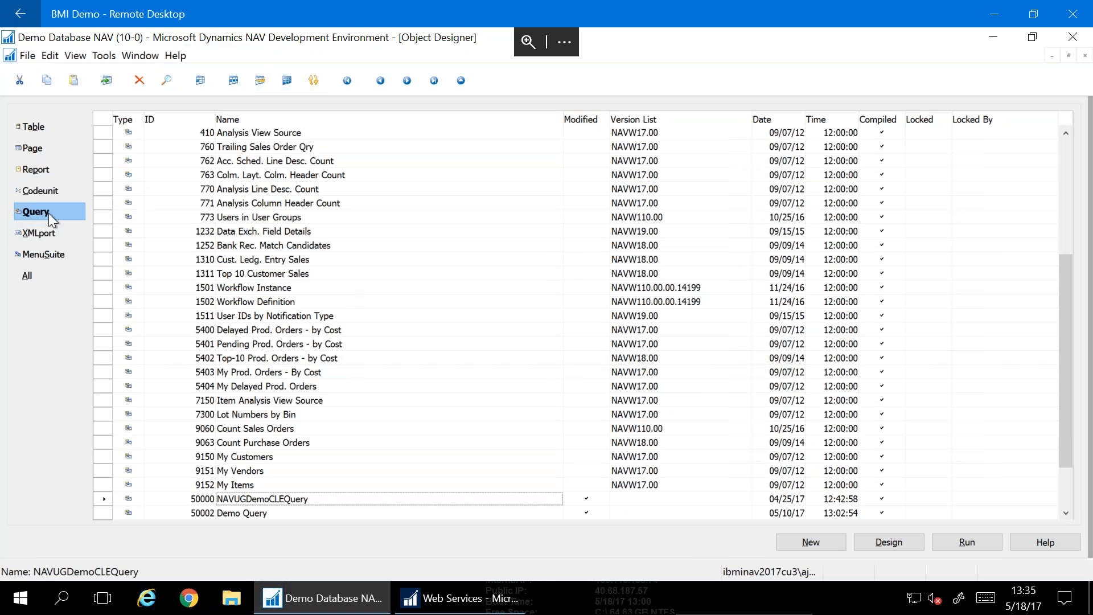
Flip through XMLport, Page, Codeunit and Query objects, settling on the Page list scrolled to the top
click(36, 234)
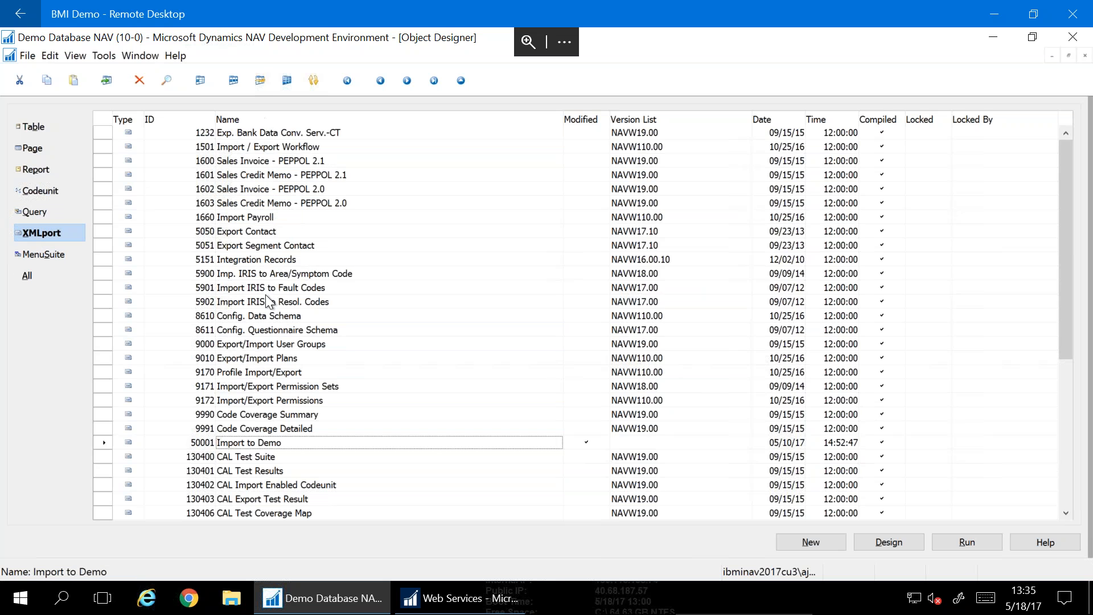
click(38, 148)
click(42, 191)
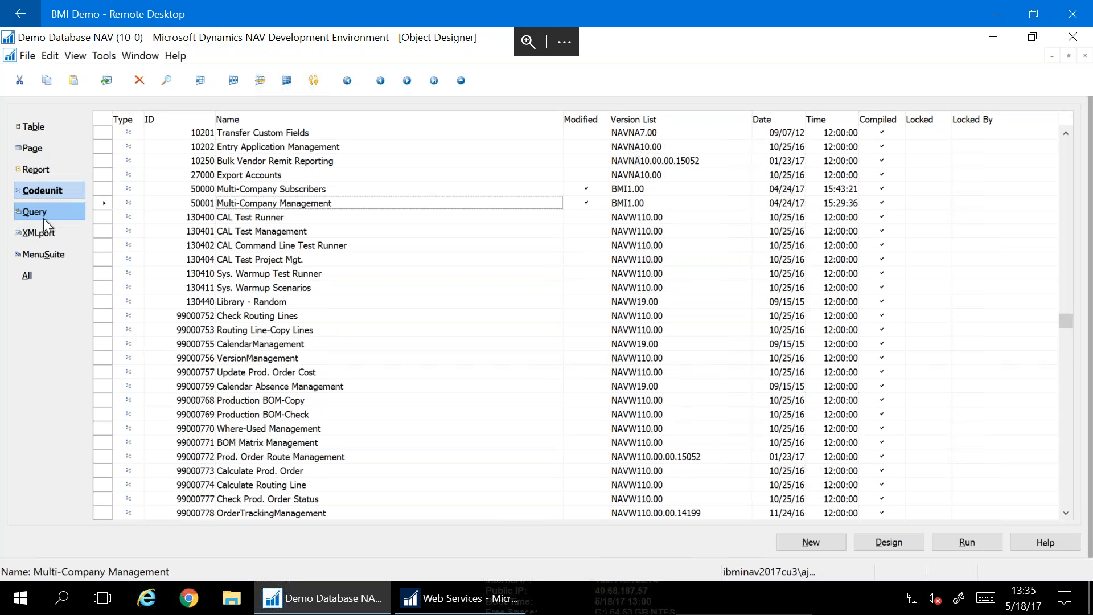
click(43, 216)
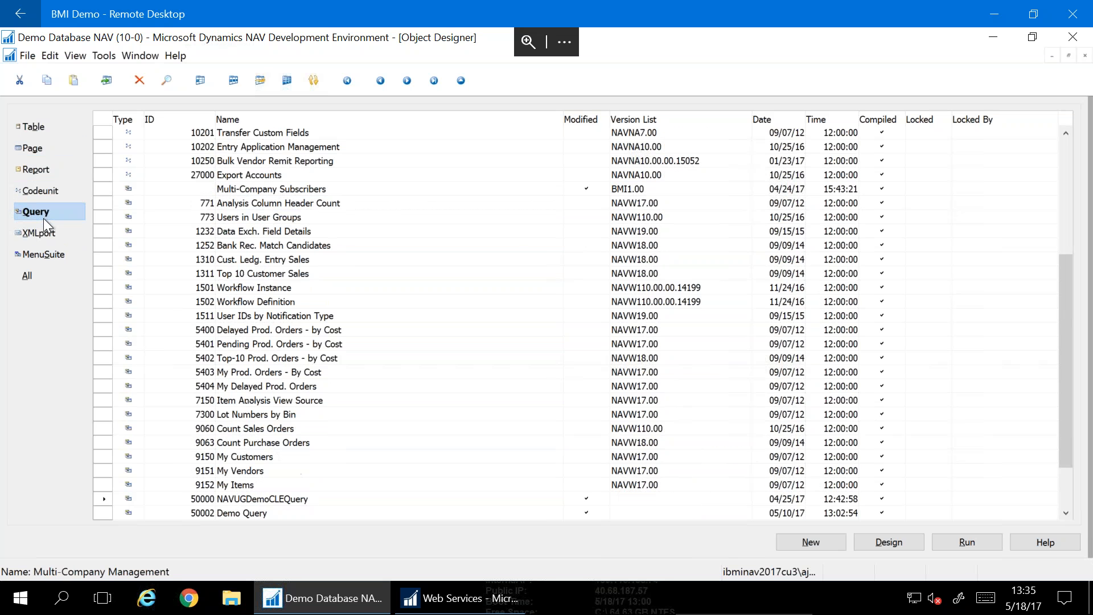
click(32, 147)
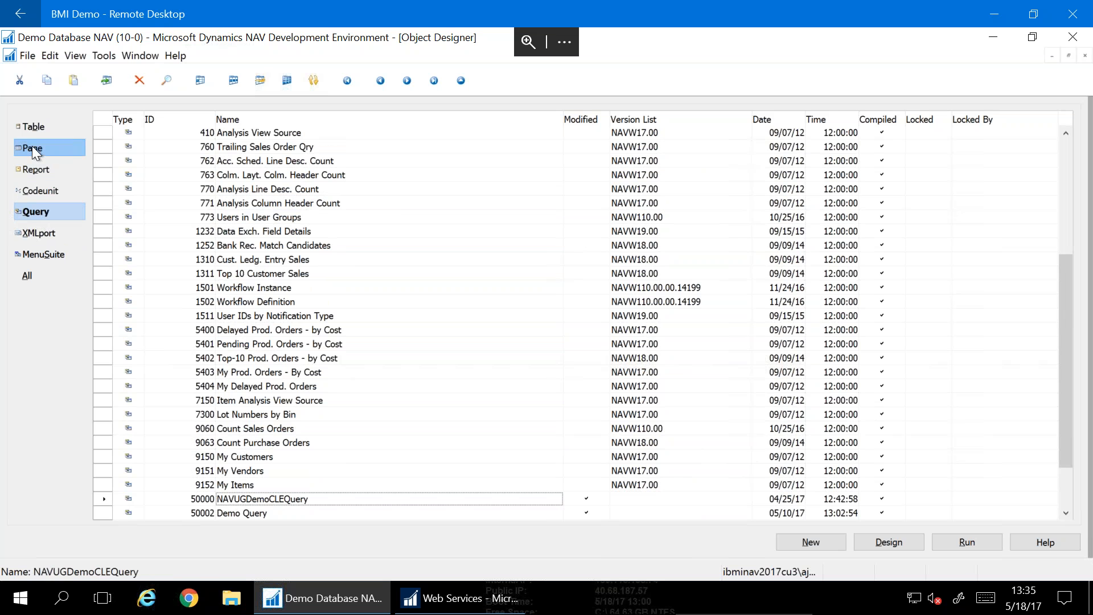
click(37, 211)
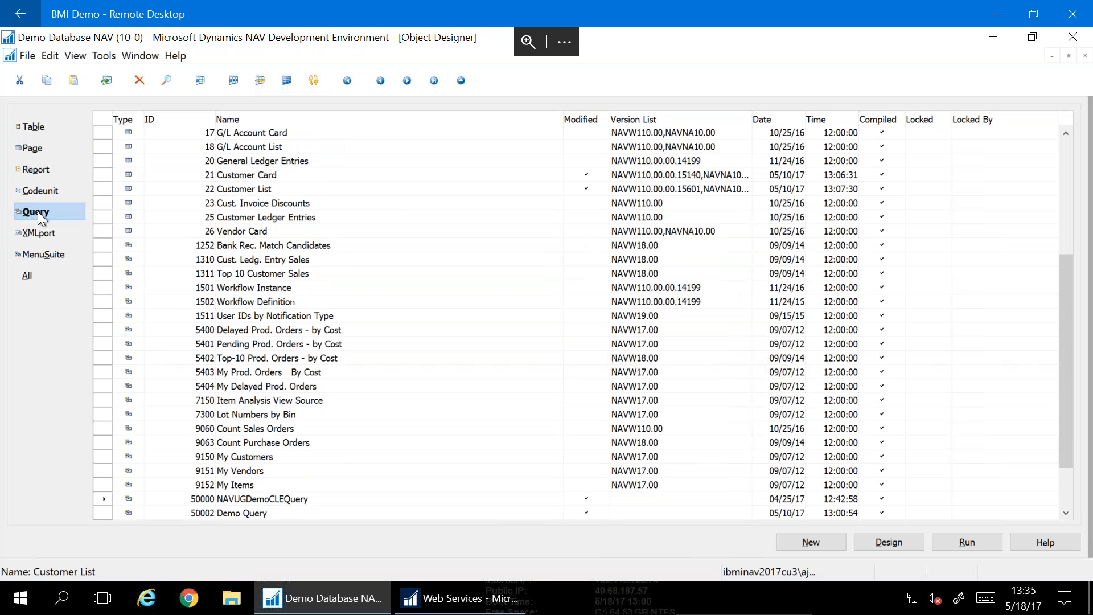
click(38, 148)
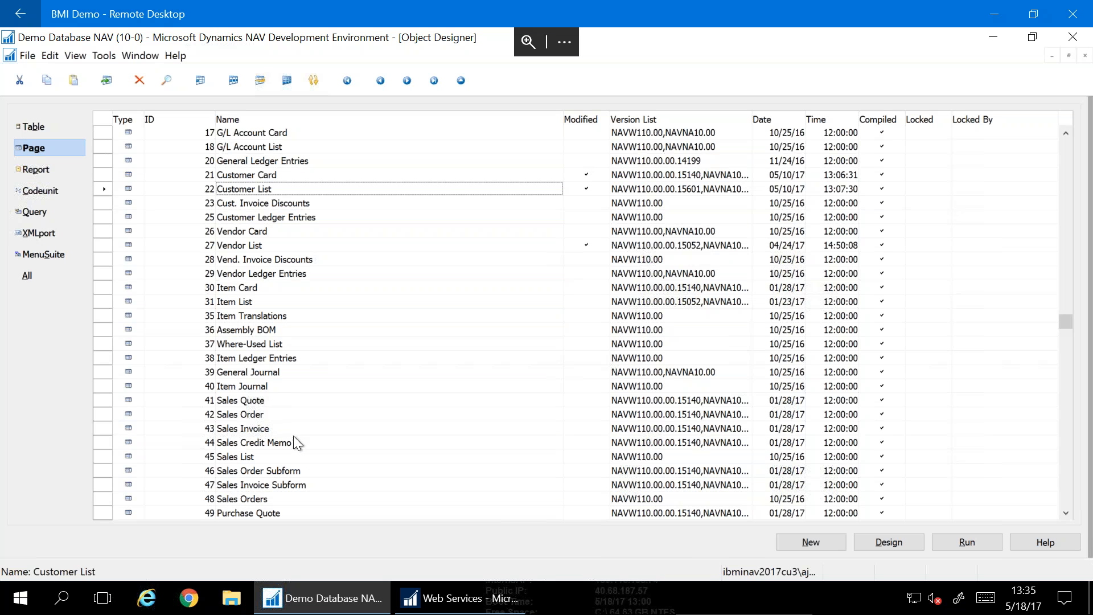
scroll(362, 361, up, 2)
scroll(362, 361, up, 3)
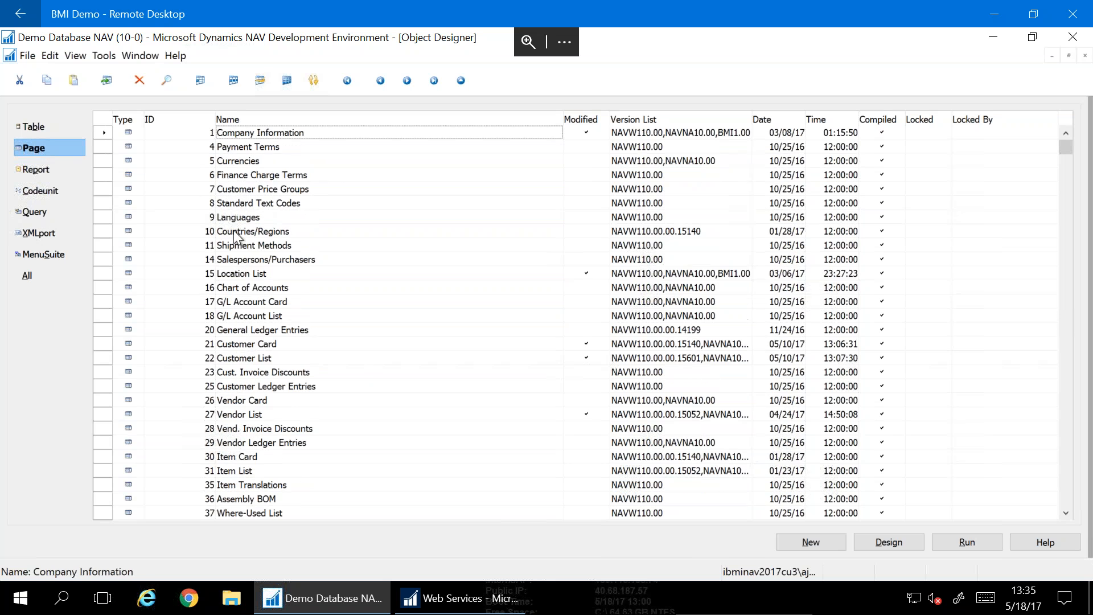
scroll(268, 411, down, 3)
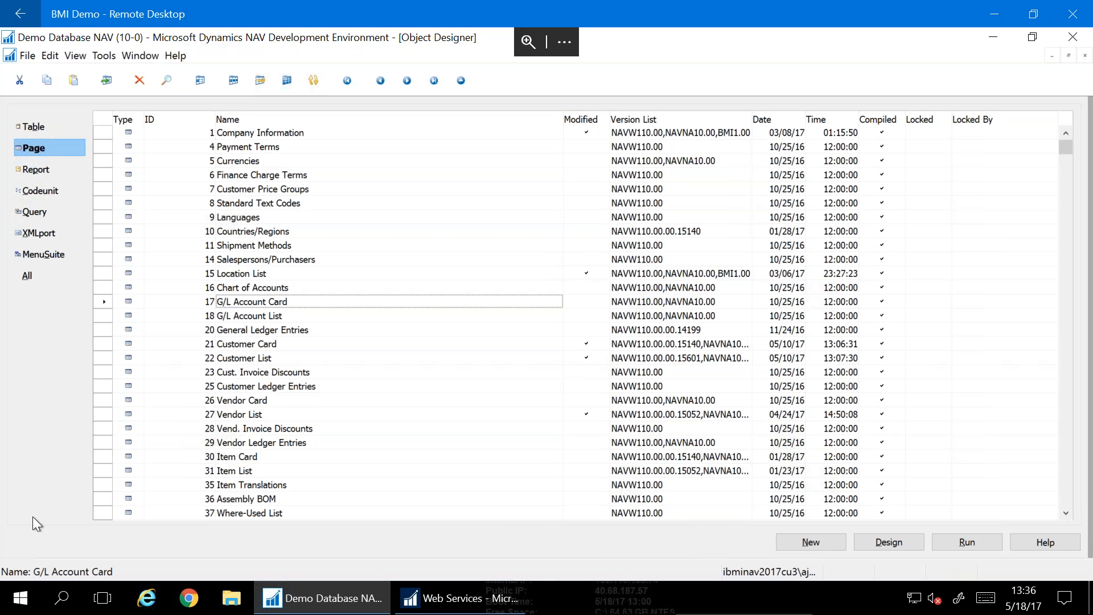
Show the Query then Page objects again, and switch to the Web Services window
click(31, 210)
click(36, 146)
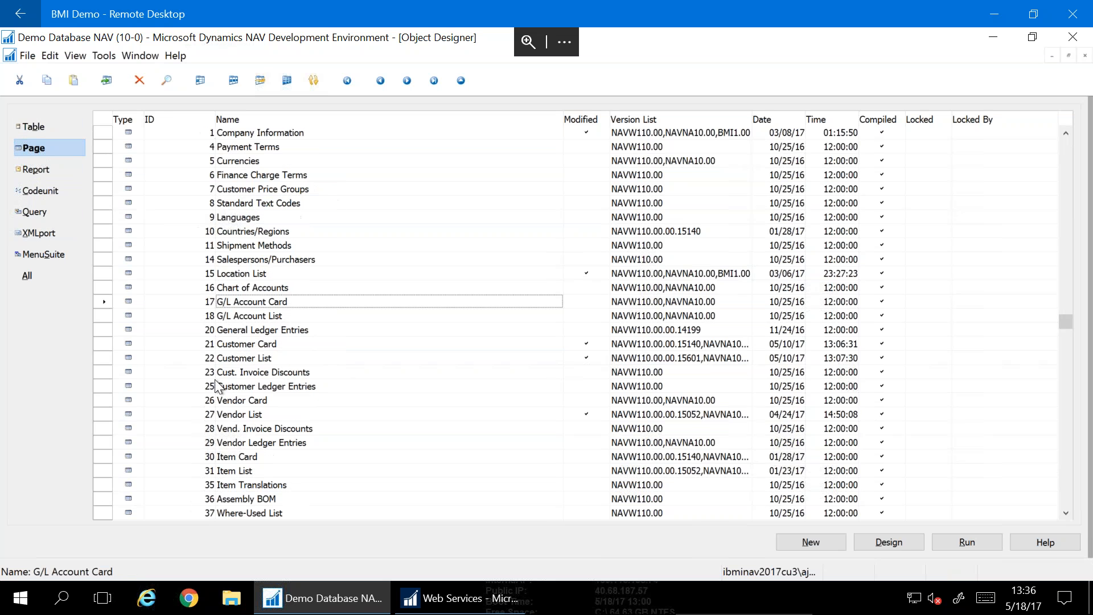
mouse_move(415, 602)
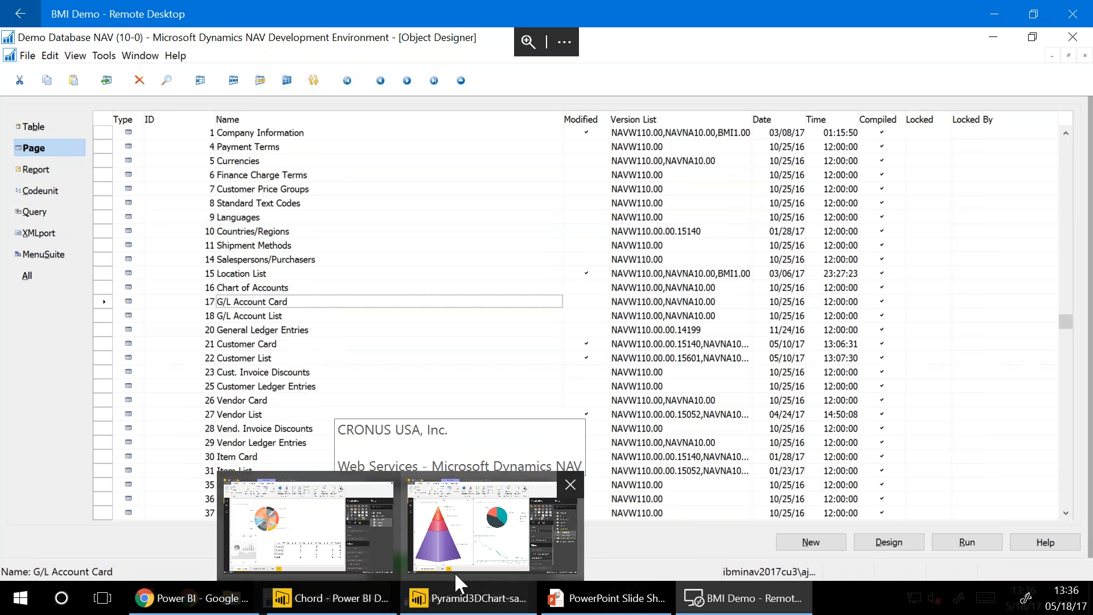
click(625, 589)
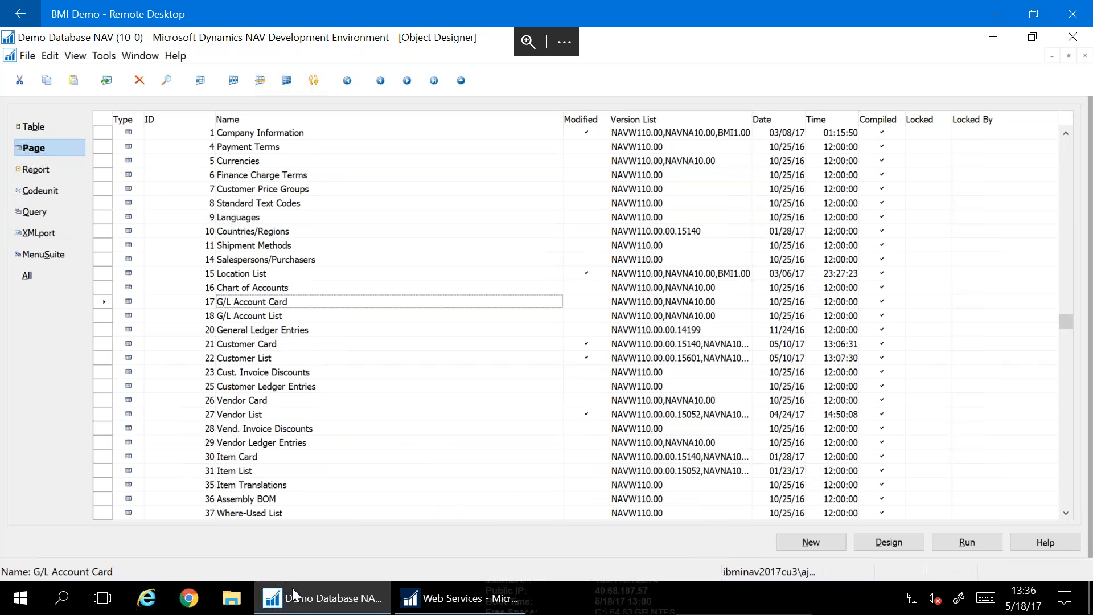
click(444, 604)
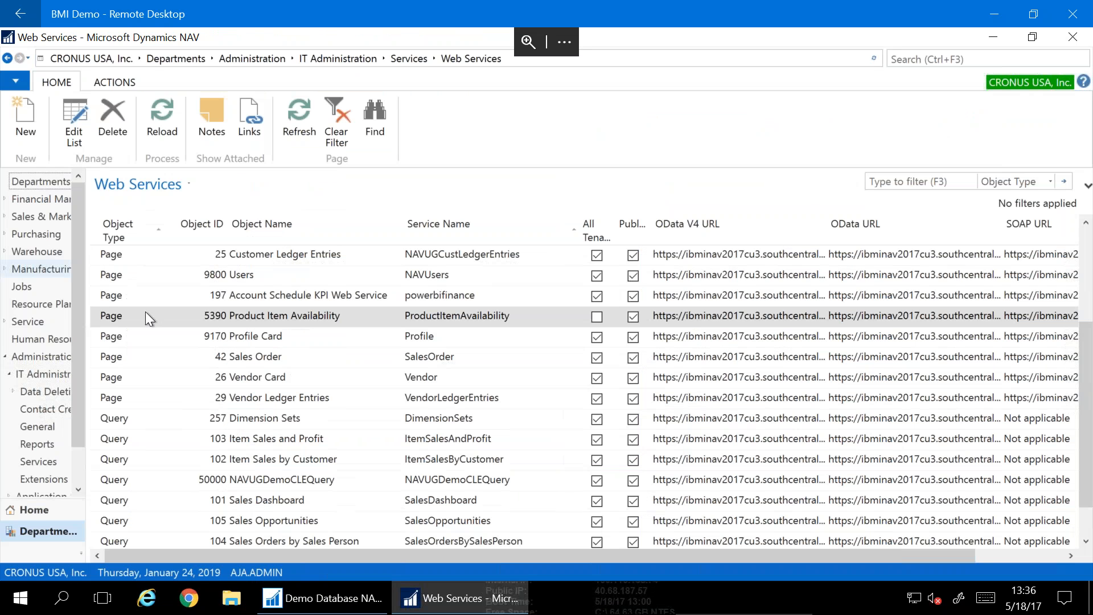
Browse the BingMaps Setup, Item Card and Vendor List services, then open the Customer Card OData URL options
scroll(114, 489, up, 3)
click(142, 257)
key(Down)
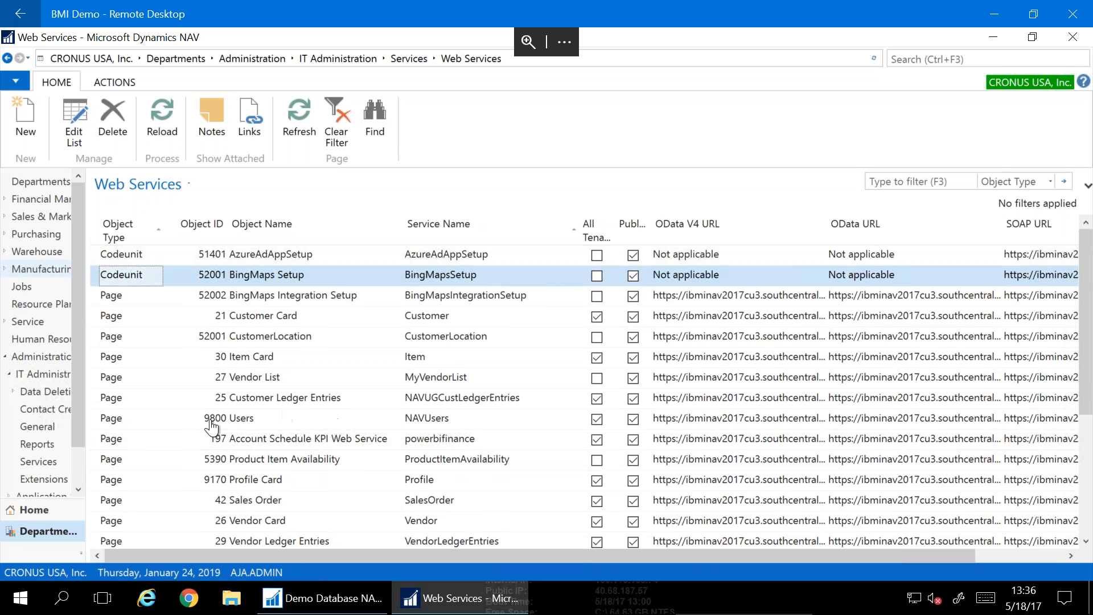
click(95, 358)
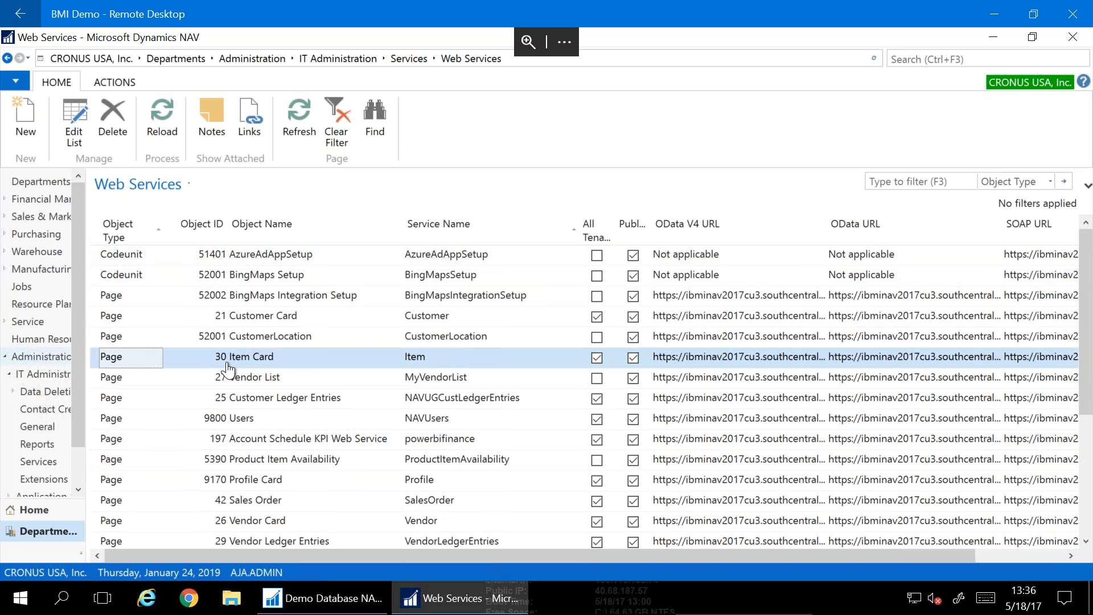
click(263, 385)
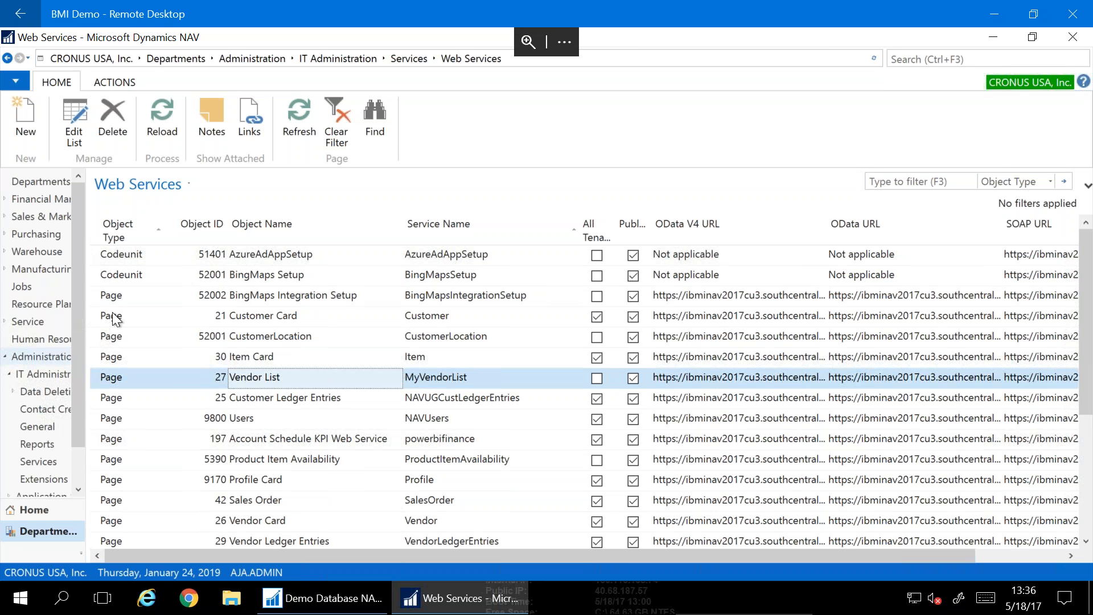
right_click(884, 315)
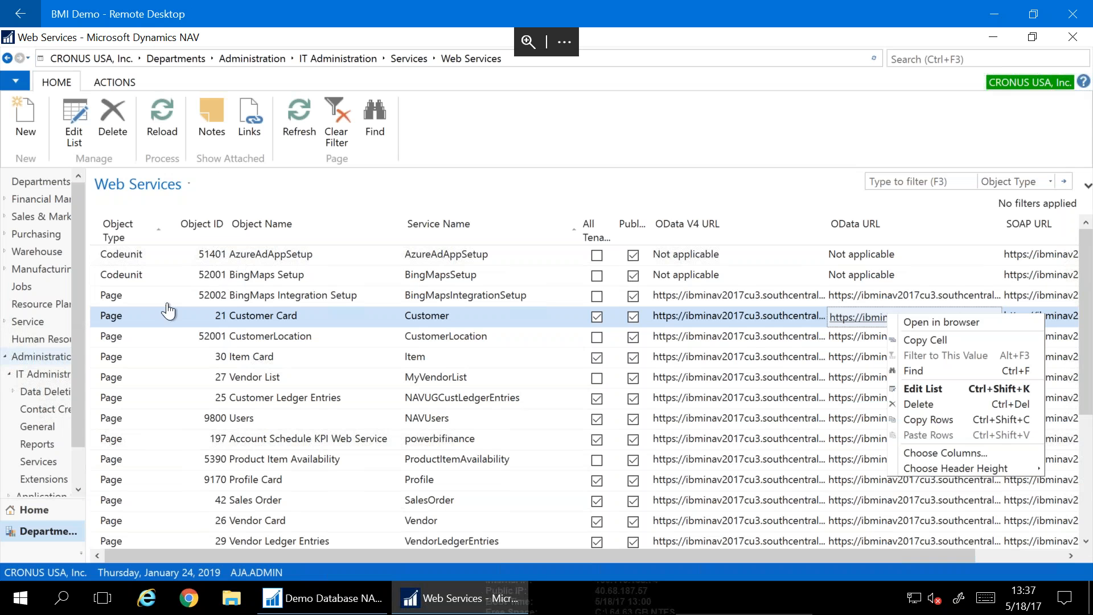
Close the OData URL context menu and select the 30 Item Card web service
click(361, 189)
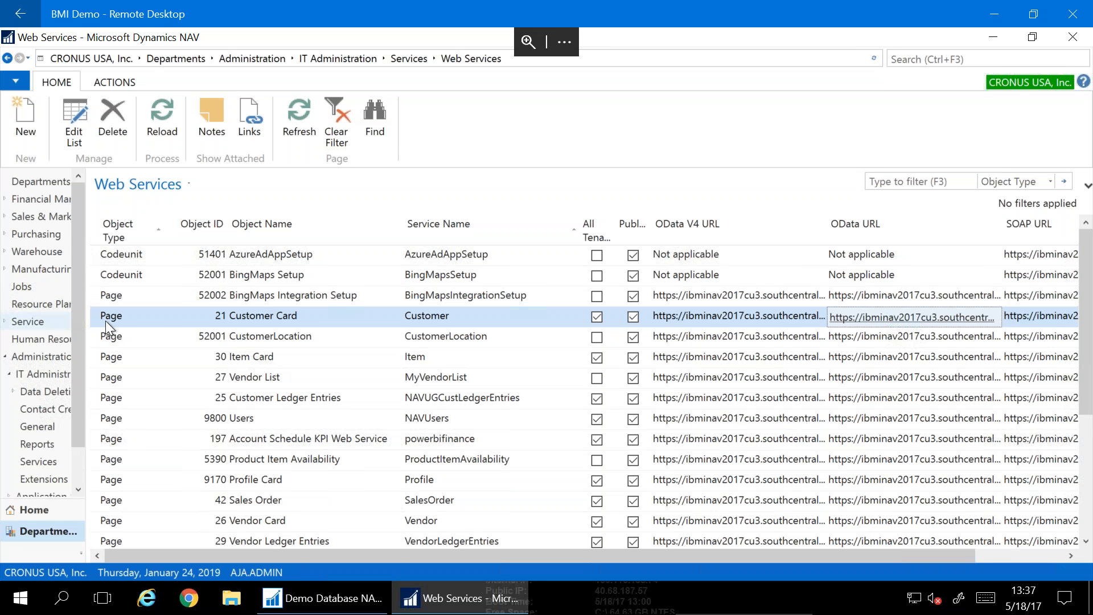
click(220, 357)
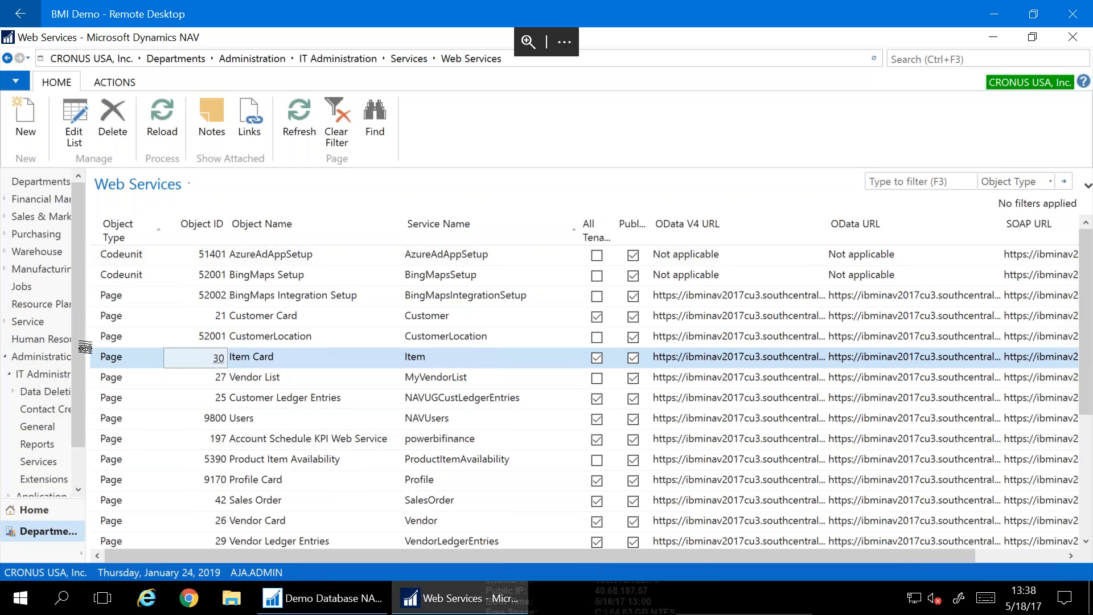
Leave Web Services for the Home role center and open the Sales Orders list
click(35, 515)
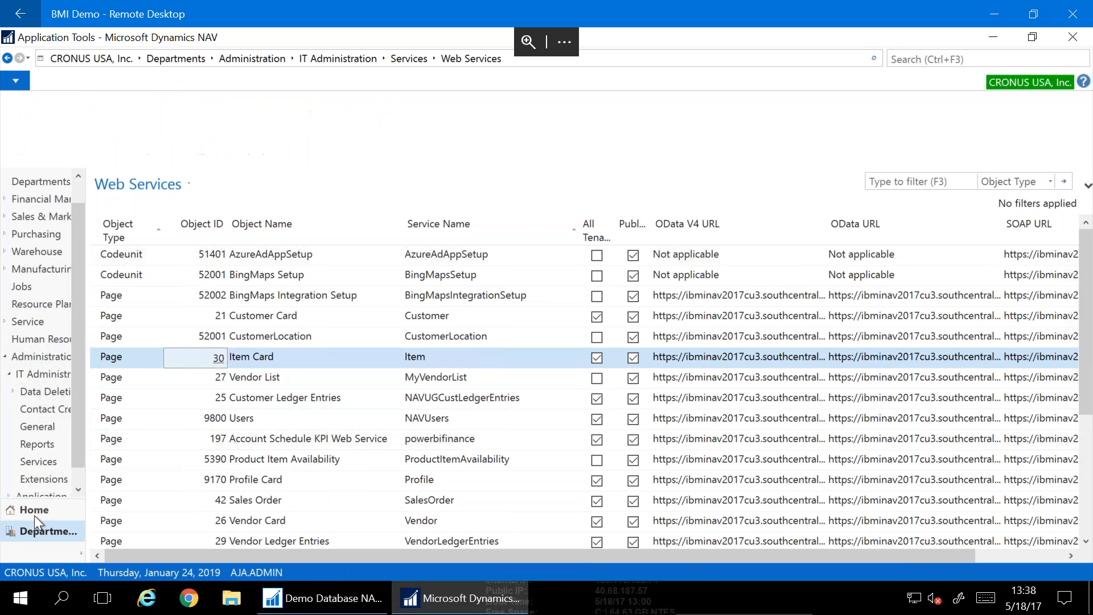
click(66, 501)
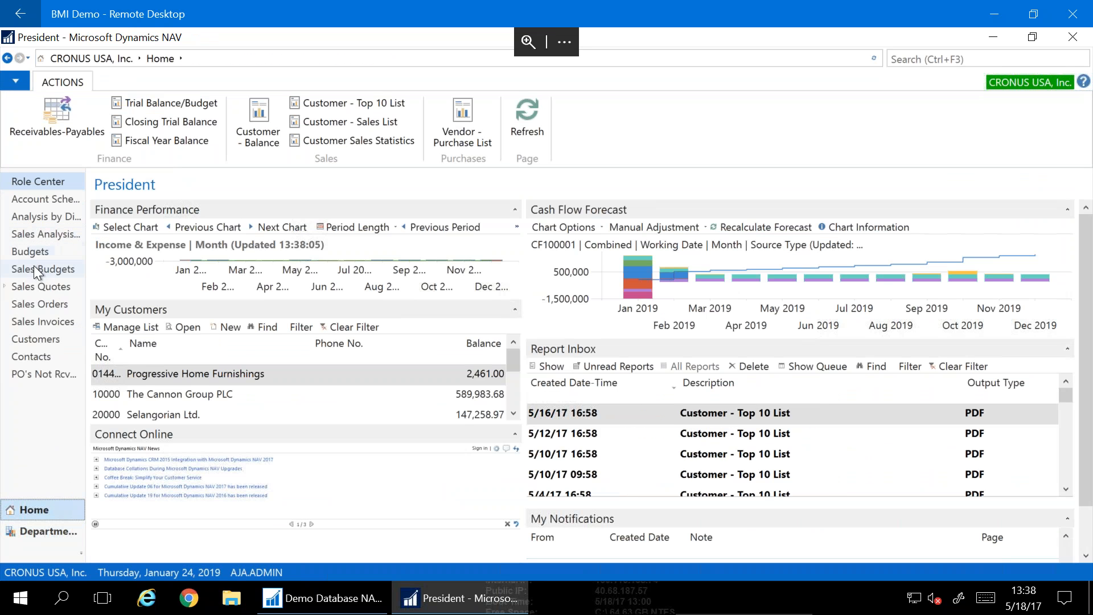
click(33, 305)
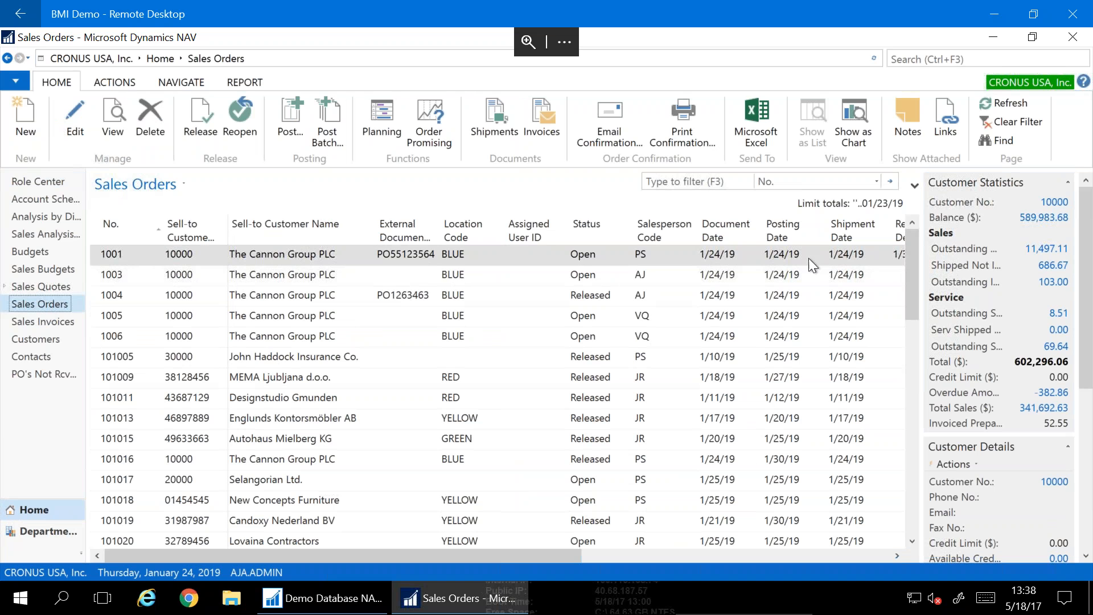
click(16, 83)
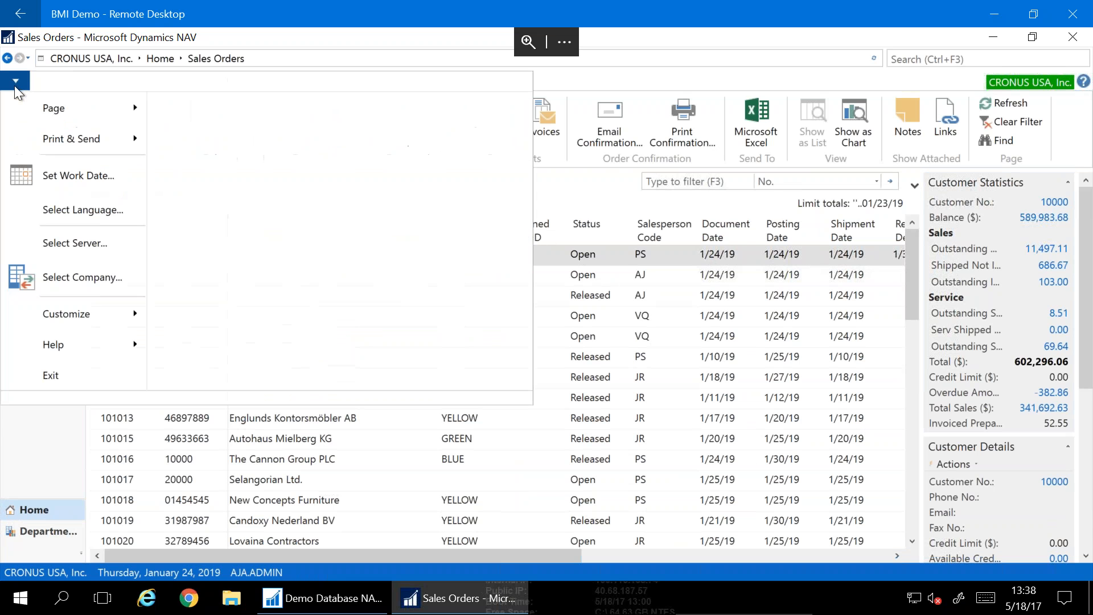
mouse_move(46, 348)
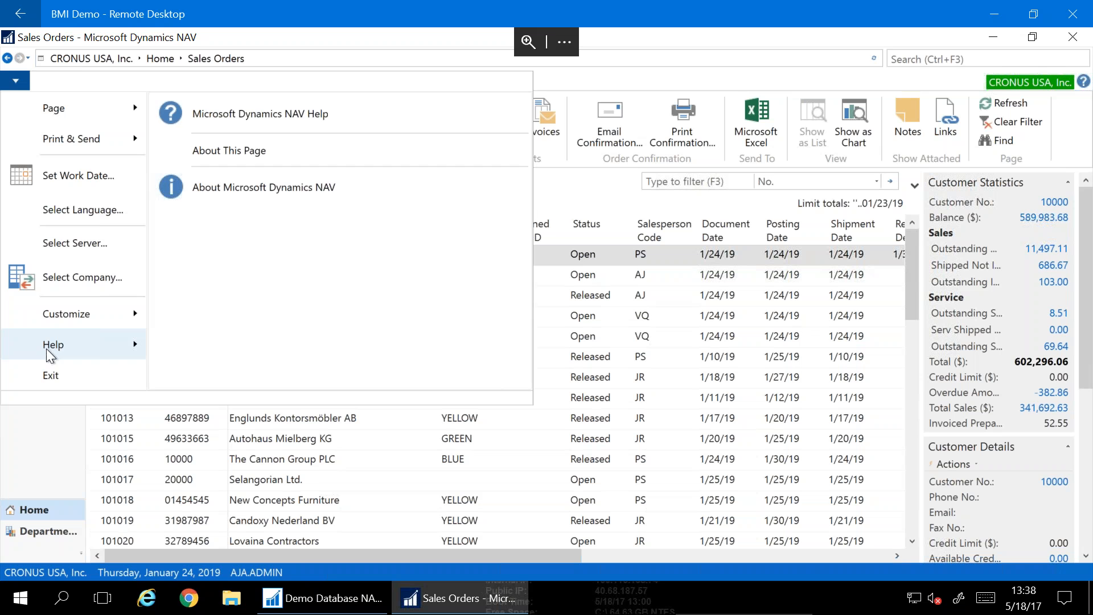
click(226, 140)
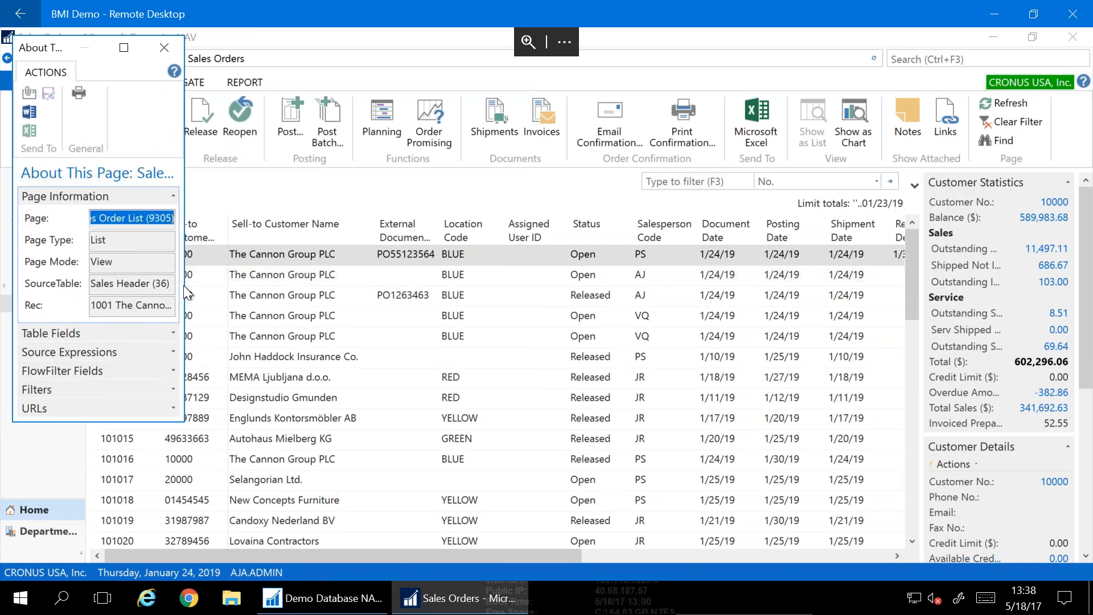
drag(184, 288, 542, 289)
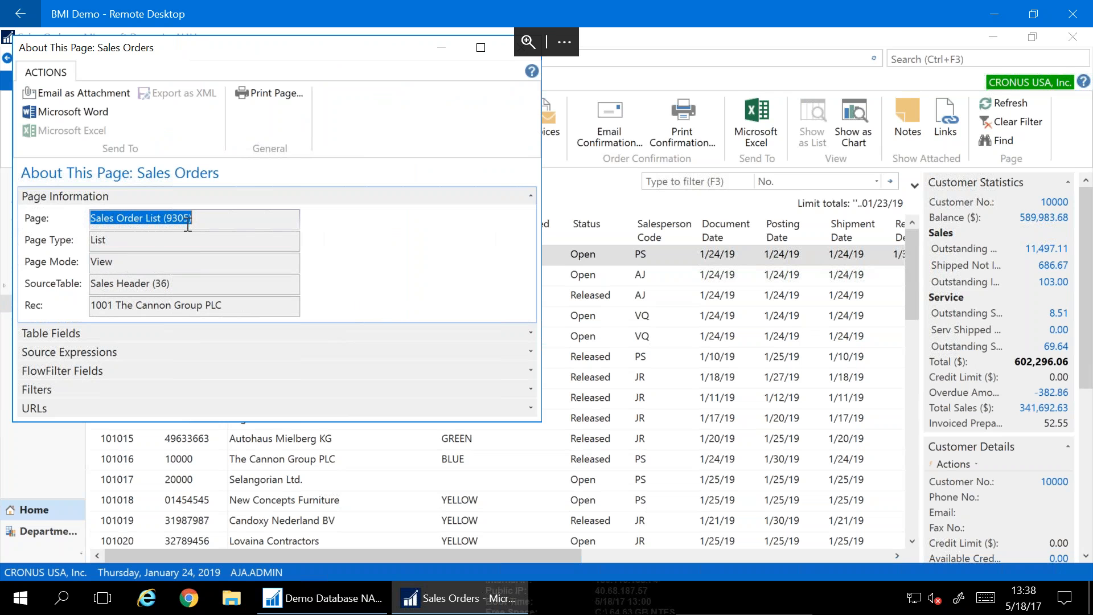
drag(162, 220, 77, 218)
click(114, 217)
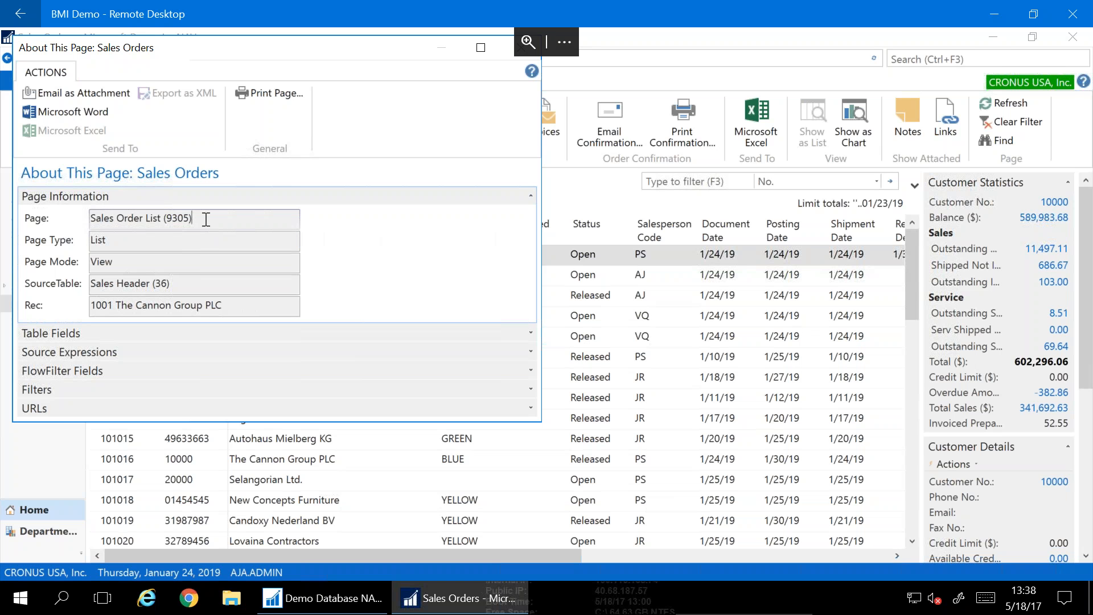
drag(207, 220, 61, 225)
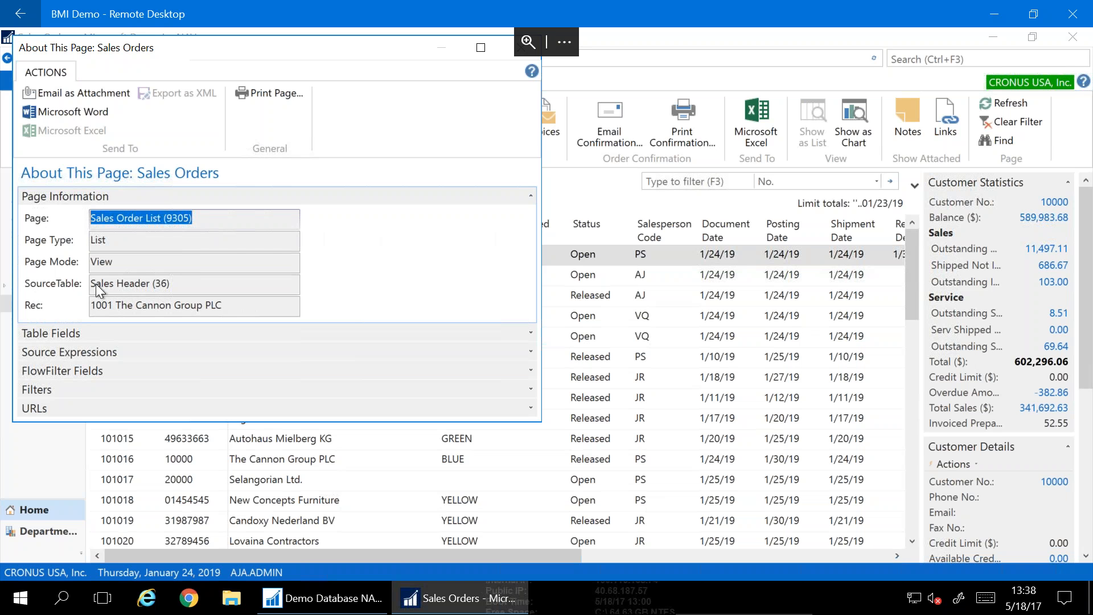
drag(185, 283, 24, 283)
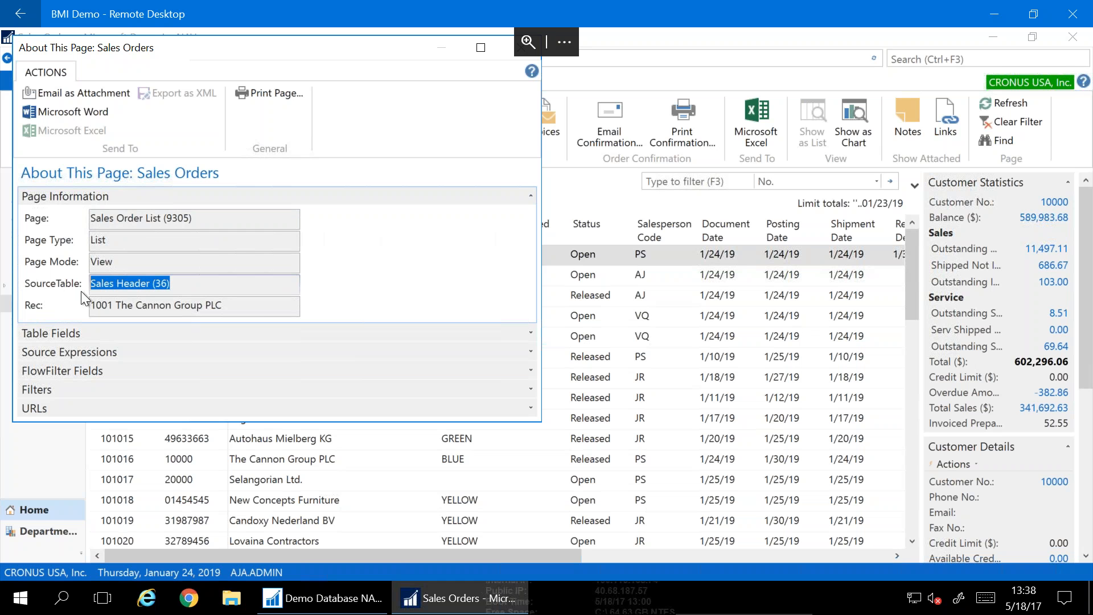
click(129, 220)
double_click(131, 220)
double_click(135, 284)
click(179, 288)
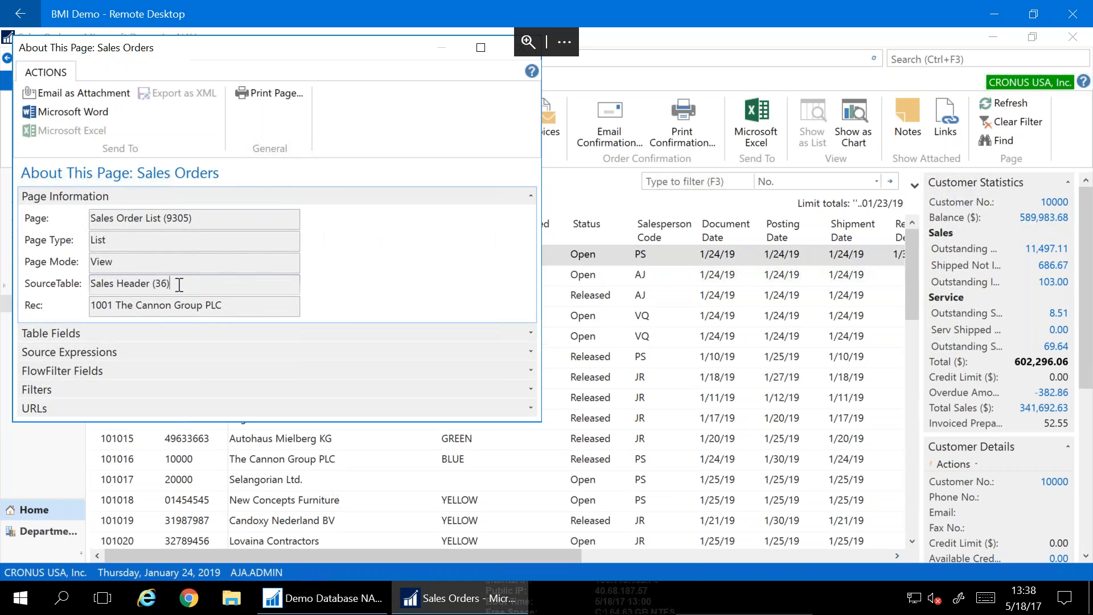
click(207, 218)
triple_click(179, 218)
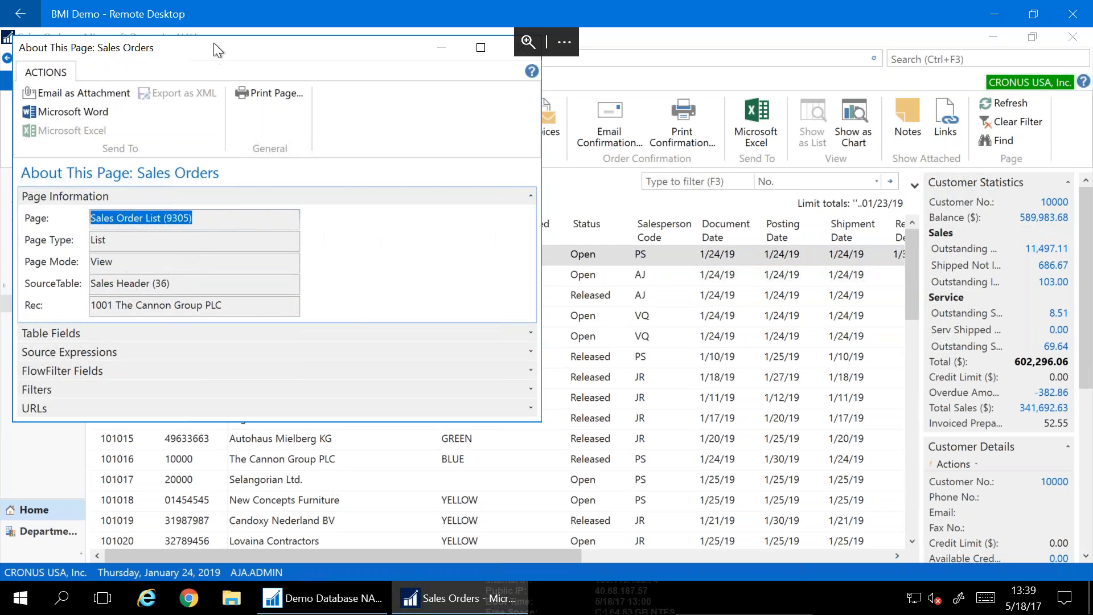
drag(227, 53, 297, 137)
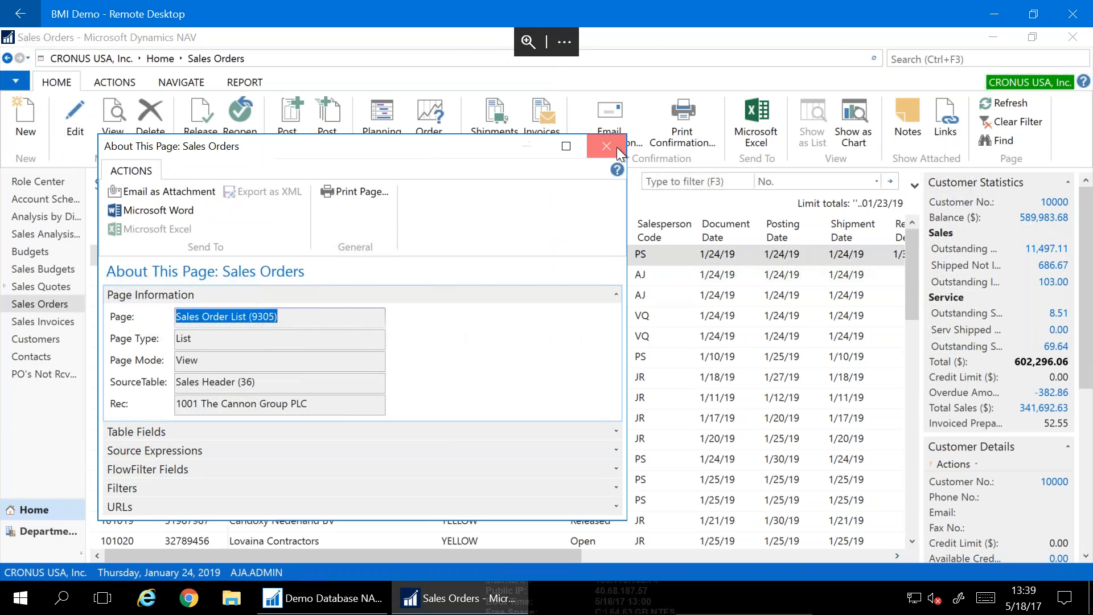
click(616, 147)
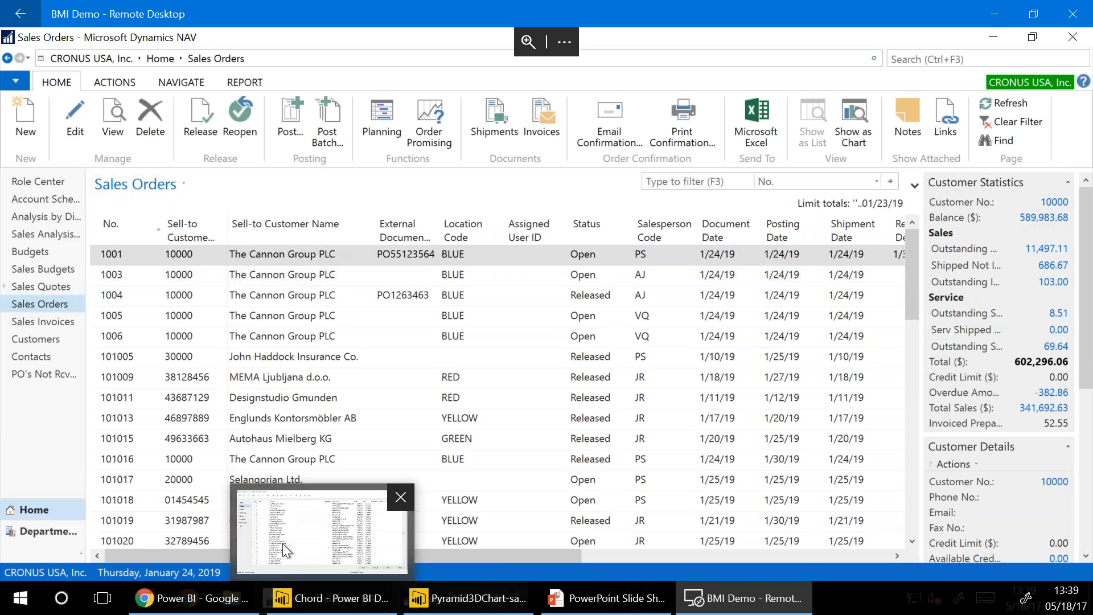
In the development environment, close Object Designer and close the Demo Database NAV (10-0) database
click(287, 599)
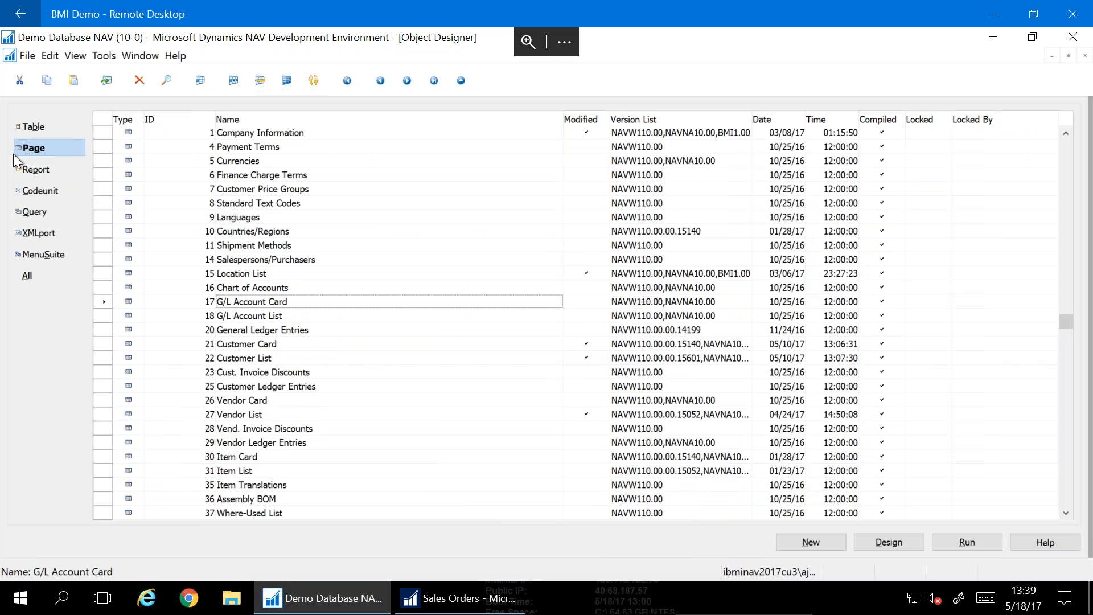
click(1084, 55)
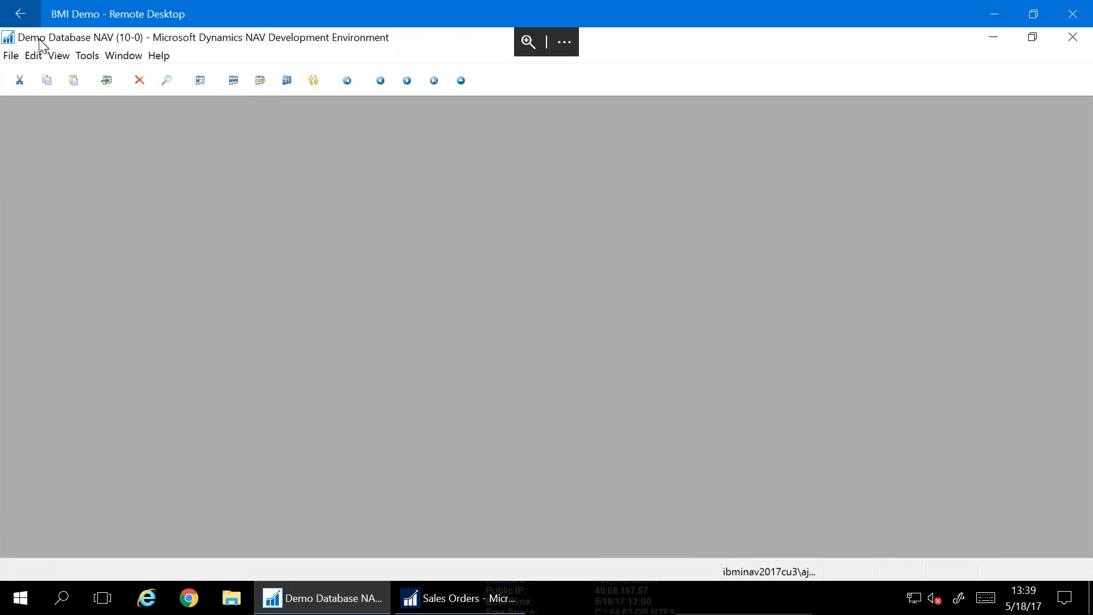
click(17, 55)
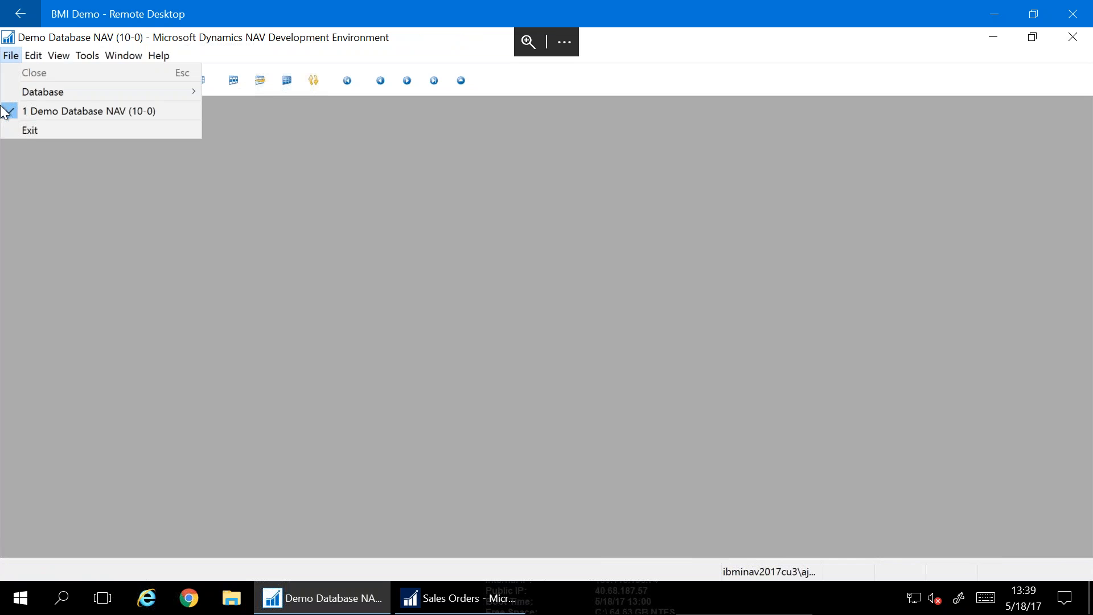
mouse_move(15, 95)
click(222, 157)
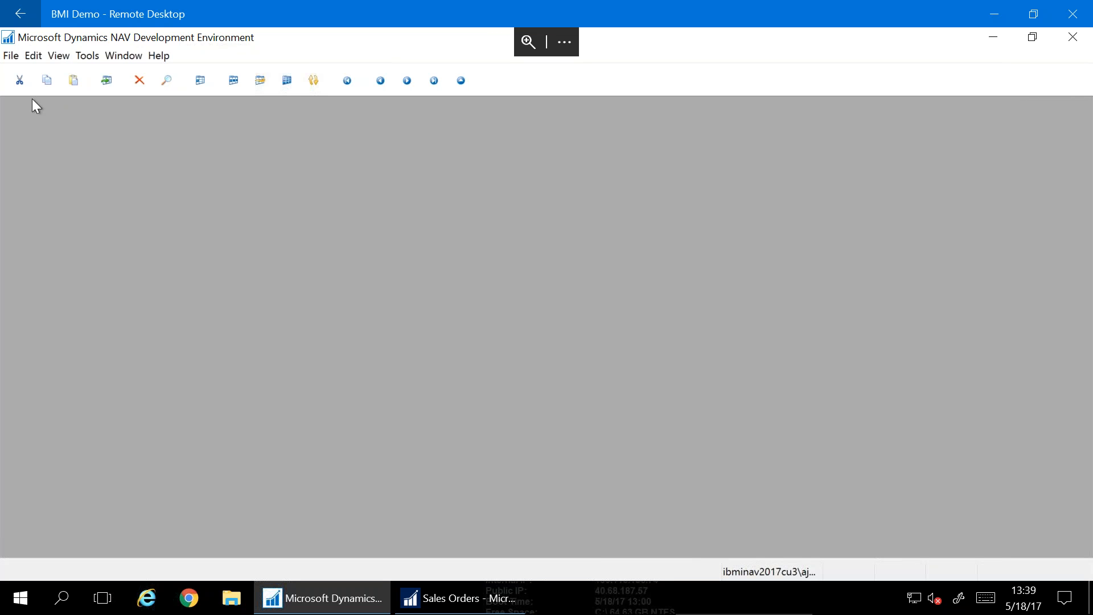
Reopen Demo Database NAV (10-0) on the same server with Windows Authentication
click(91, 55)
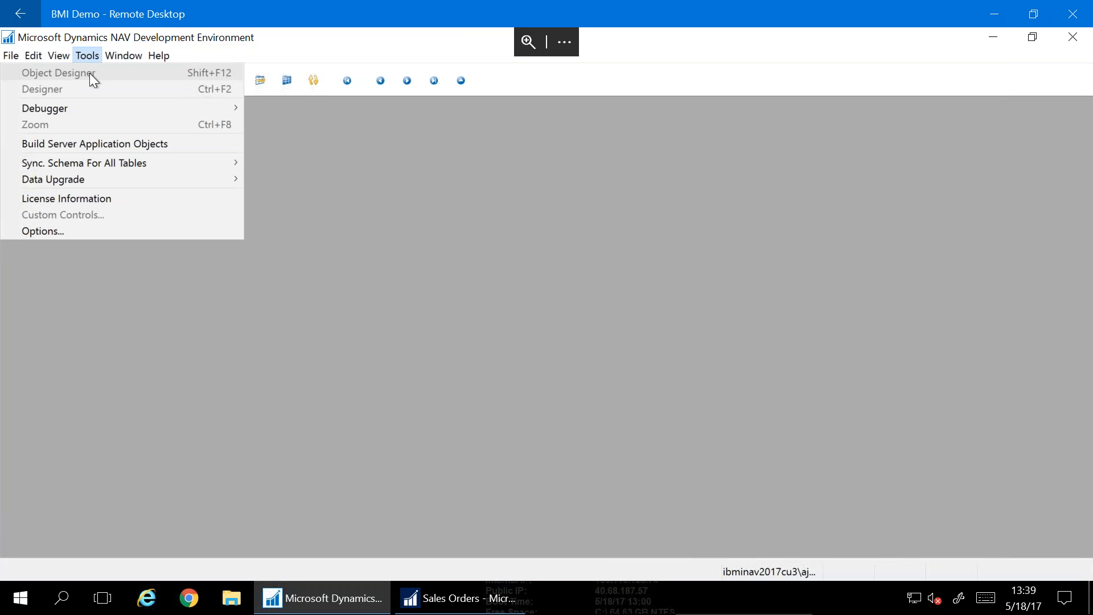
mouse_move(11, 57)
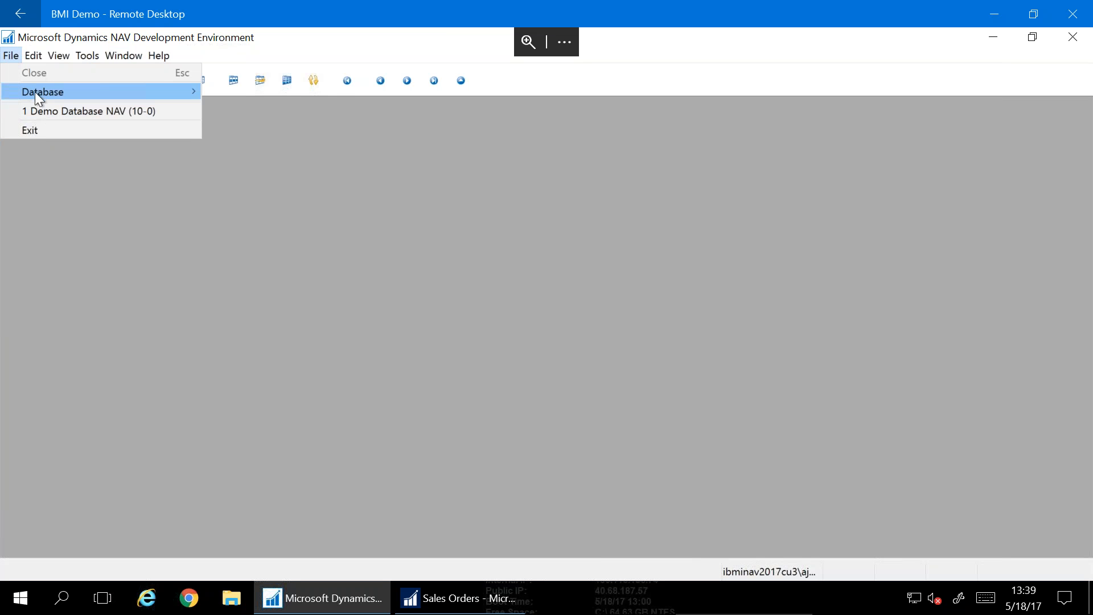
mouse_move(36, 92)
click(297, 107)
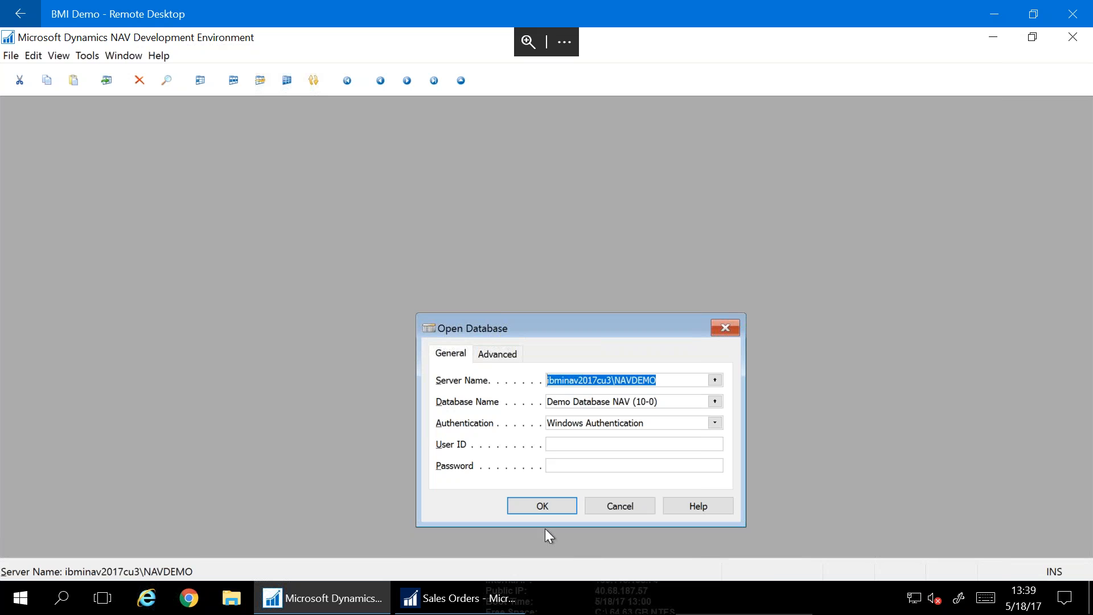
click(527, 510)
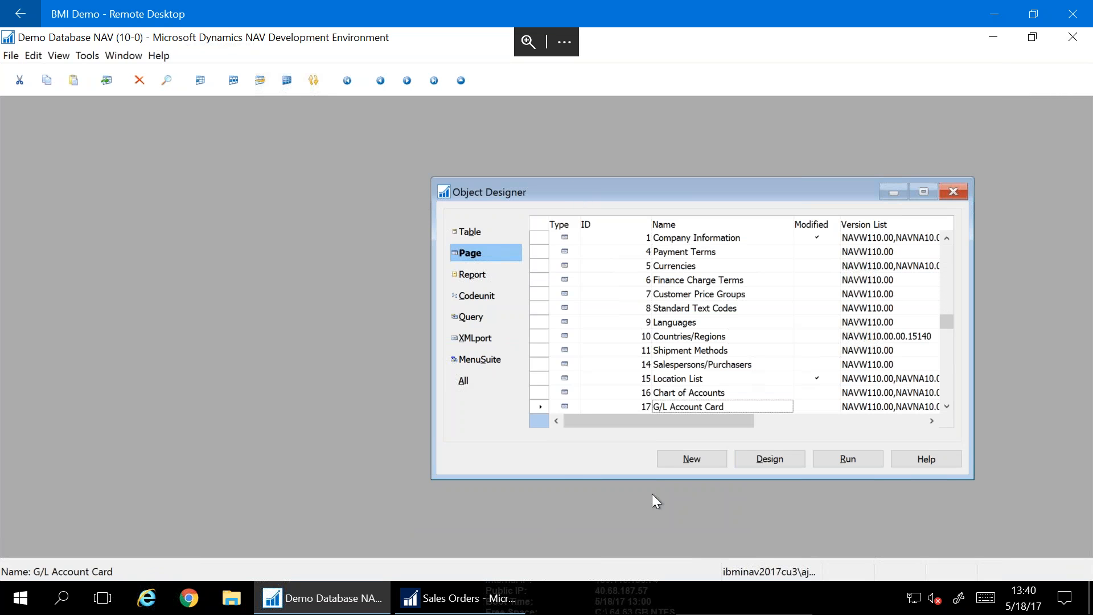
Open Object Designer and maximize it to fill the workspace
click(81, 54)
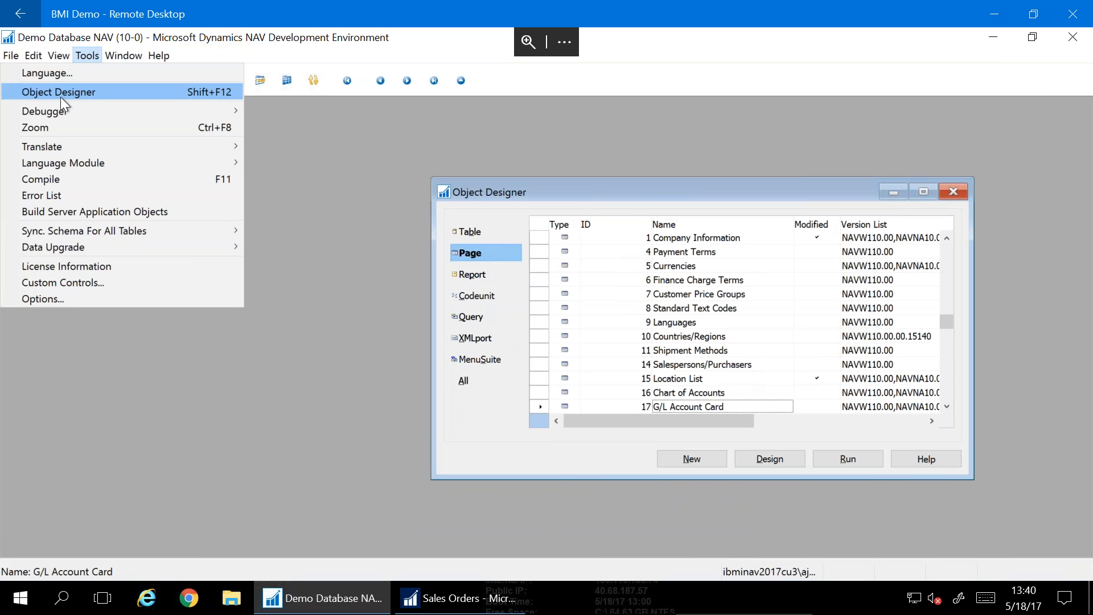
click(627, 189)
double_click(627, 189)
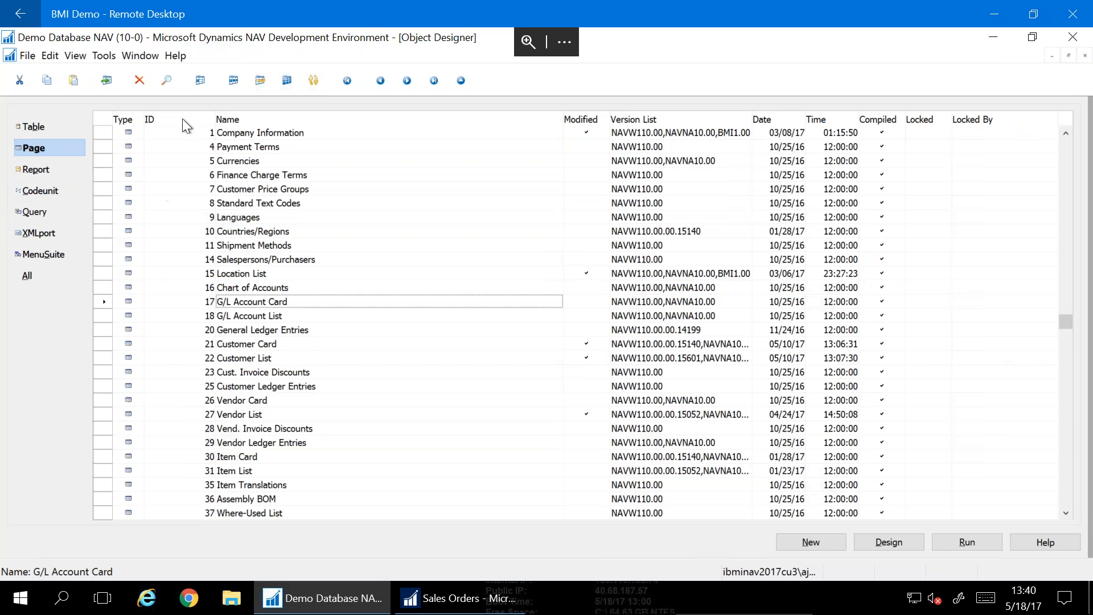
Find page 9305 Sales Order List by ID and open it in the Page Designer
click(190, 152)
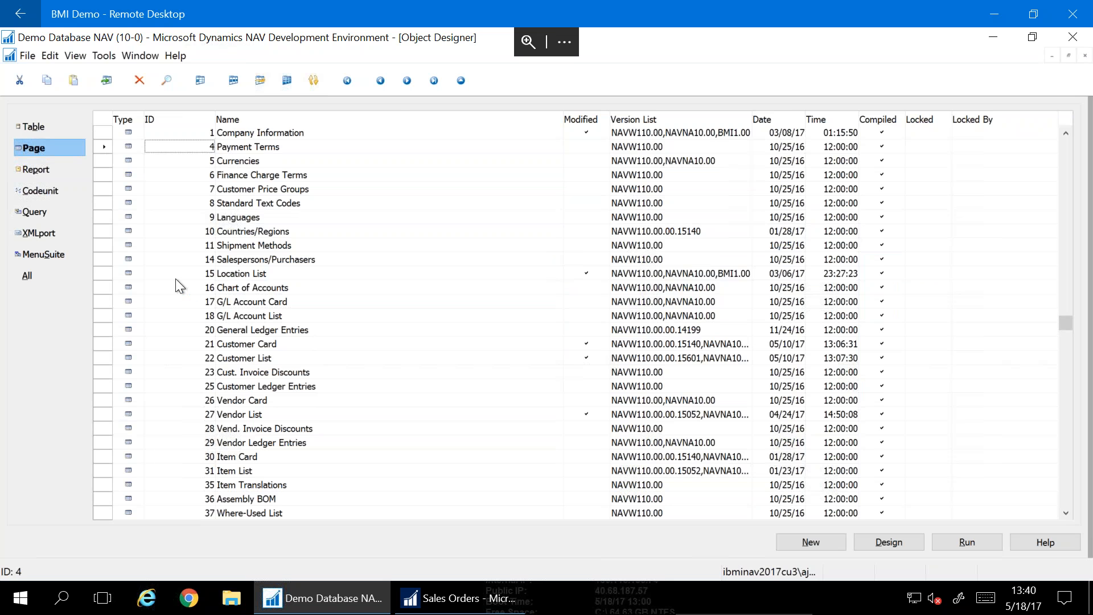
key(ctrl+f)
text(9305)
key(Return)
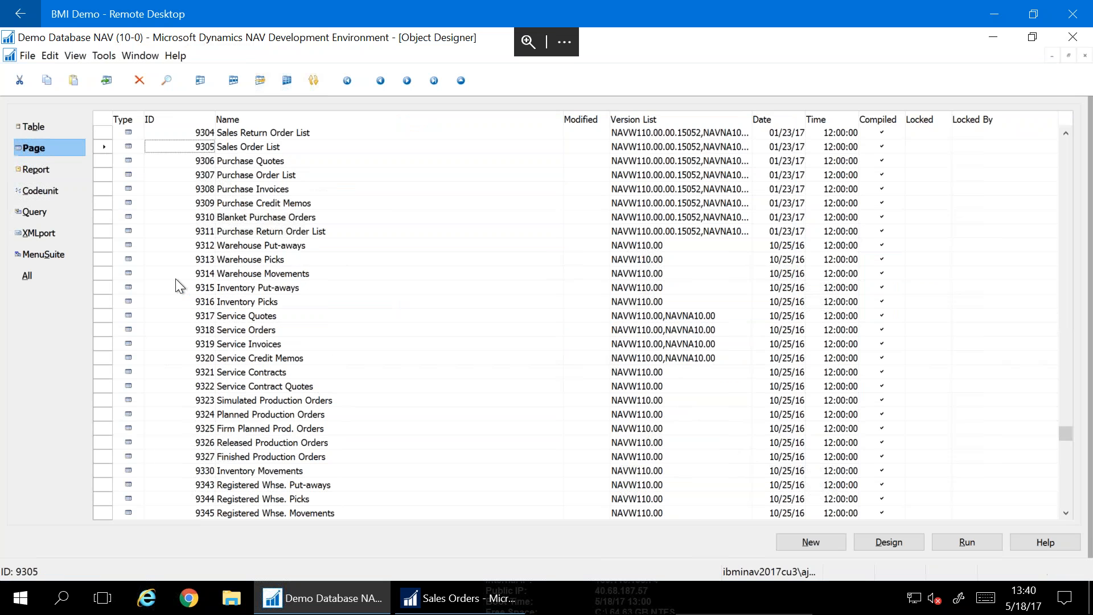
click(98, 144)
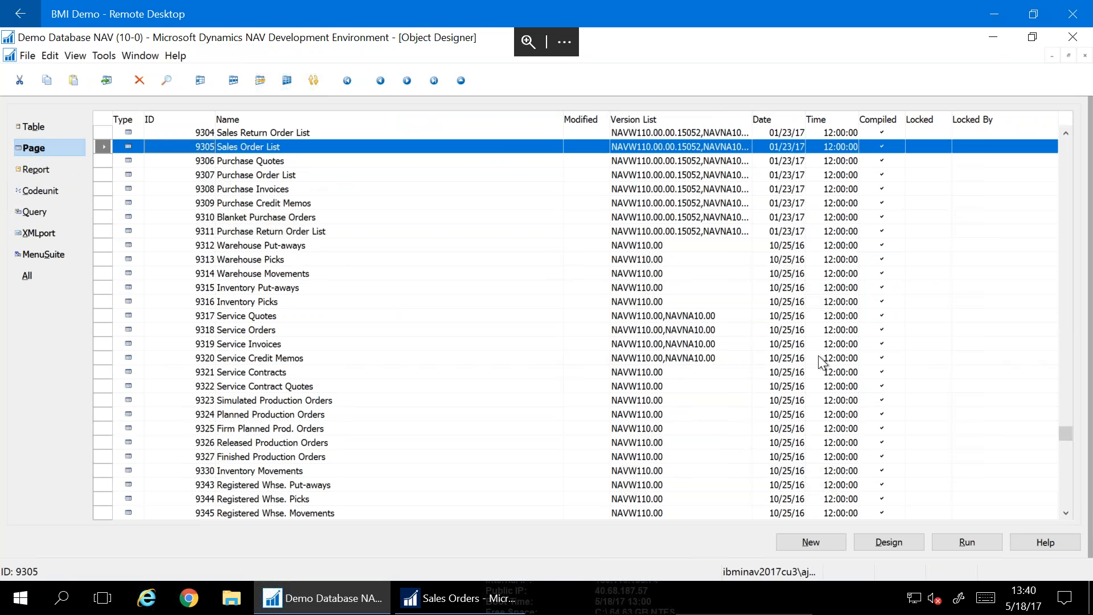
click(882, 551)
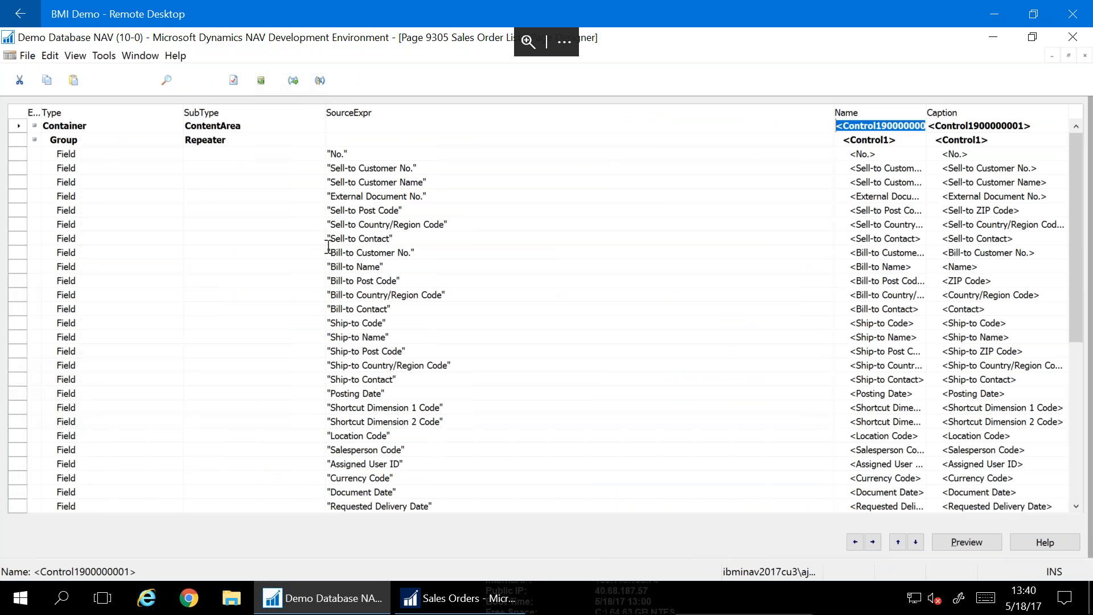
Scroll through the page's control rows and select the Bill-to Name field
key(Down)
key(Down)
key(Down)
key(Down)
key(Down)
key(Down)
key(Down)
key(Down)
key(Down)
key(Down)
key(Down)
key(Down)
scroll(348, 359, down, 13)
scroll(350, 363, up, 8)
scroll(350, 363, up, 9)
click(404, 267)
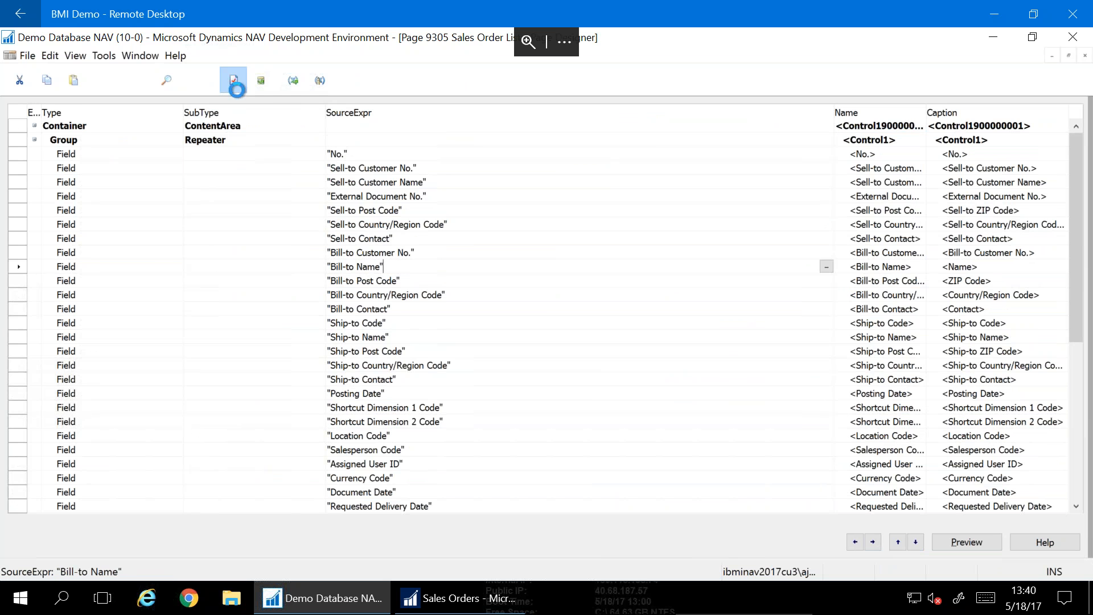
Check the Bill-to Name Visible property, FALSE, then return to the Sales Orders list
click(228, 81)
key(m)
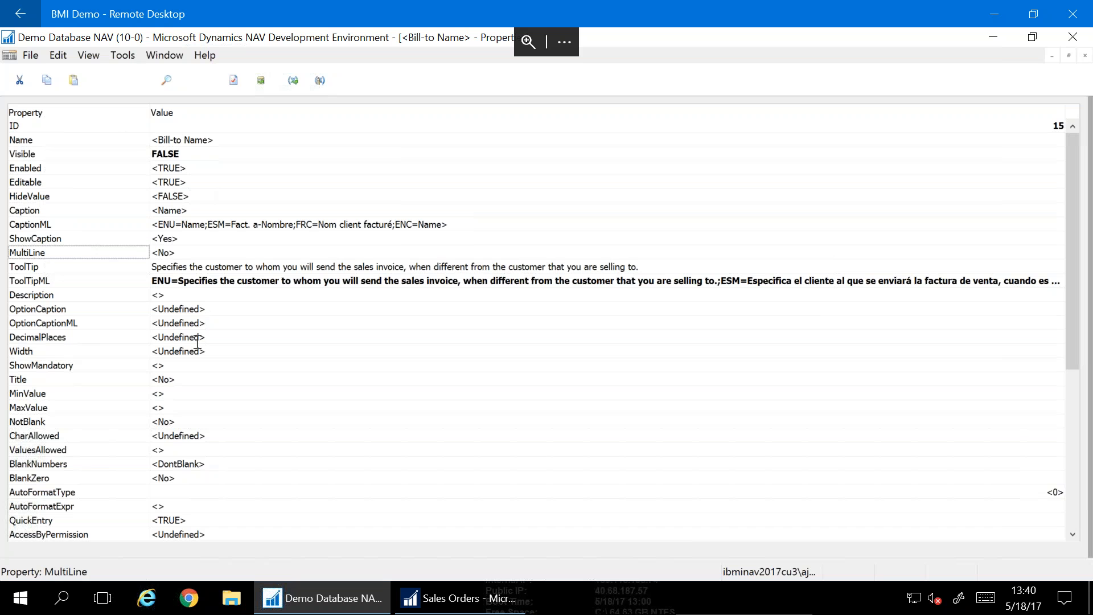
click(18, 158)
click(180, 152)
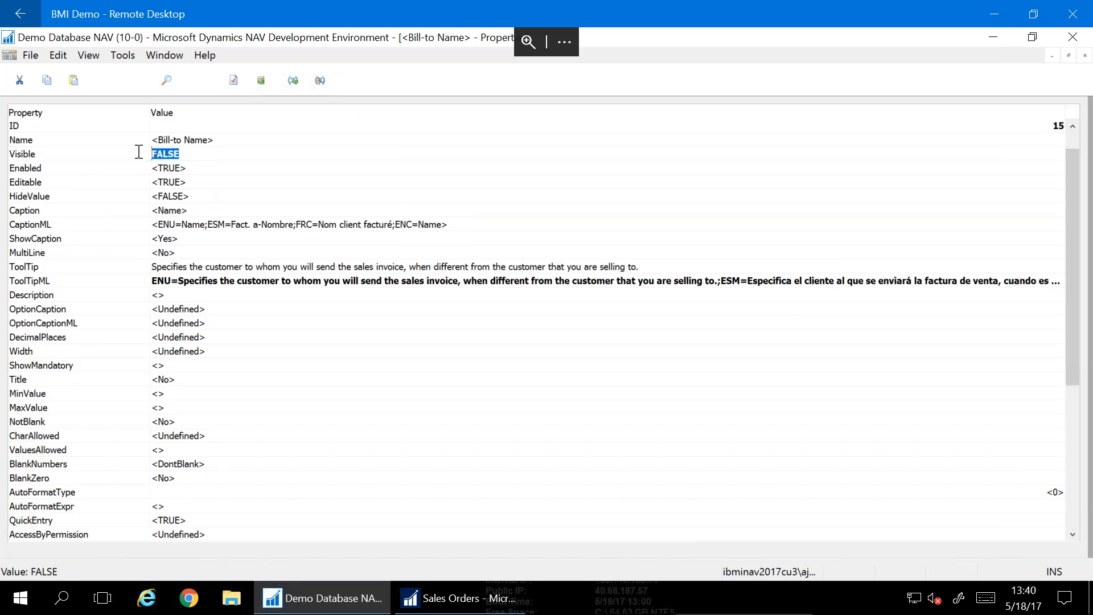
click(458, 609)
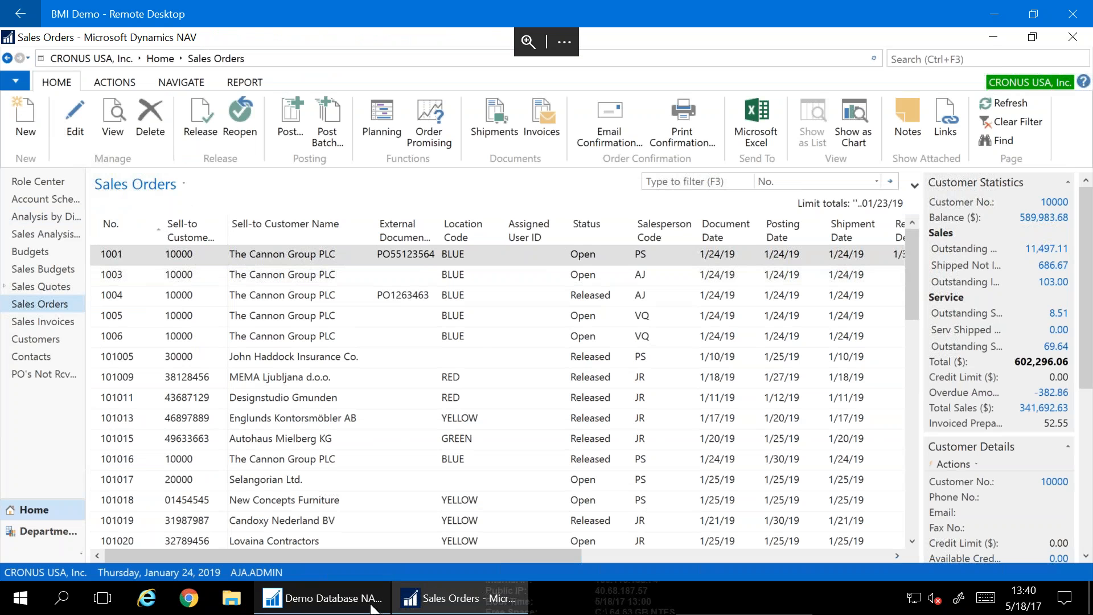
click(322, 598)
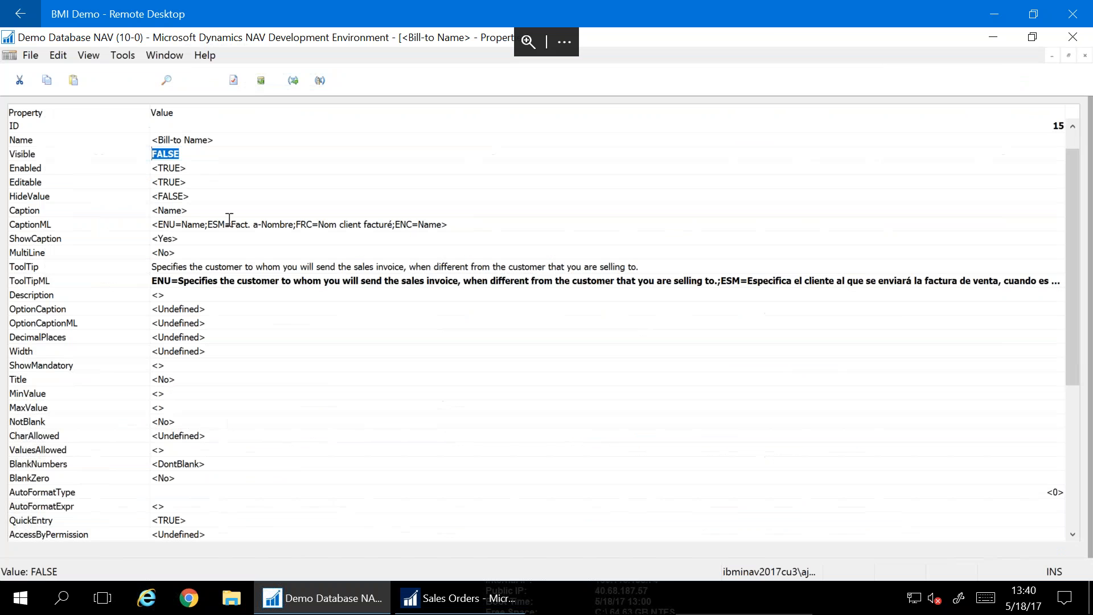
click(466, 590)
right_click(299, 221)
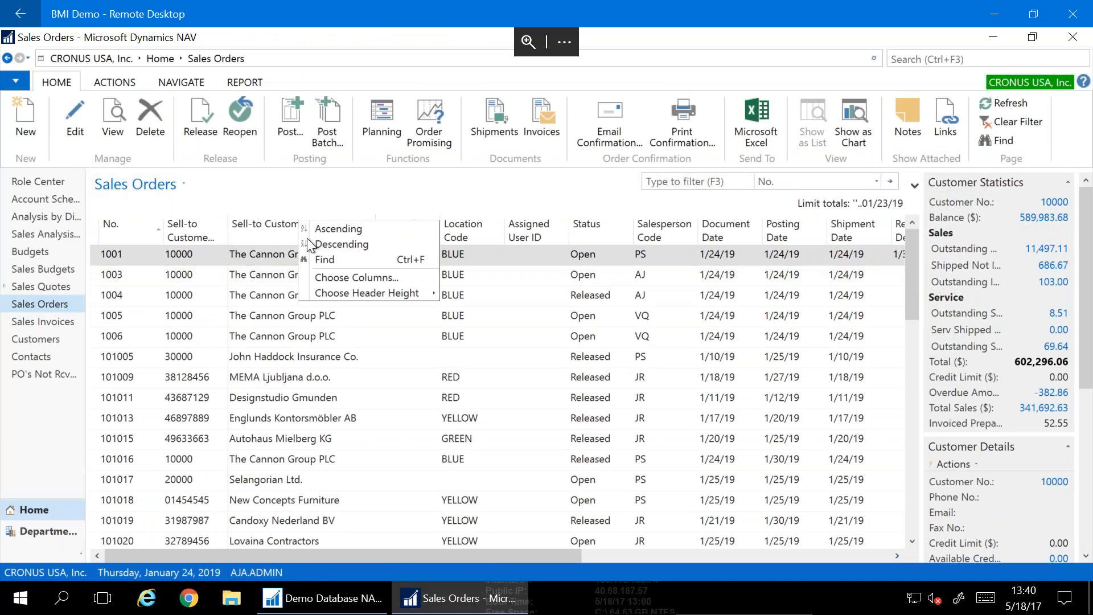
click(330, 274)
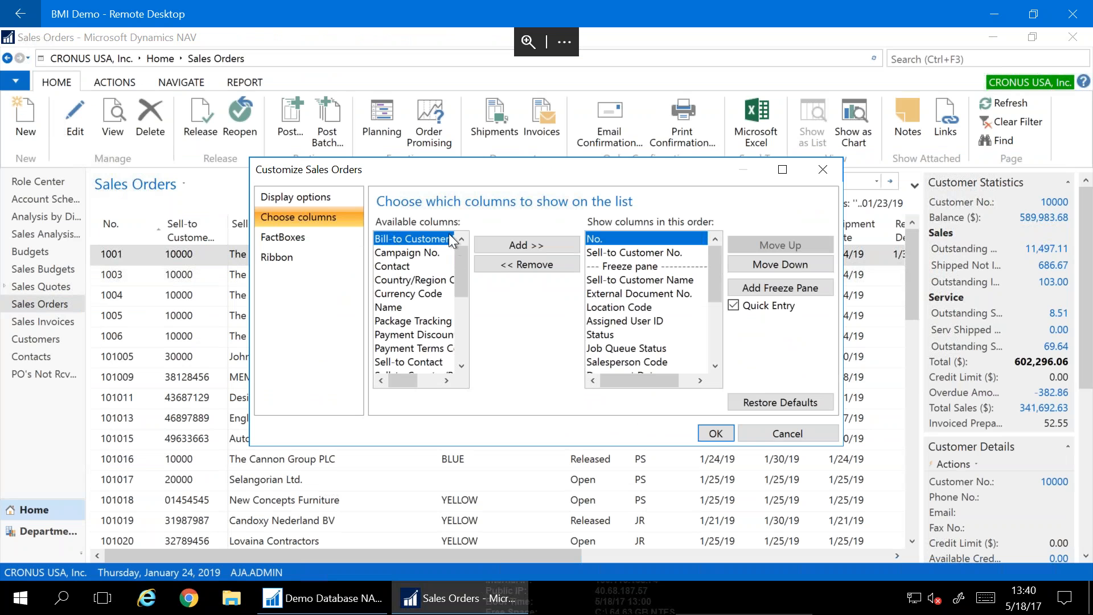
double_click(465, 169)
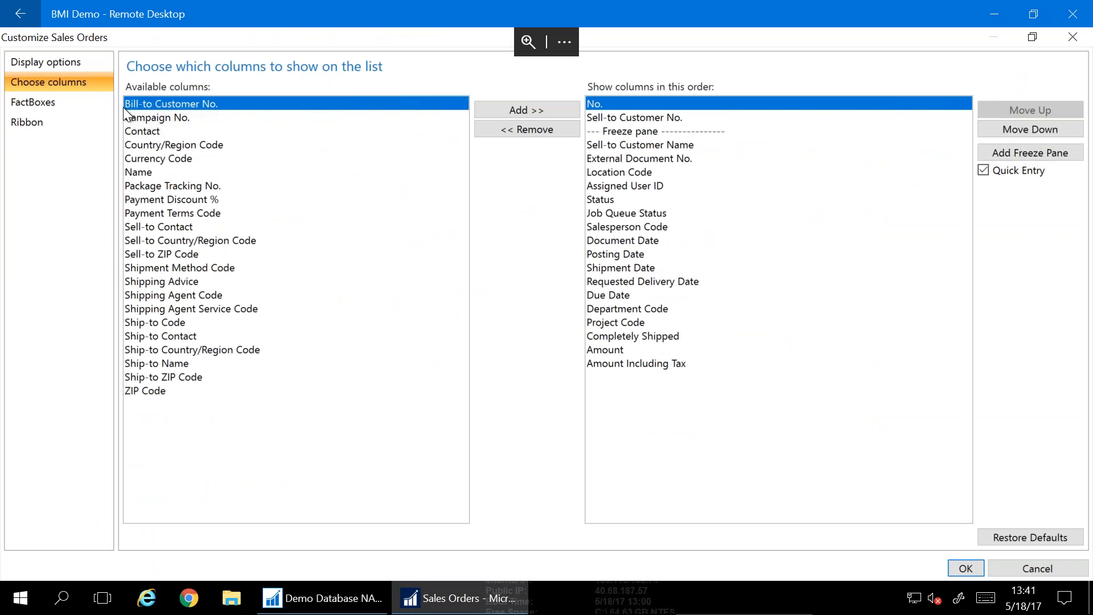
click(329, 597)
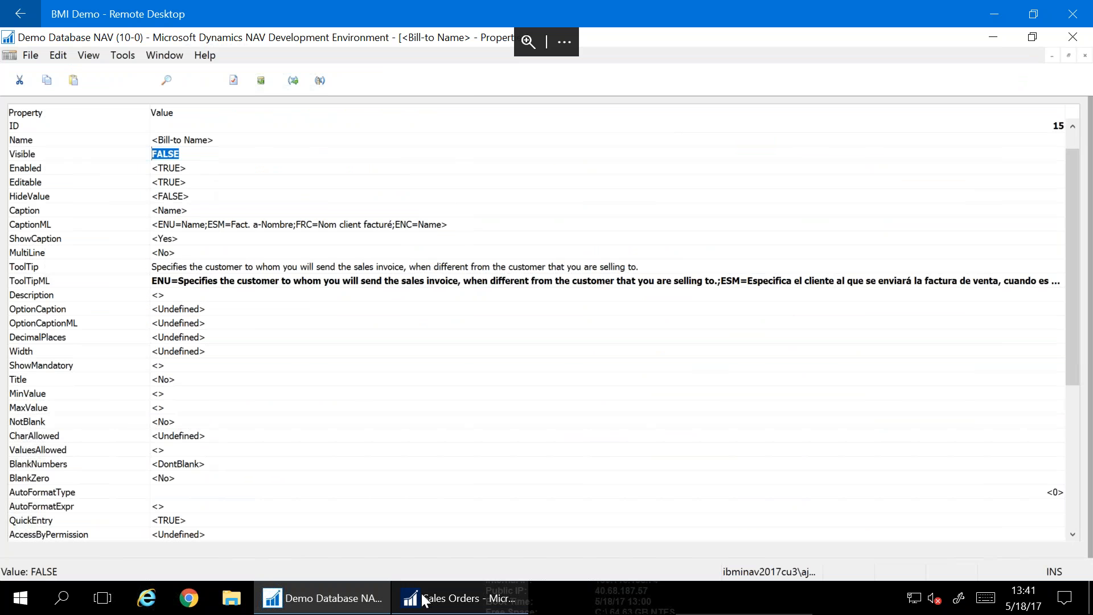
click(456, 598)
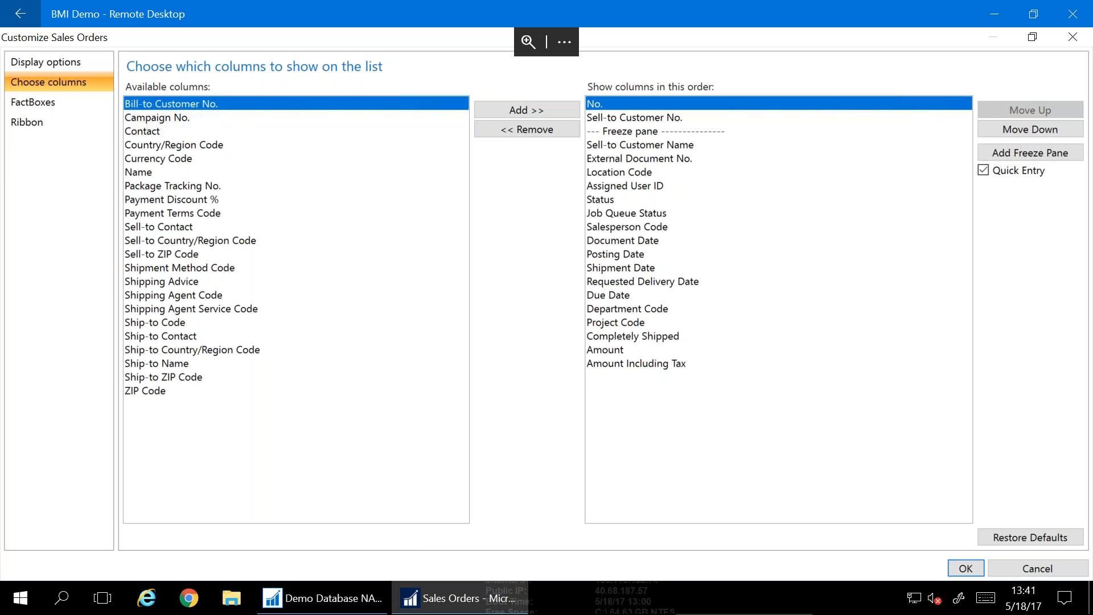
click(1073, 37)
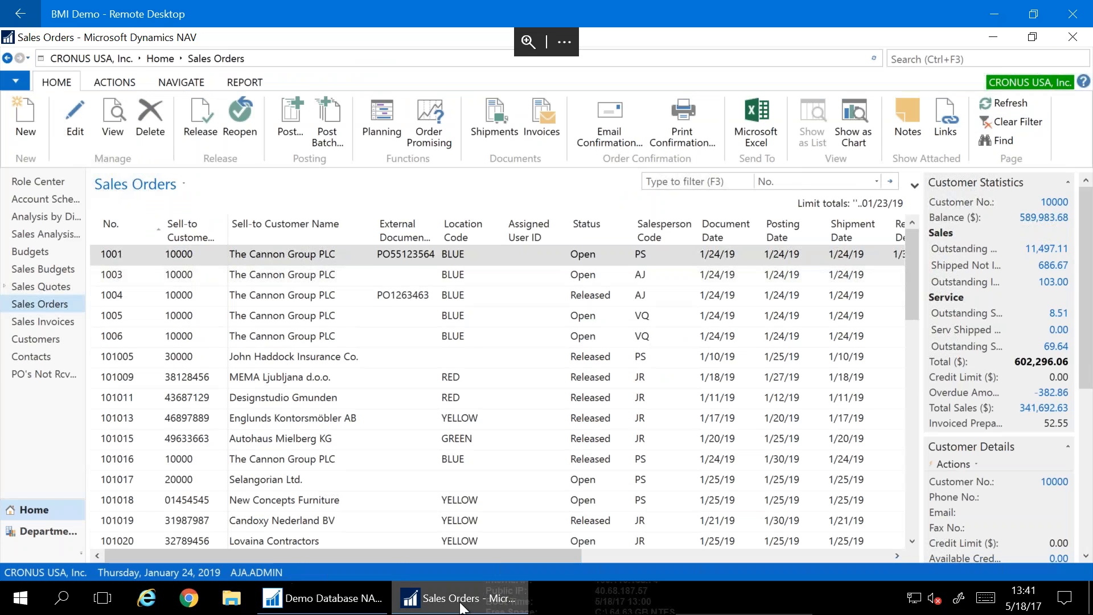
In the development environment, close the Bill-to Name properties and move to the field list's end
click(321, 598)
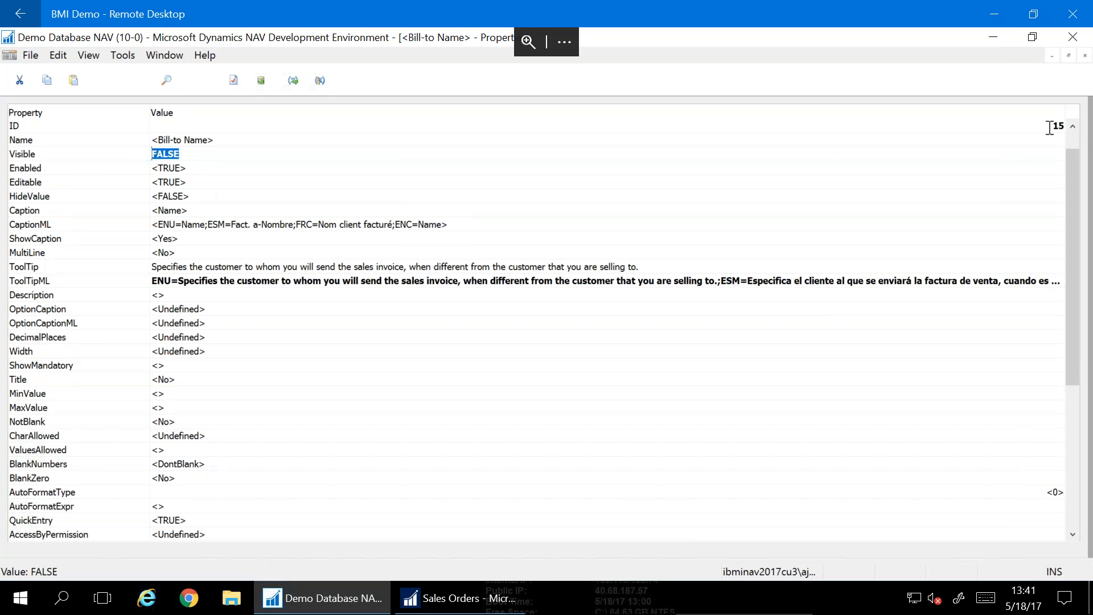
click(1085, 57)
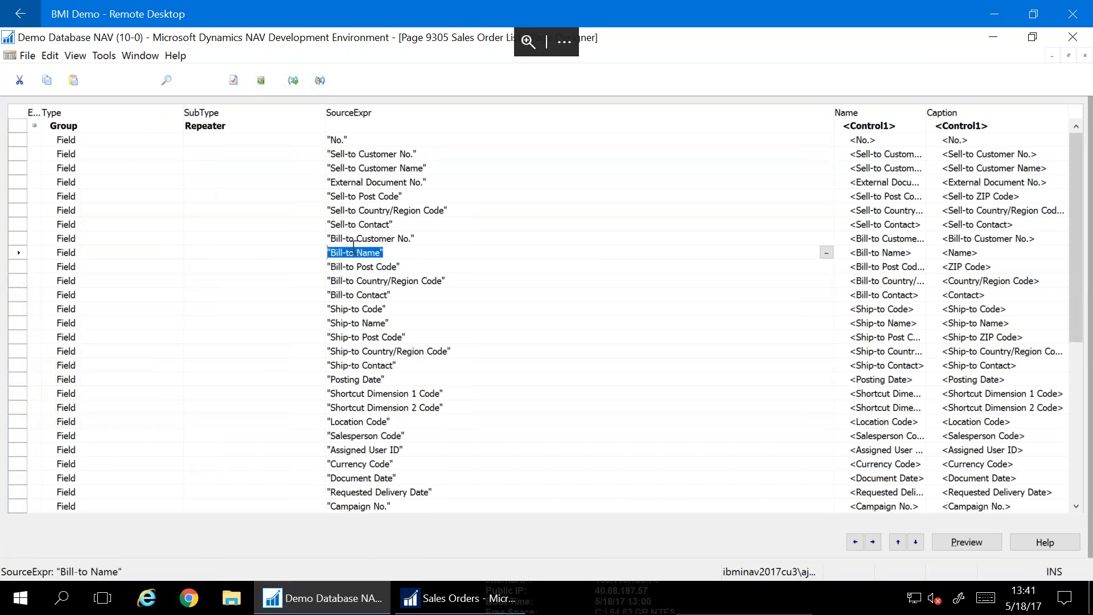
key(Down)
key(Down)
key(Down)
key(Down)
key(Down)
key(Down)
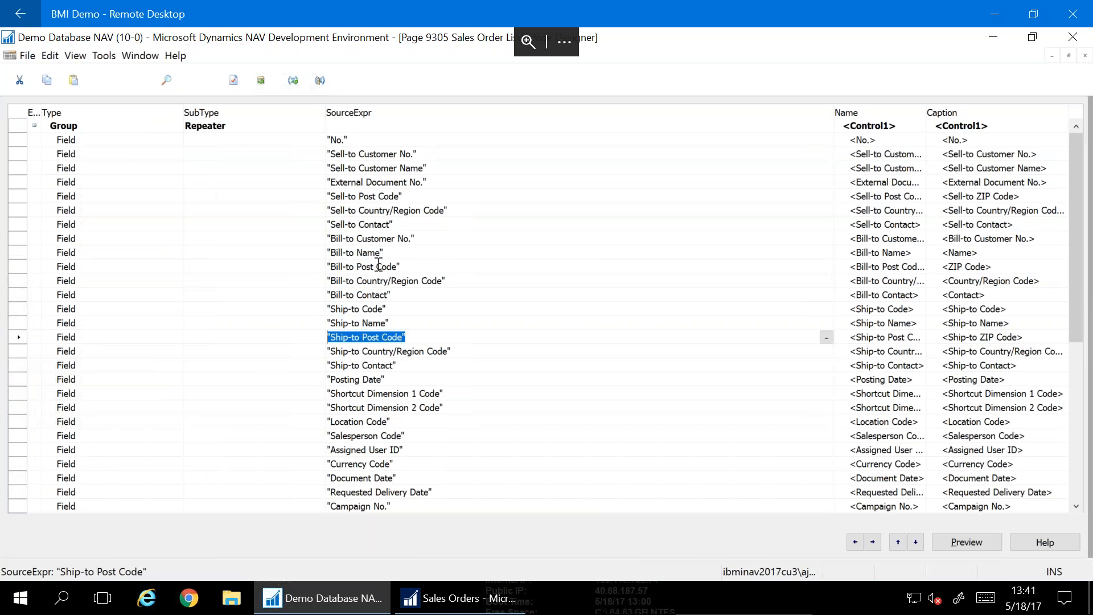
key(Down)
key(Down)
key(Down)
key(Down)
key(Down)
key(Down)
key(Down)
key(Down)
key(Down)
key(Down)
key(Down)
key(Down)
key(Down)
key(Down)
key(Down)
key(Down)
key(Down)
key(Down)
key(Down)
key(Down)
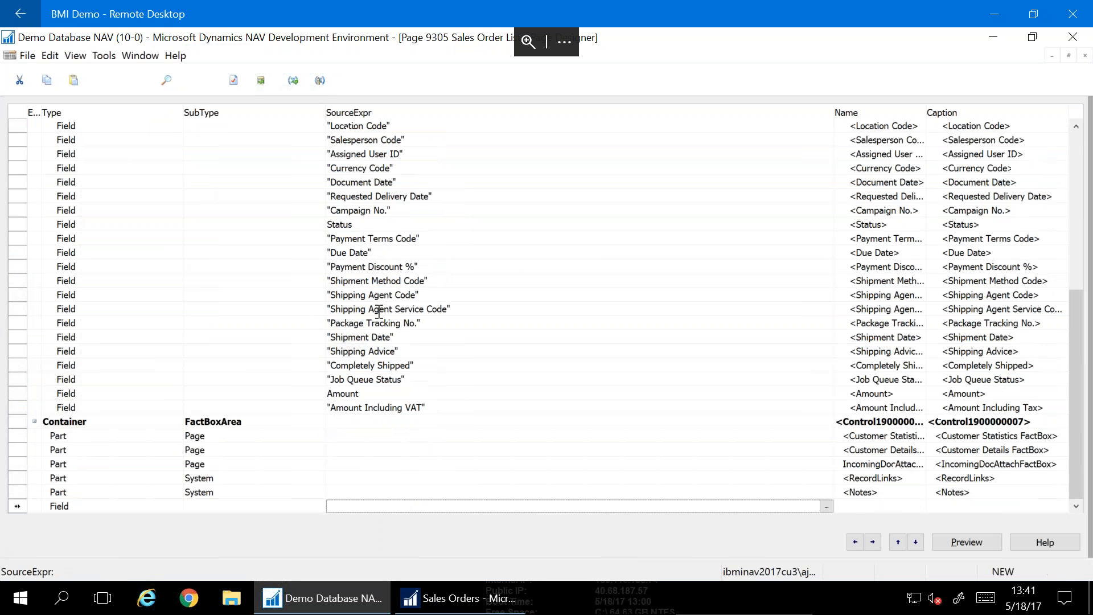
Insert a blank field row above the FactBoxArea container and bring up the Field Menu
click(16, 425)
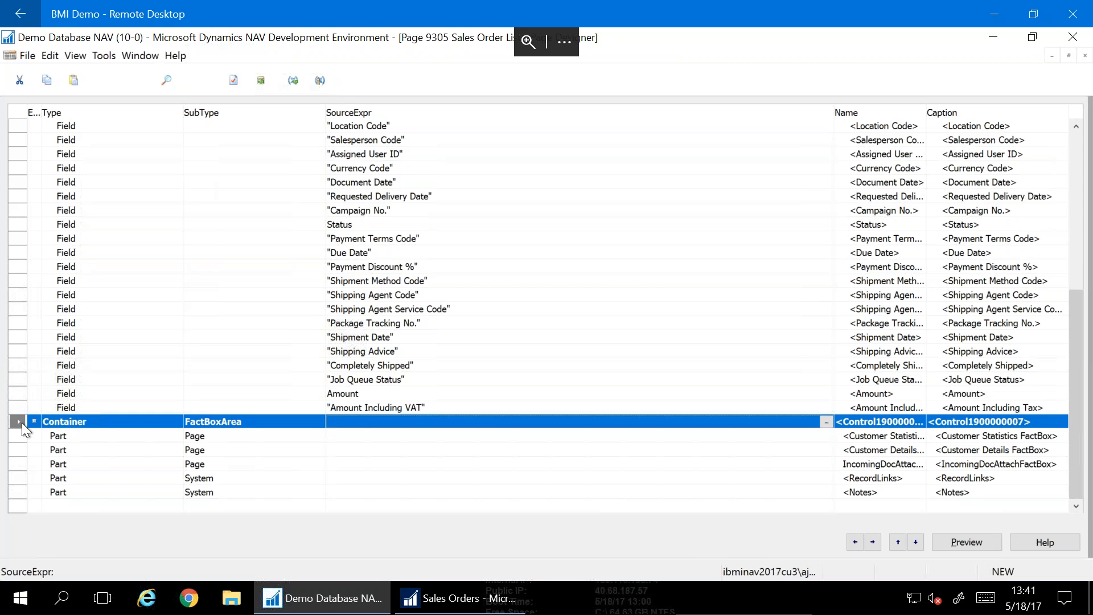
key(F3)
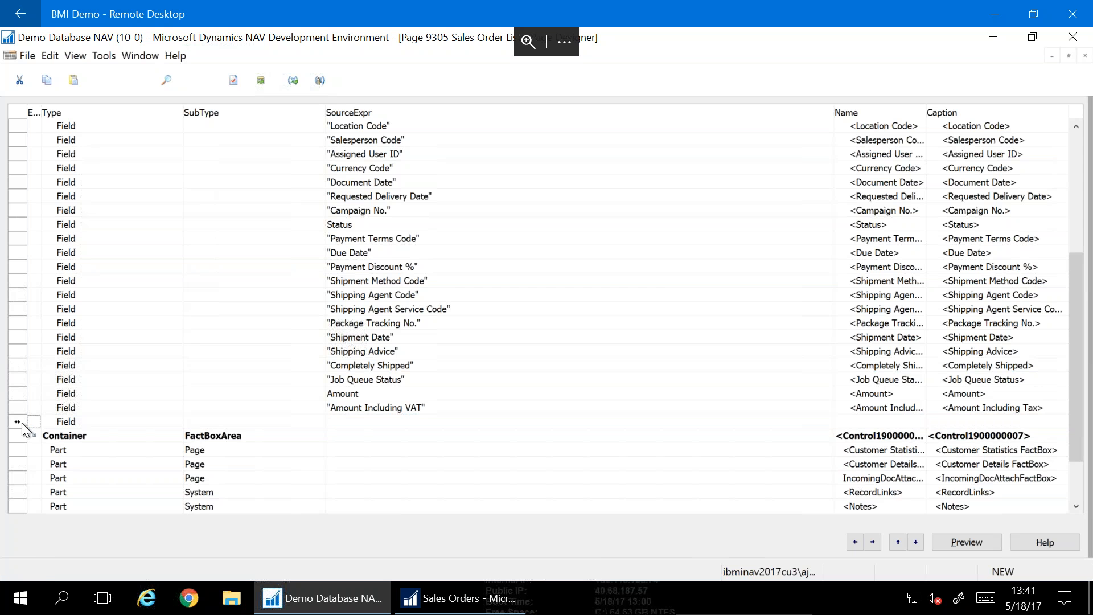
click(443, 422)
click(268, 86)
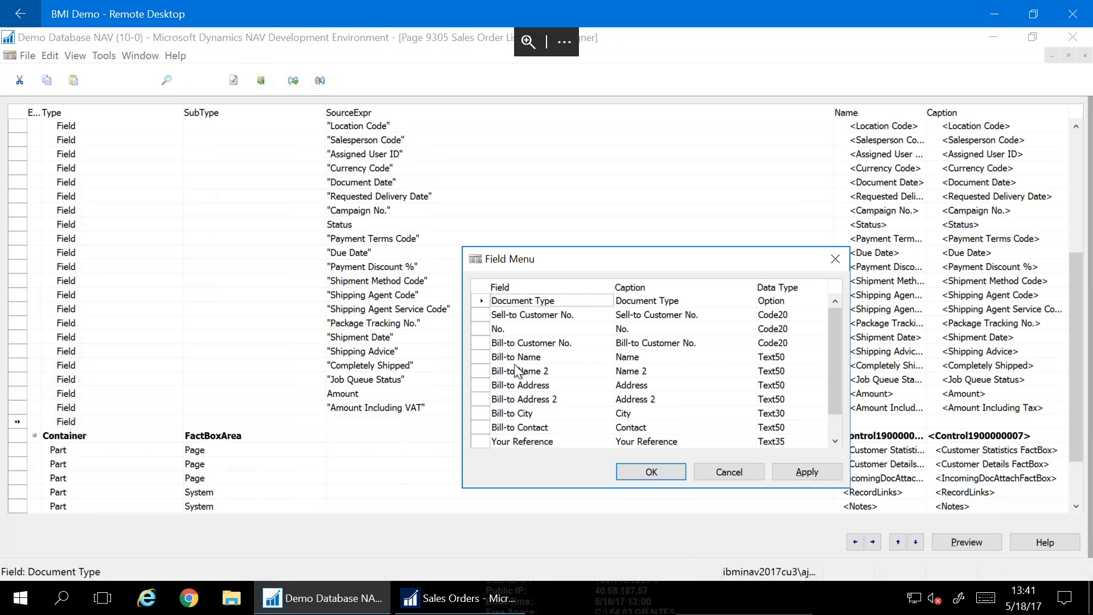
Browse the available fields, cancel without inserting one, and close the Sales Order List designer
click(517, 370)
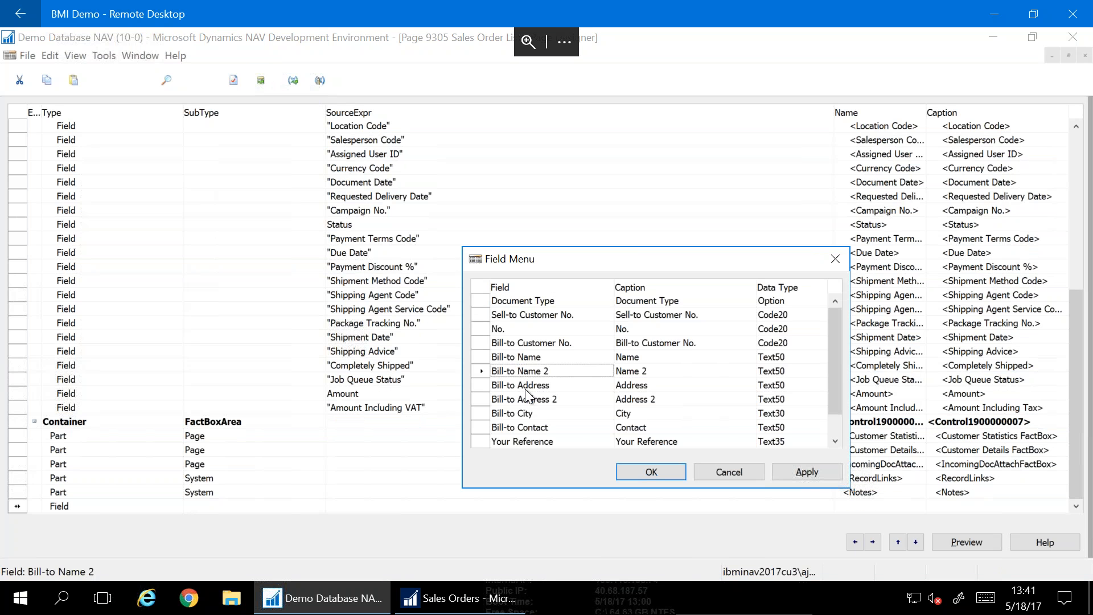
click(835, 436)
click(840, 445)
click(840, 445)
click(841, 445)
click(841, 445)
click(841, 445)
drag(841, 447, 841, 447)
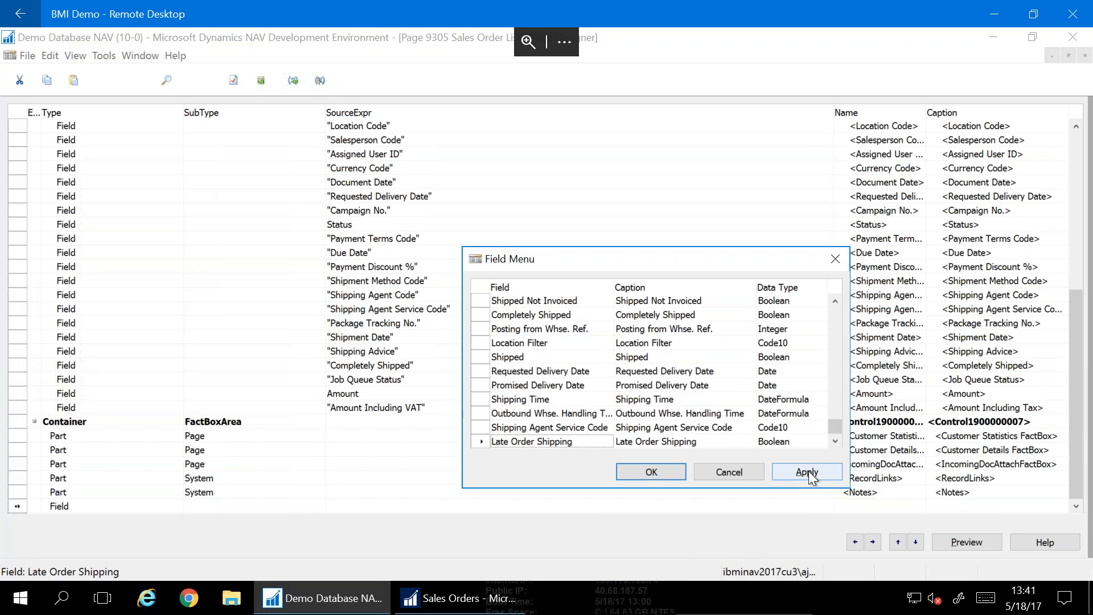
click(732, 471)
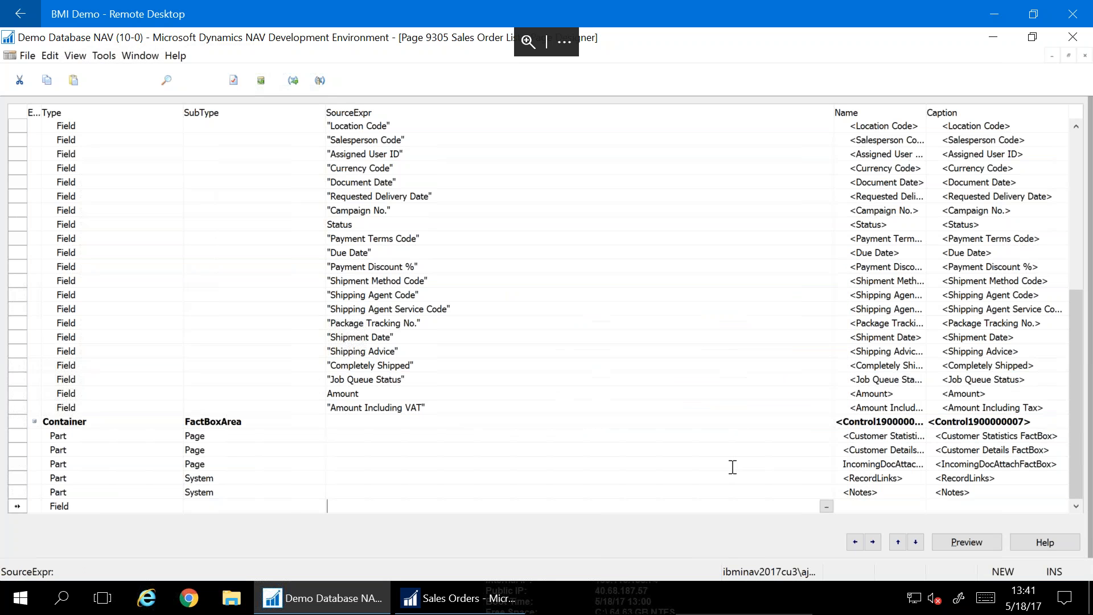
click(1085, 55)
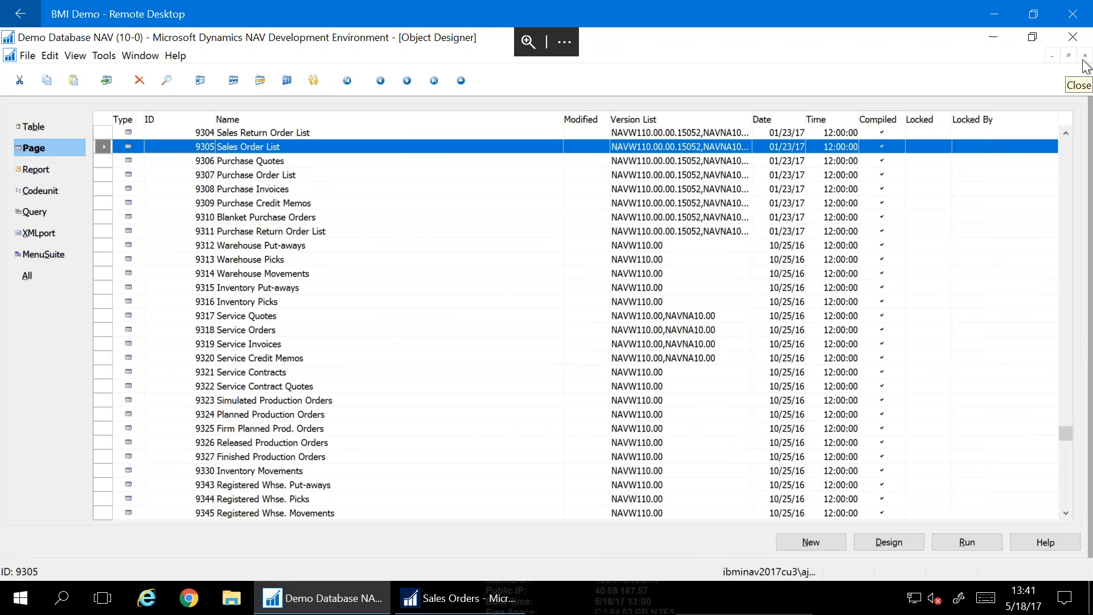
Close the Object Designer and advance the presentation to the next slide
click(1085, 57)
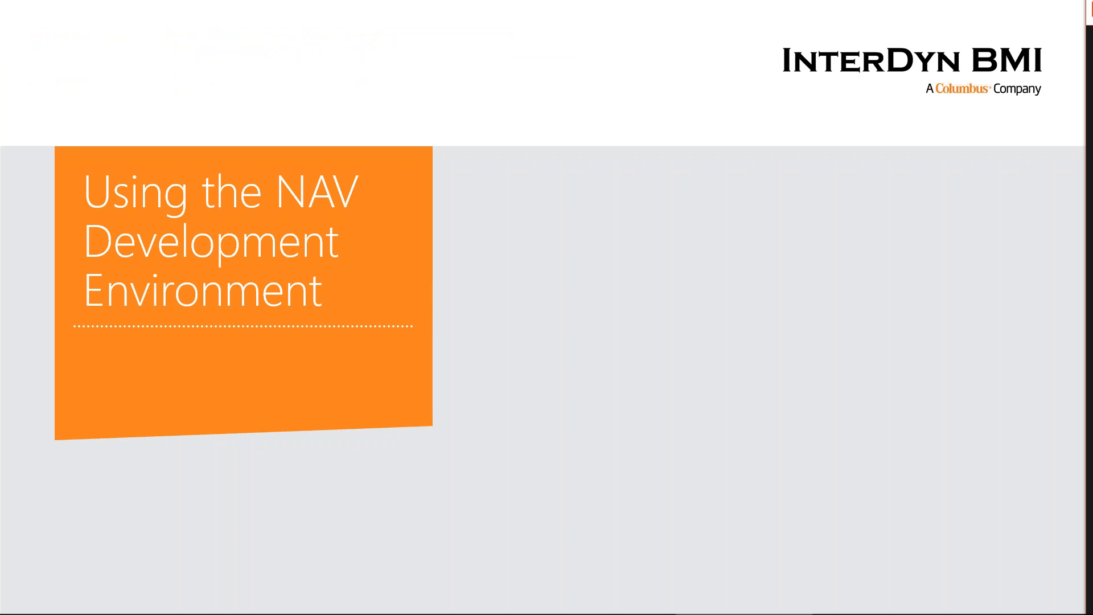
click(90, 215)
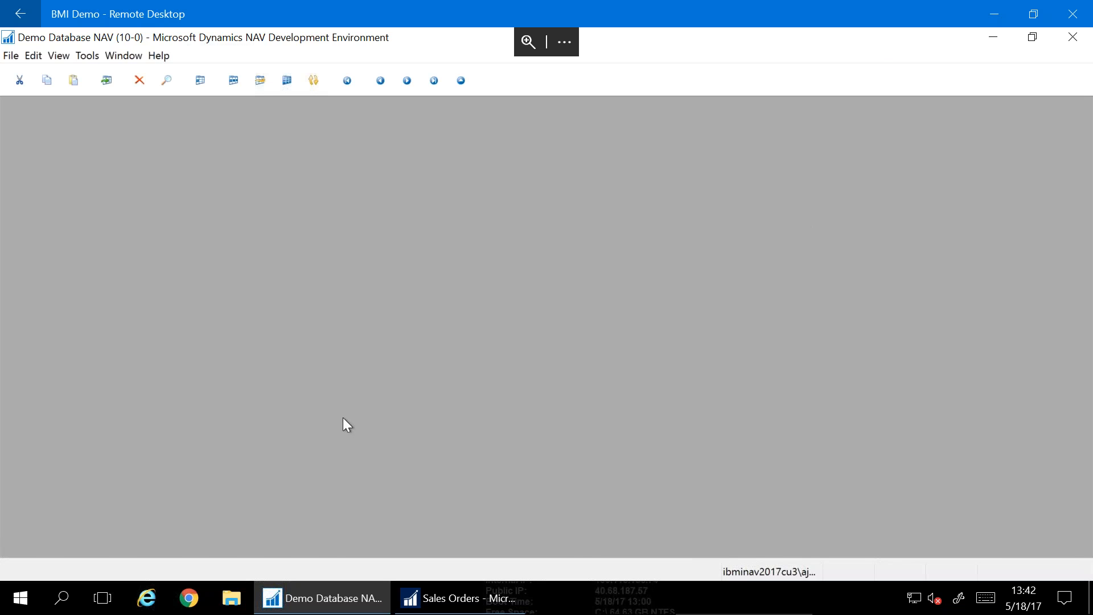
From Sales Orders, search 'web services' and open the Web Services page
click(418, 586)
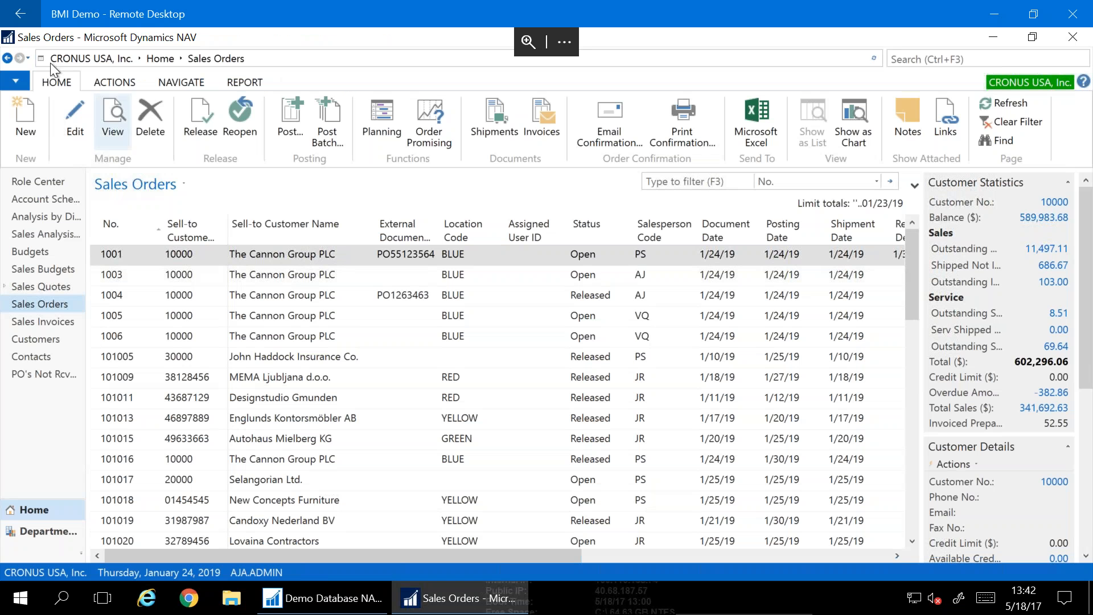
click(972, 60)
text(web se)
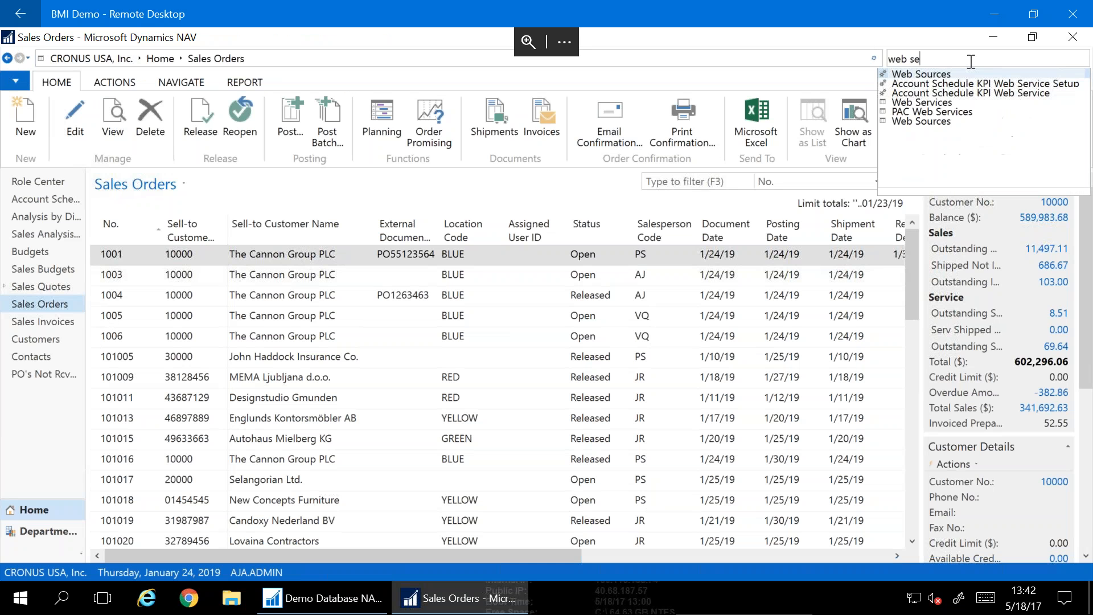
text(rvices)
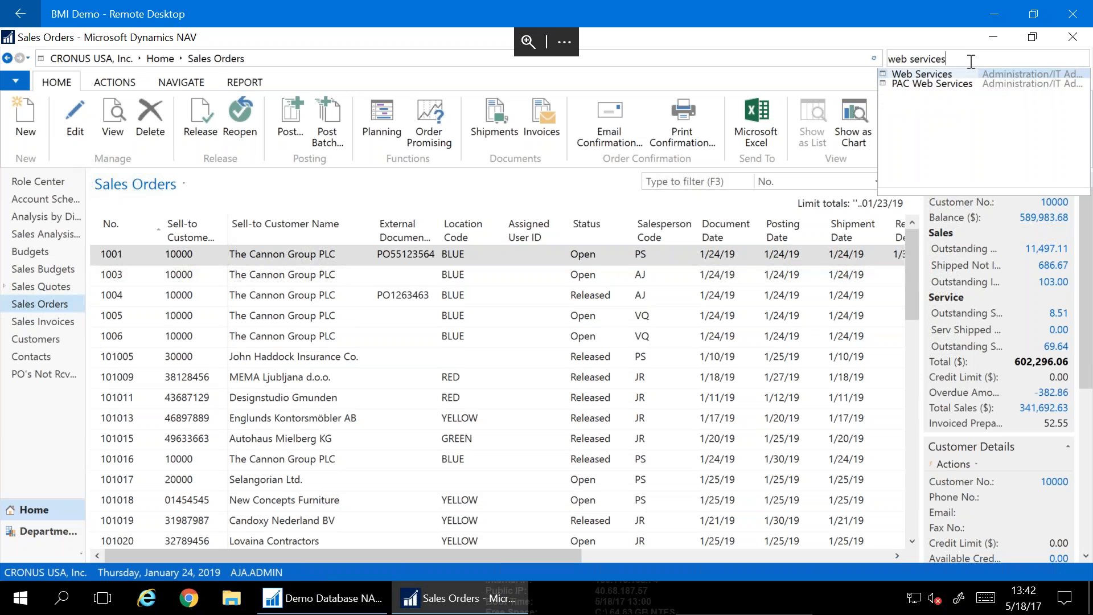
click(911, 74)
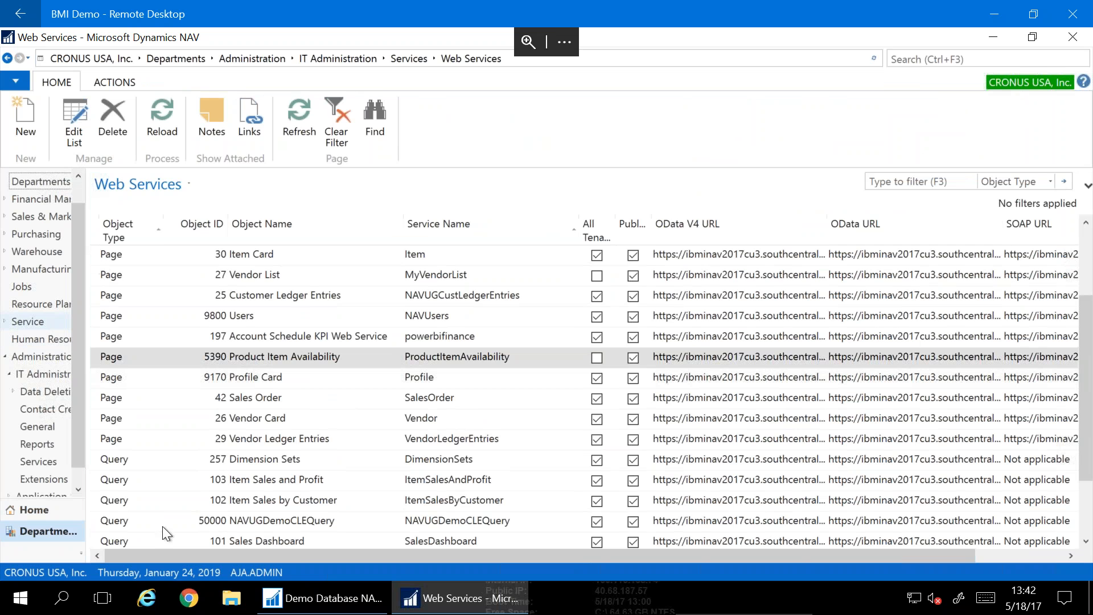
Add a new web service entry with Object Type Page and Object ID 9305 (Sales Orders)
click(16, 105)
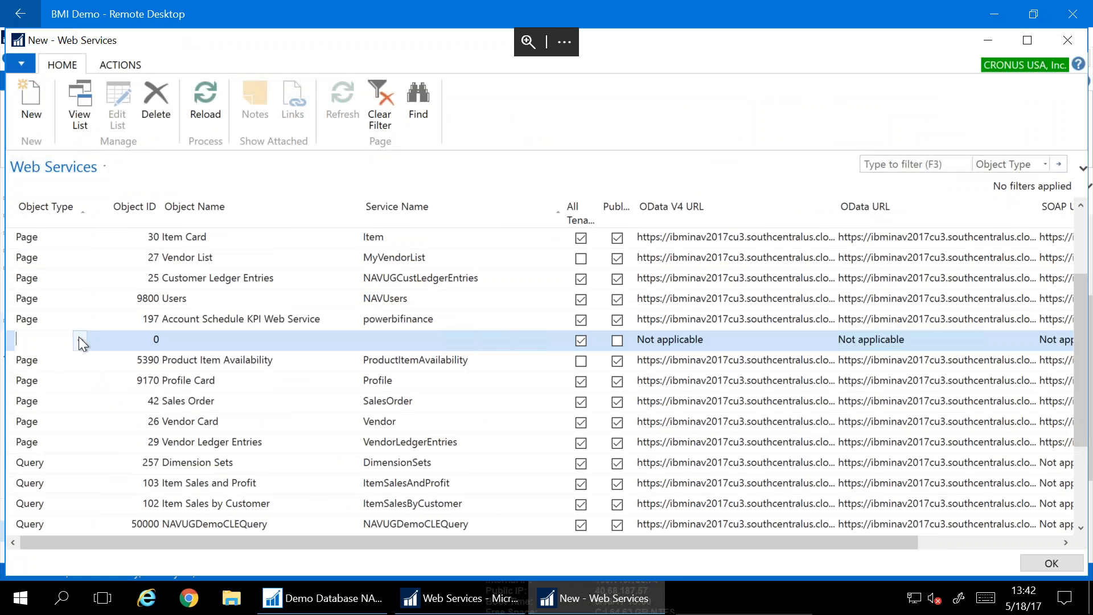
click(81, 340)
click(45, 368)
click(146, 342)
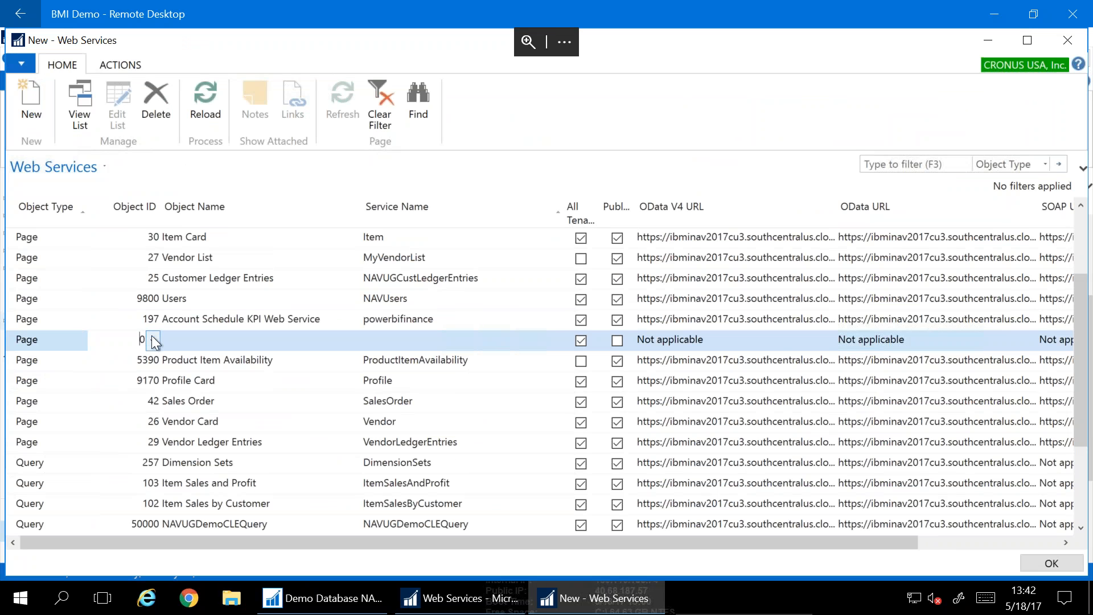
click(154, 341)
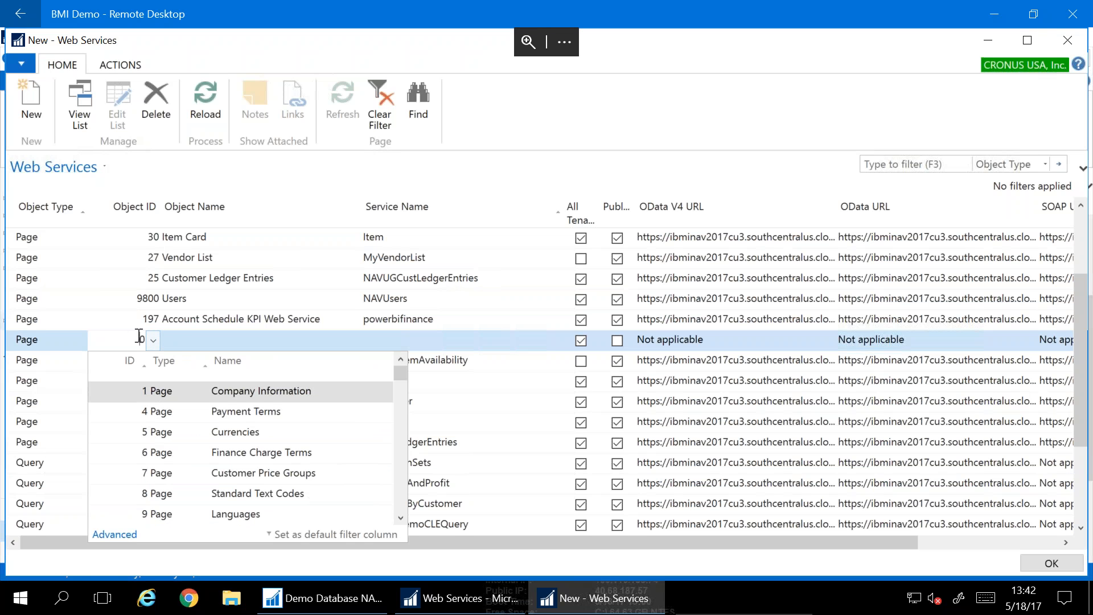
text(930)
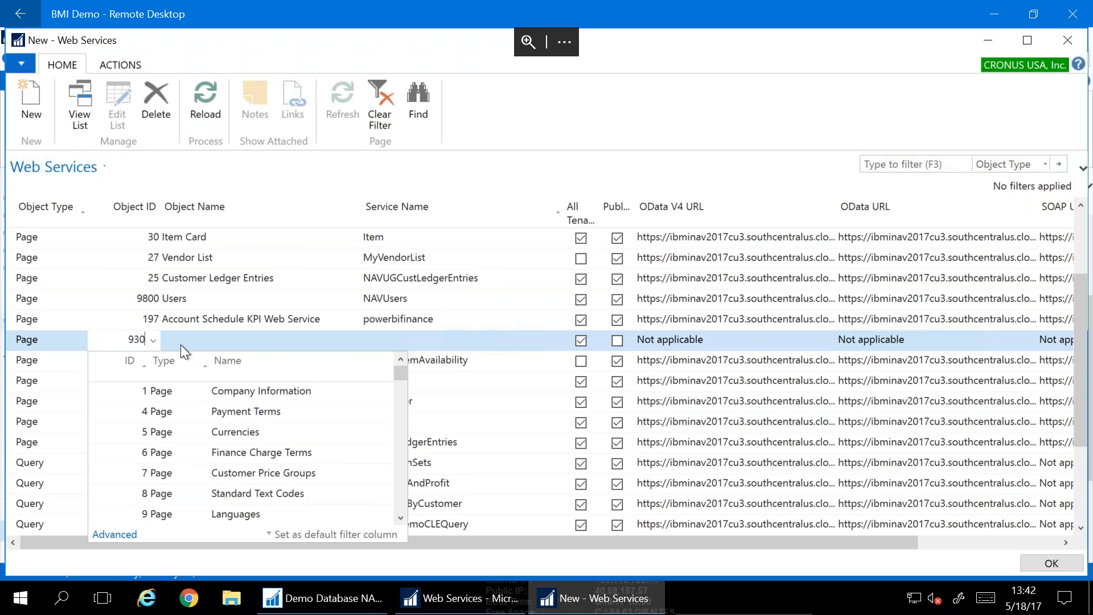
text(5)
key(Tab)
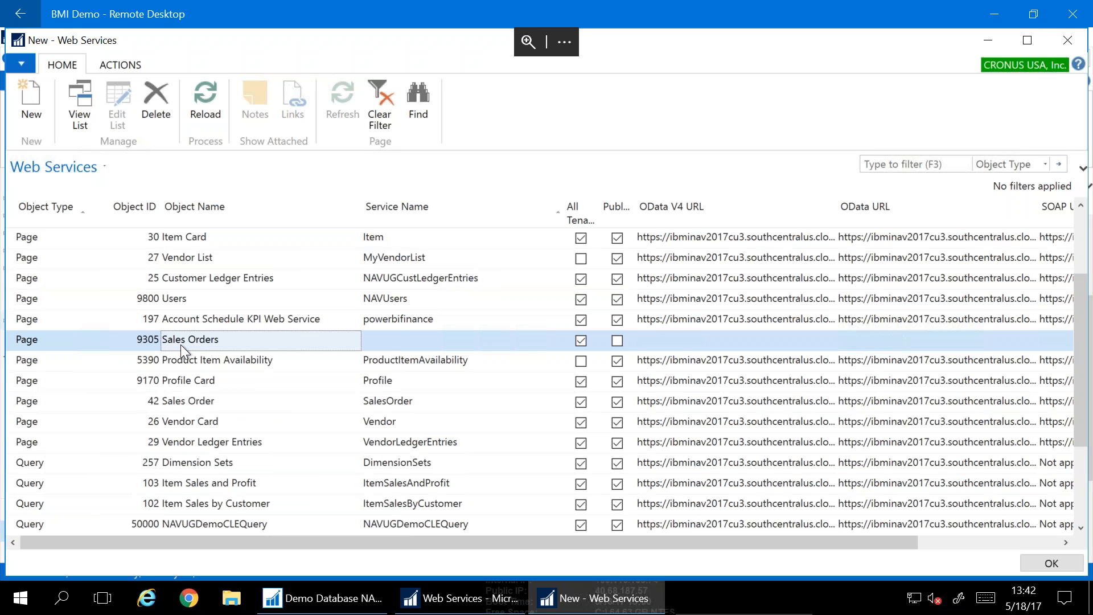
Give the new entry the service name SalesOrders
click(401, 346)
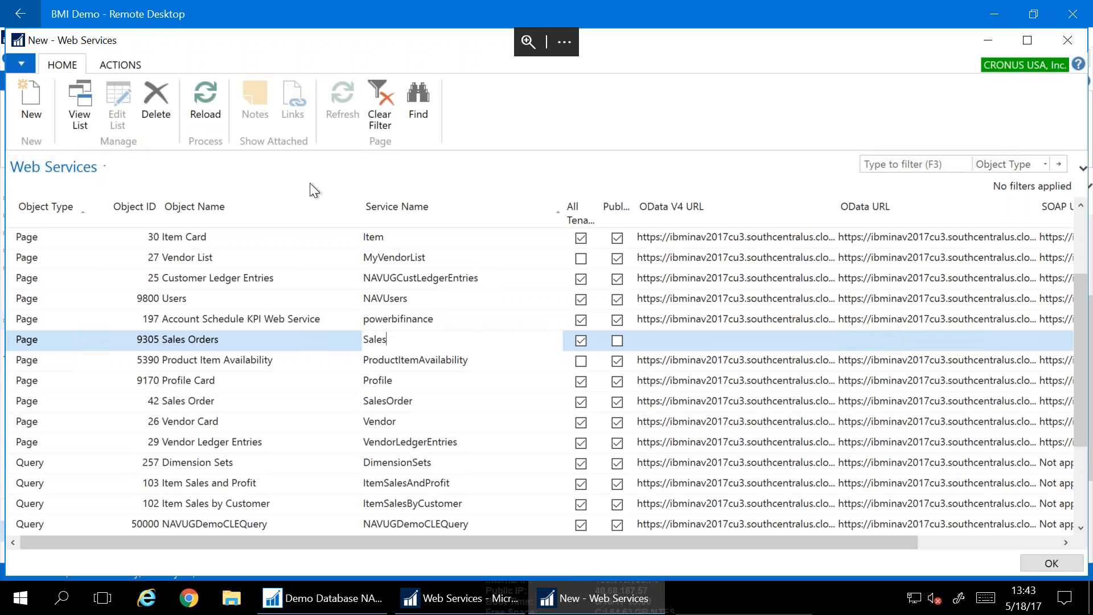
text(_Order)
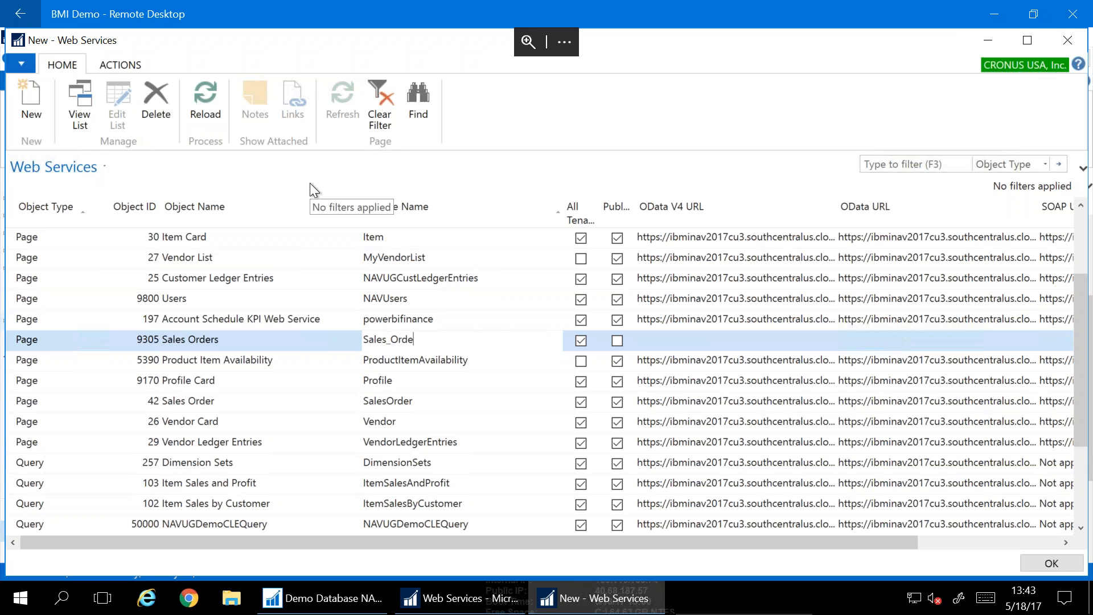
key(BackSpace)
key(BackSpace)
key(BackSpace)
key(BackSpace)
key(BackSpace)
key(BackSpace)
text(Orders)
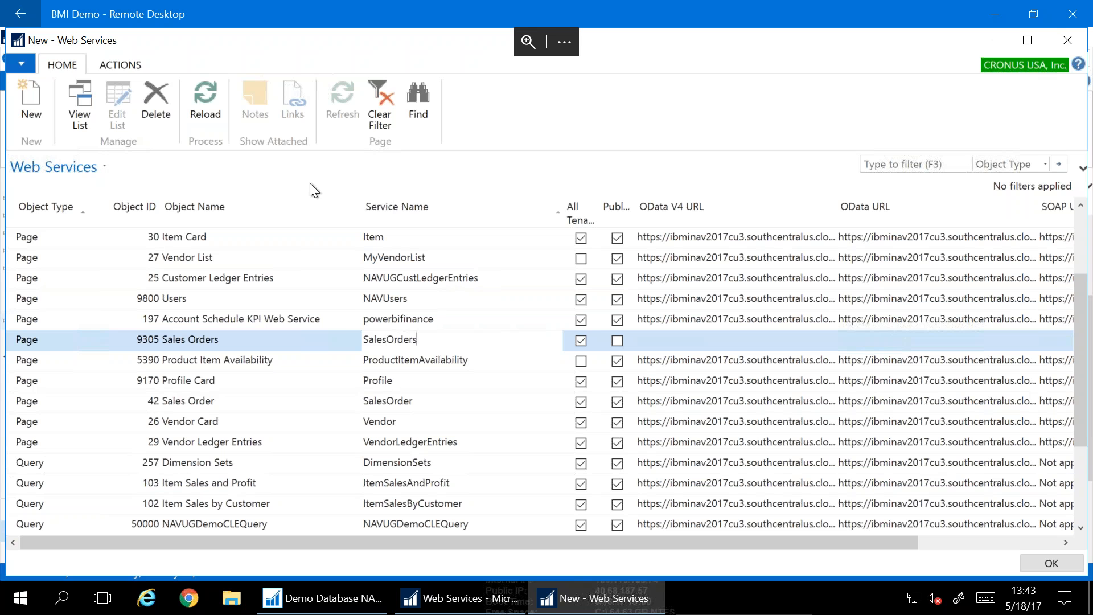
key(Tab)
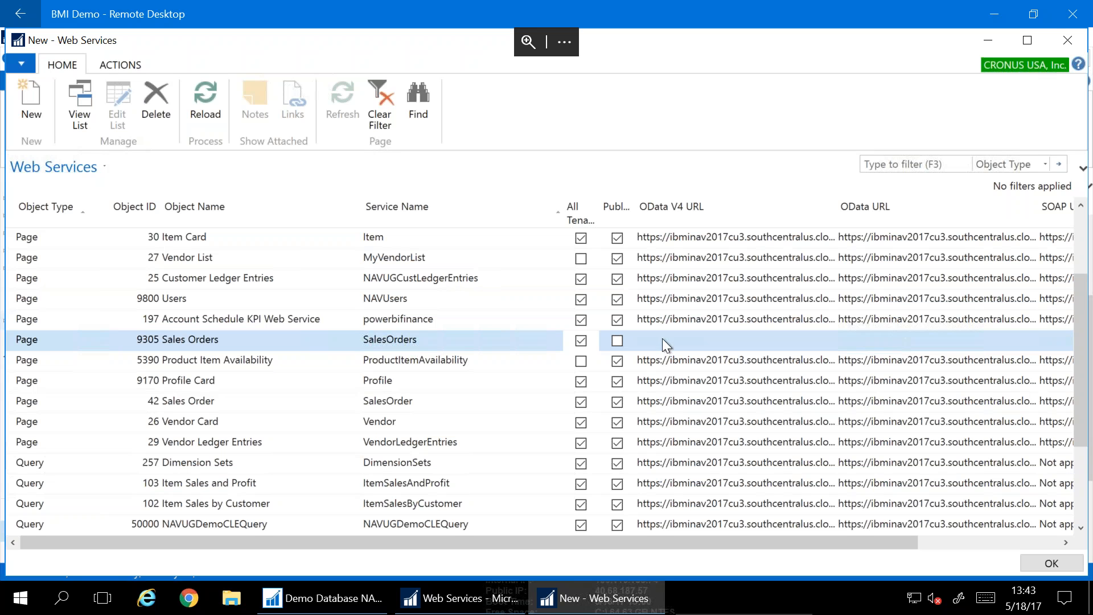
Publish the SalesOrders service and scroll its OData URL into view
click(618, 340)
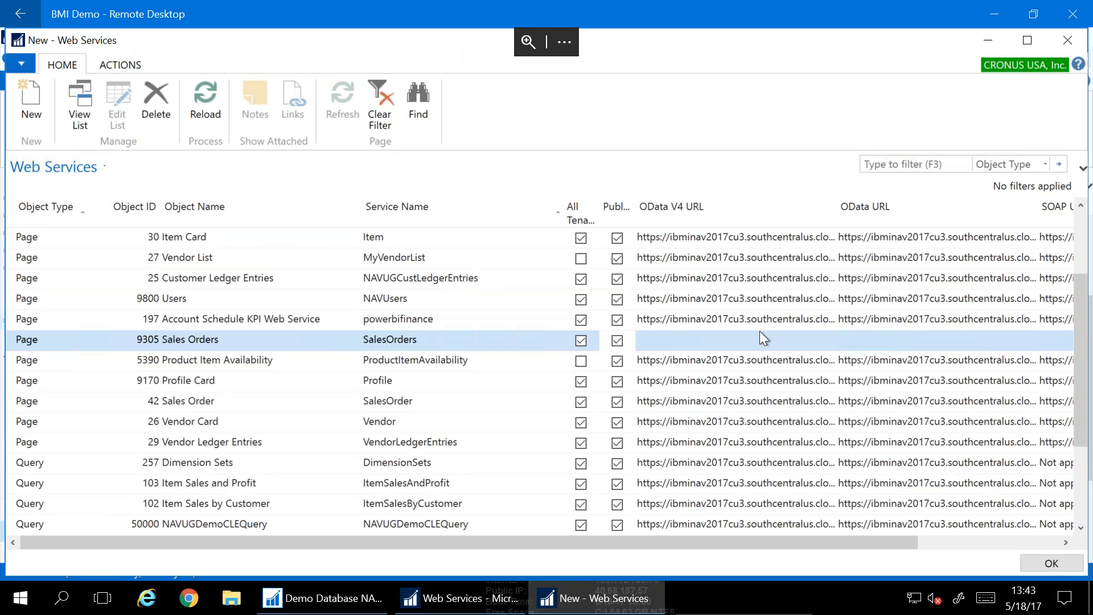
click(879, 337)
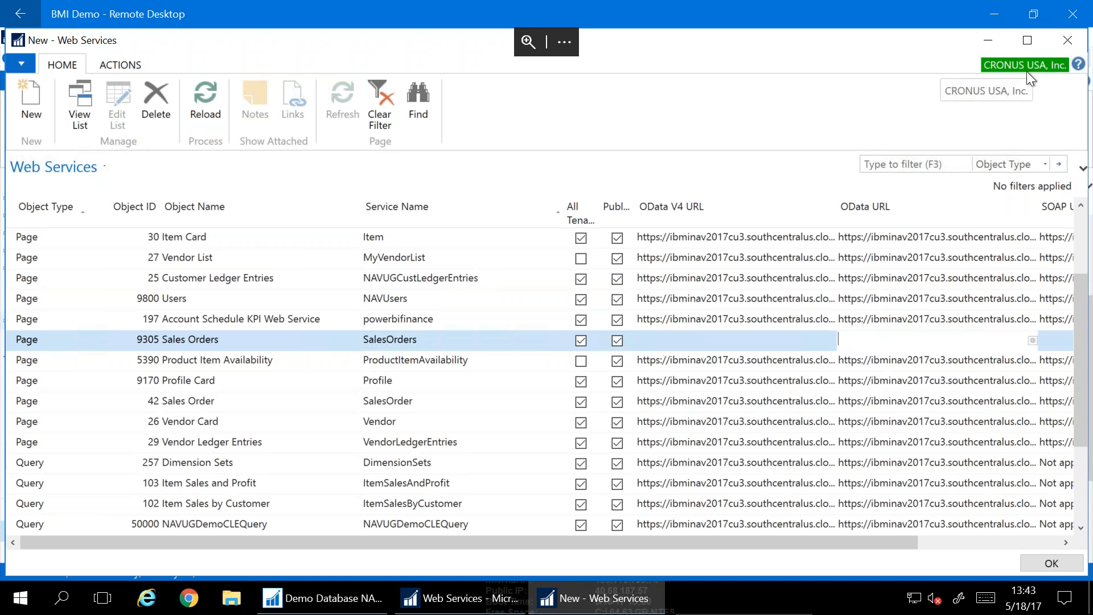
click(893, 381)
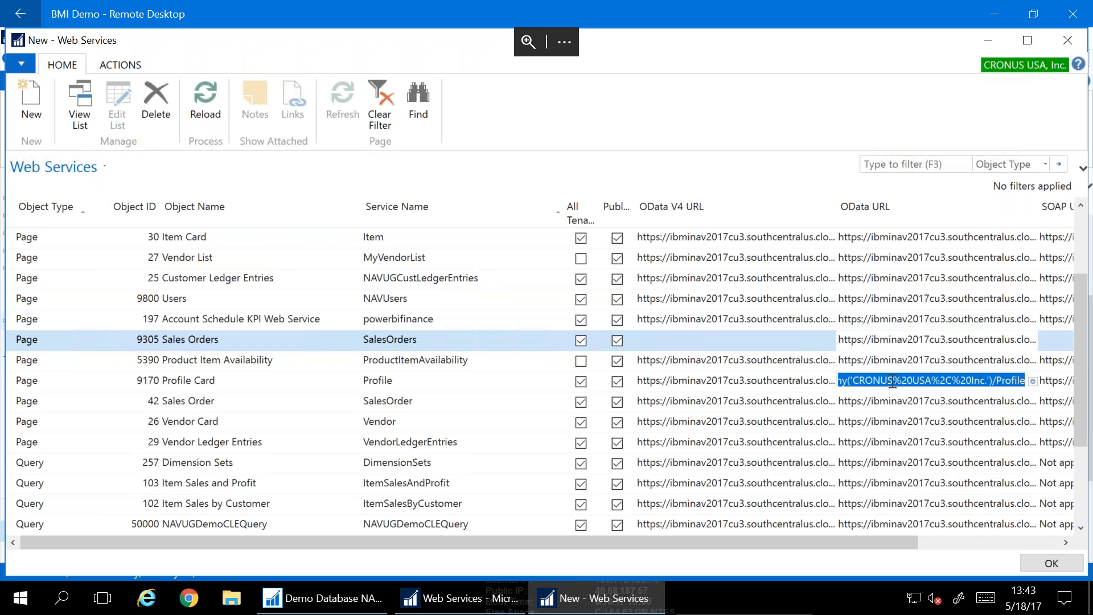
click(863, 342)
drag(862, 342, 822, 341)
Select the whole SalesOrders OData URL and copy it
click(851, 341)
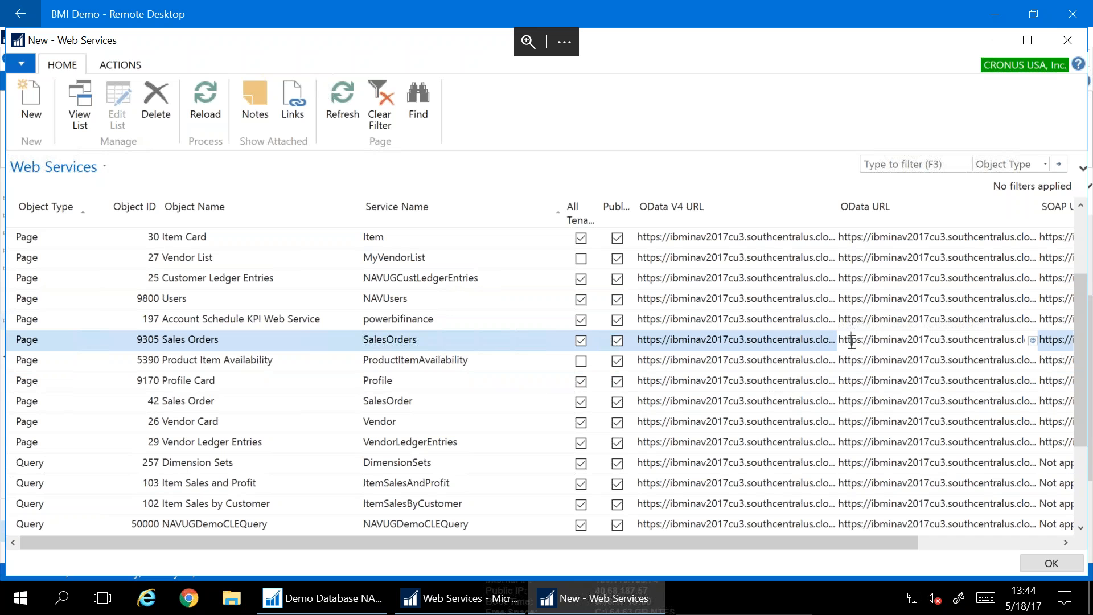
click(858, 342)
key(ctrl+a)
right_click(864, 346)
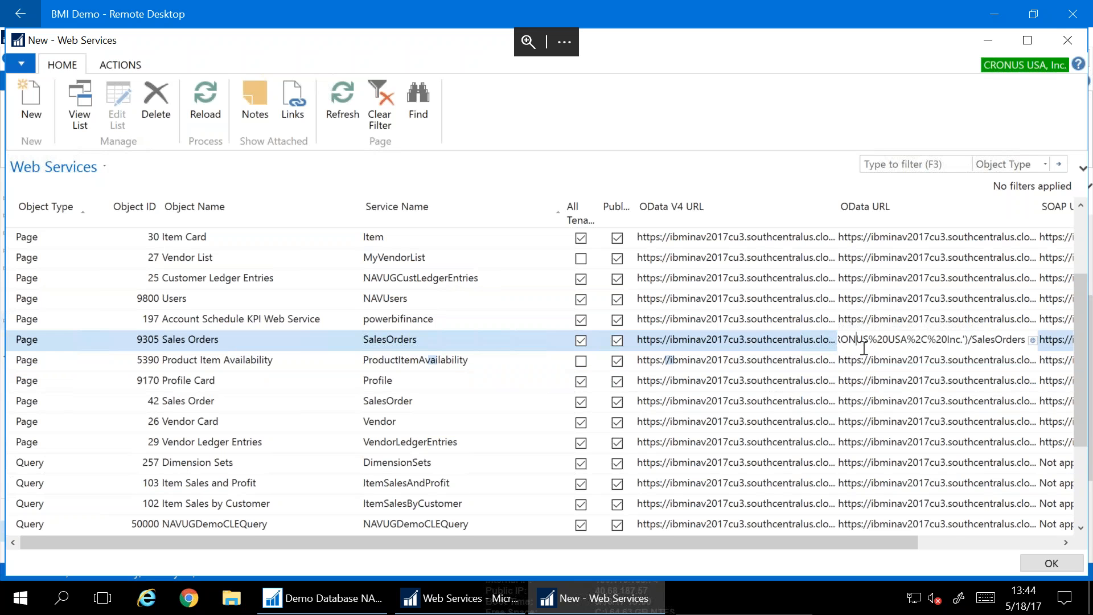
click(866, 281)
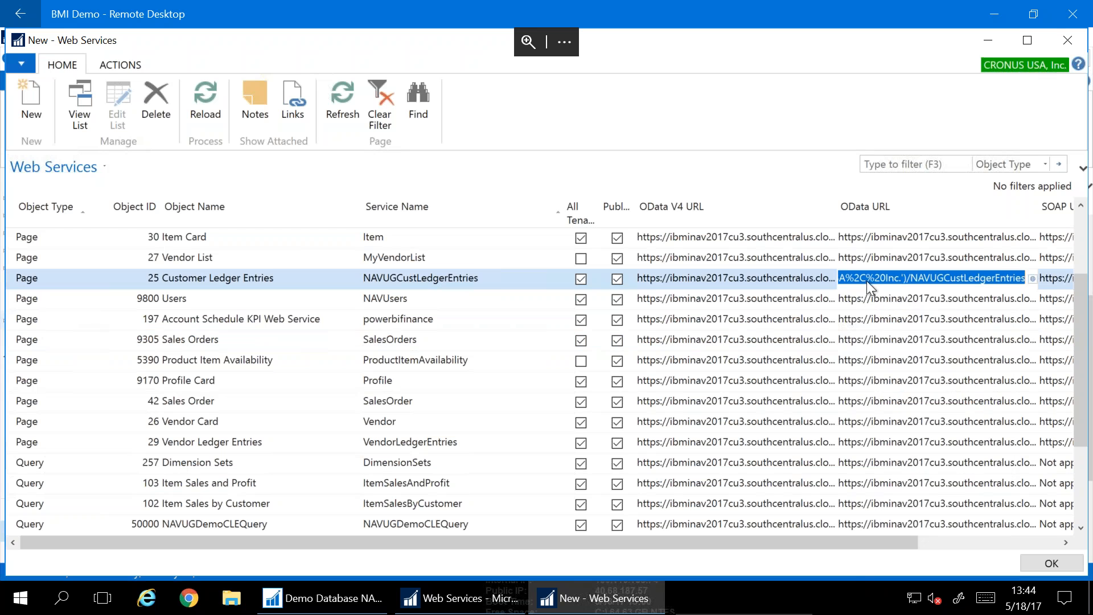
click(877, 344)
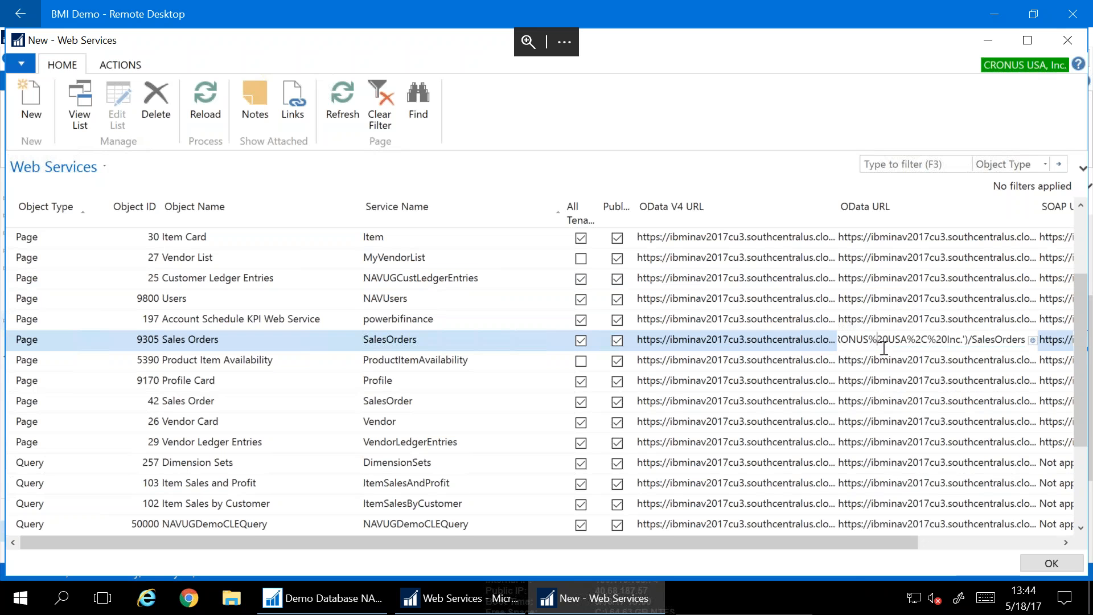
right_click(877, 343)
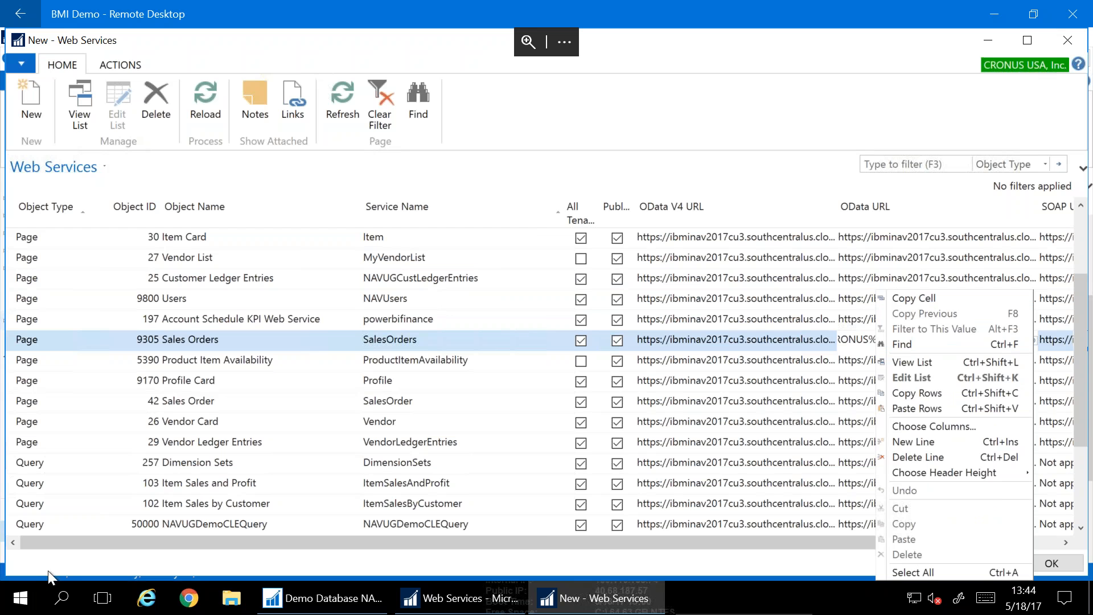
click(20, 598)
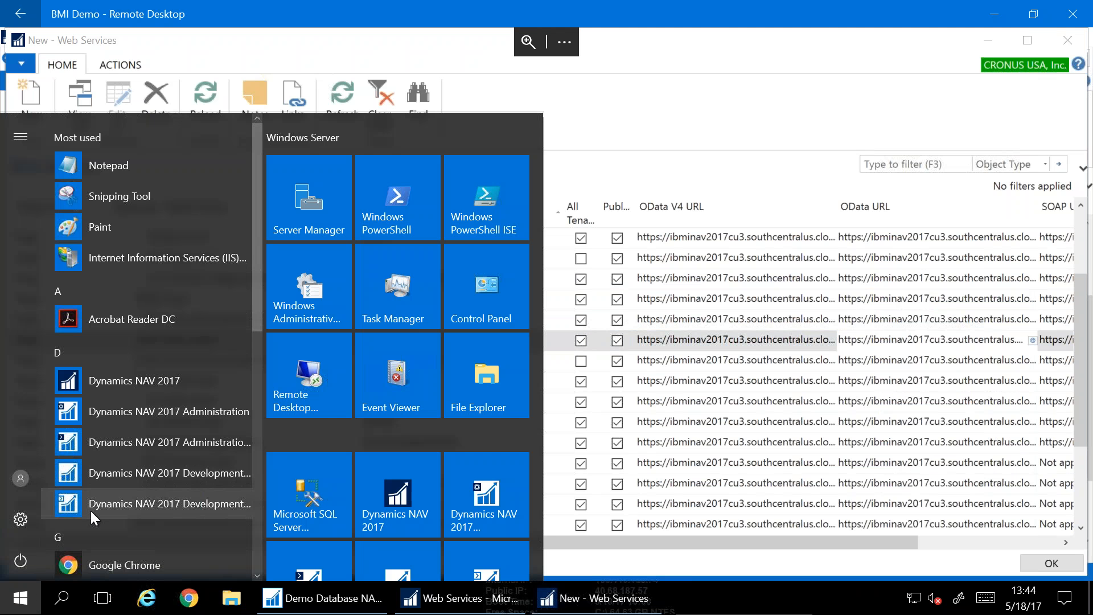
Launch Notepad and paste the SalesOrders OData URL into it
text(notep)
key(Return)
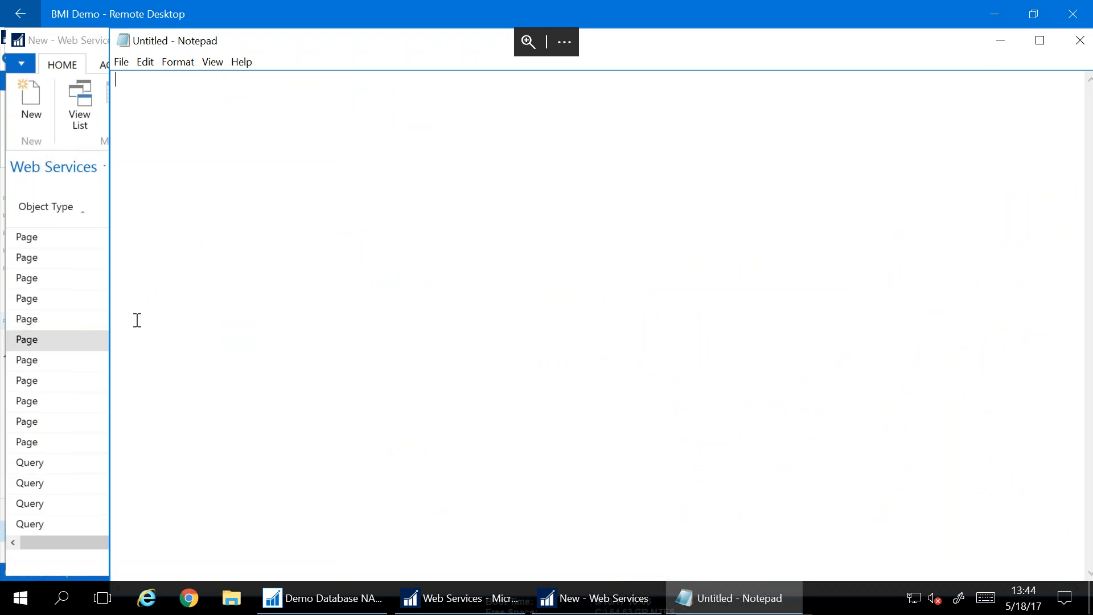
click(998, 36)
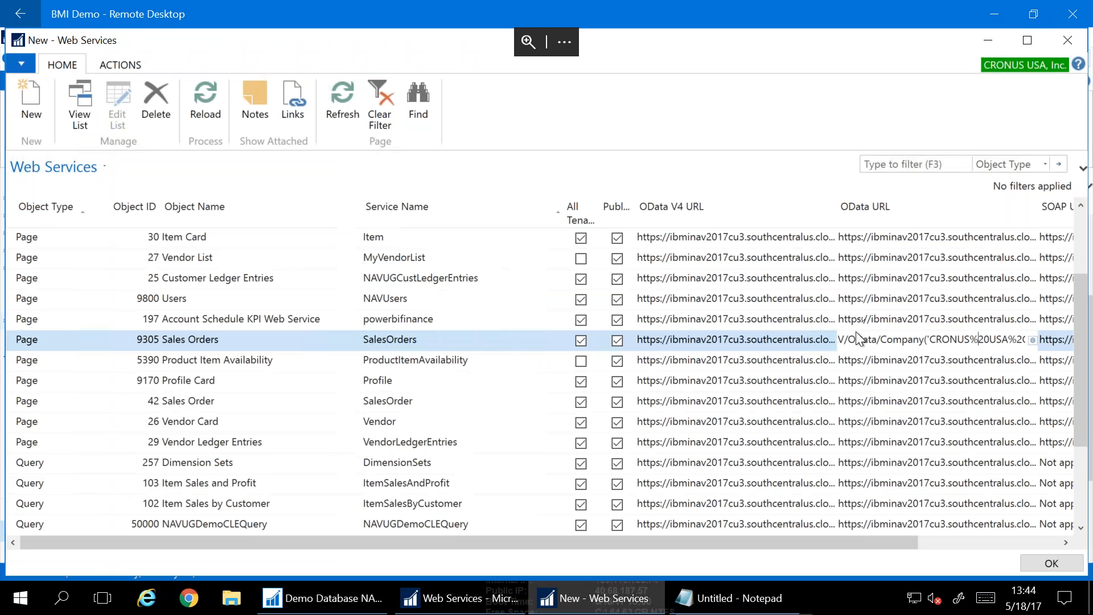
click(820, 347)
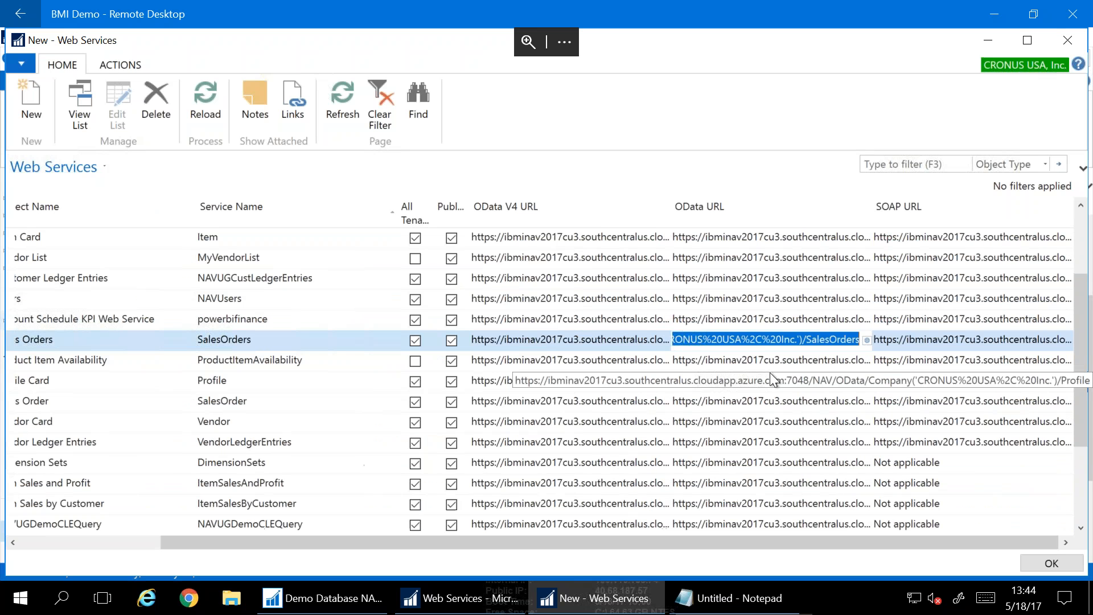
click(716, 607)
key(ctrl+v)
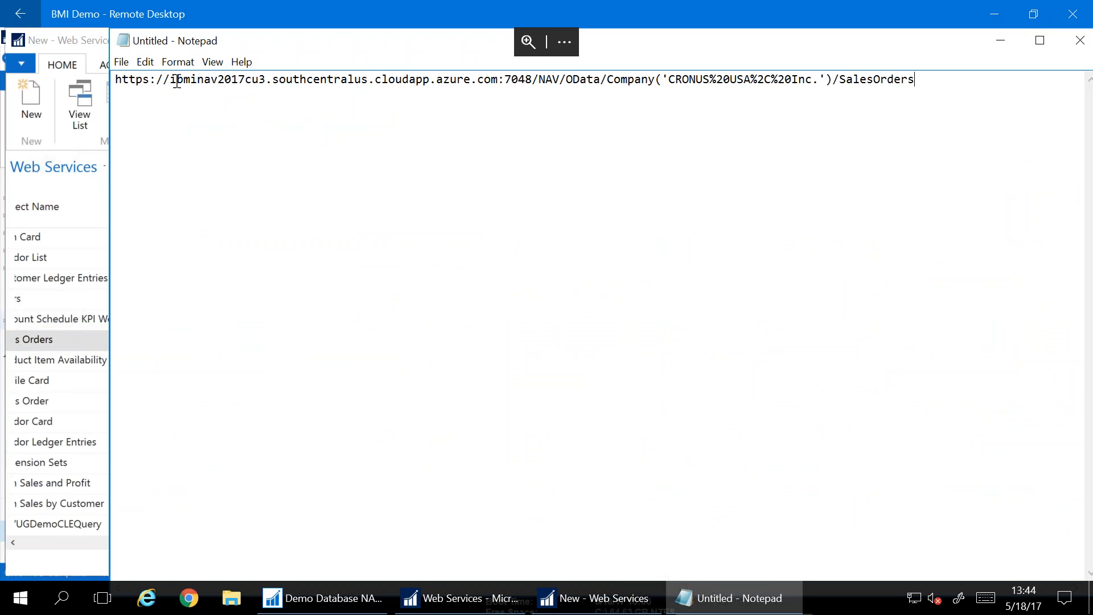
Highlight the server host name and the %20 and %2C codes in the URL
drag(173, 79, 833, 75)
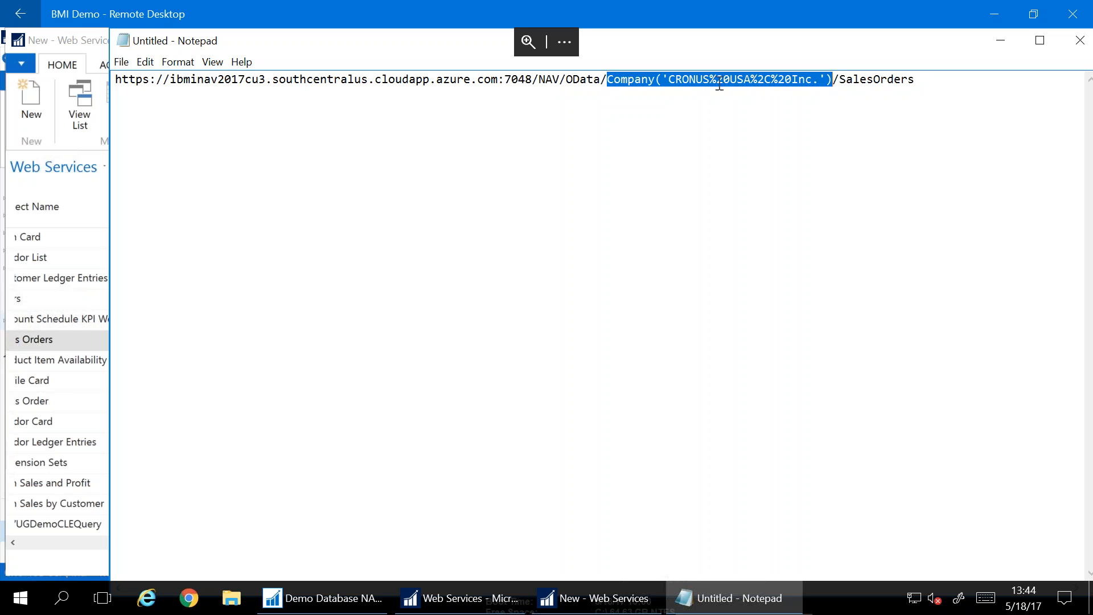
drag(709, 80, 733, 80)
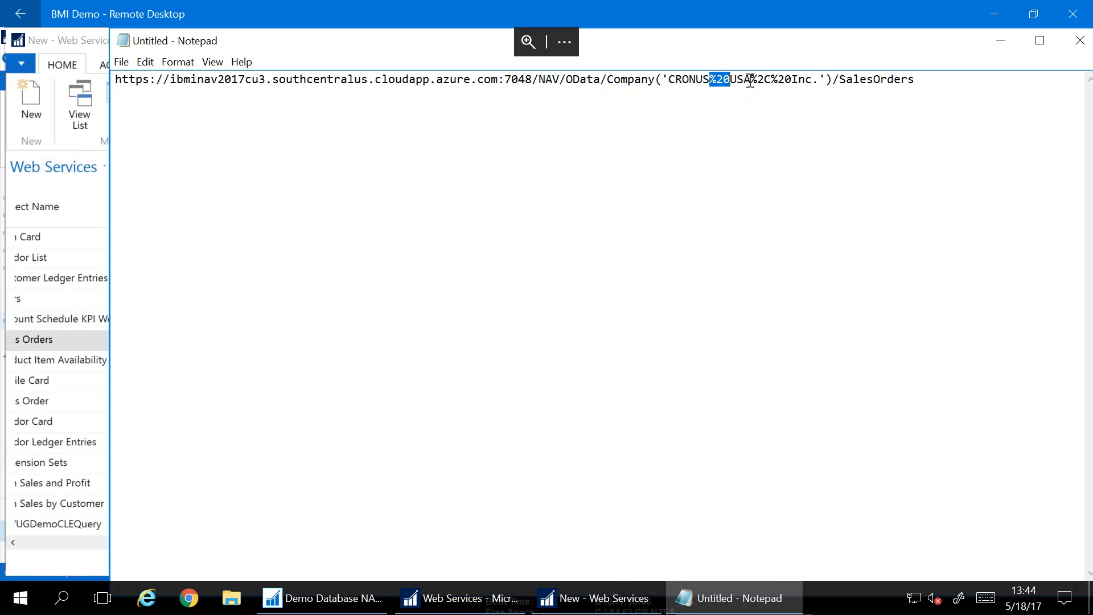
drag(751, 80, 773, 82)
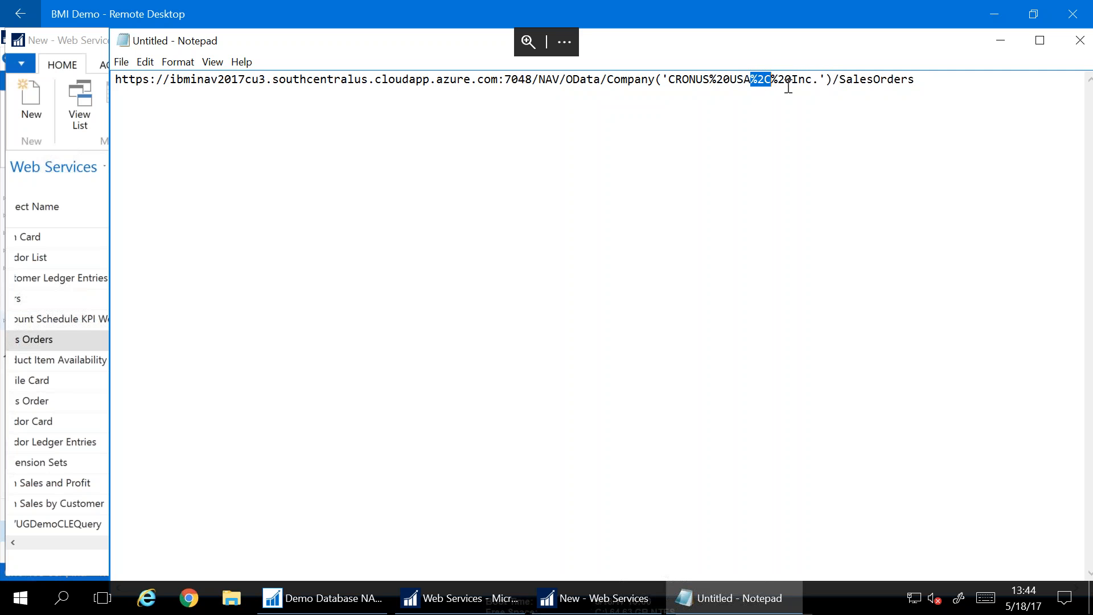
click(812, 89)
Shrink and move Notepad aside so the Web Services list is in front
drag(110, 29, 308, 204)
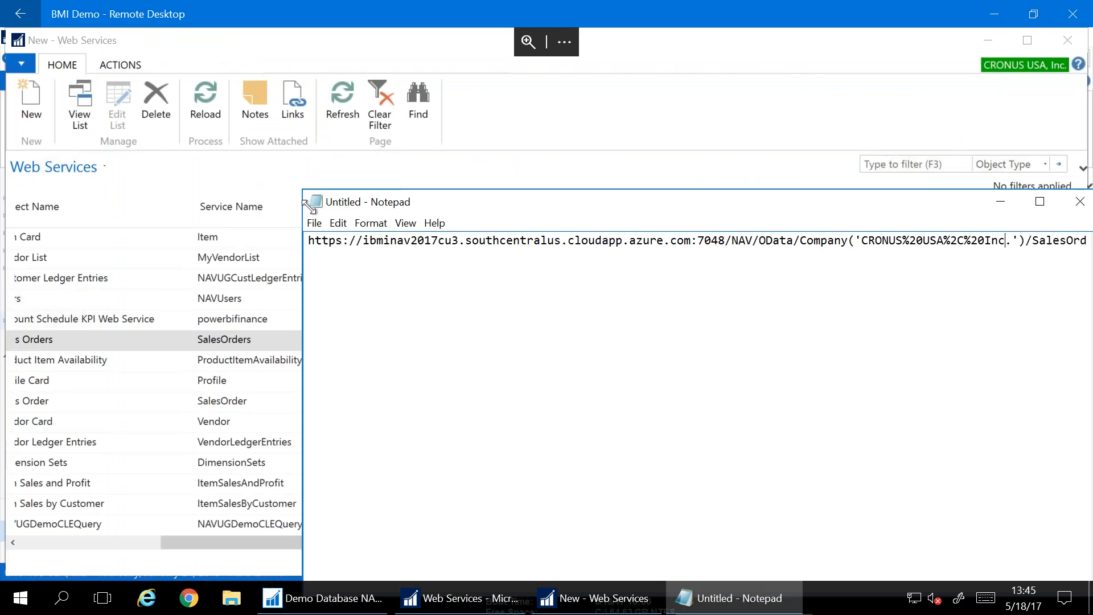
drag(425, 202, 342, 151)
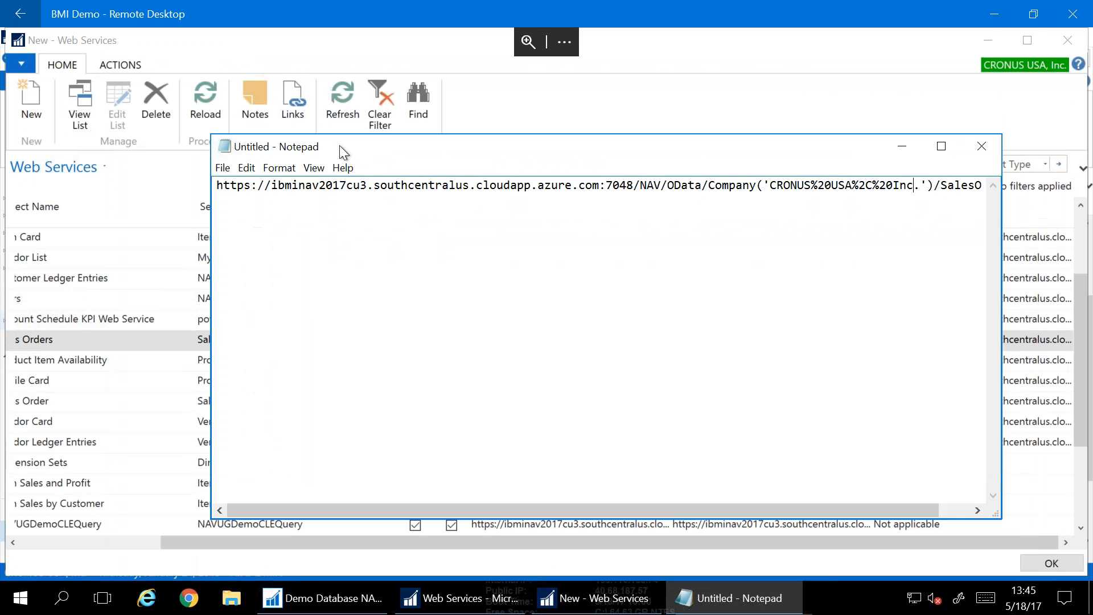
click(197, 35)
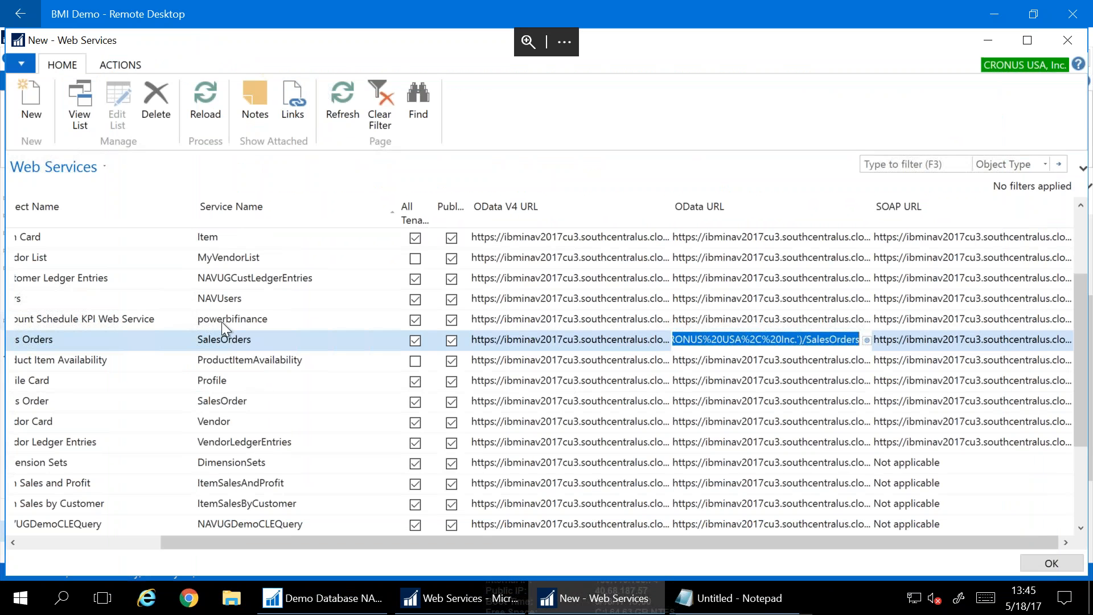
click(36, 548)
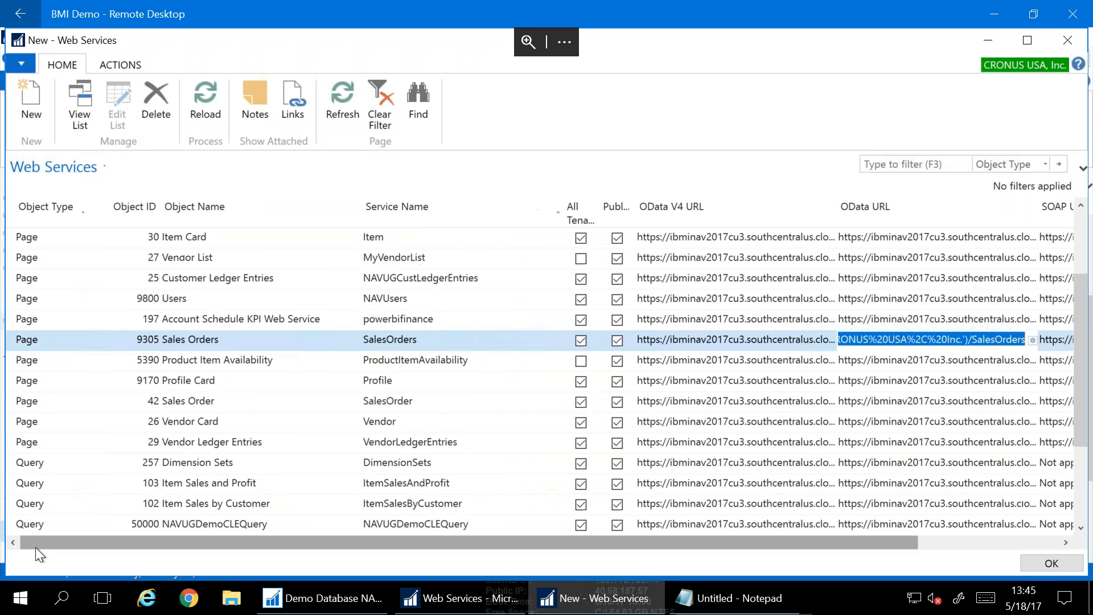
Launch Dynamics NAV 2017 Administration and expand the local server's instances
click(10, 601)
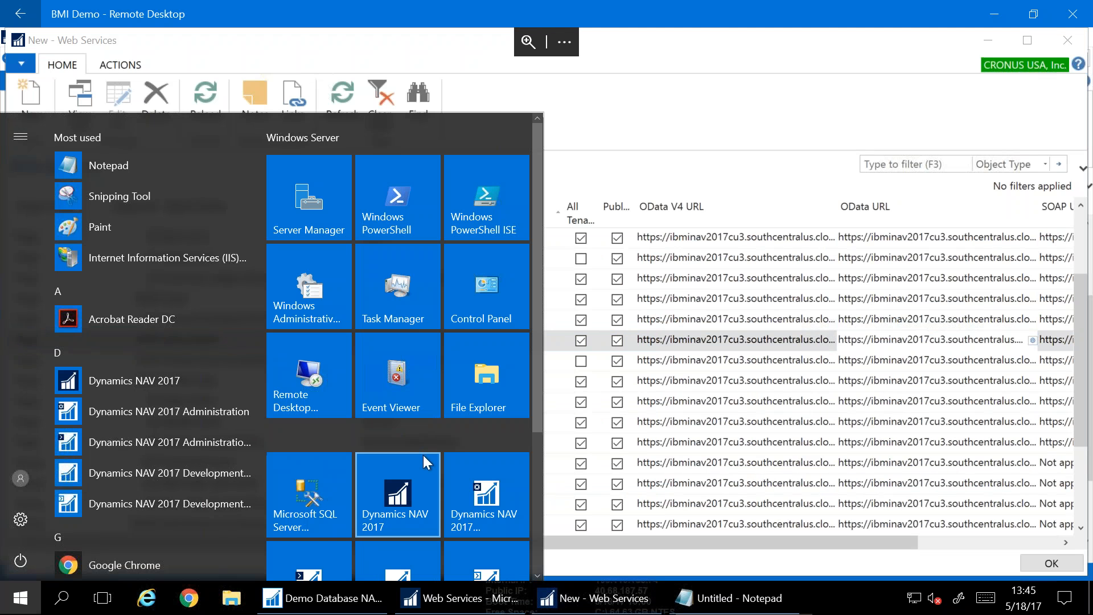
click(461, 472)
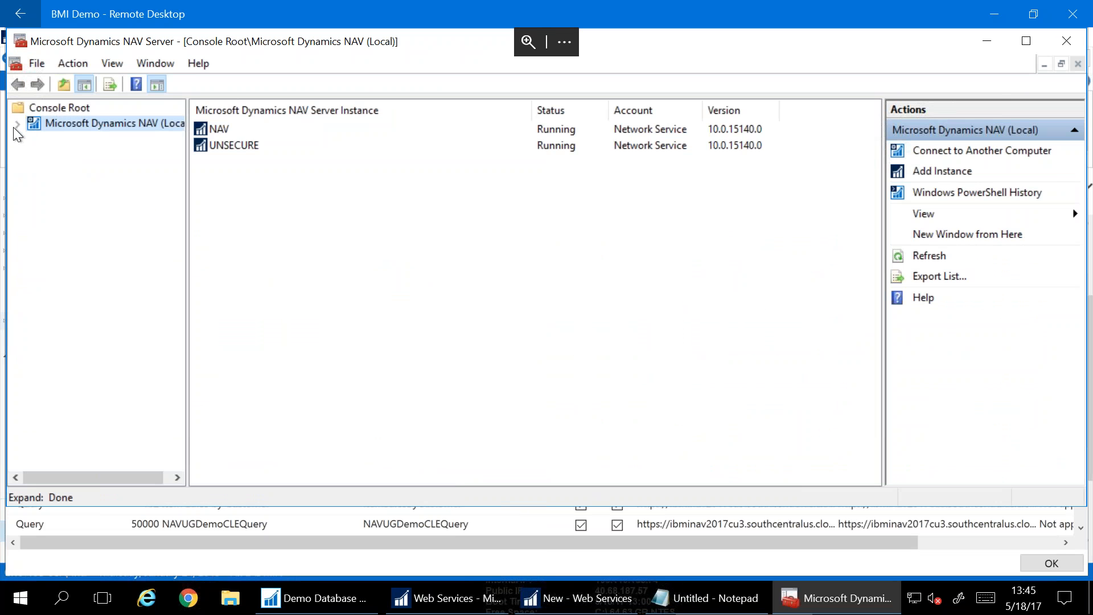
click(227, 129)
click(47, 125)
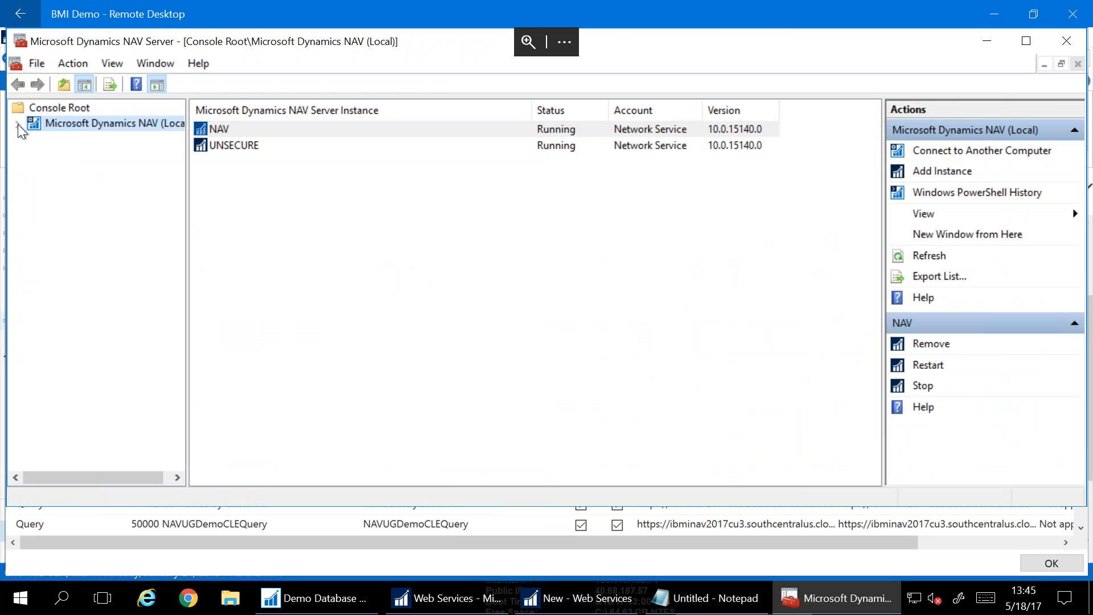
click(17, 125)
Compare the NAV and UNSECURE instance settings, then close the console and return to Notepad
click(78, 143)
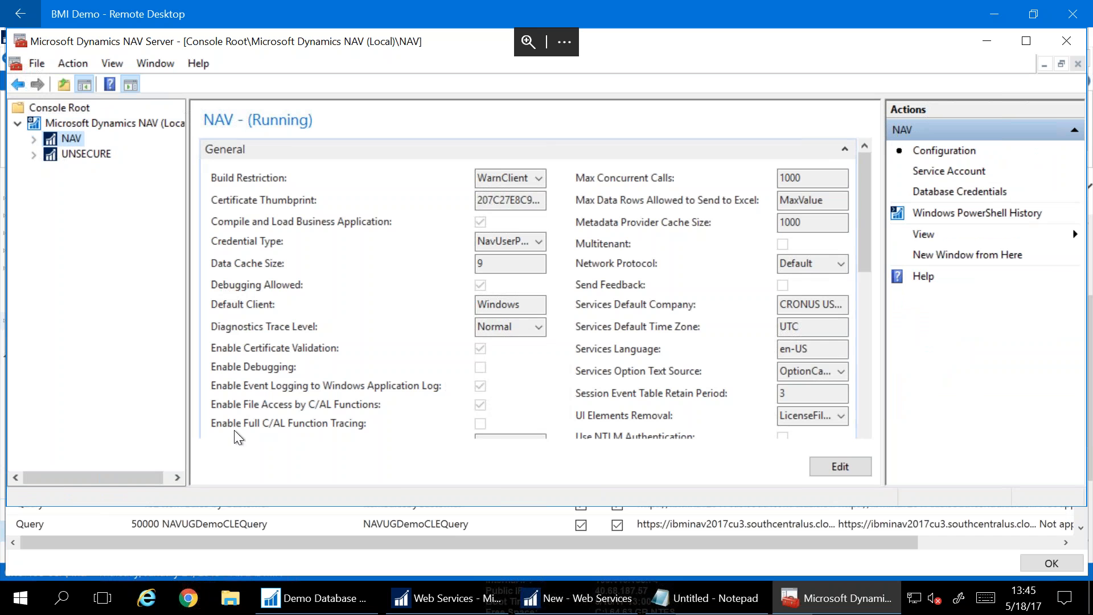
click(52, 154)
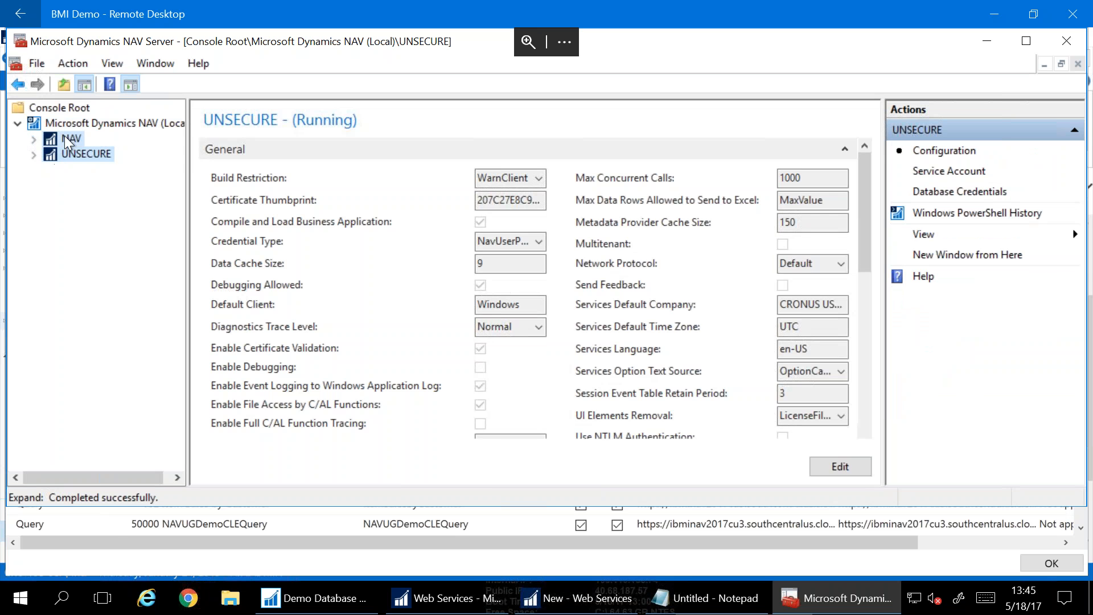
click(67, 138)
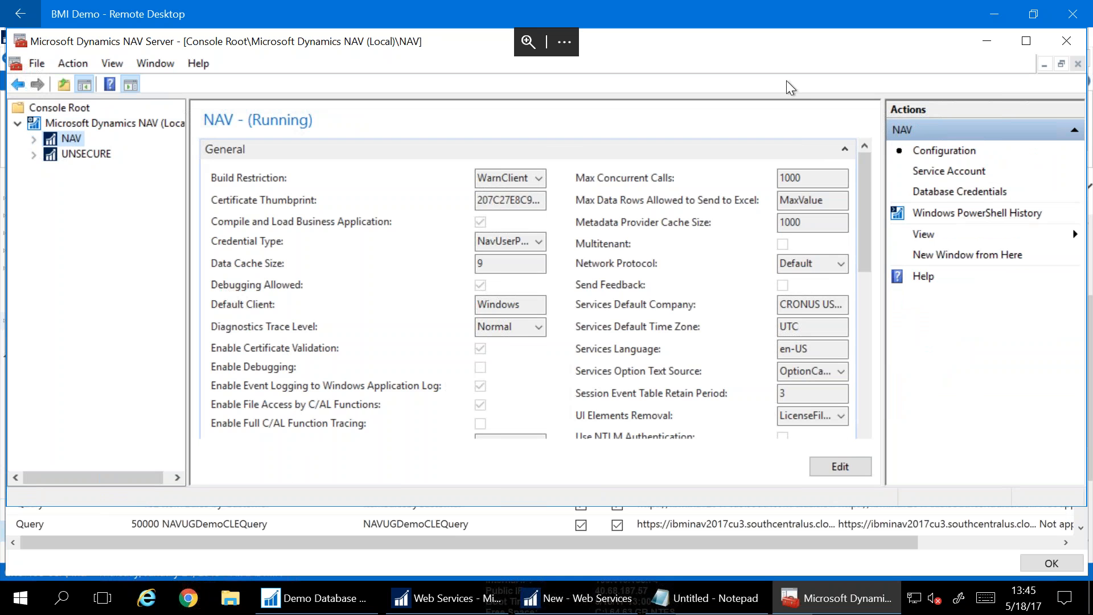
click(1080, 44)
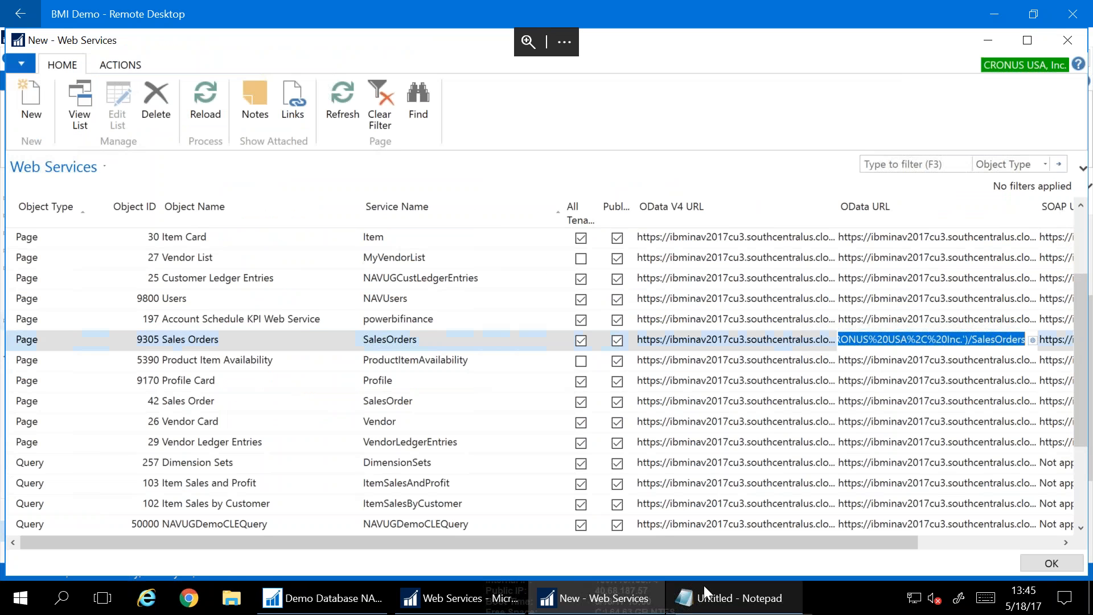
click(704, 592)
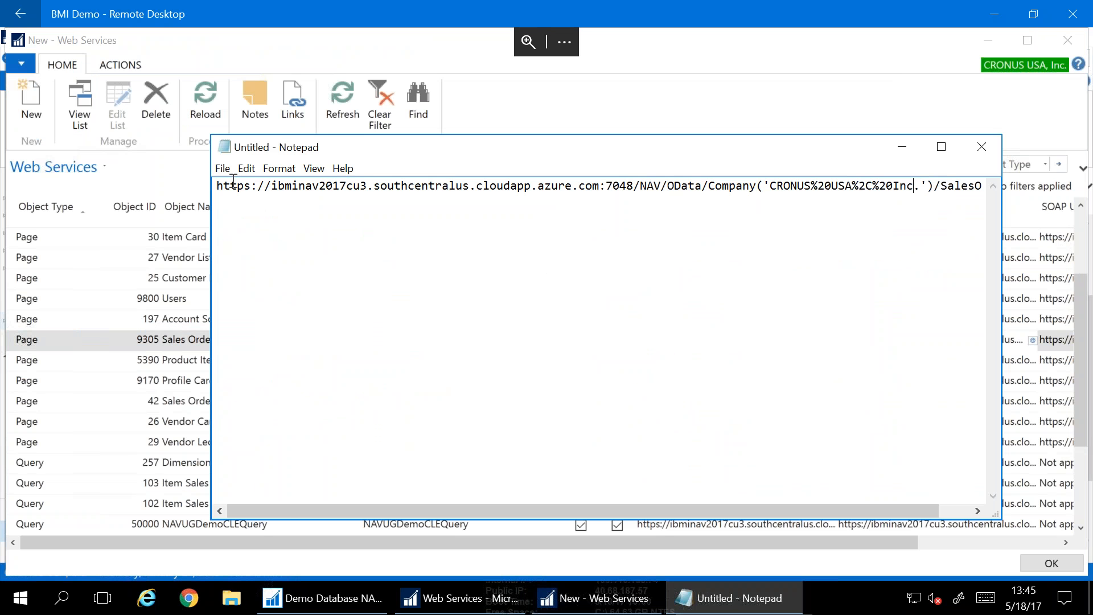
Look at the Desktop files in File Explorer, then minimize all windows to show the desktop
click(231, 597)
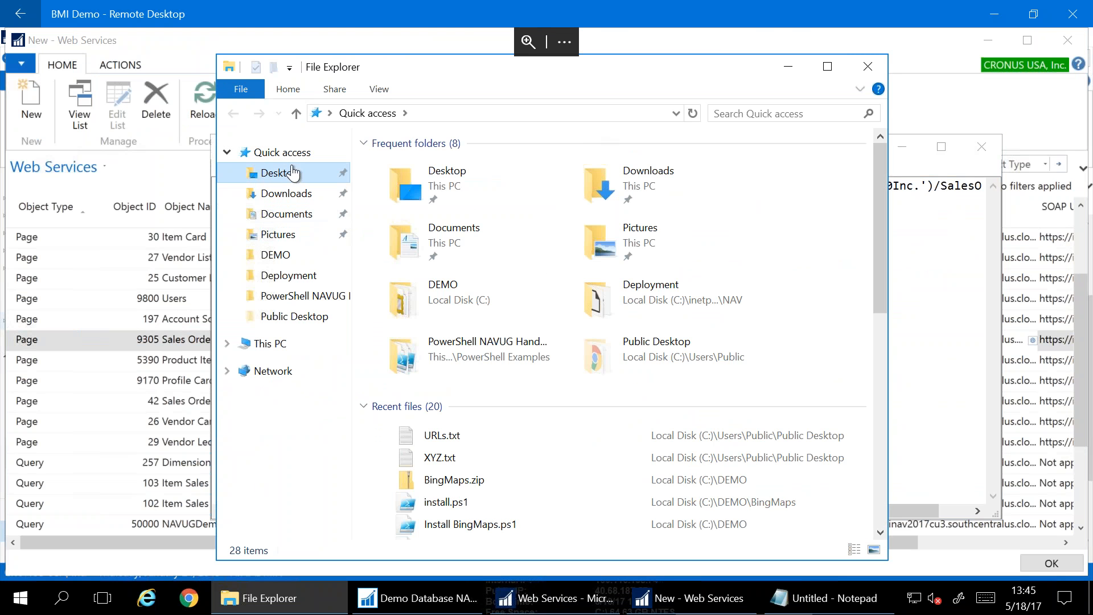
click(279, 172)
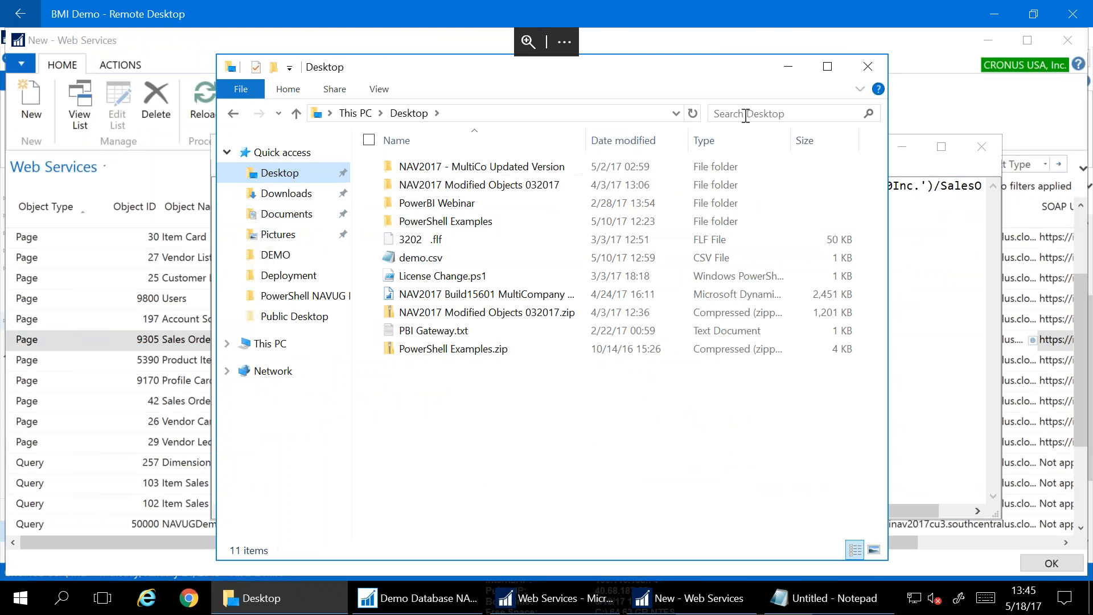
click(868, 66)
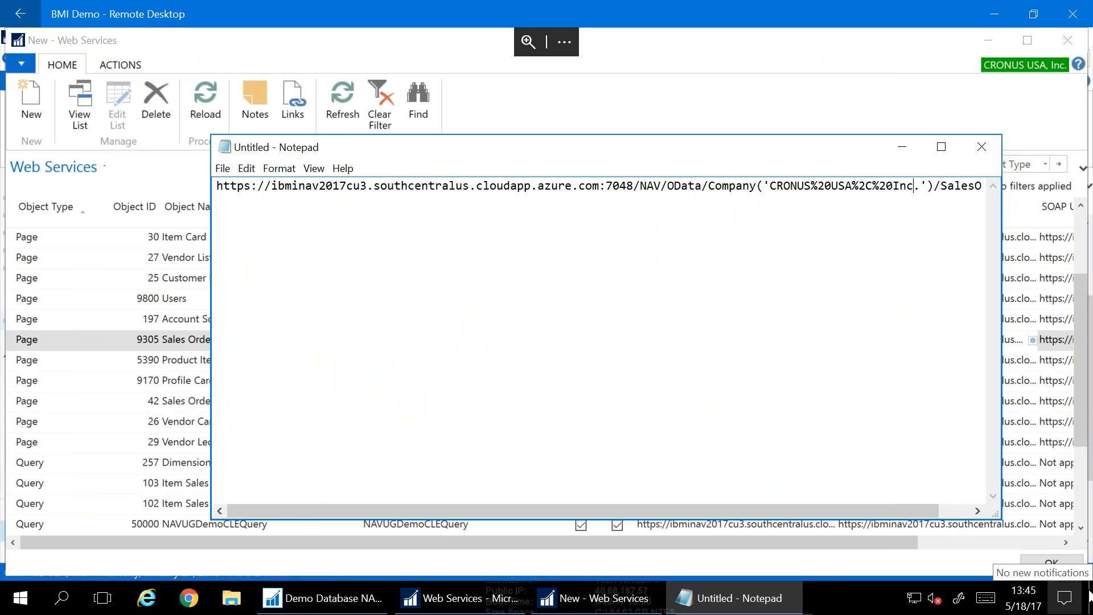
click(1064, 598)
click(1090, 596)
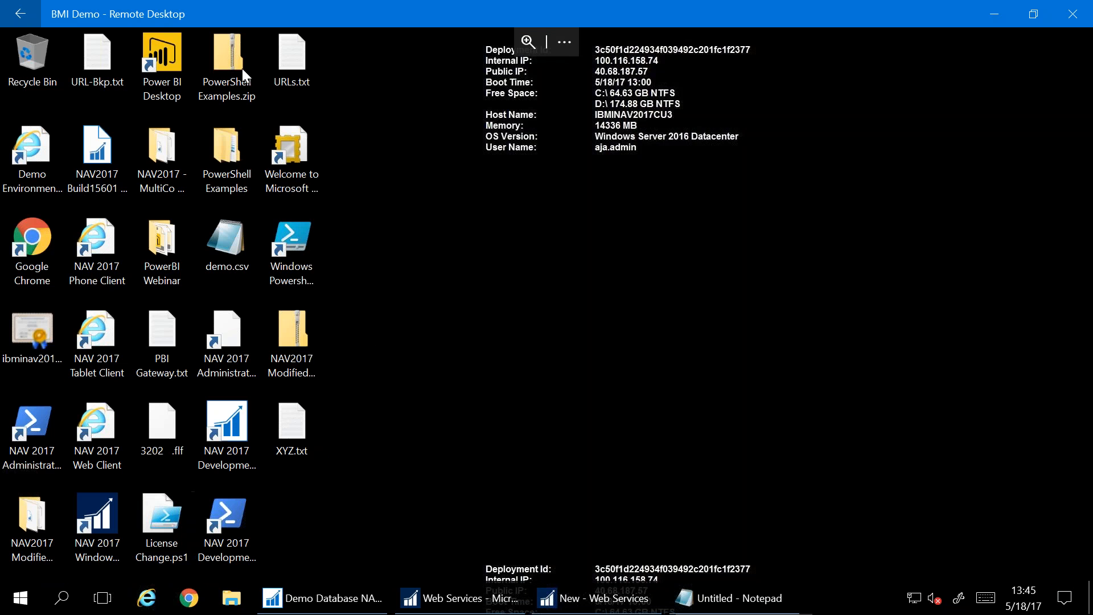
Open URLs.txt, copy the NAV PowerBI URL, and return to the untitled note
double_click(284, 39)
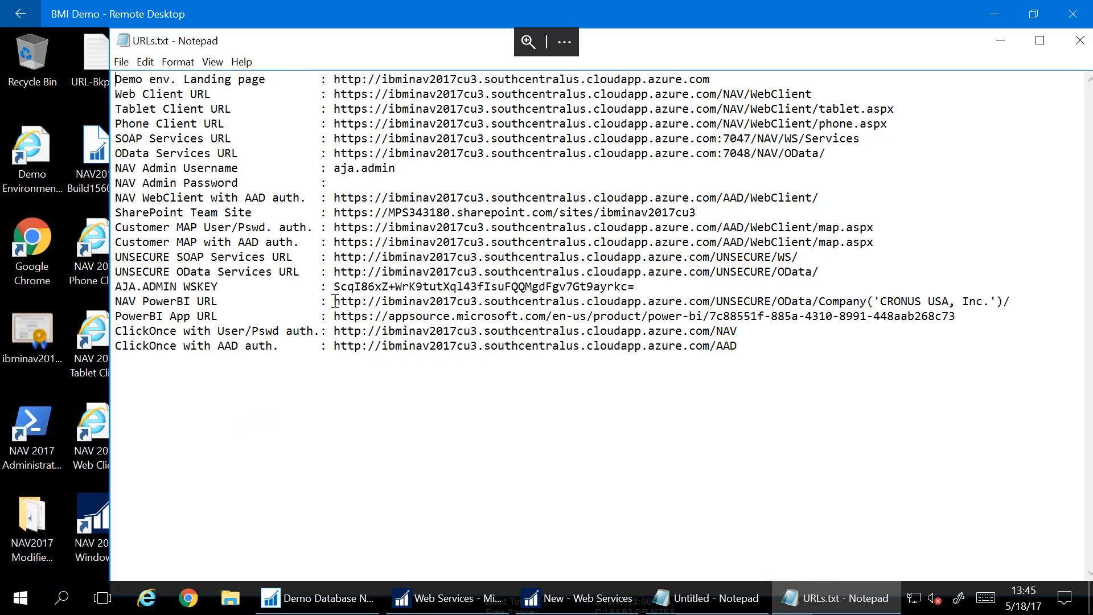
drag(348, 301, 1011, 308)
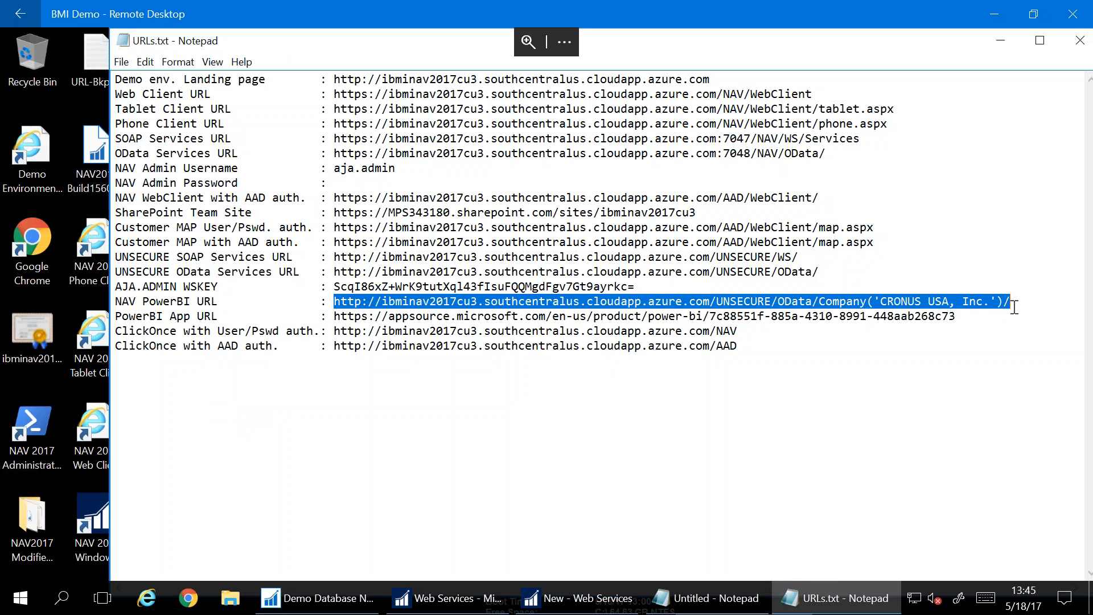
right_click(1003, 308)
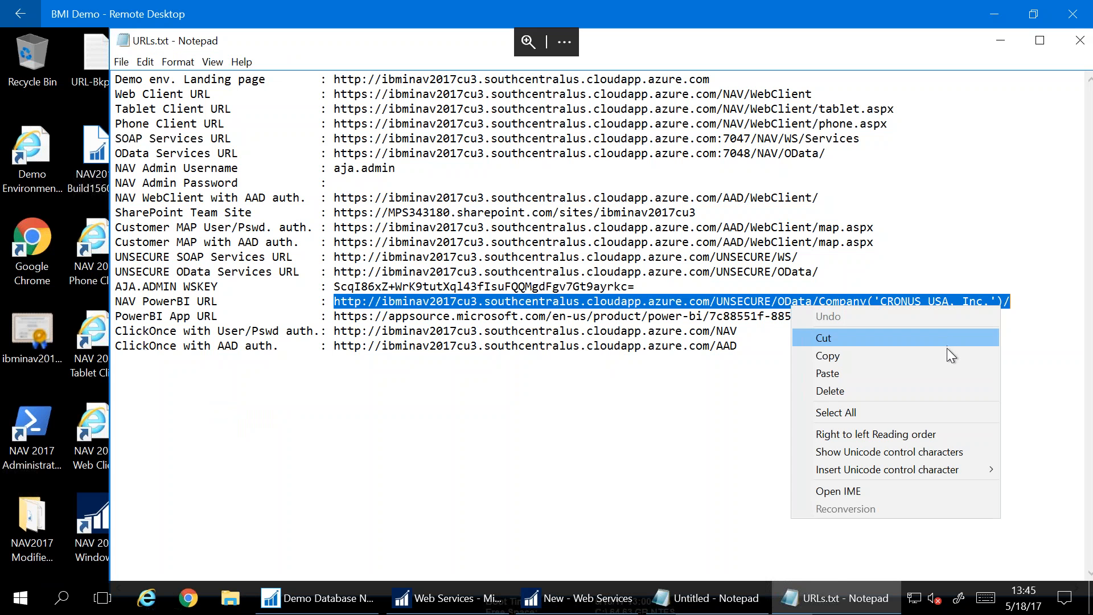
click(946, 357)
click(711, 585)
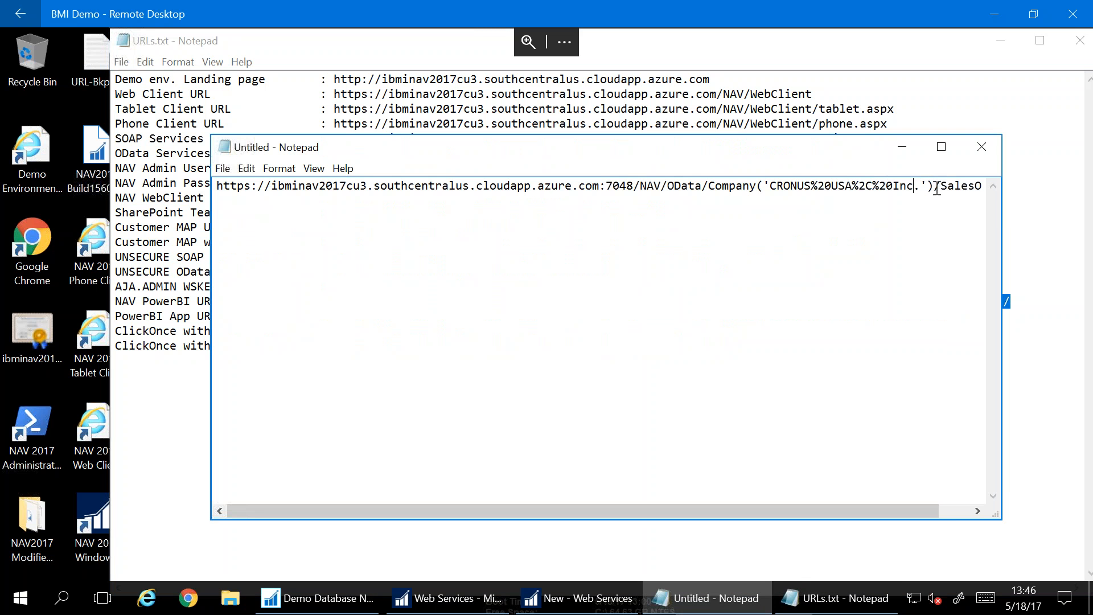
Replace the URL prefix with the UNSECURE CRONUS USA, Inc. OData address and drop the duplicate slash
drag(936, 188, 165, 205)
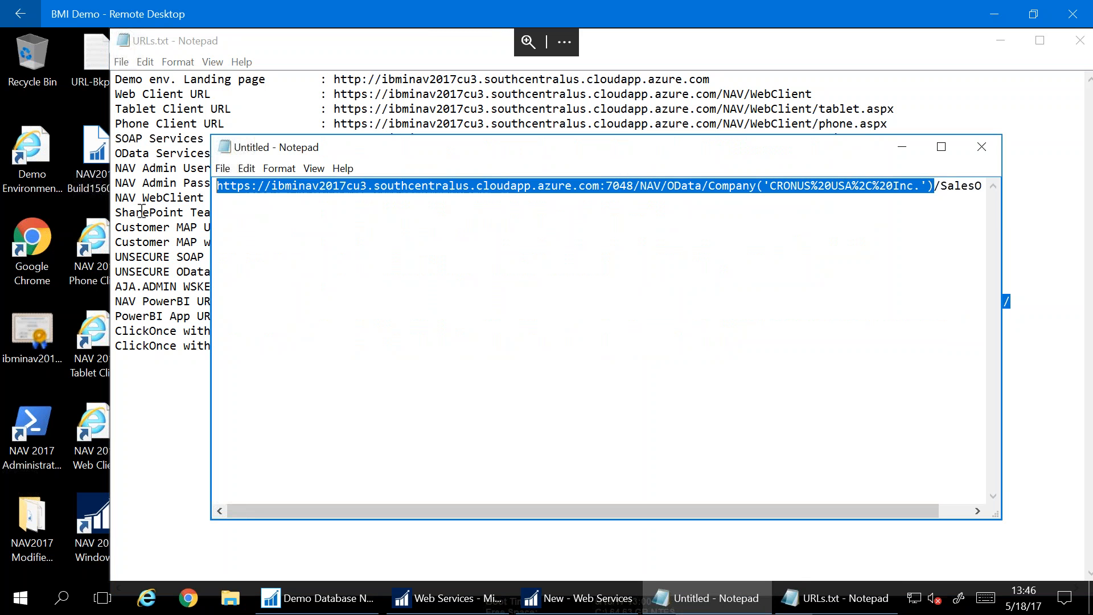
key(ctrl+v)
key(BackSpace)
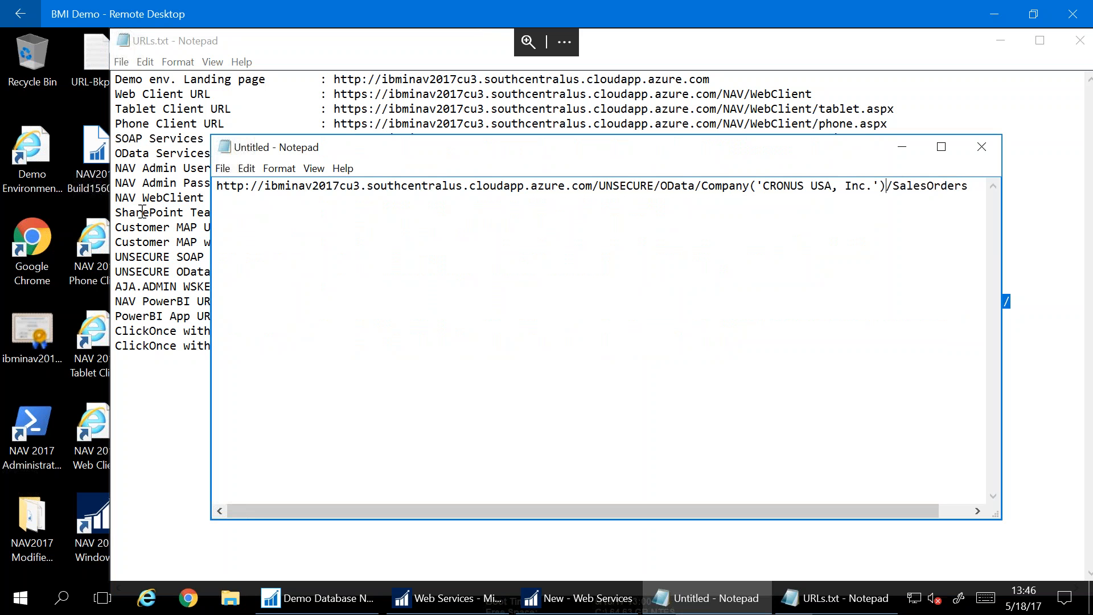
Copy the finished SalesOrders URL, then minimize Notepad and the Remote Desktop session
drag(982, 189, 56, 206)
right_click(241, 185)
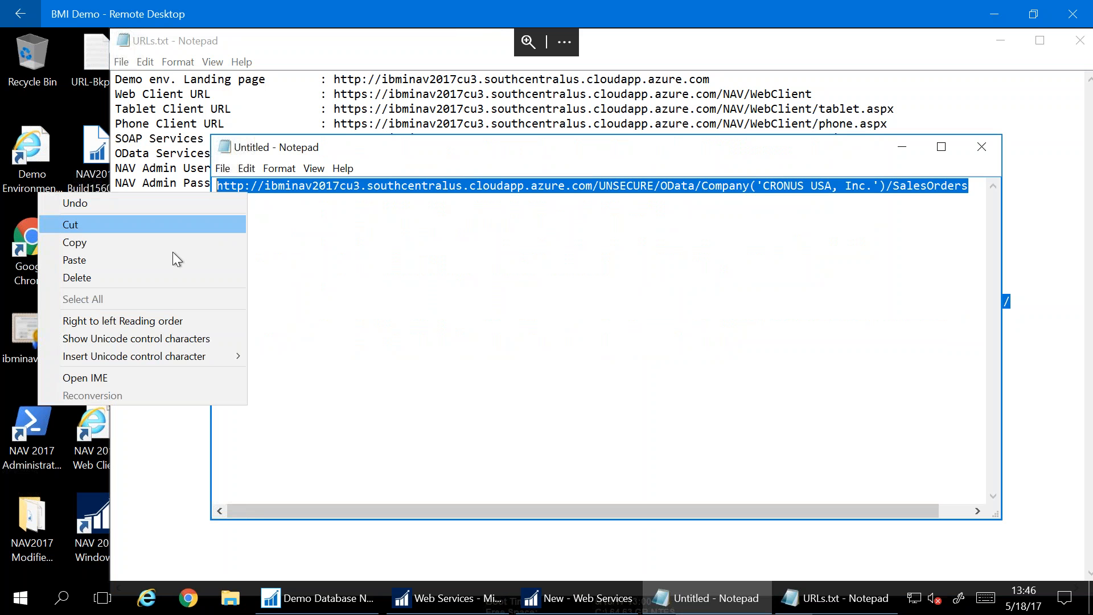
click(163, 249)
click(251, 187)
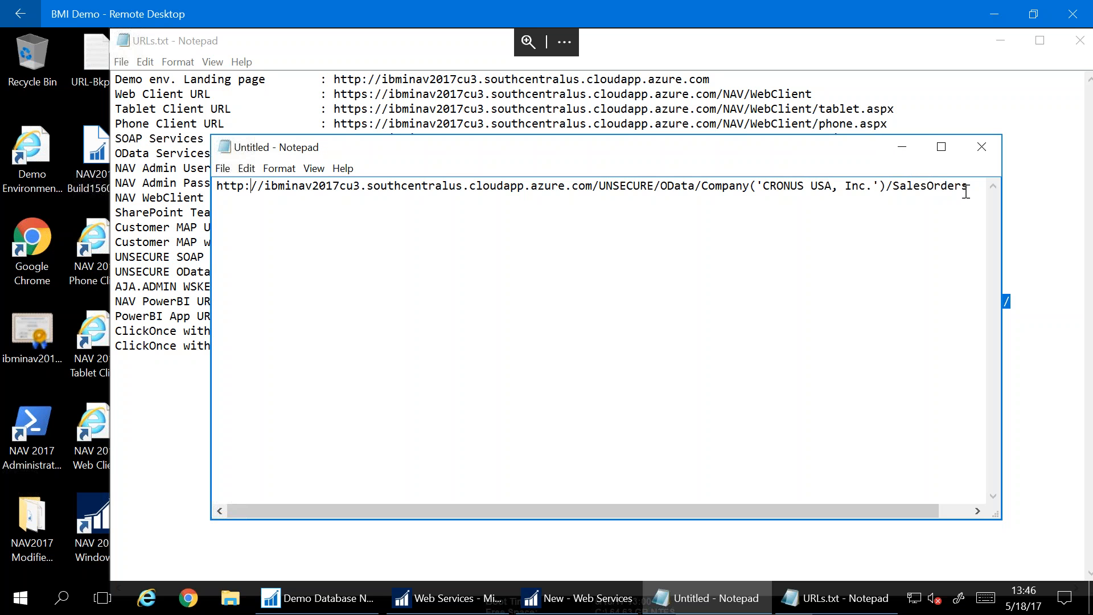
drag(967, 186, 114, 188)
right_click(265, 192)
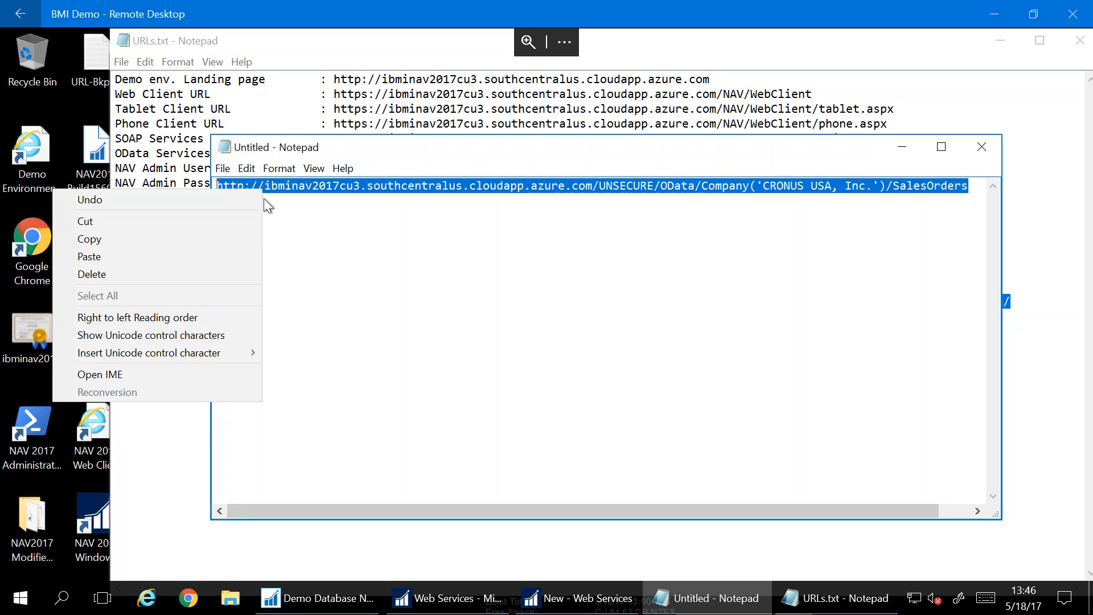
click(164, 246)
click(365, 239)
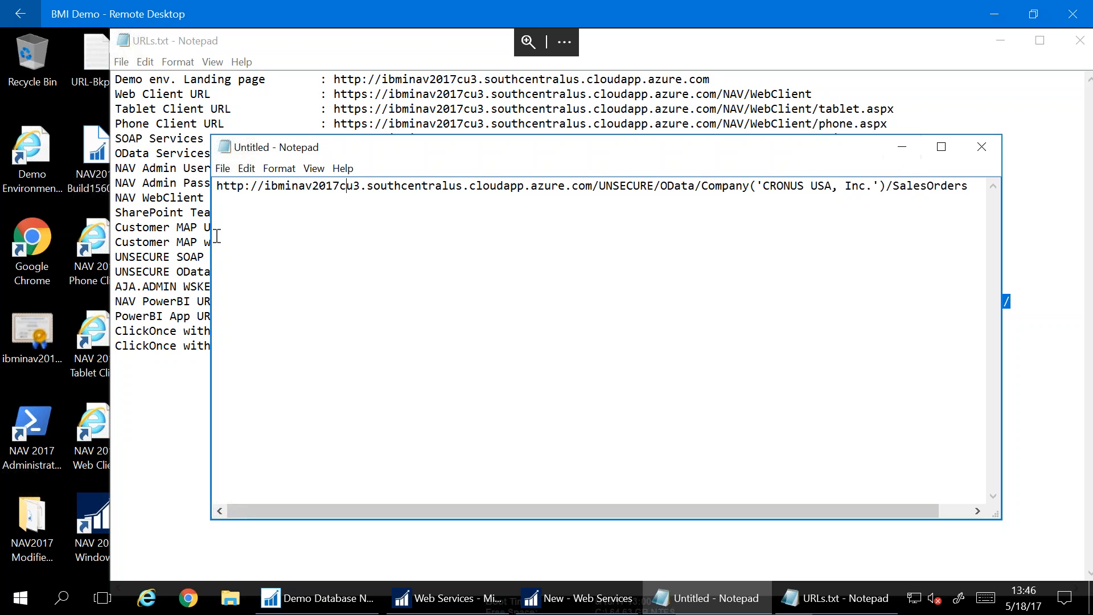
drag(218, 188, 983, 193)
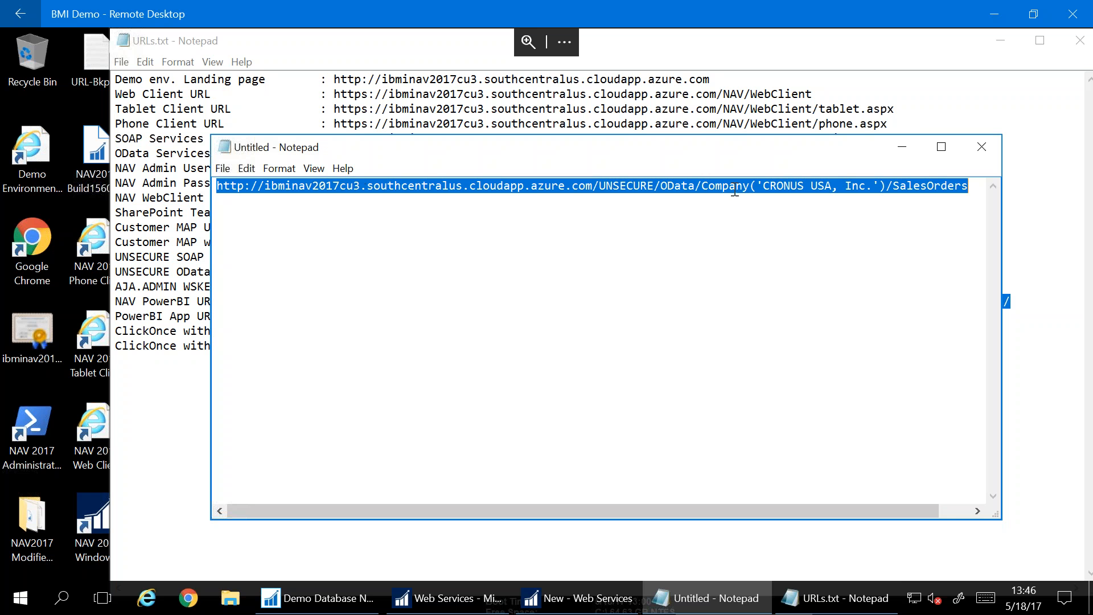
click(902, 146)
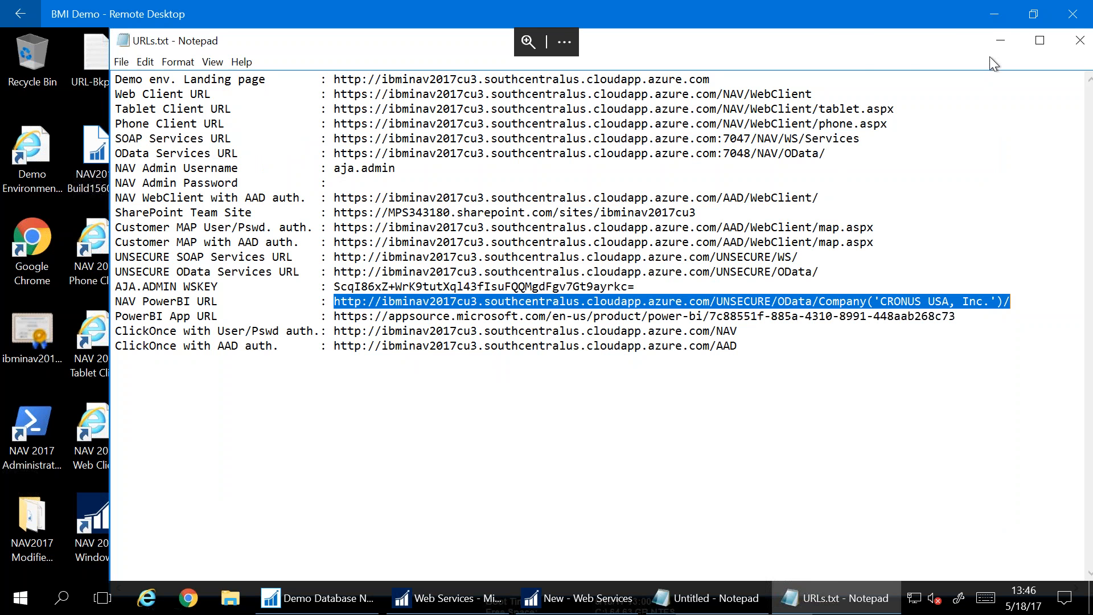
click(991, 16)
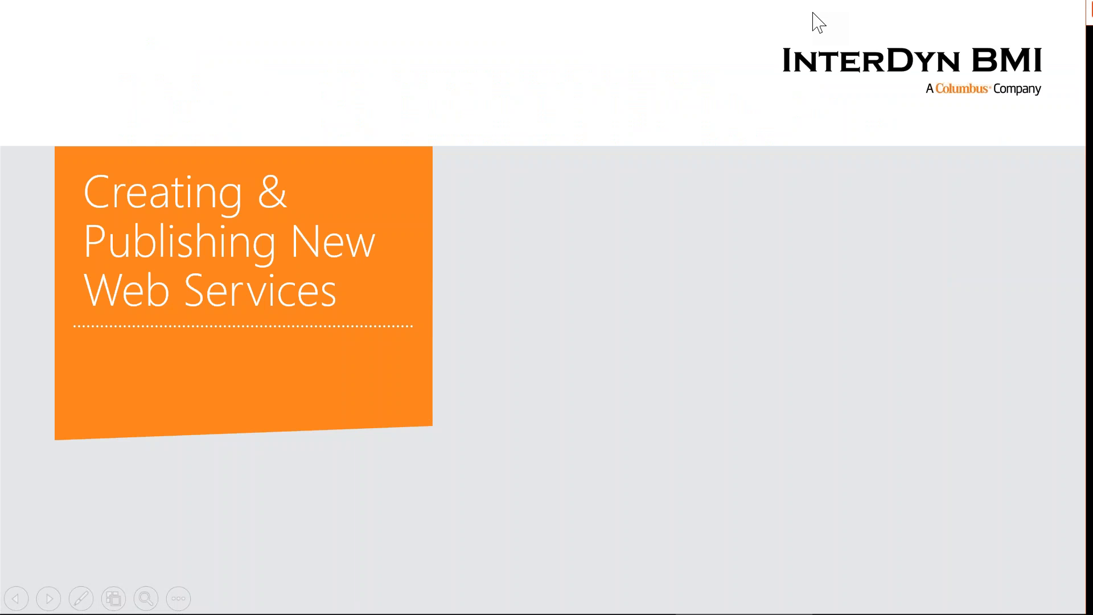
Close the sample report in Power BI Desktop, discarding its unsaved changes
key(alt+Tab)
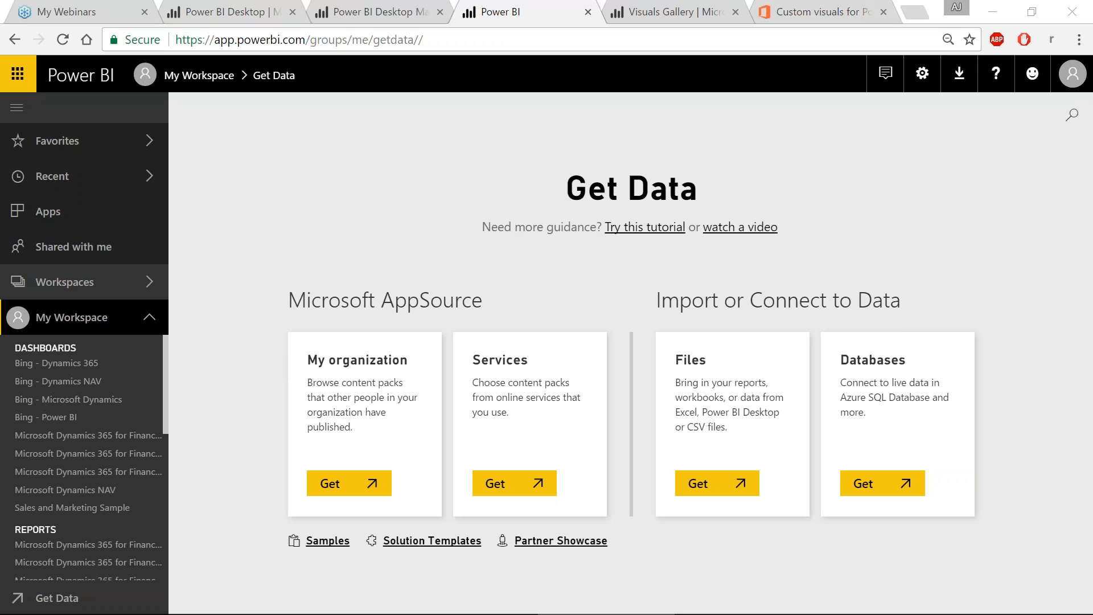
key(alt+Tab)
click(16, 31)
click(305, 294)
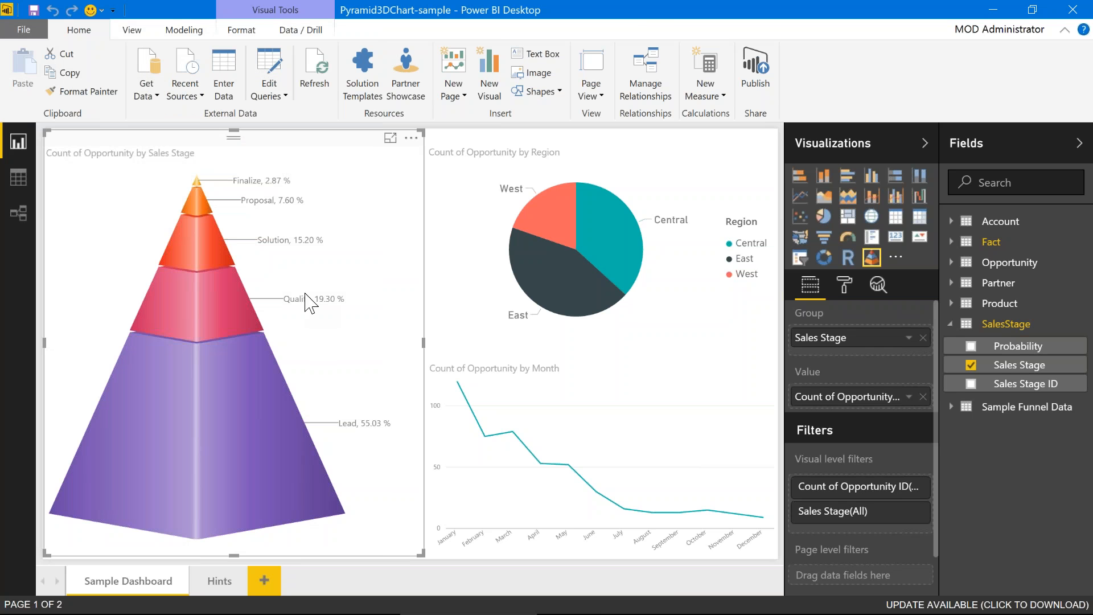
key(alt+Tab)
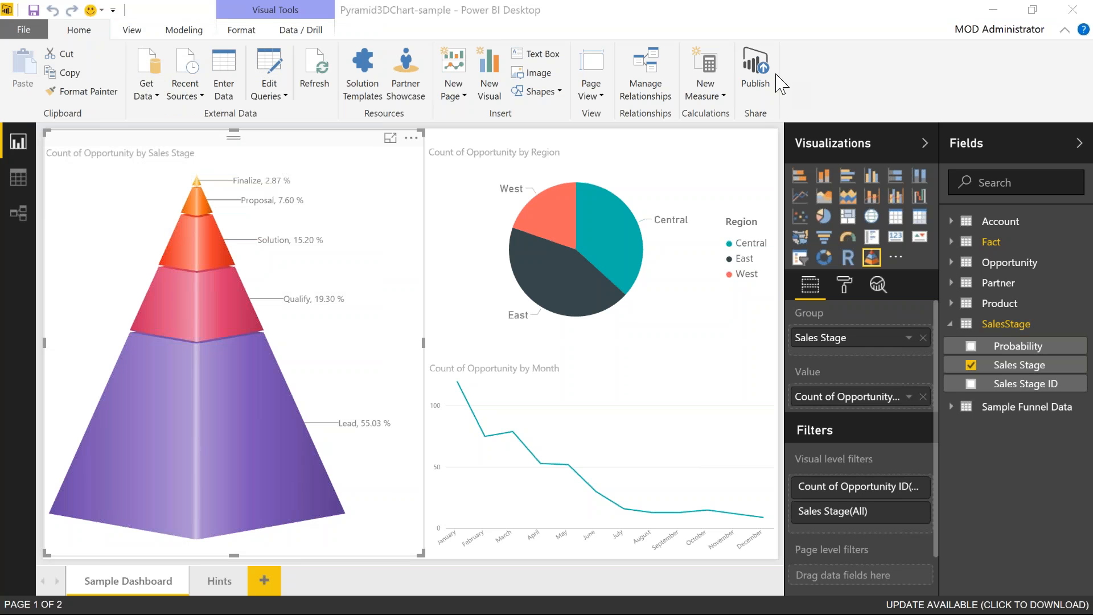
click(1072, 10)
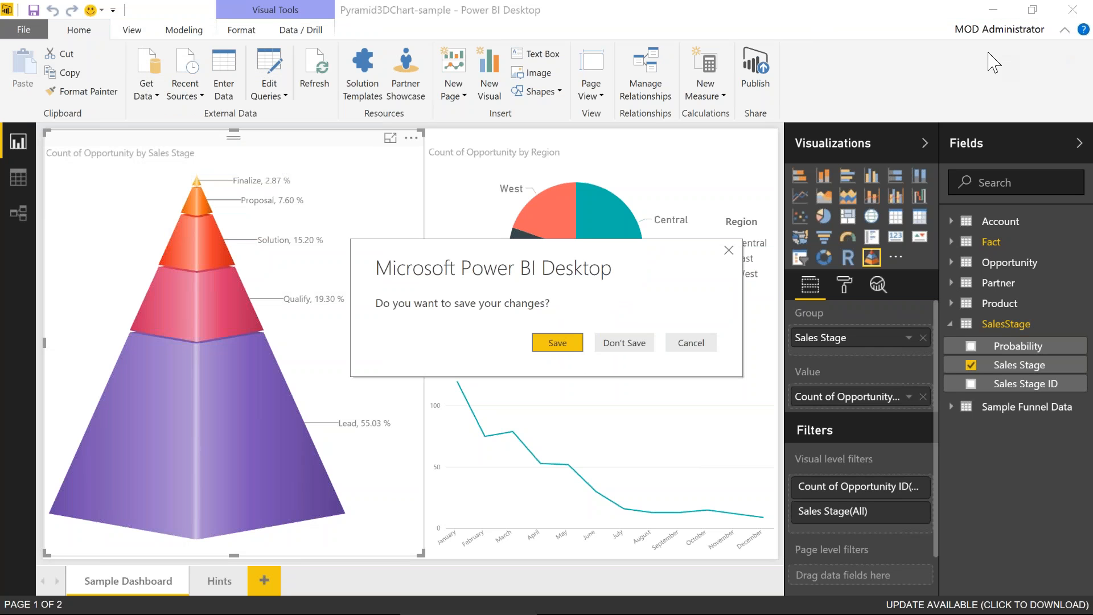
click(626, 343)
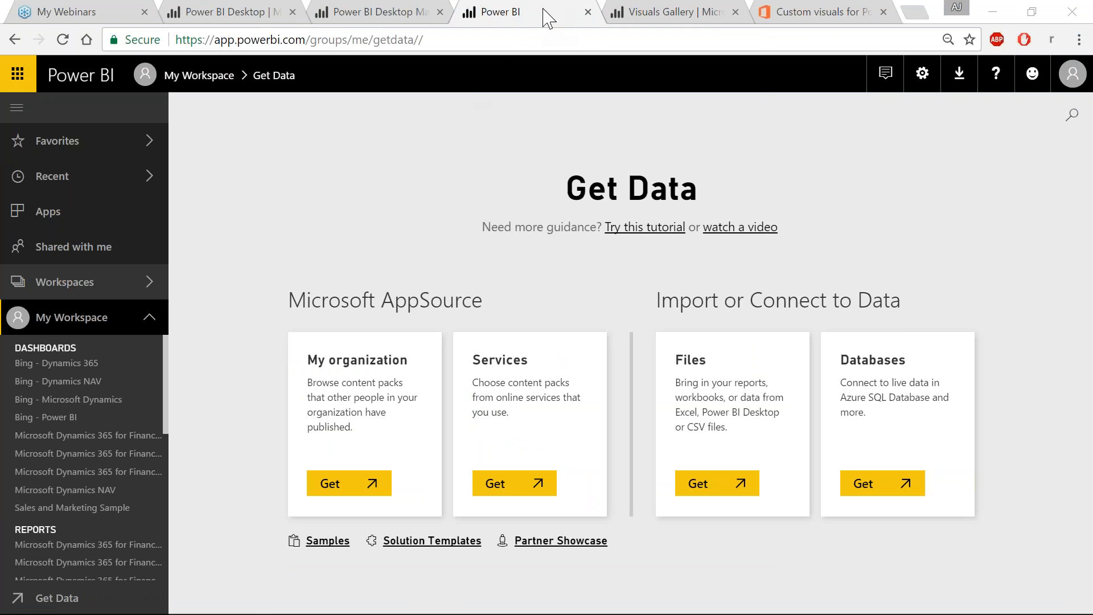
Close all other Chrome tabs and drag the Power BI Desktop window over the browser
right_click(546, 17)
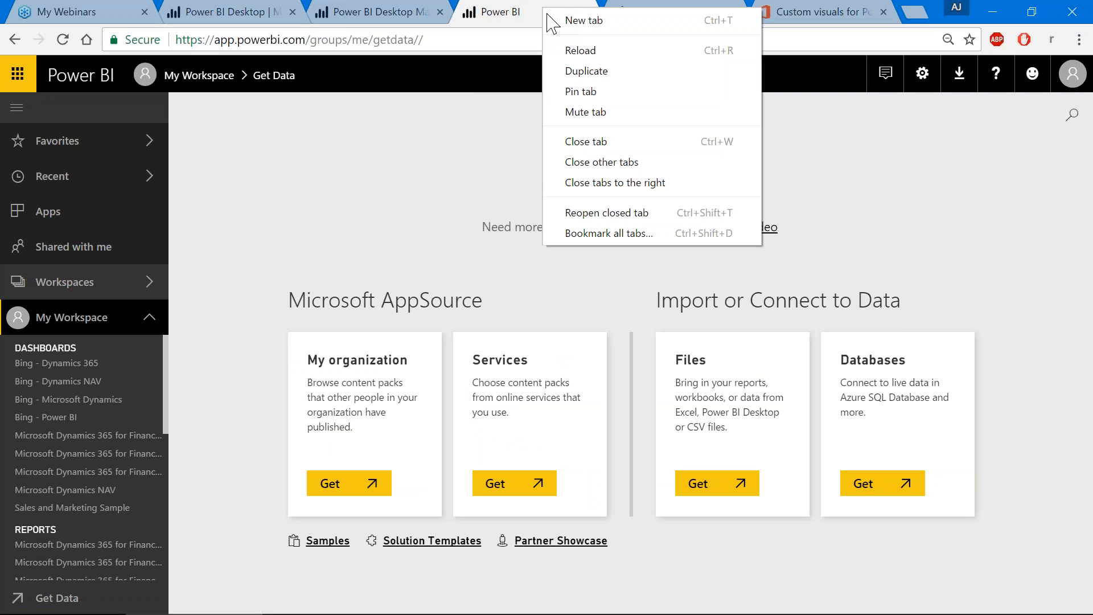
click(592, 163)
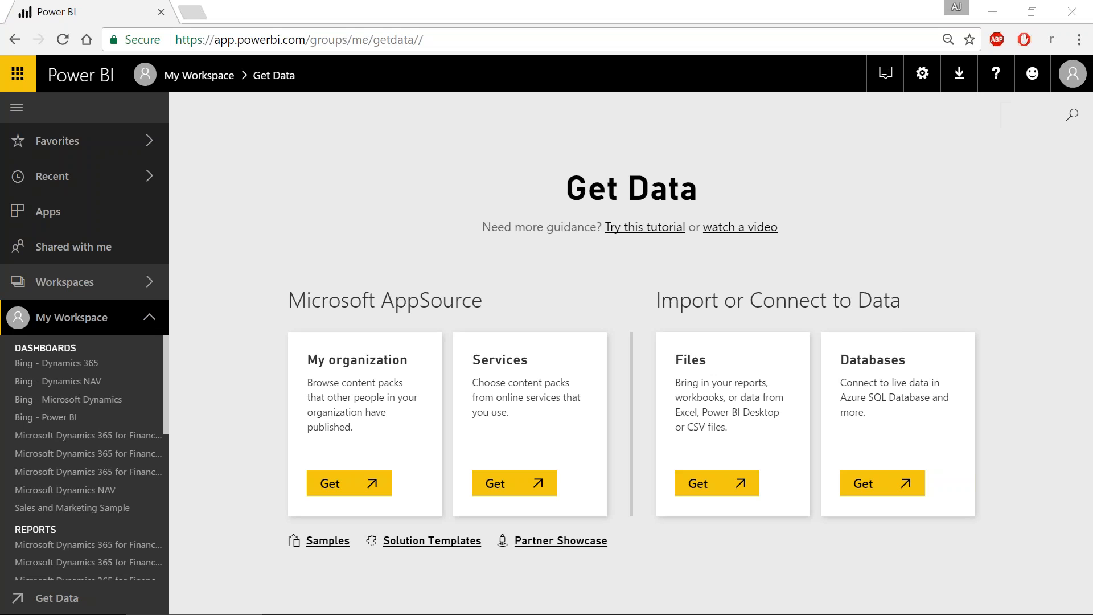
drag(1092, 85, 764, 57)
Maximize Power BI Desktop and submit the pasted UNSECURE SalesOrders URL as a new OData feed
double_click(764, 57)
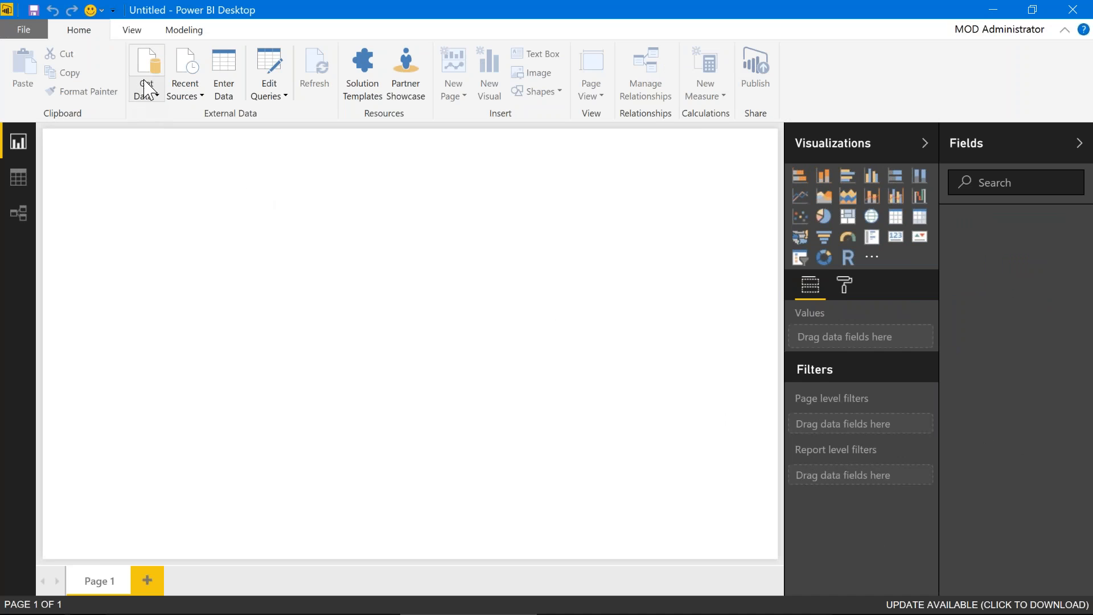
click(147, 97)
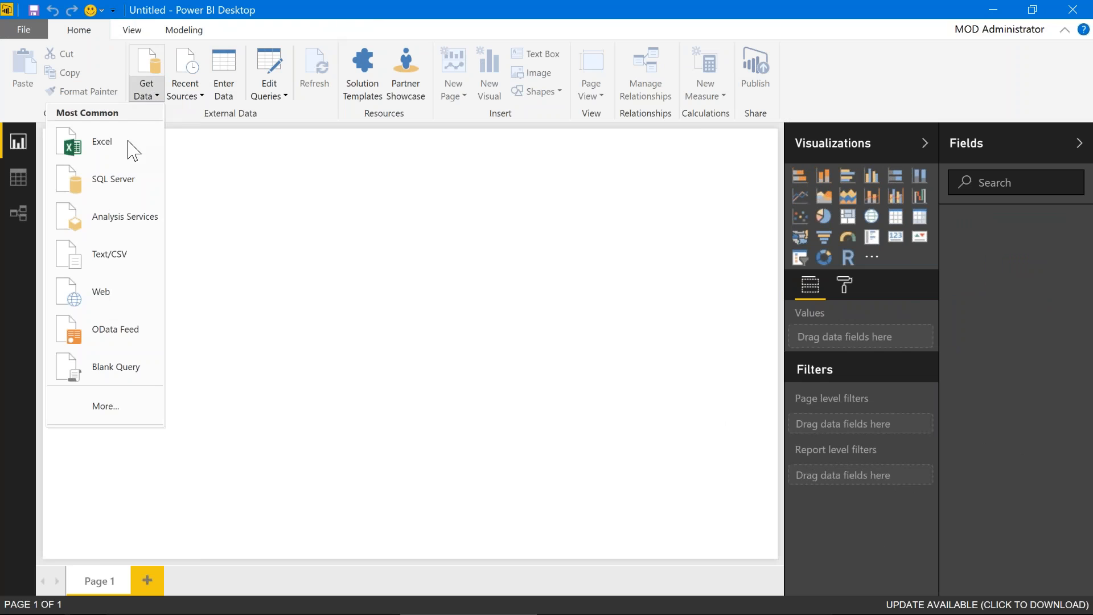
click(115, 335)
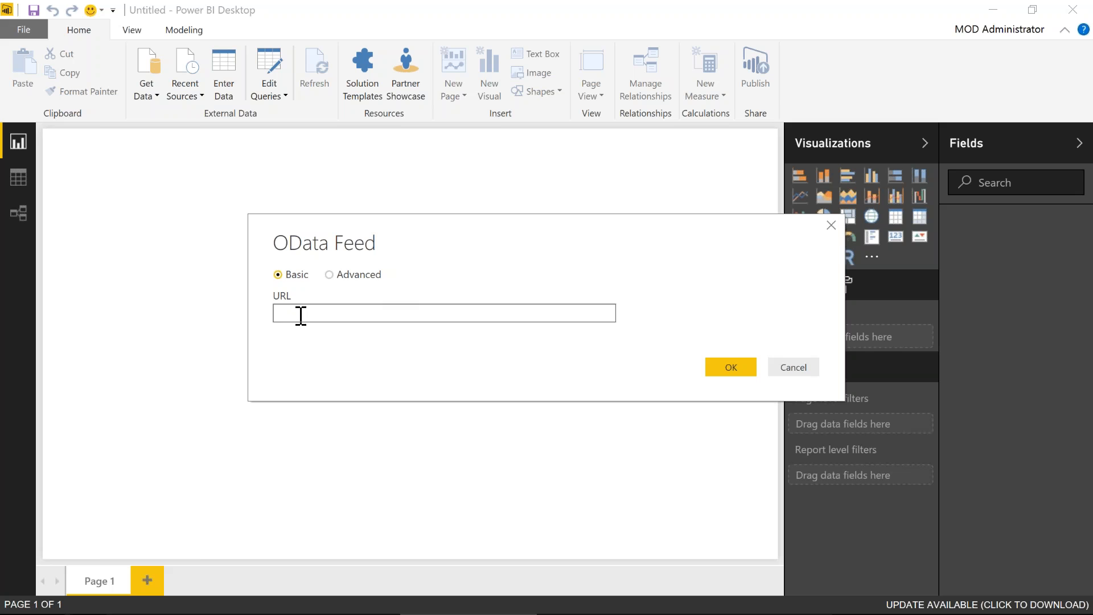
right_click(294, 313)
click(260, 377)
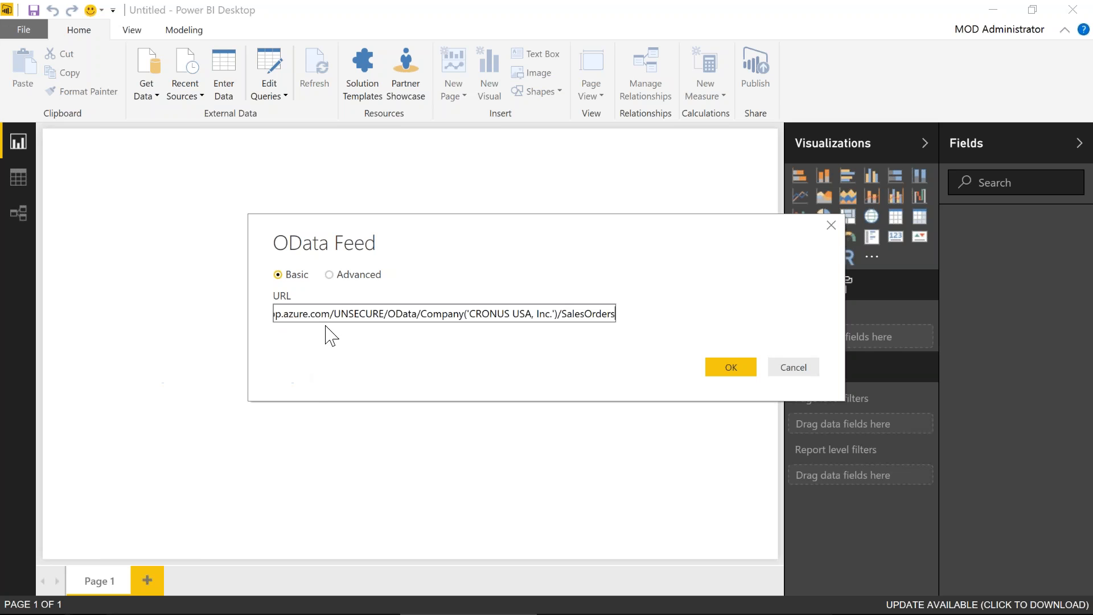
drag(609, 324, 258, 324)
click(319, 353)
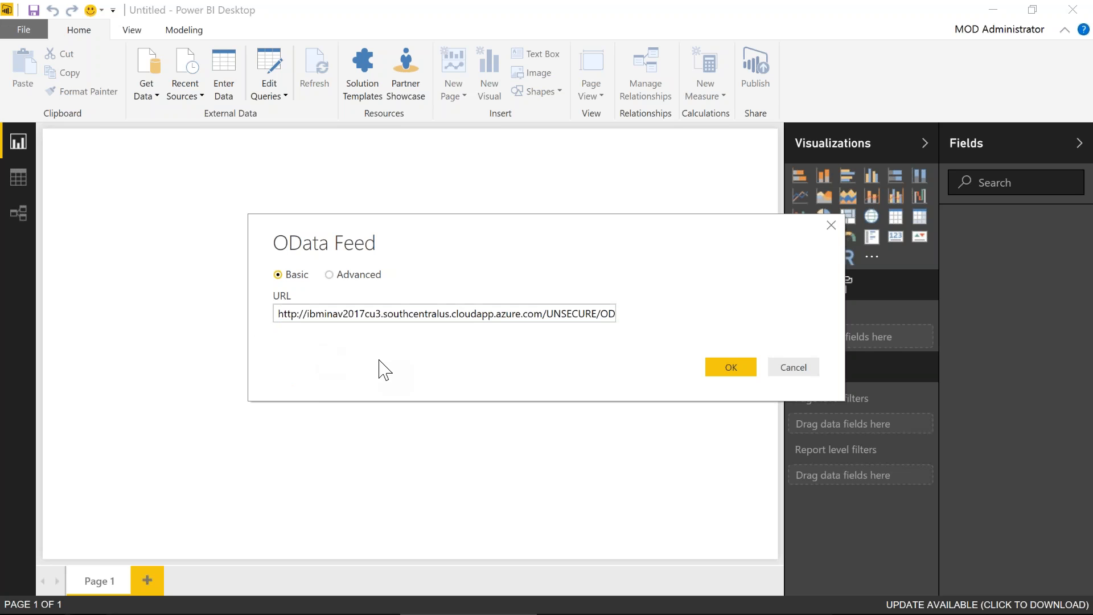
click(717, 371)
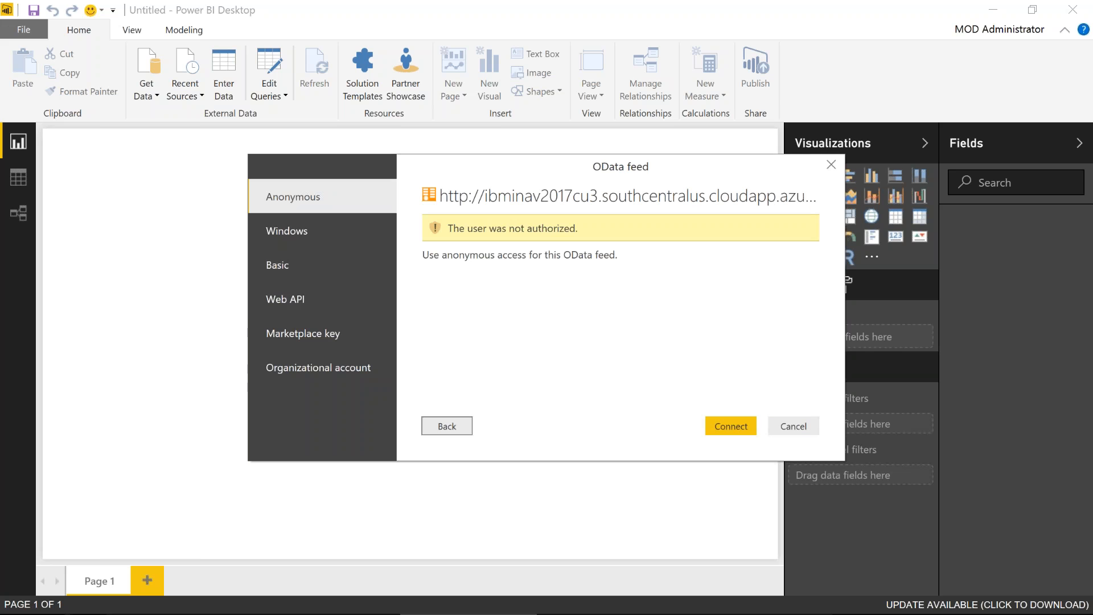
Pick Basic authentication for the OData feed, then type and delete a placeholder domain user name
click(281, 274)
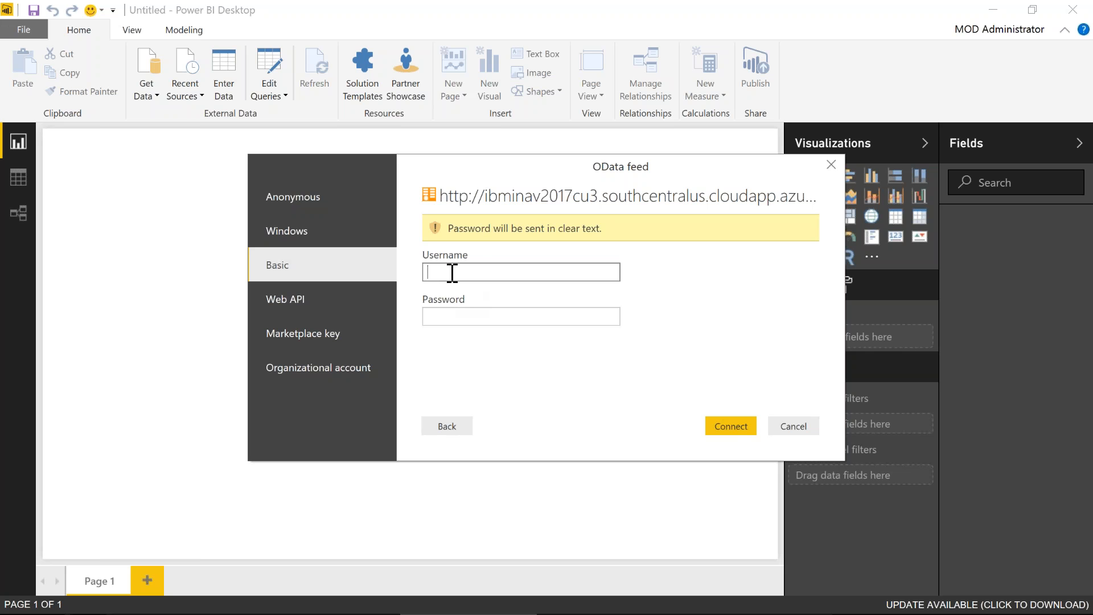
text(\omain\usernam)
key(shift+Left)
key(shift+Left)
key(shift+Left)
key(shift+Left)
key(shift+Left)
key(shift+Left)
key(shift+Left)
key(shift+Left)
key(shift+Left)
key(shift+Left)
key(shift+Left)
key(shift+Left)
key(shift+Left)
key(shift+Left)
key(BackSpace)
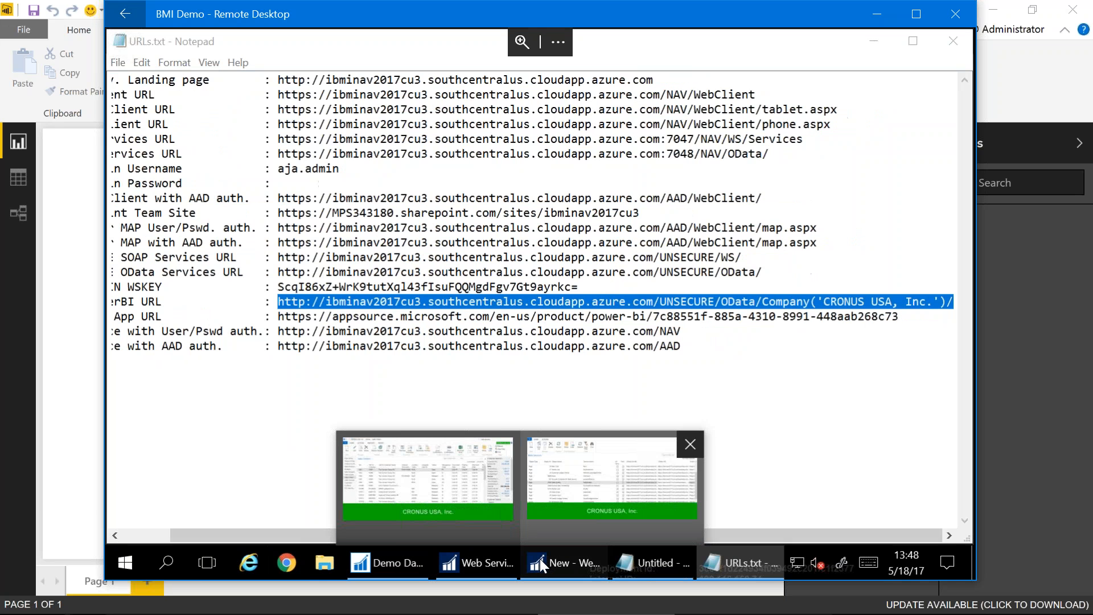
In NAV, search 'users' and open the administrator user's card
click(561, 563)
click(959, 44)
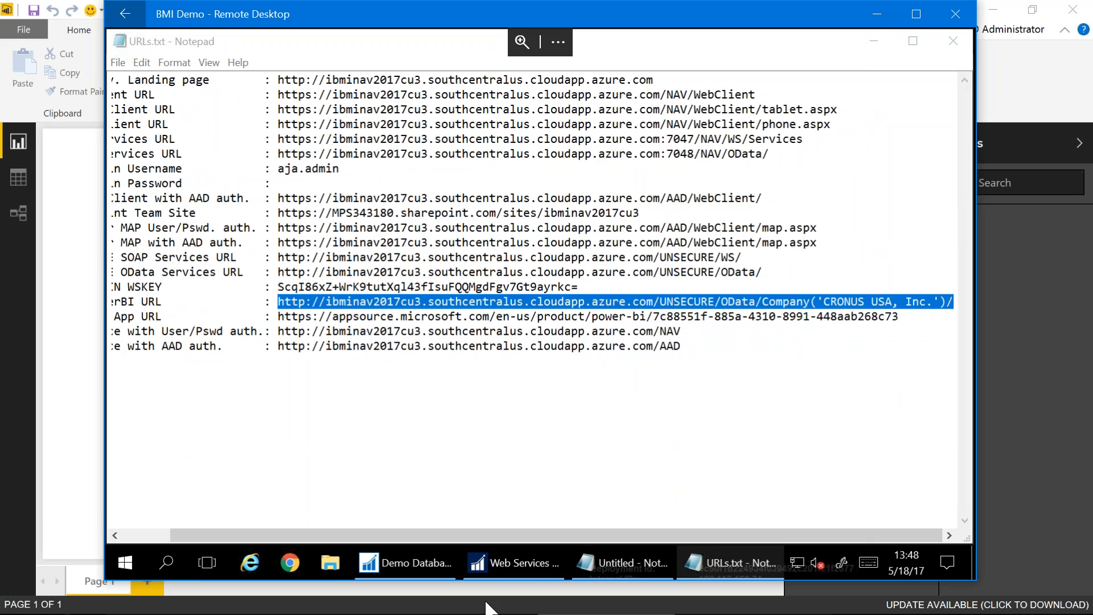
click(487, 564)
click(826, 55)
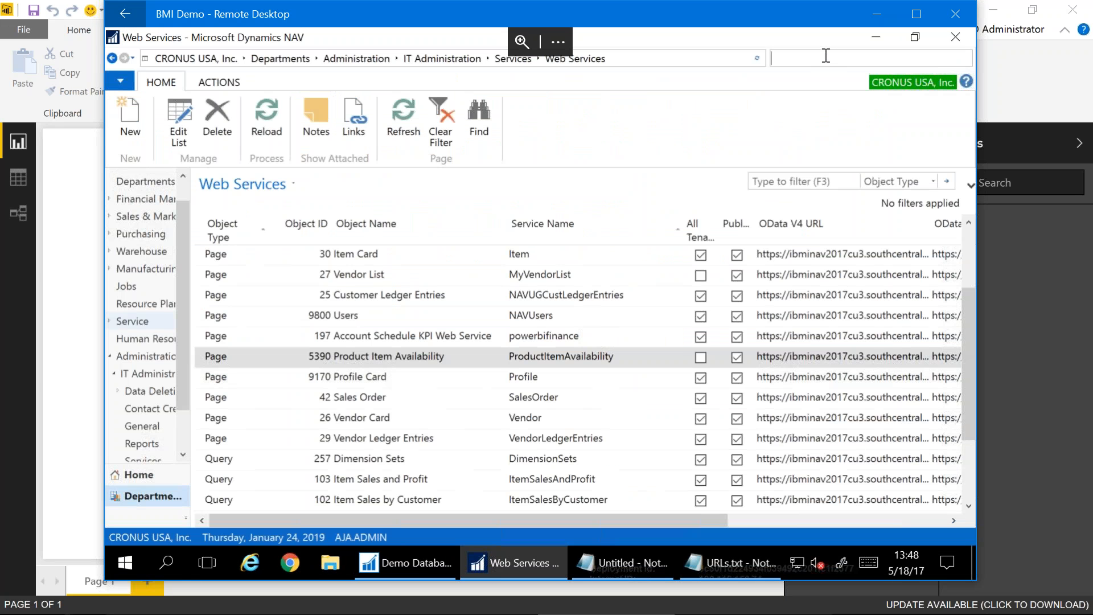
text(users)
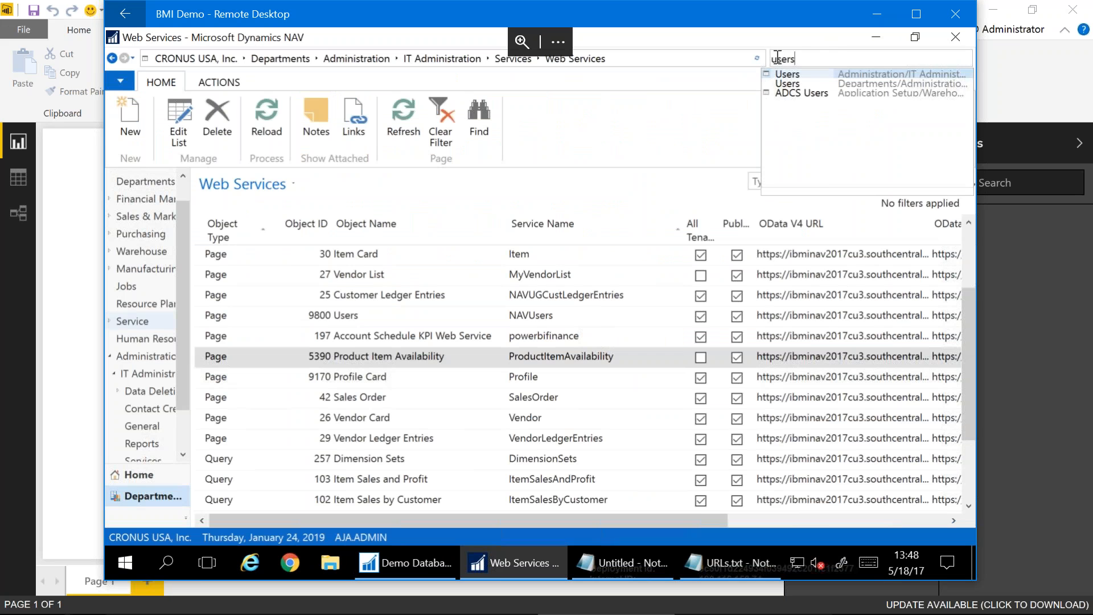
click(785, 77)
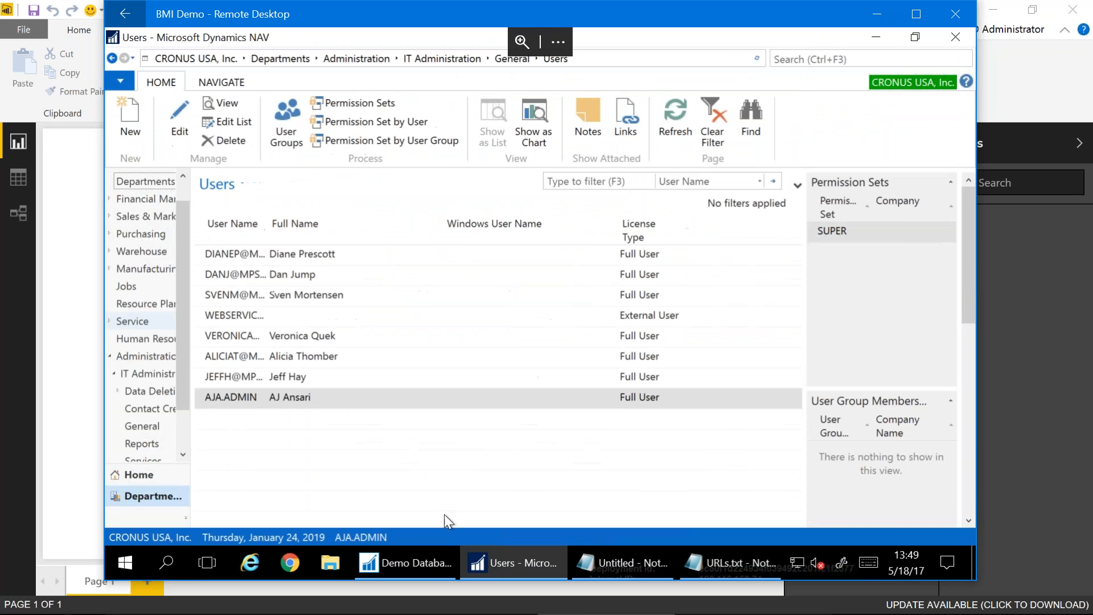
click(239, 399)
double_click(240, 399)
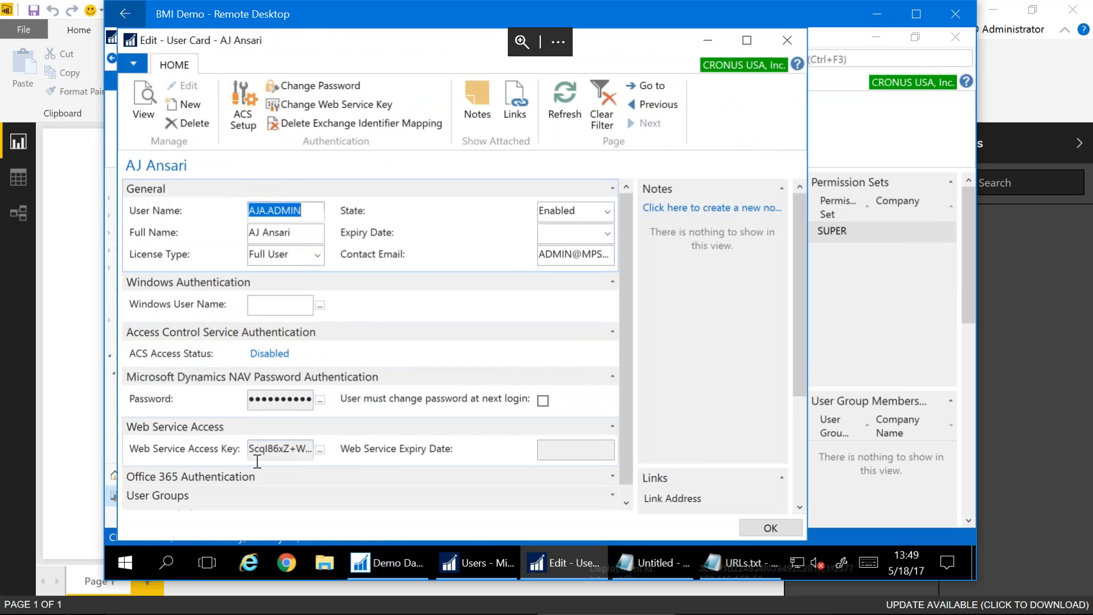
Copy the admin user's Web Service Access Key and return to Power BI Desktop
double_click(319, 31)
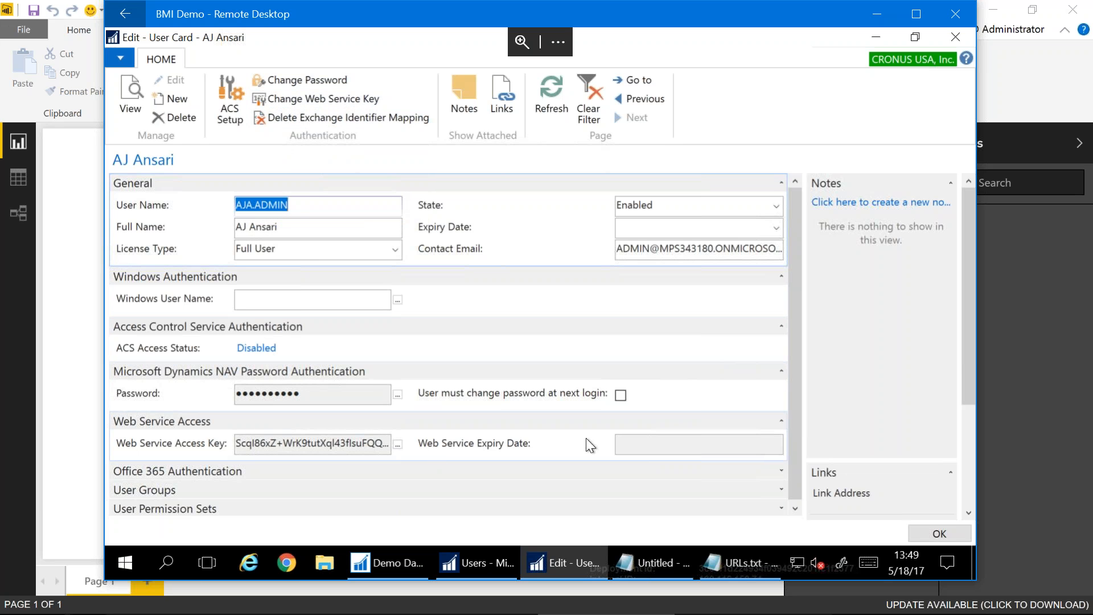
drag(239, 442, 441, 448)
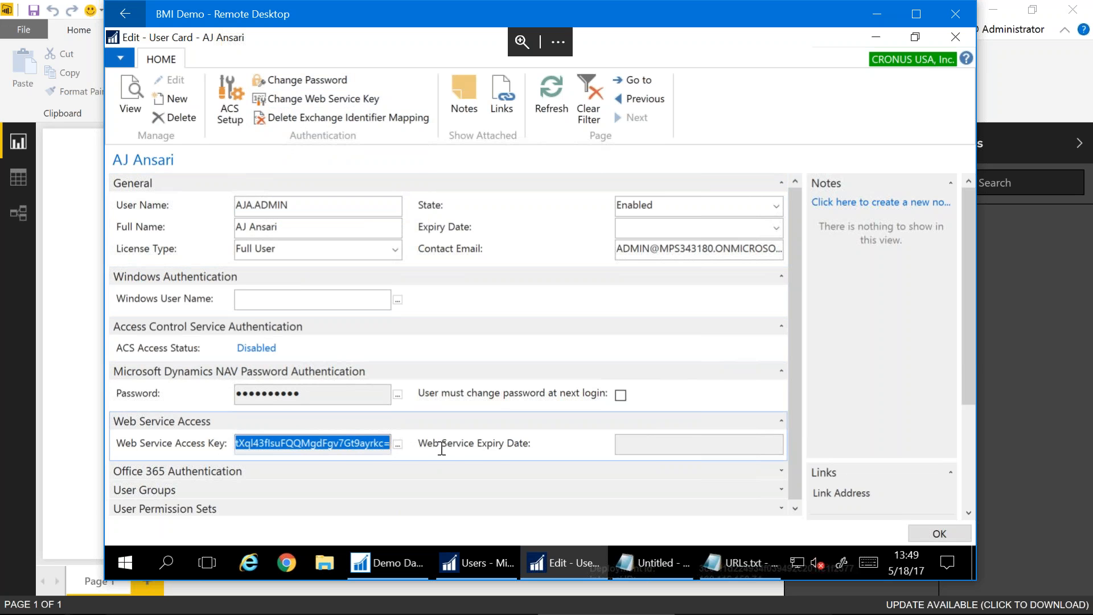
right_click(257, 445)
click(275, 488)
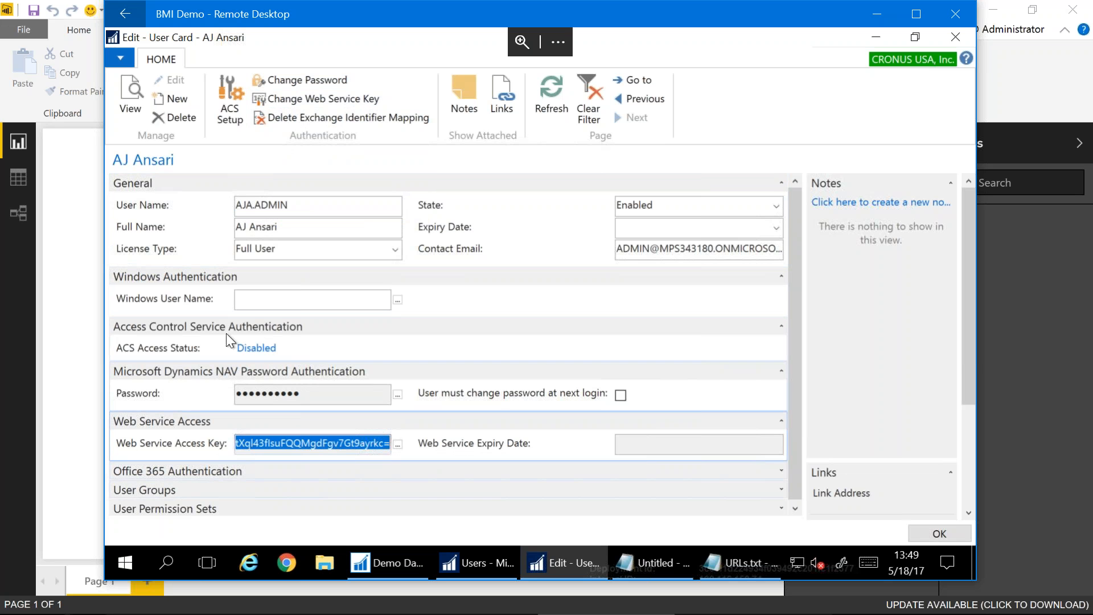
click(238, 209)
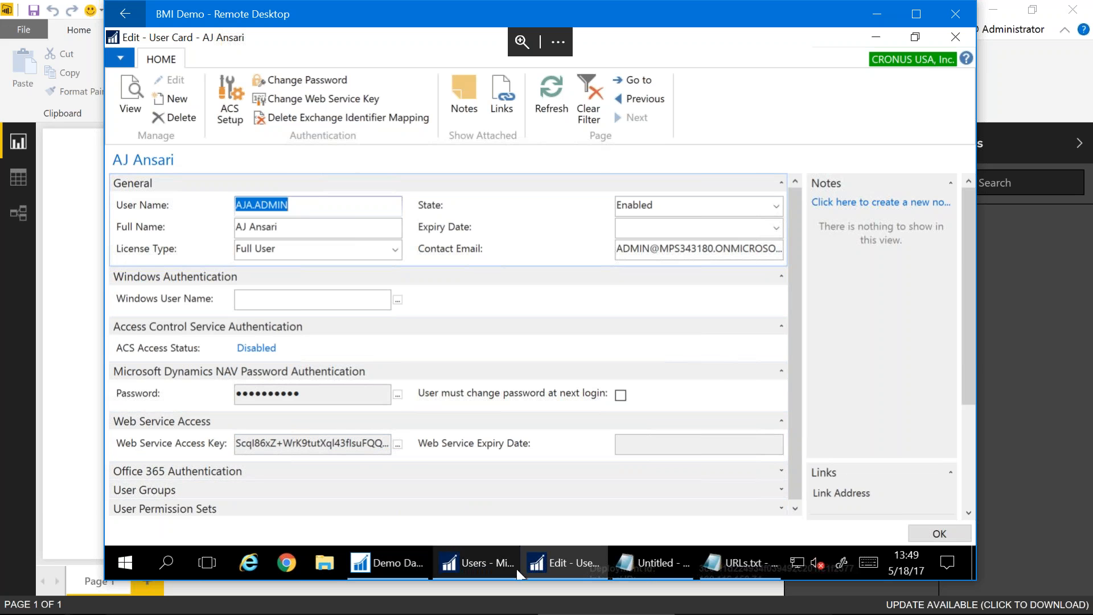
click(101, 514)
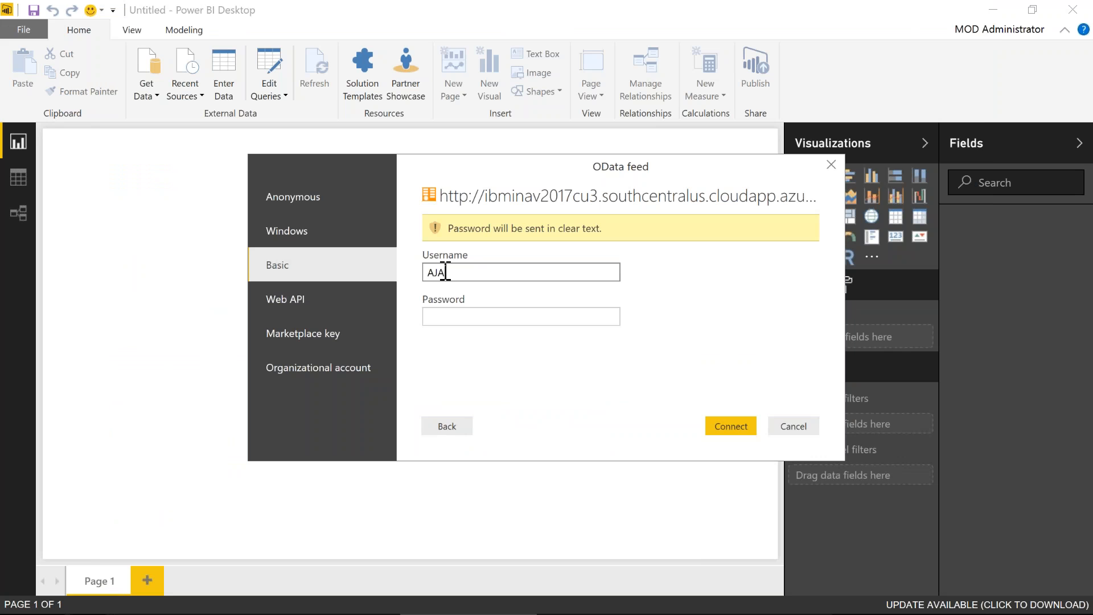
Complete the NAV admin user name, paste the web service key as password, and connect
text(\ADMIN)
key(Tab)
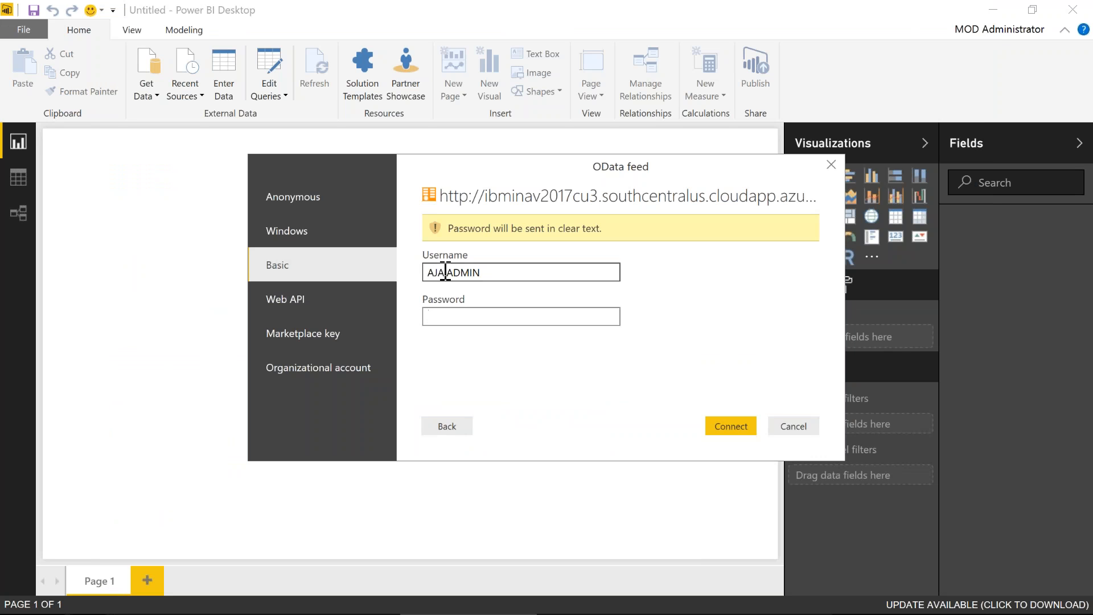
key(ctrl+v)
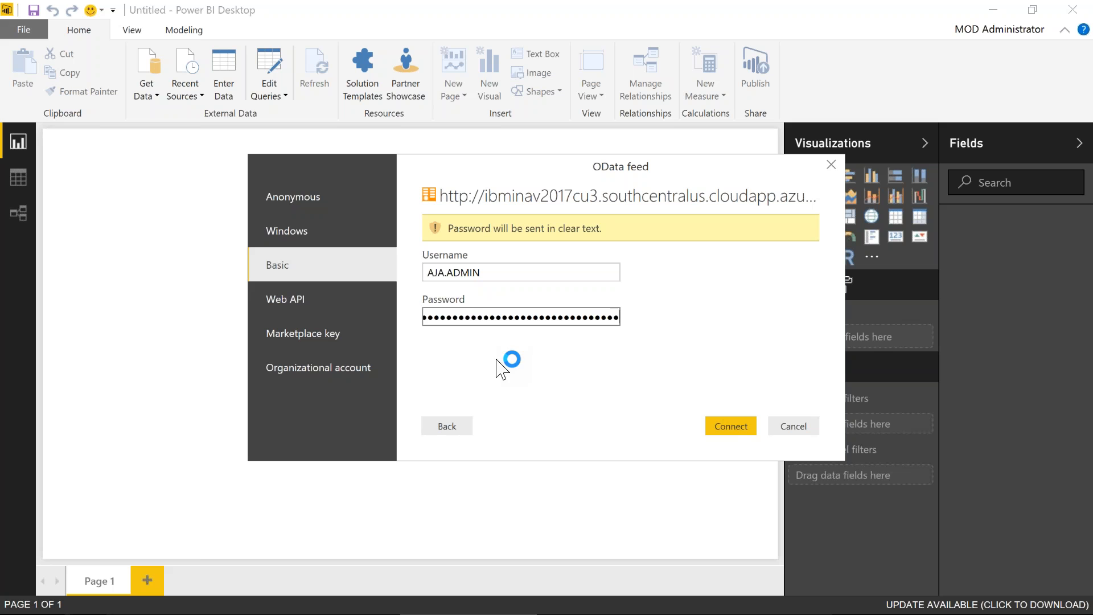
click(722, 430)
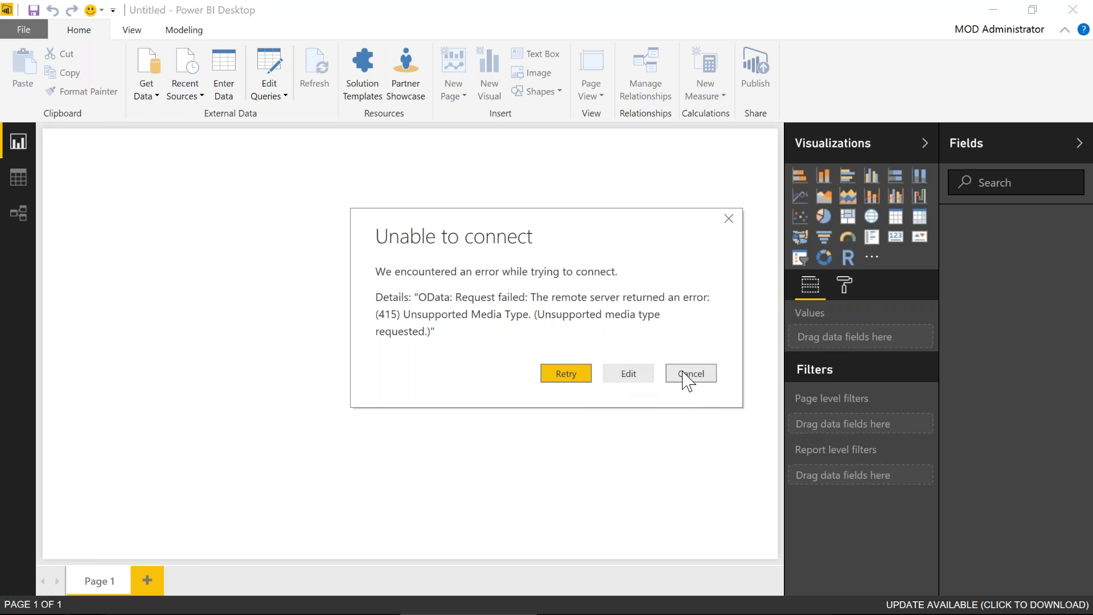
Dismiss the 415 connection error and open the Data source settings
click(708, 378)
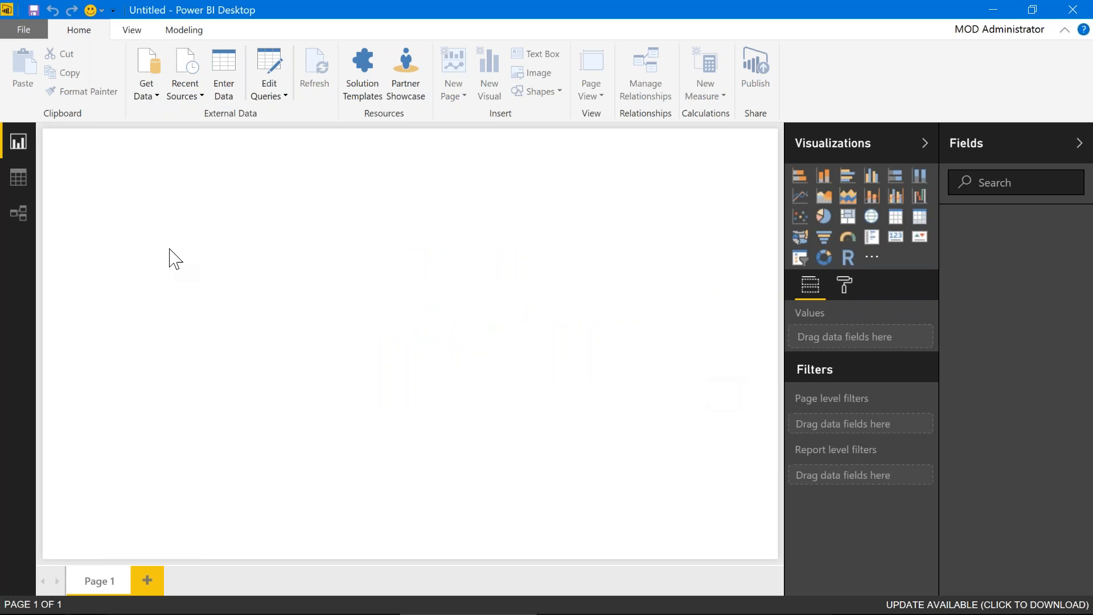
click(27, 34)
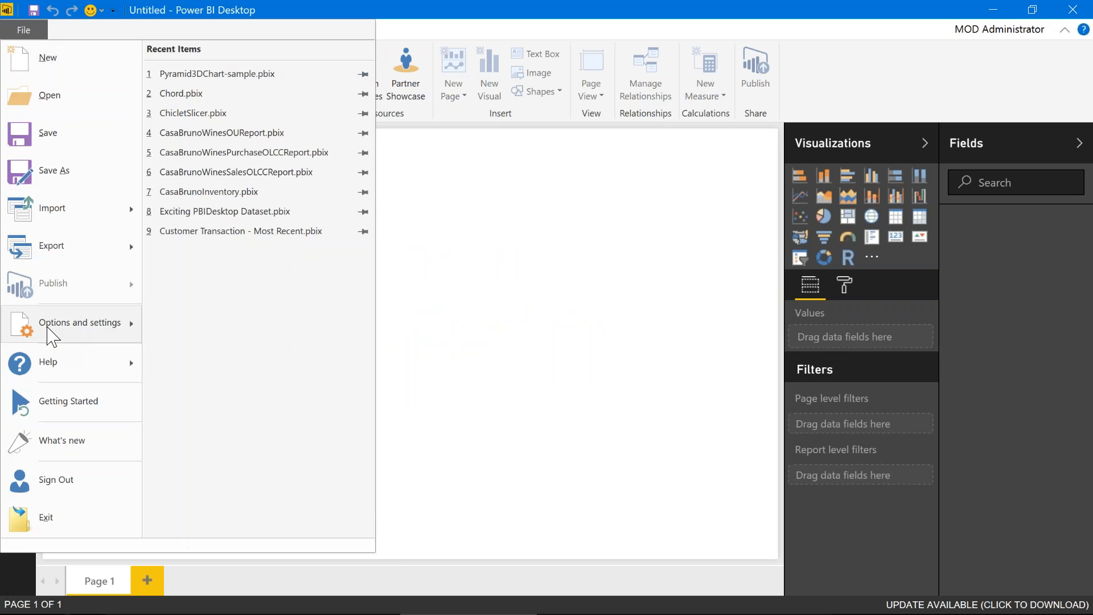
mouse_move(50, 335)
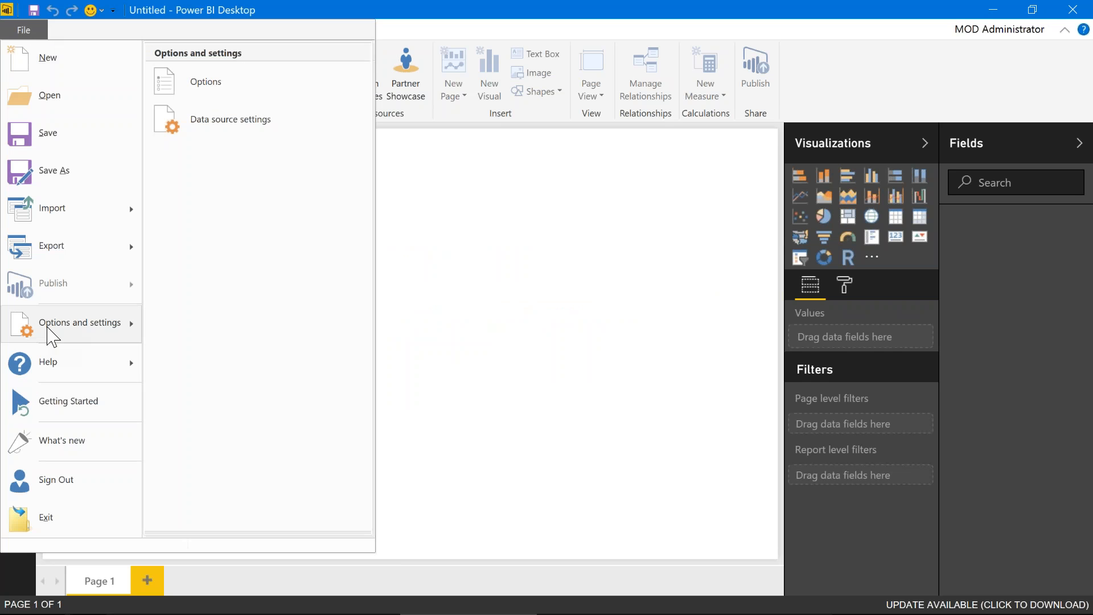
click(233, 130)
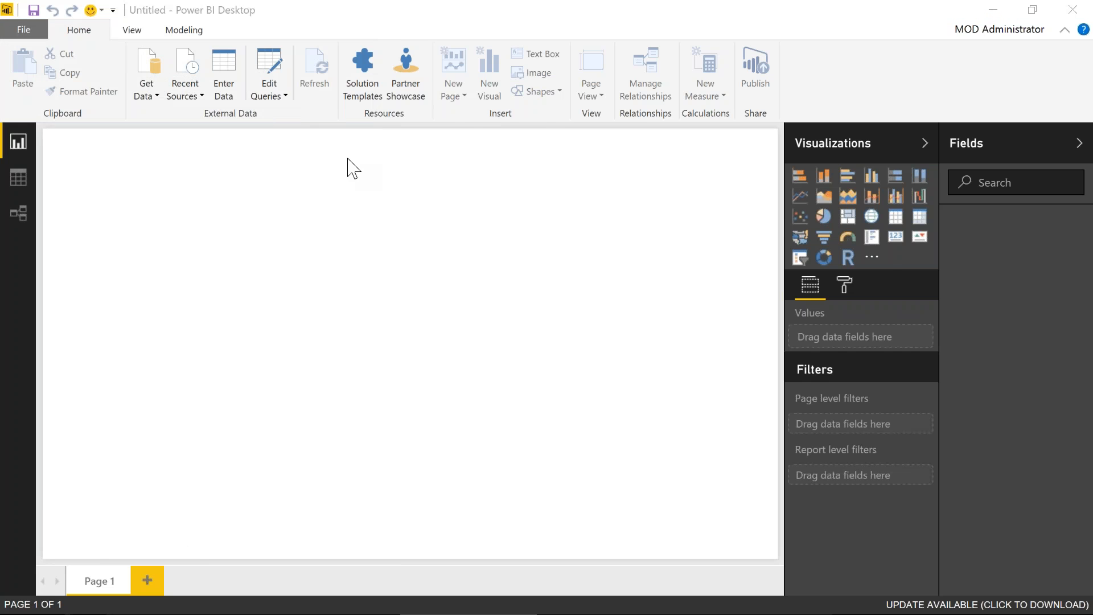
Clear the global permissions for the Customer, NAVUGCustLedgerEntries, SalesOrders and remaining sources, then close settings
click(407, 161)
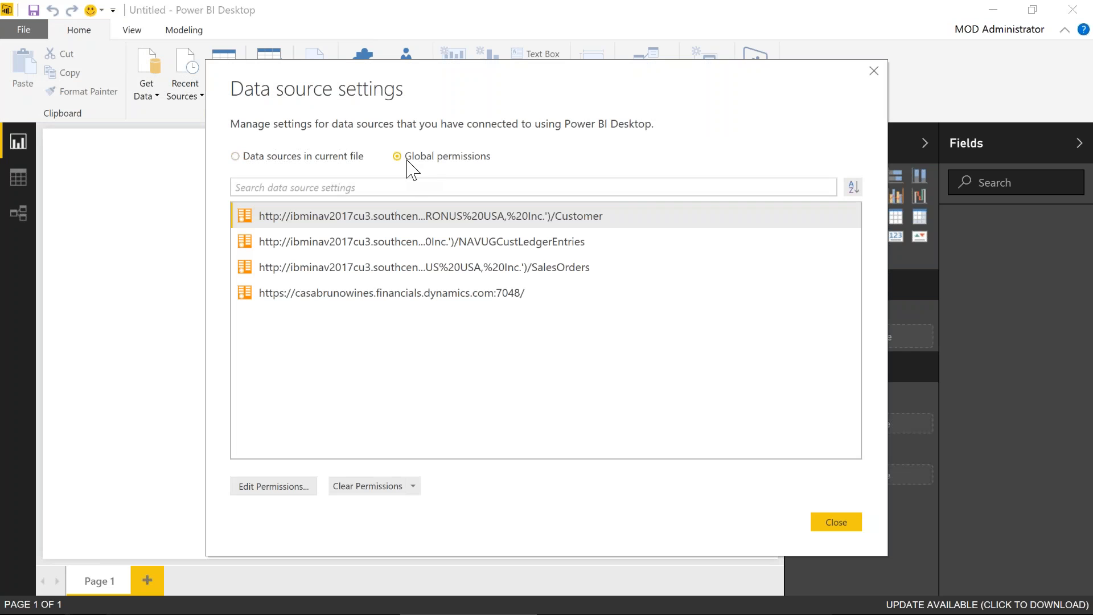
click(301, 219)
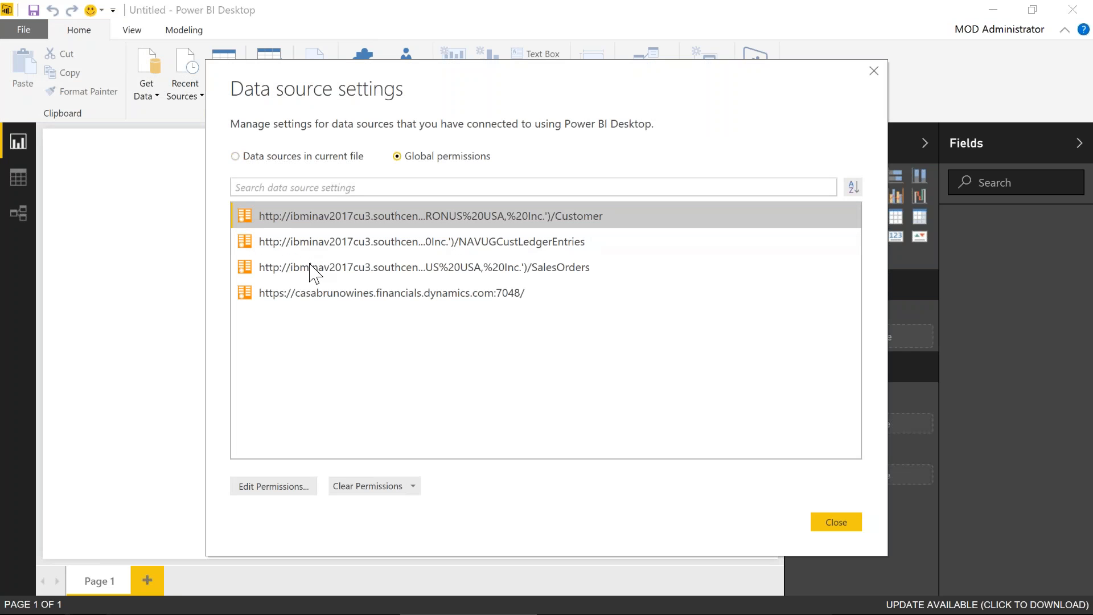
click(360, 491)
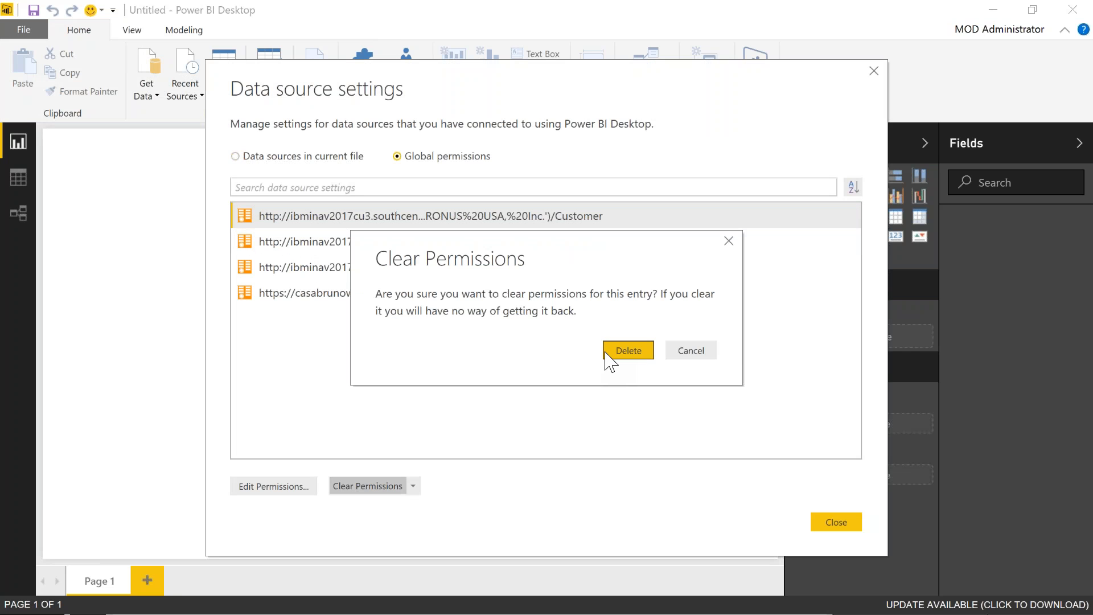
click(608, 354)
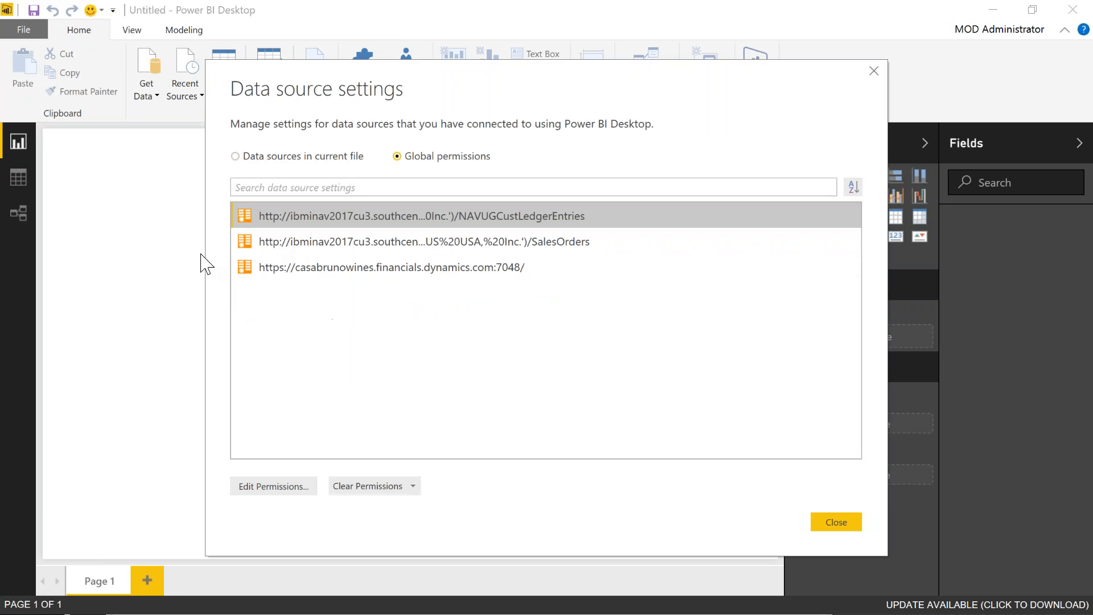
click(368, 486)
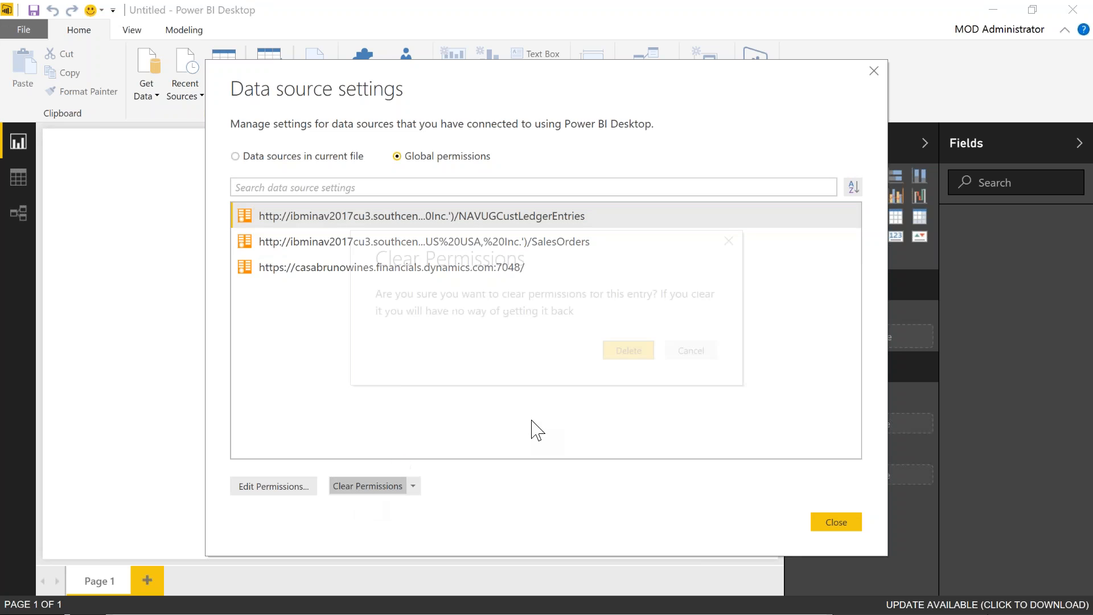
click(616, 353)
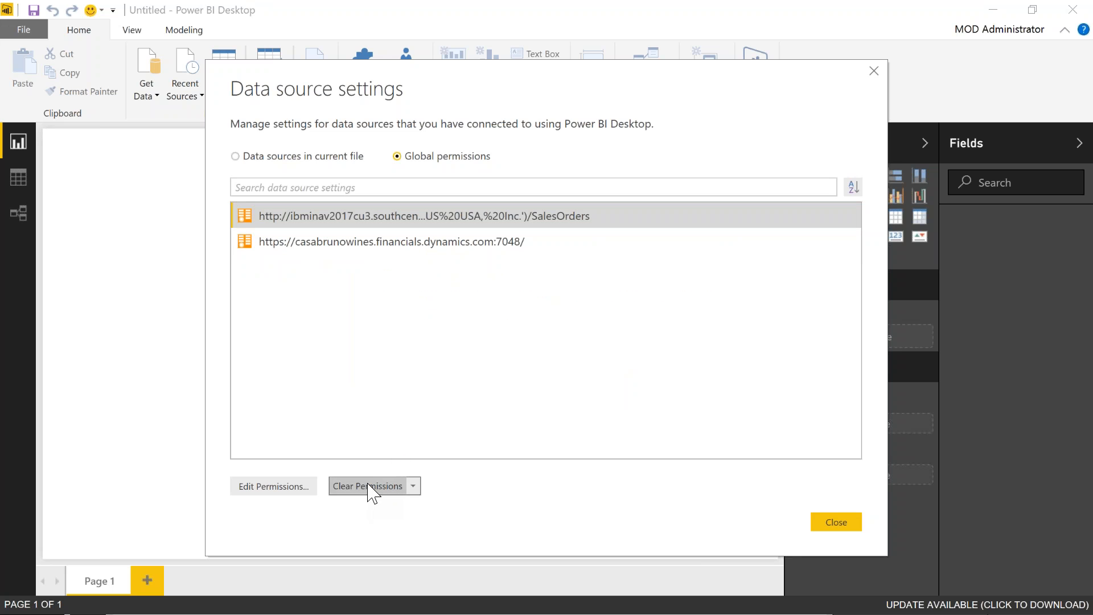
click(393, 485)
click(626, 351)
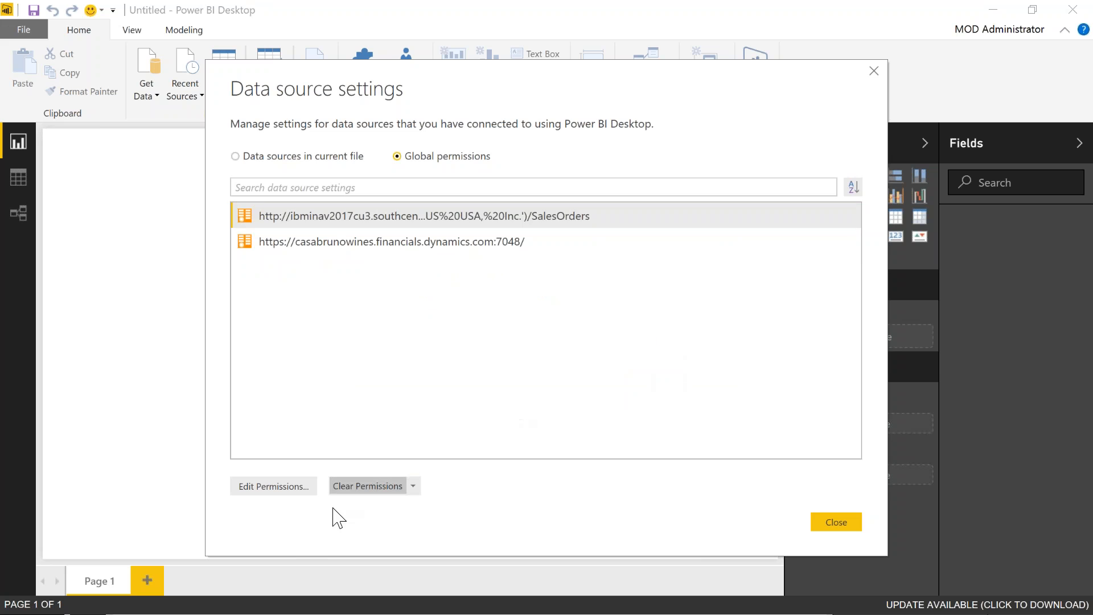
click(340, 487)
click(640, 352)
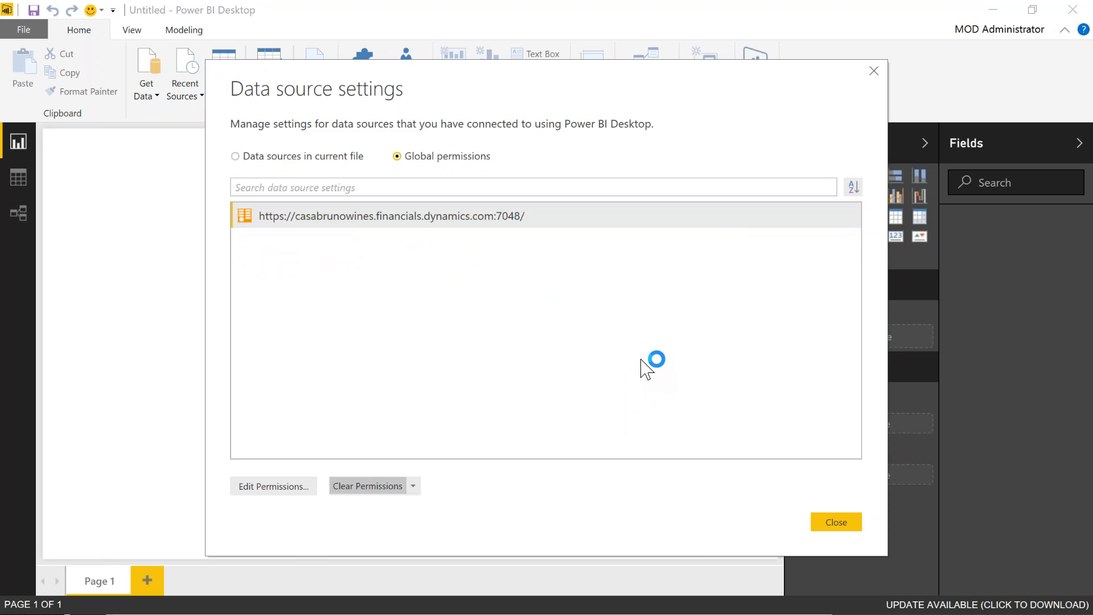
click(826, 522)
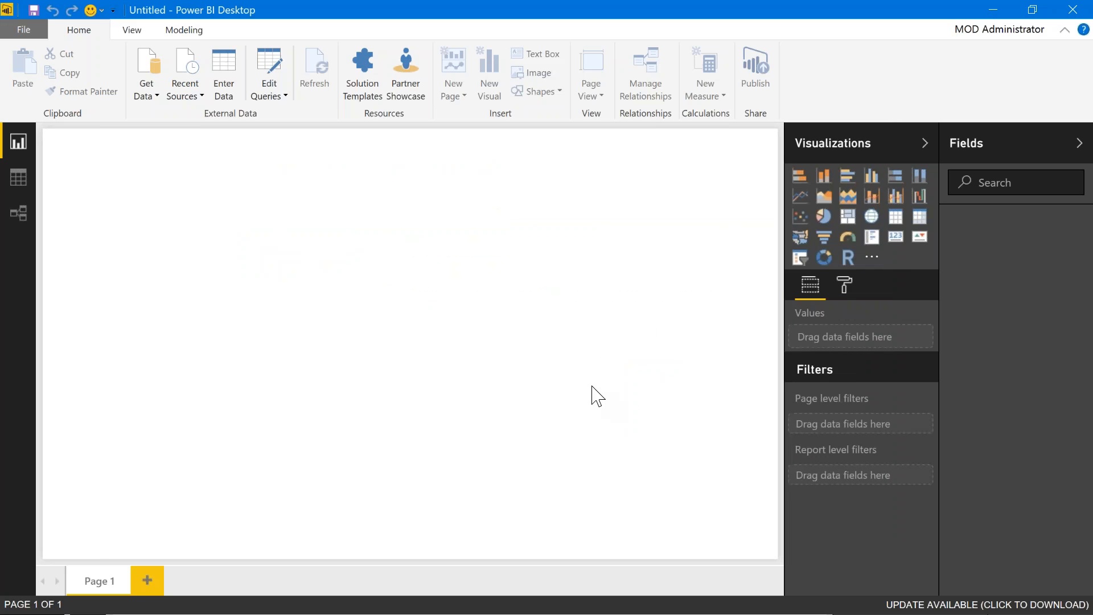
click(159, 96)
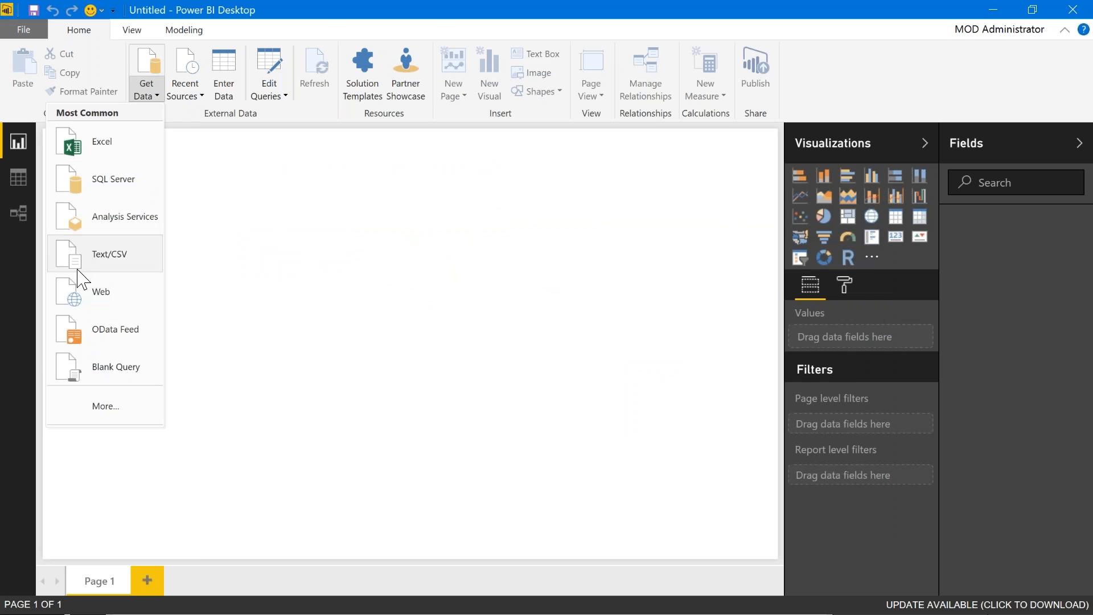
Choose OData Feed from the Get Data list
click(108, 329)
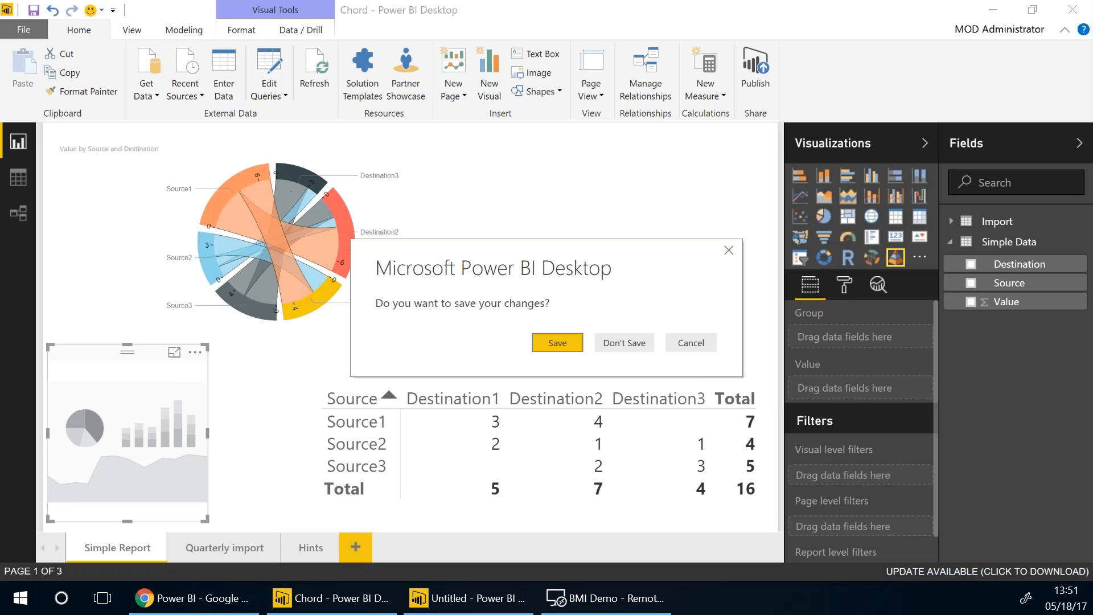
Copy the SalesOrders URL from the Notepad notes and submit it as the OData feed address
click(572, 599)
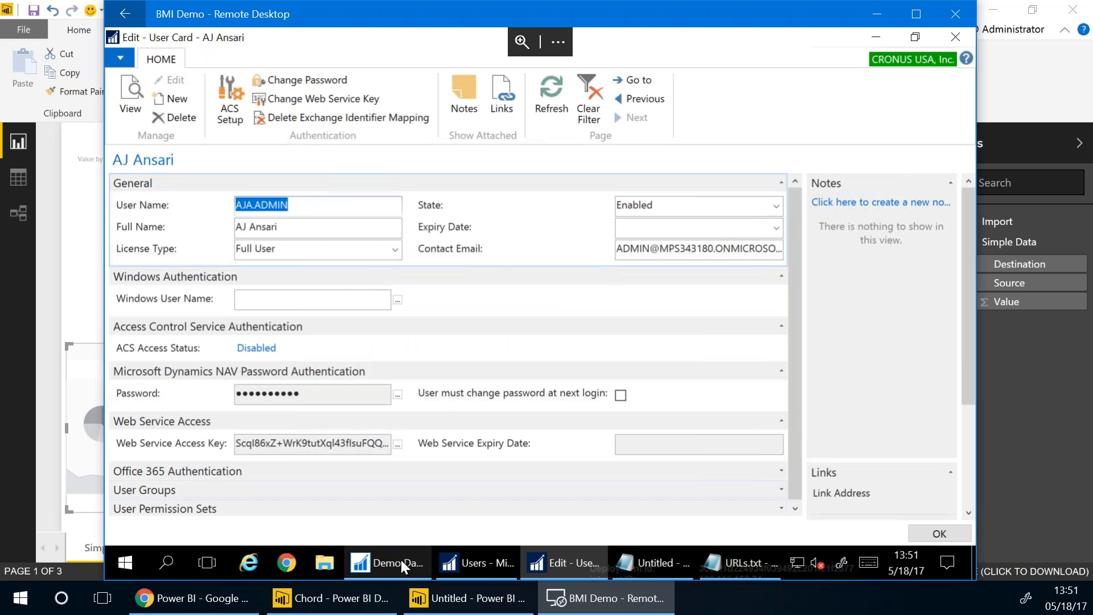
click(721, 564)
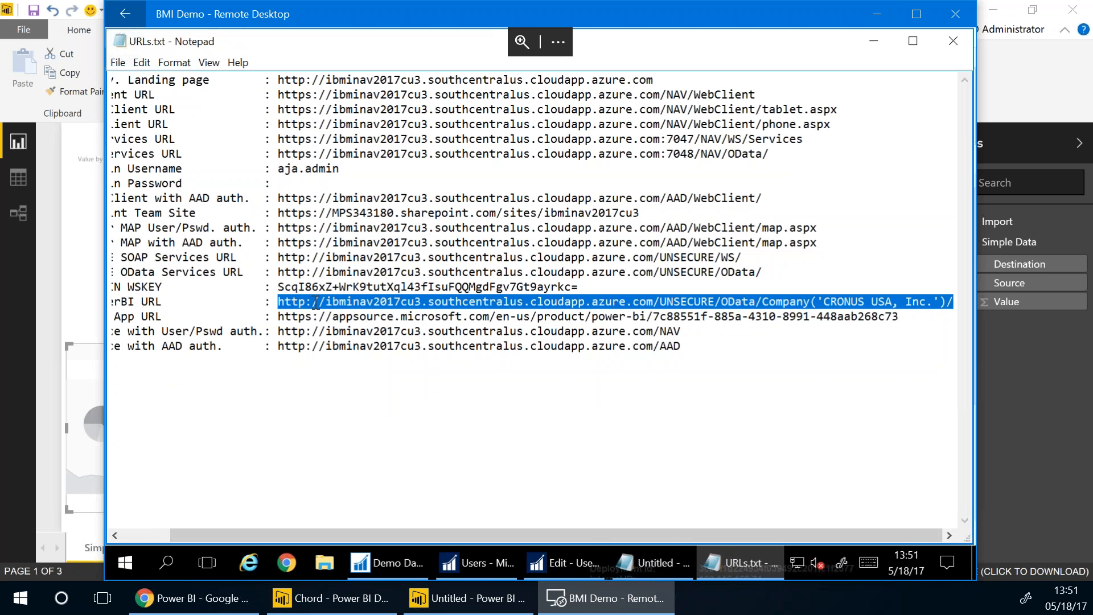
click(713, 561)
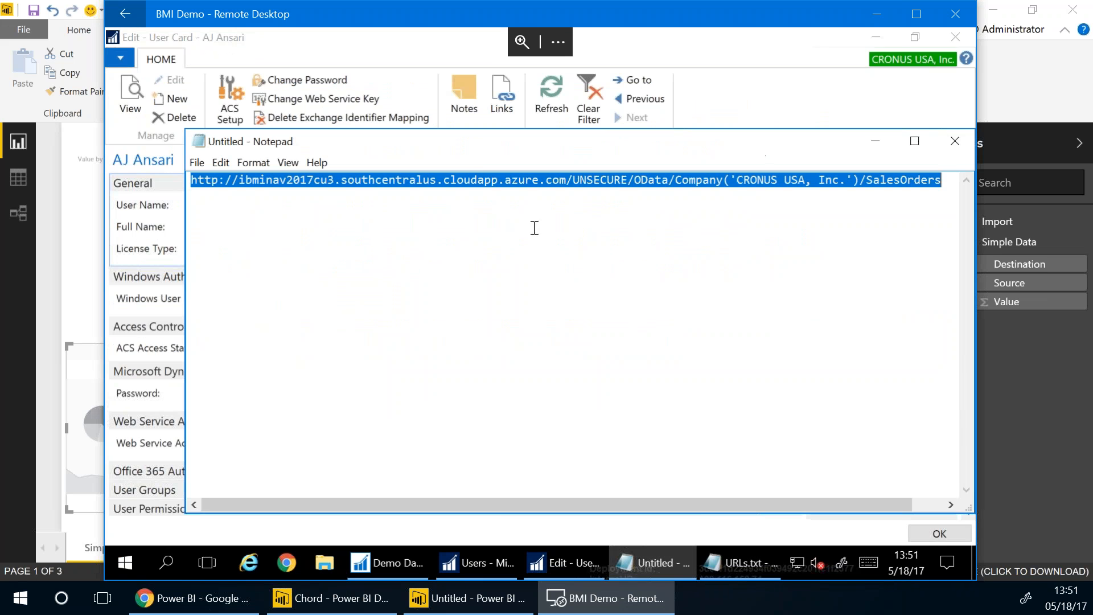
right_click(481, 178)
click(401, 235)
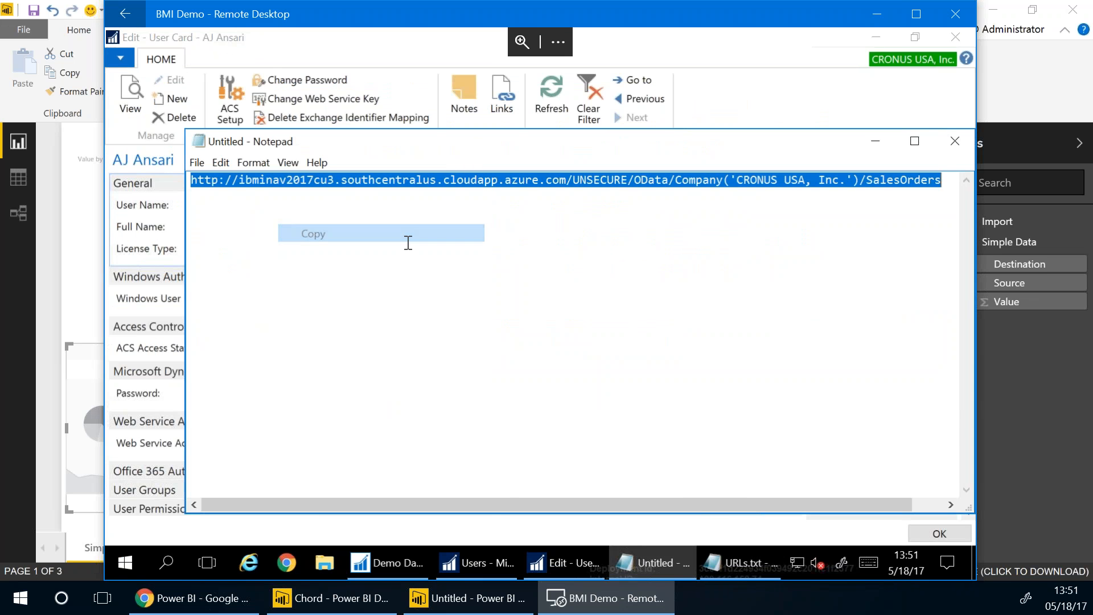
click(481, 603)
right_click(389, 314)
click(317, 377)
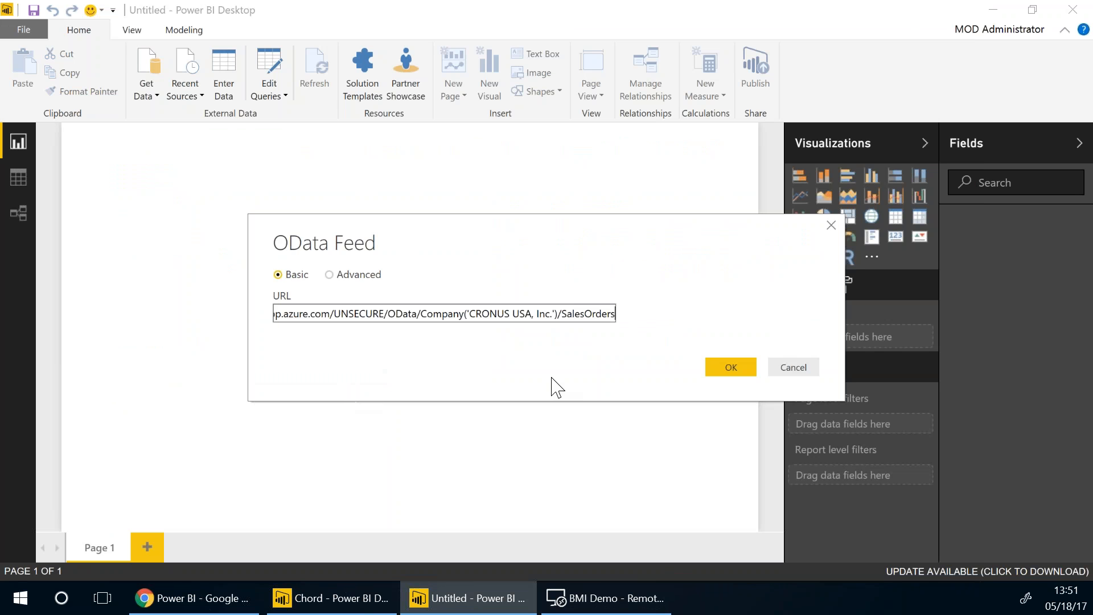
click(738, 371)
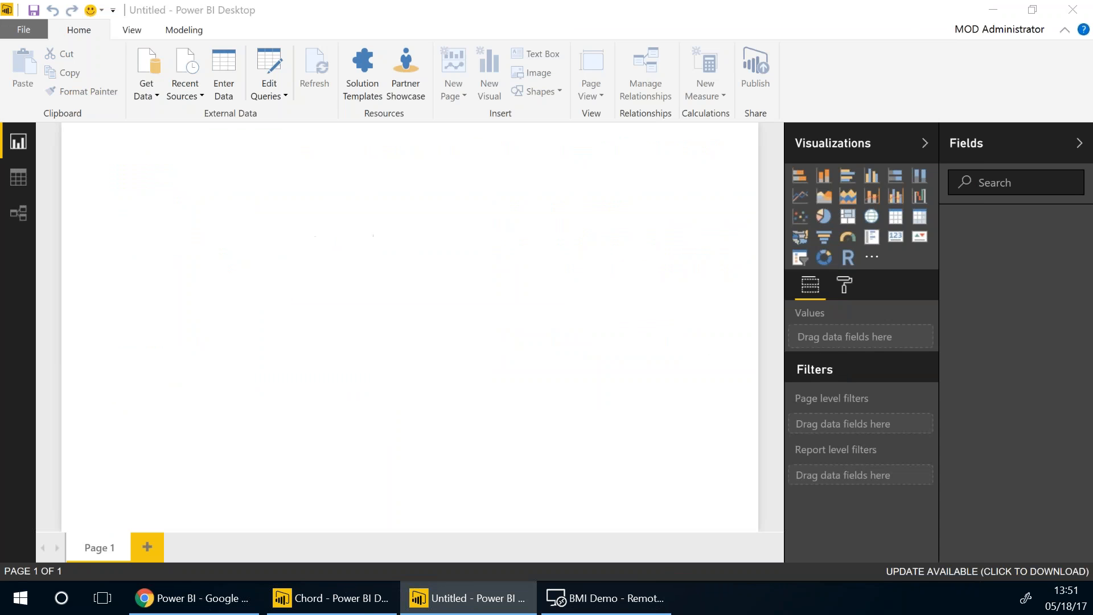
Choose Basic authentication and enter the NAV admin user name
click(297, 268)
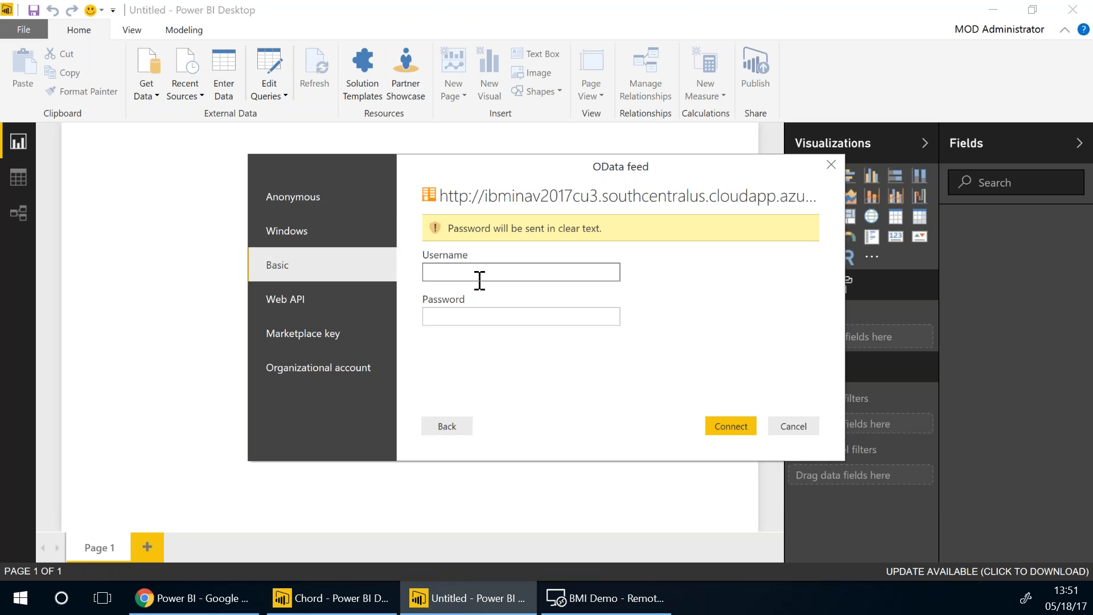
text(AJA.ADMIN)
key(Tab)
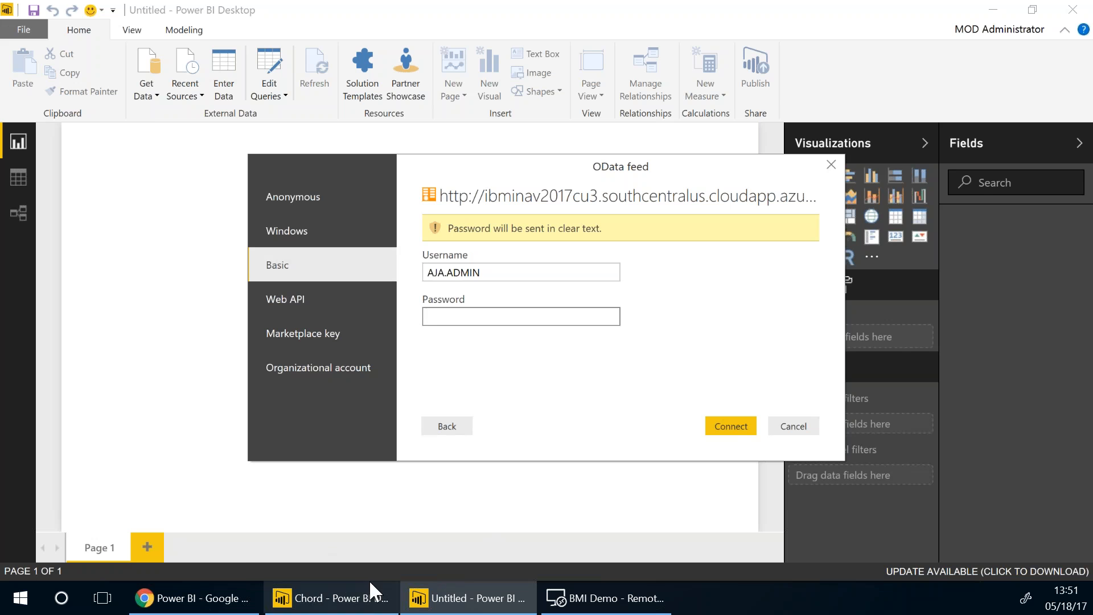
Copy the web service access key from the NAV user card, paste it as password, connect, and dismiss the error
click(564, 585)
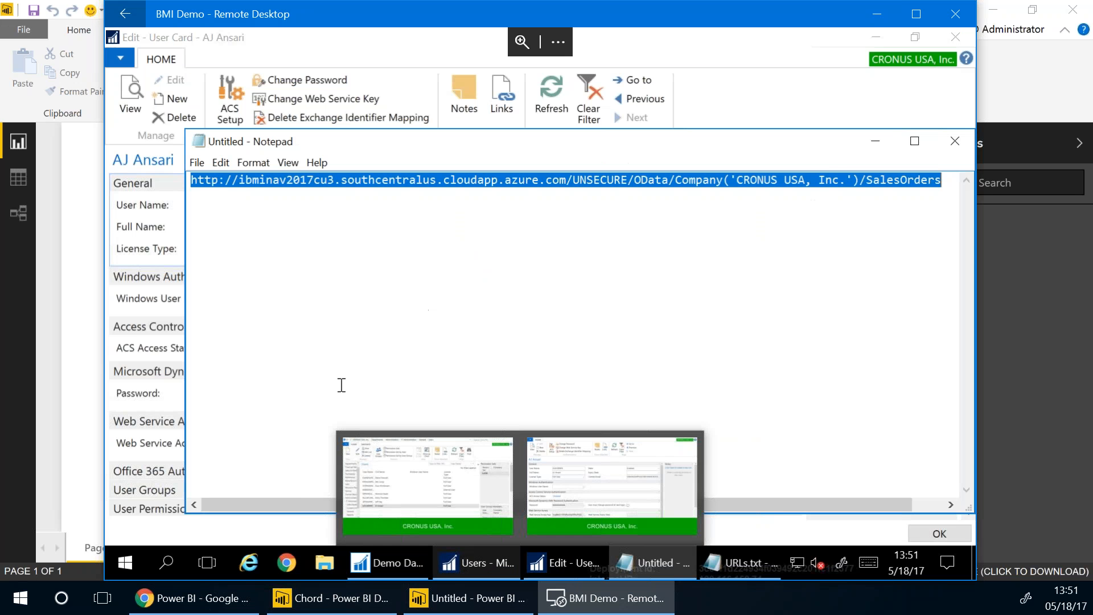
click(875, 141)
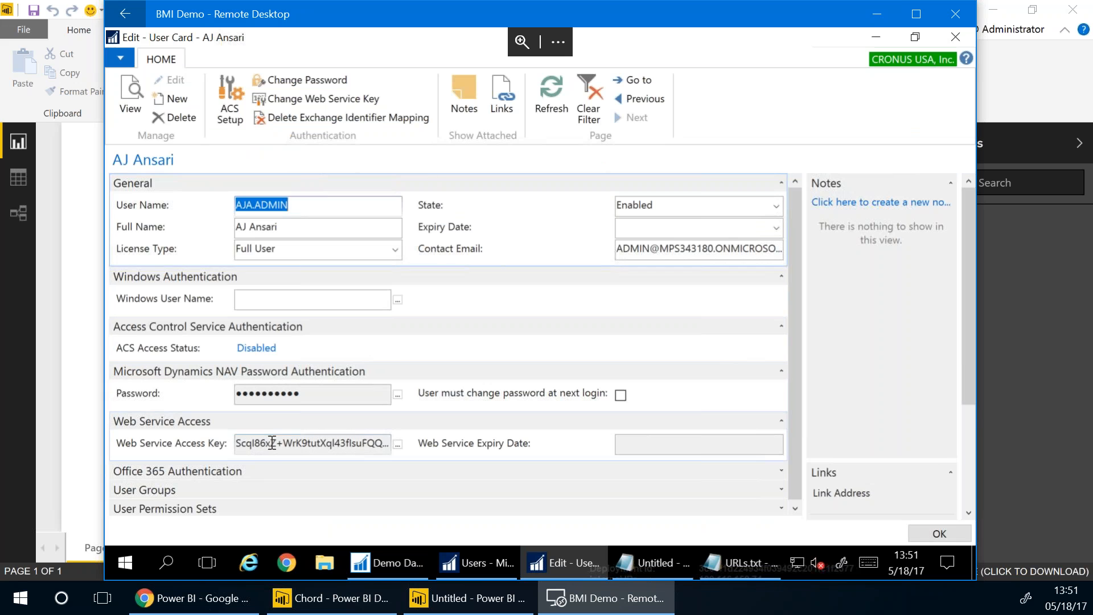
click(238, 444)
drag(238, 446, 348, 443)
right_click(349, 443)
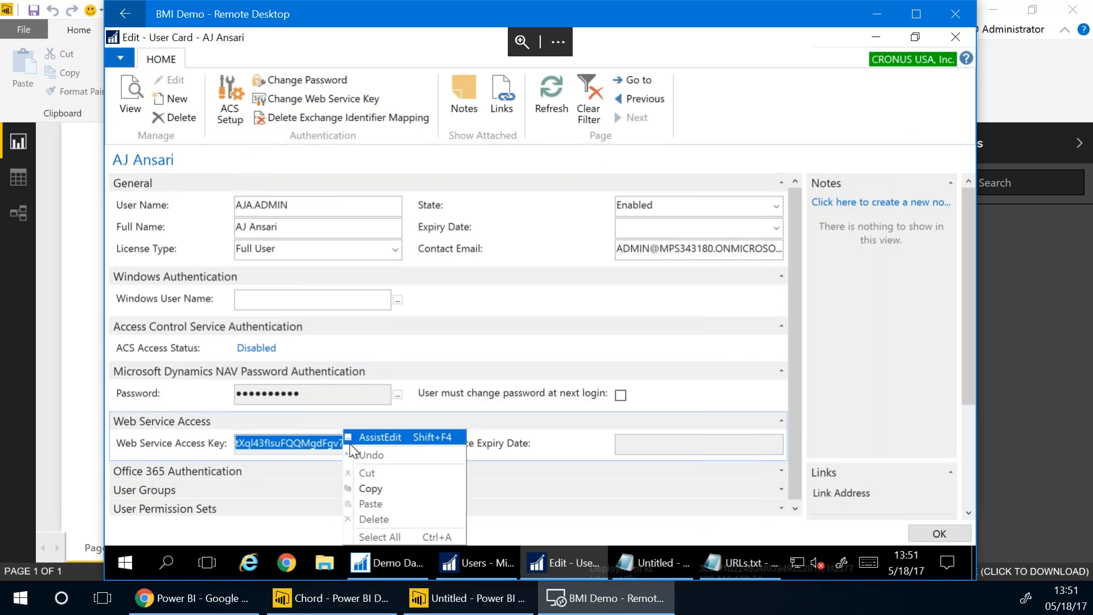
click(370, 488)
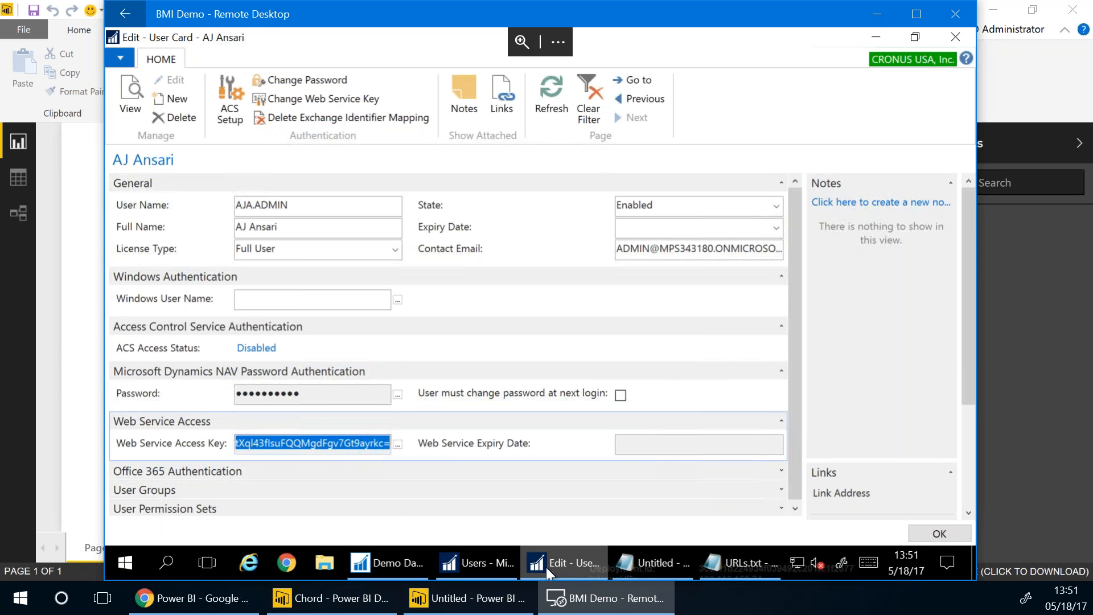
click(467, 597)
key(ctrl+v)
click(721, 429)
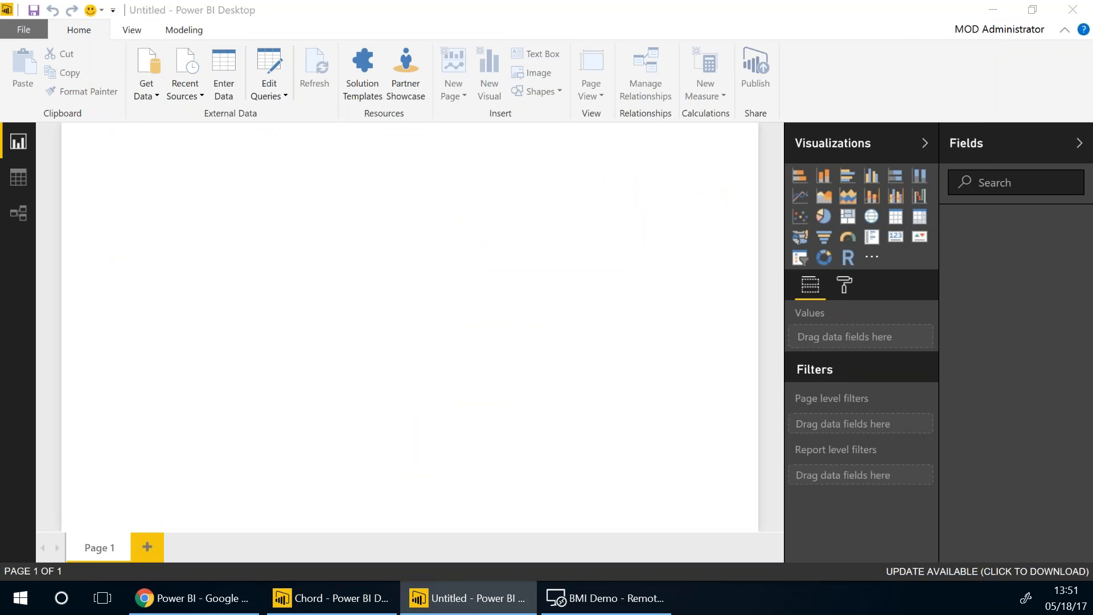
click(687, 358)
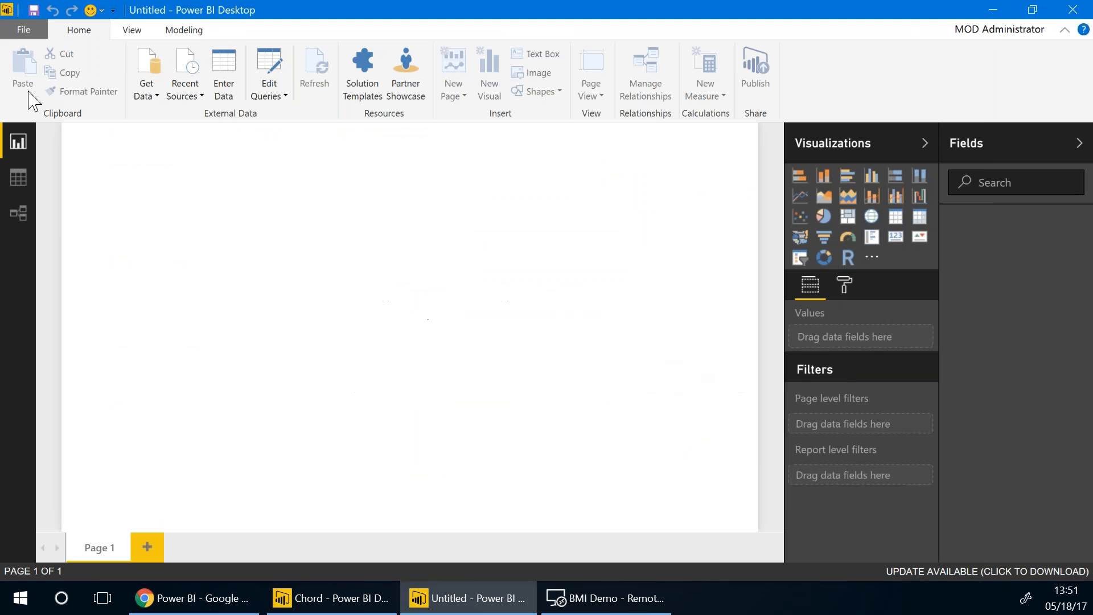
Open Exciting PBIDesktop Dataset.pbix from recent items and close the Chord report without saving
click(23, 29)
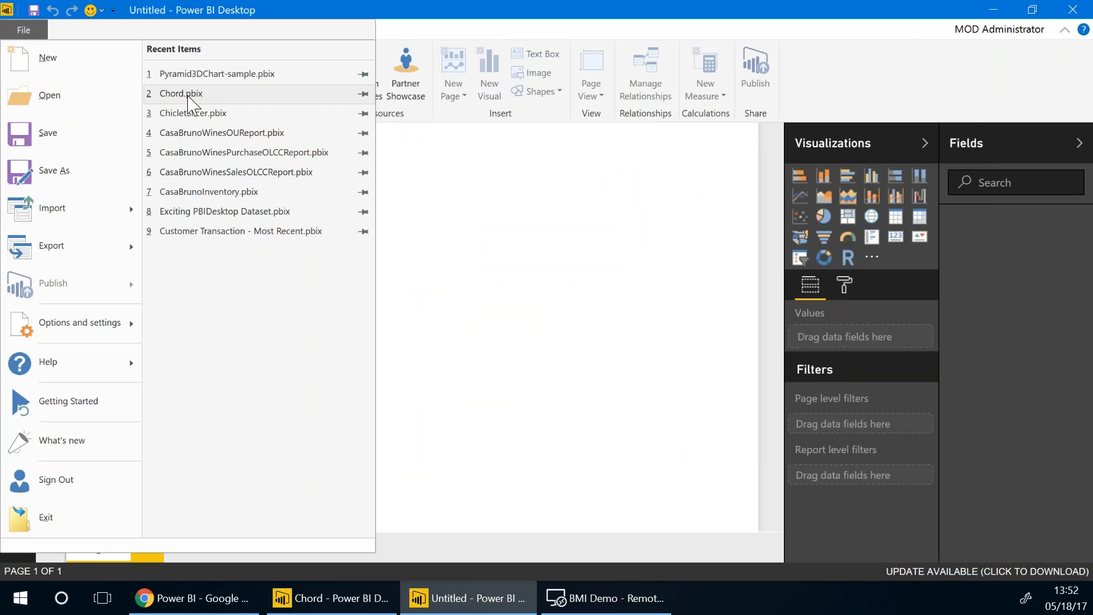
click(206, 216)
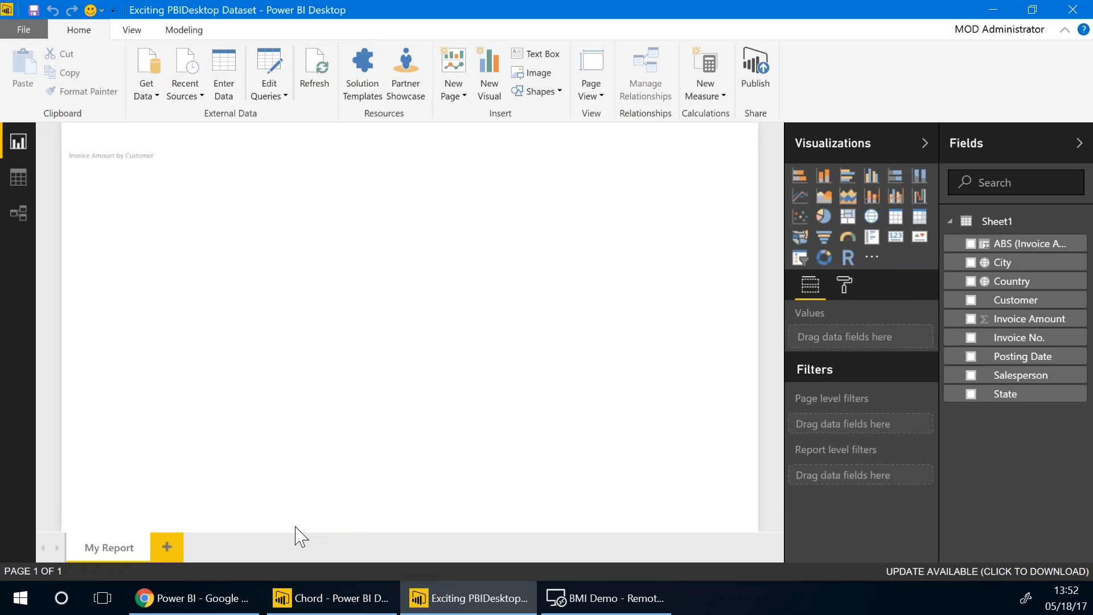
click(340, 598)
click(625, 342)
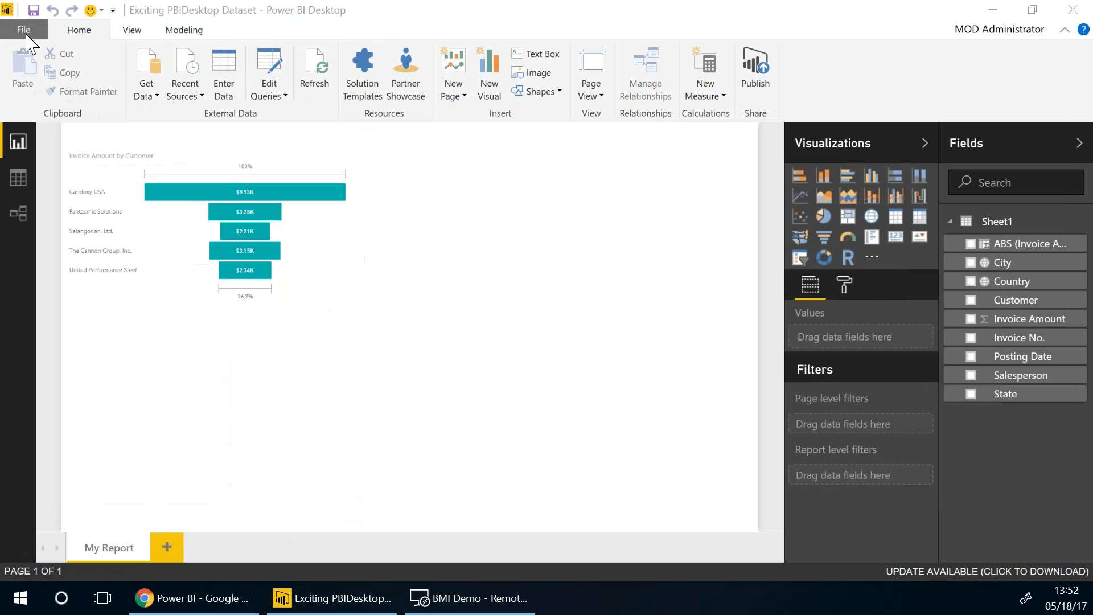
Open the query editor for the Exciting PBIDesktop Dataset report, then return to the report
click(24, 34)
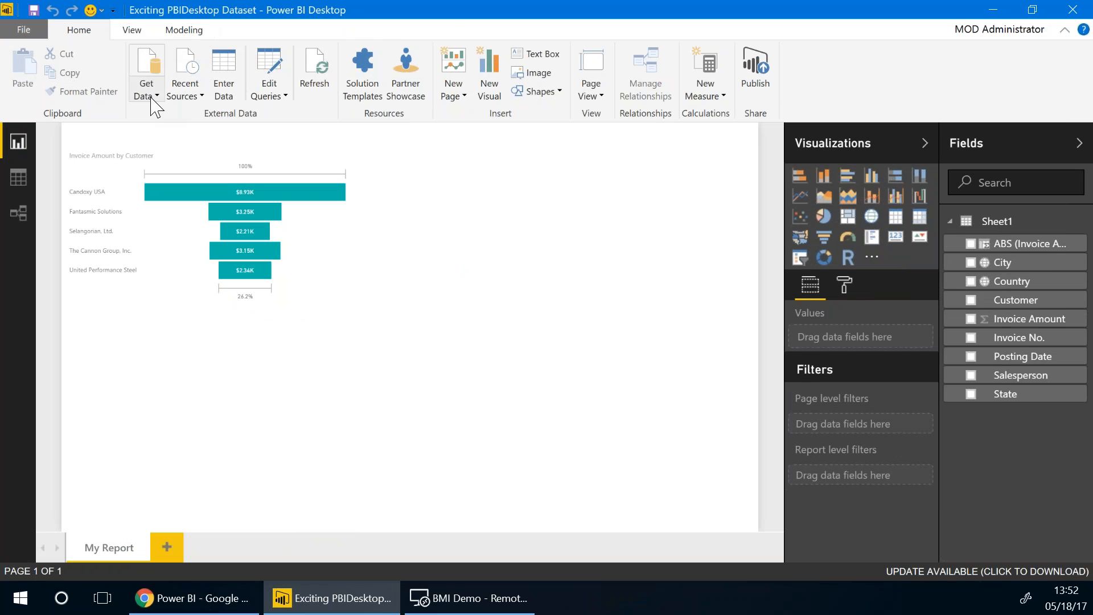
click(269, 71)
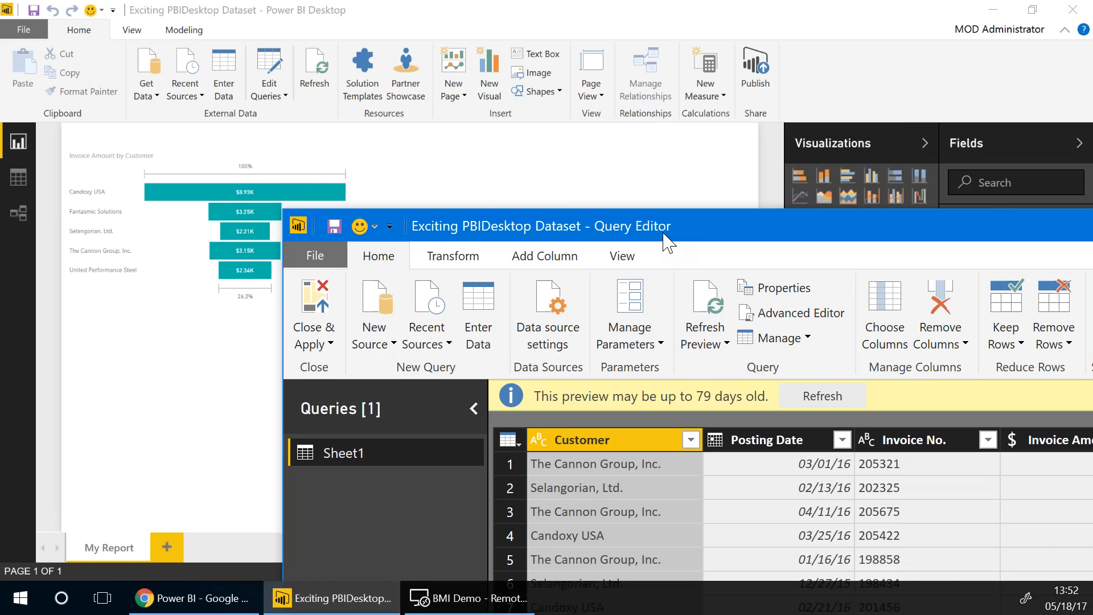
drag(663, 233, 398, 80)
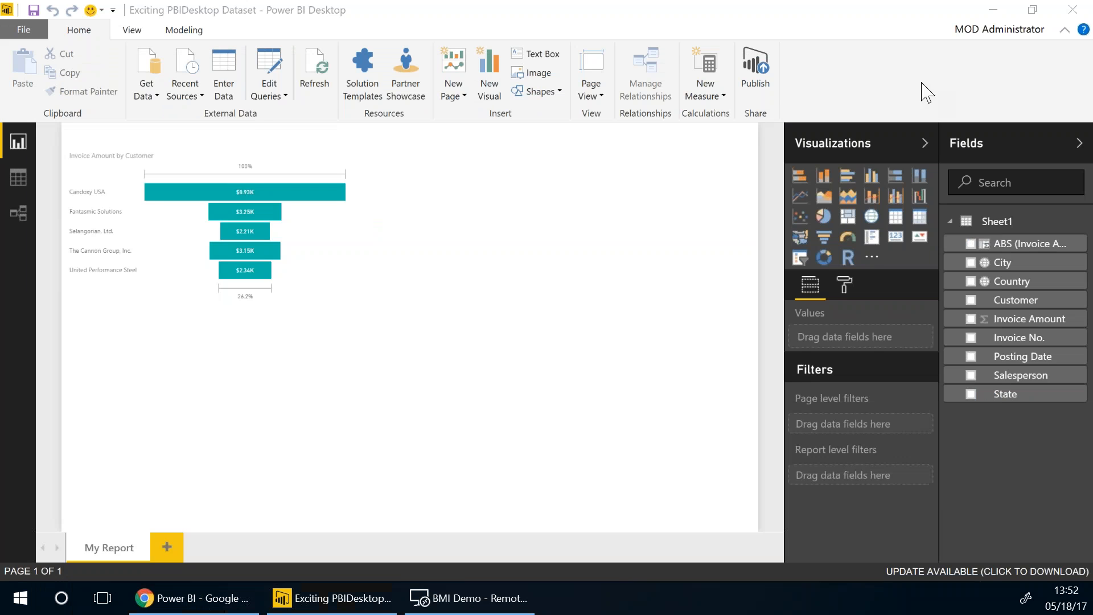
click(22, 31)
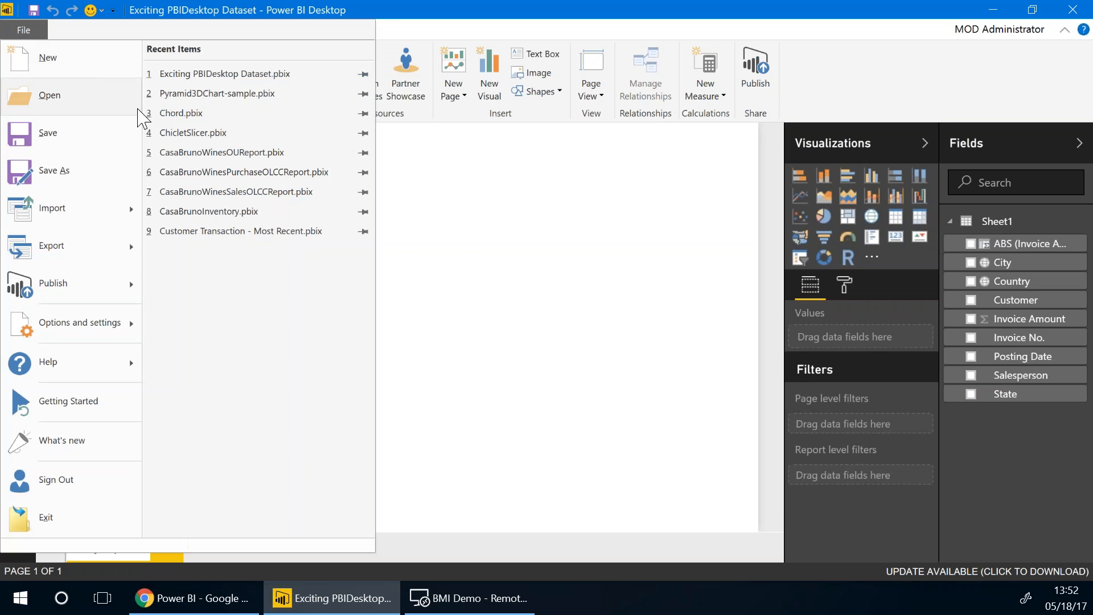
click(170, 234)
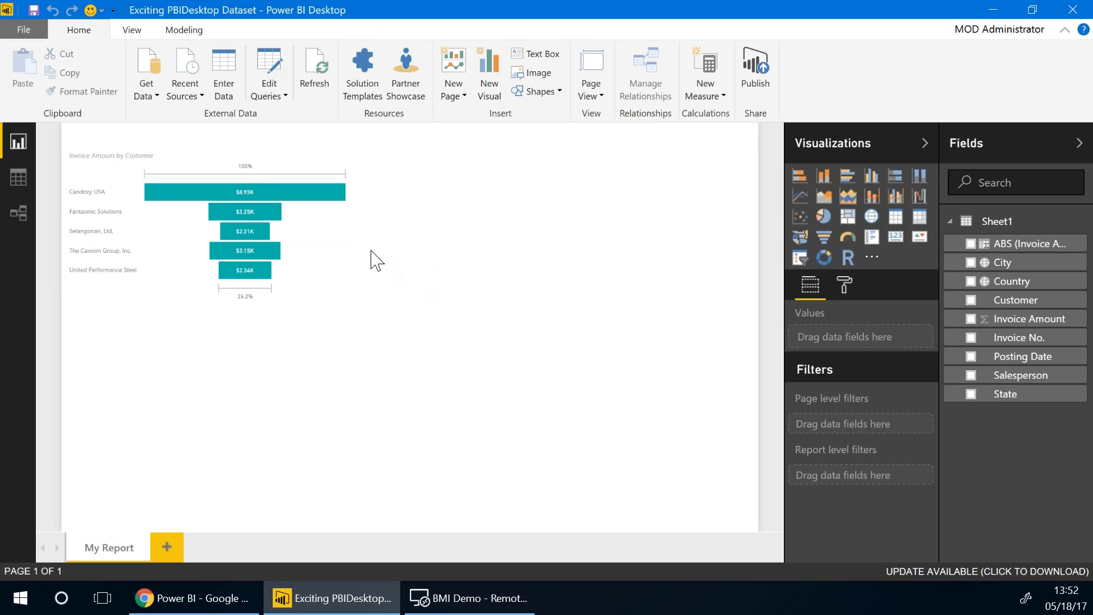
click(421, 604)
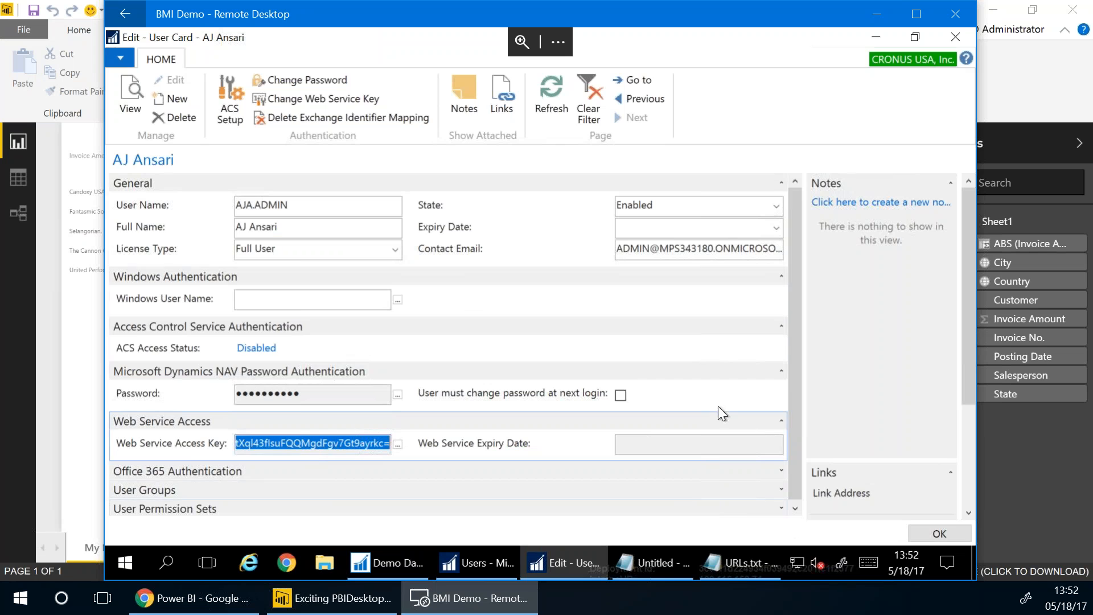
click(37, 339)
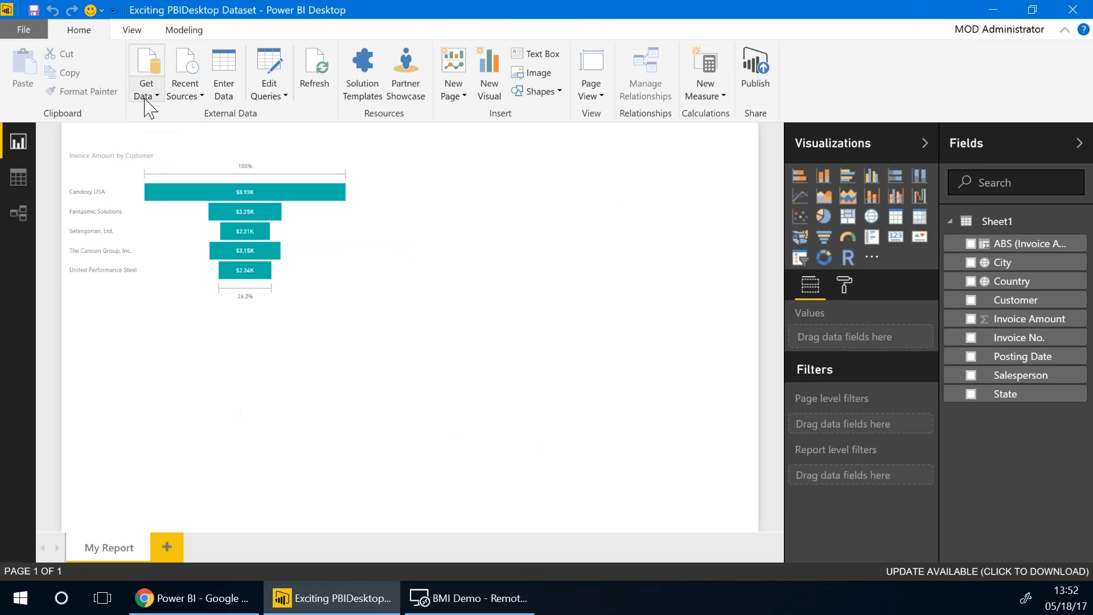
Refresh all queries in the Query Editor, then close it to return to the funnel chart report
click(269, 67)
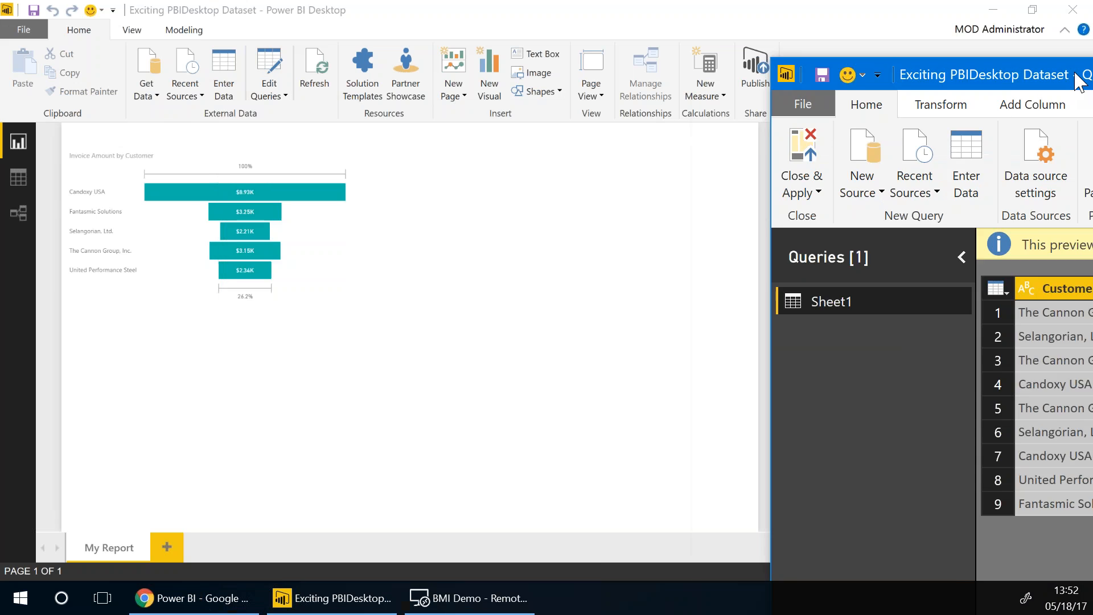
drag(1075, 73, 252, 24)
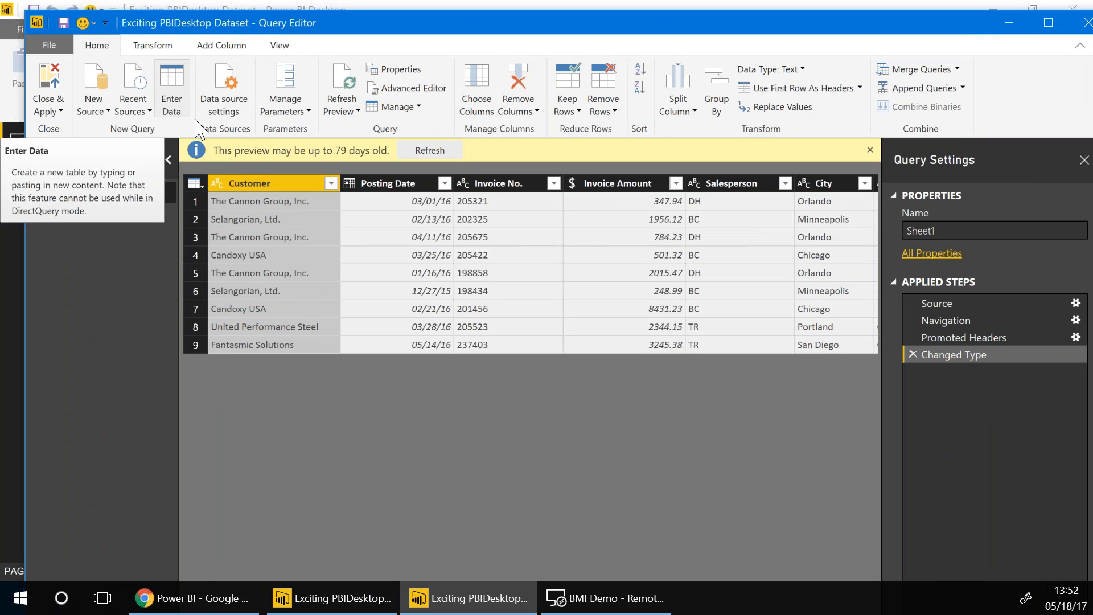
click(347, 120)
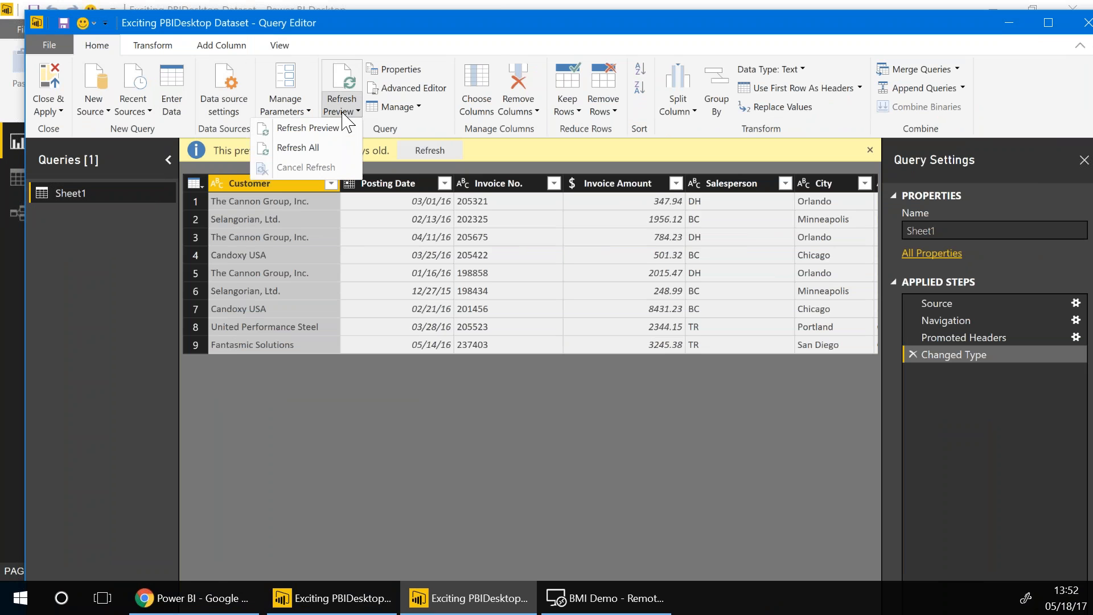
click(318, 150)
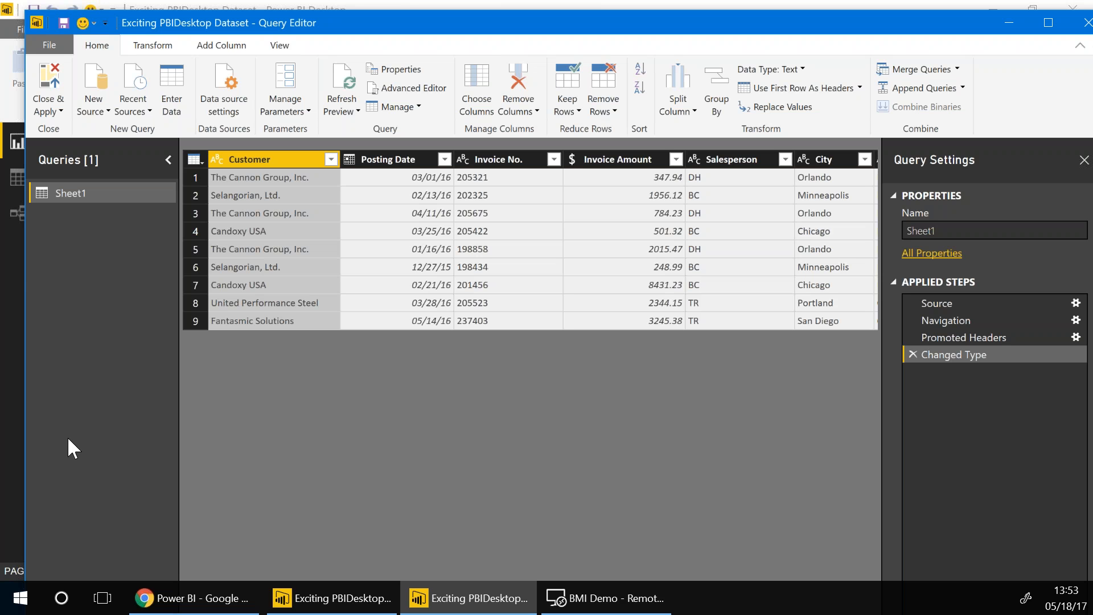
click(1084, 27)
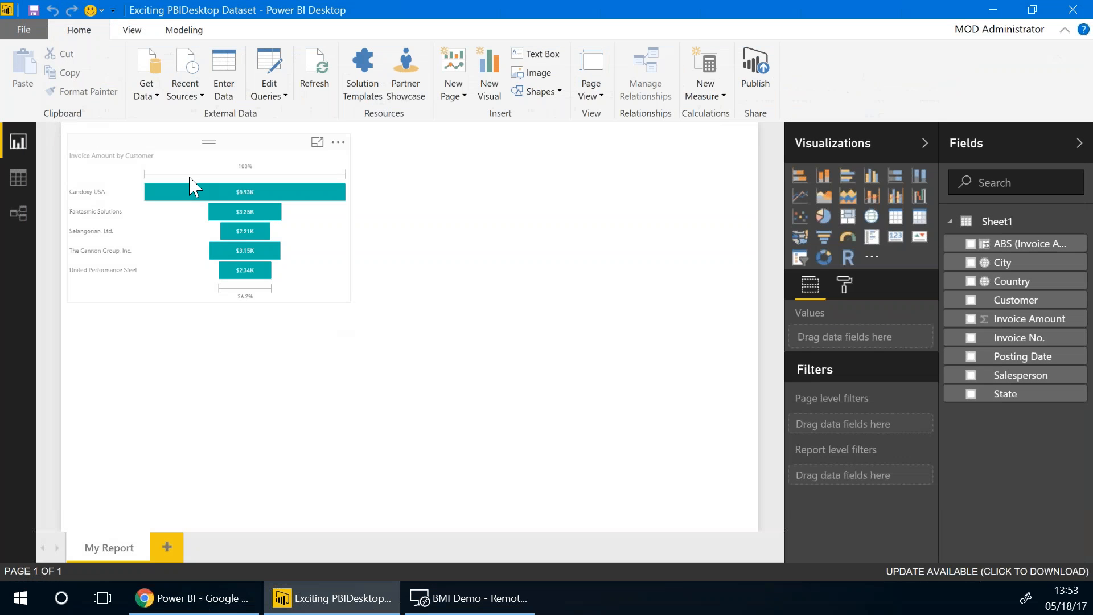
Copy the service name NAVUGCustLedgerEntries from the NAV Web Services list
click(425, 610)
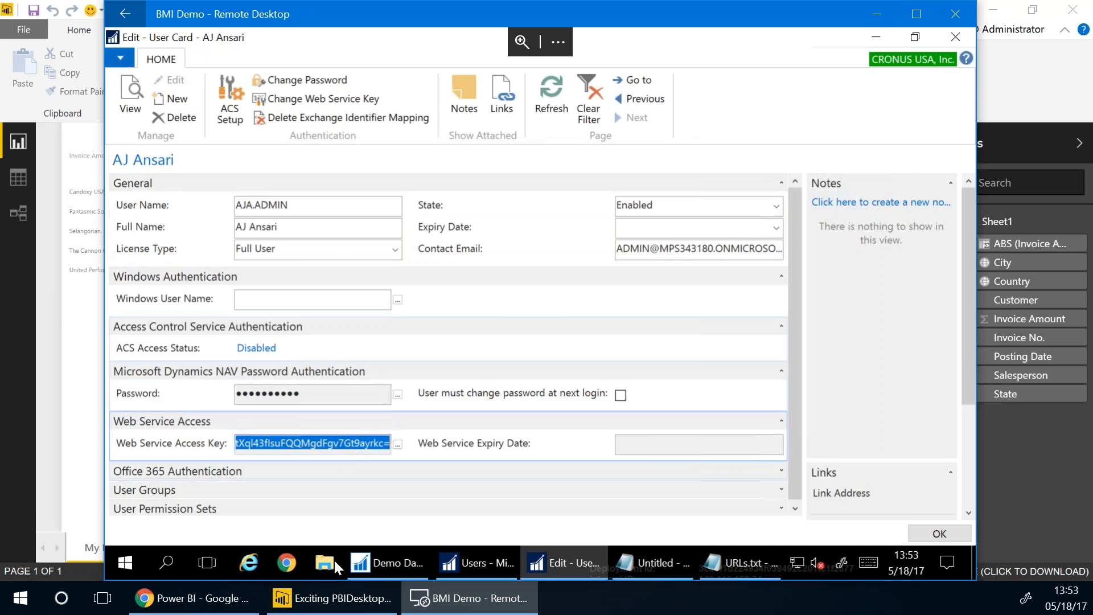
click(513, 555)
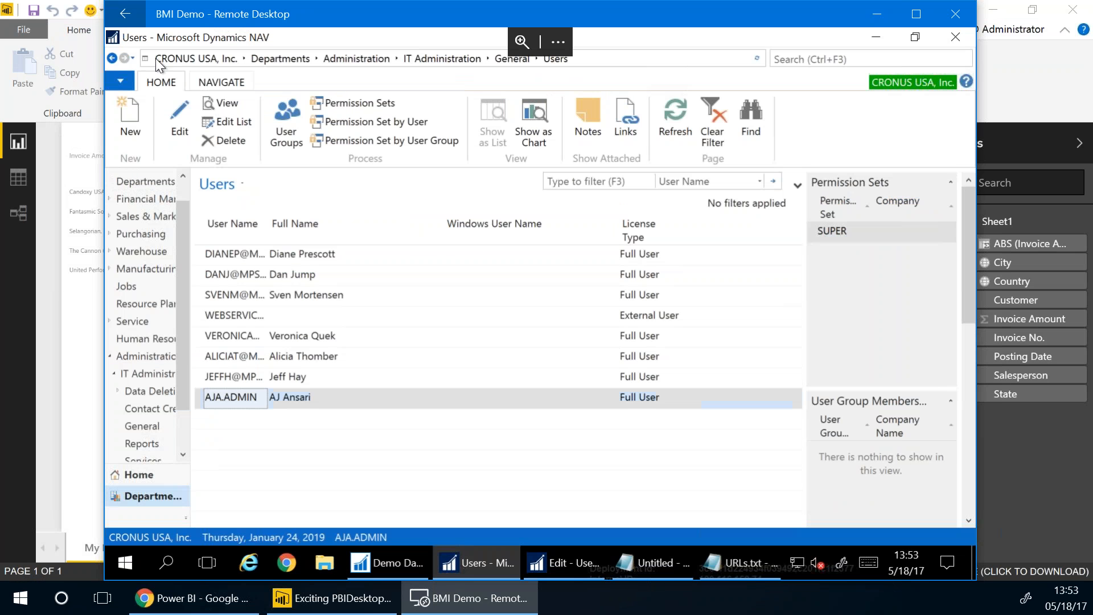
click(112, 59)
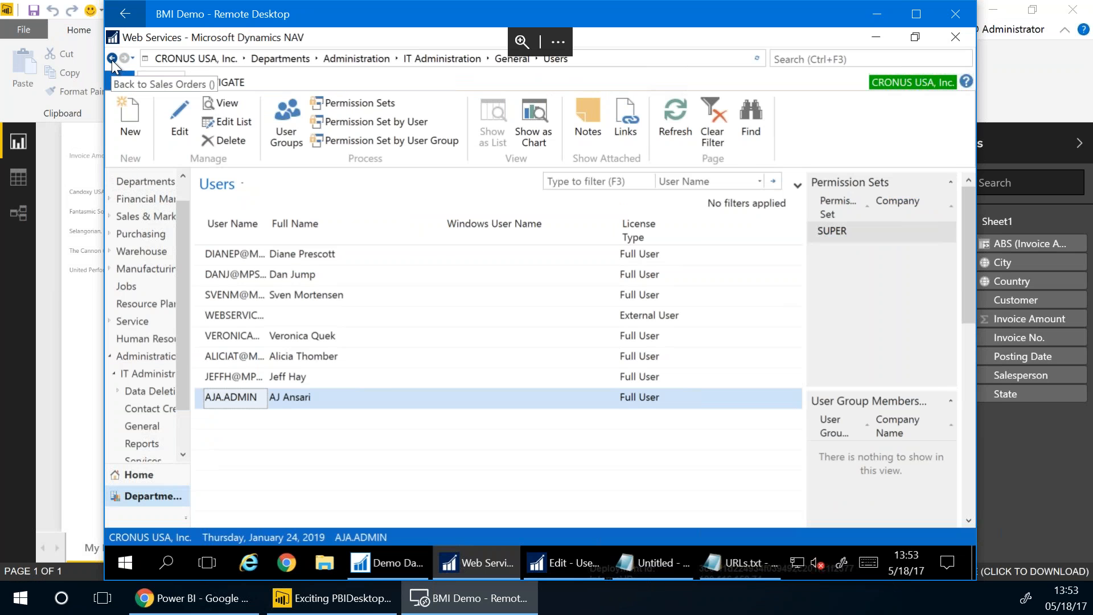
click(553, 302)
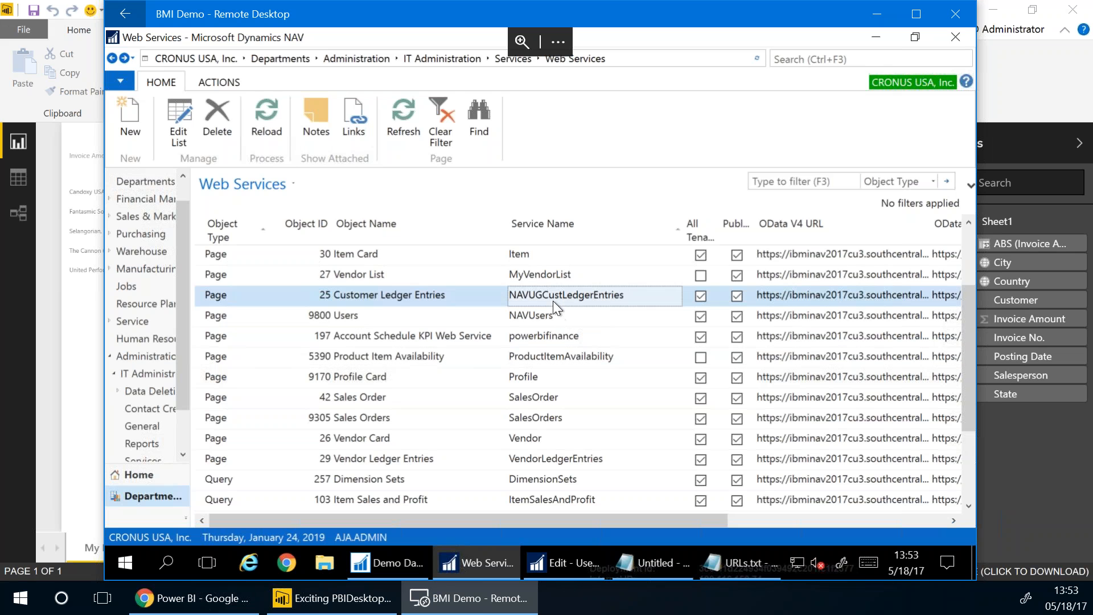
right_click(561, 299)
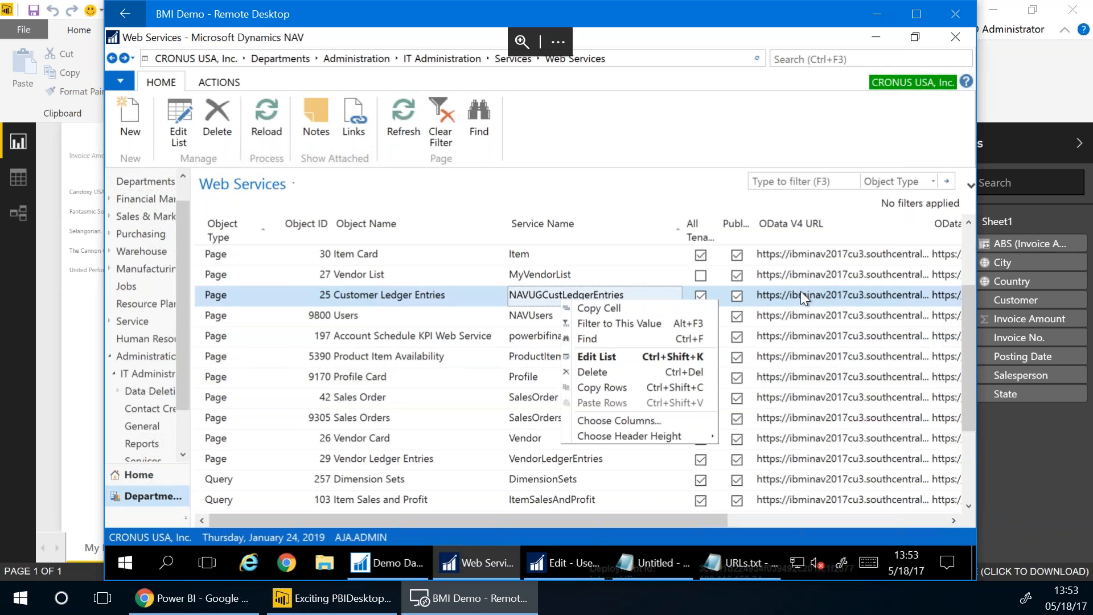
click(510, 305)
right_click(541, 293)
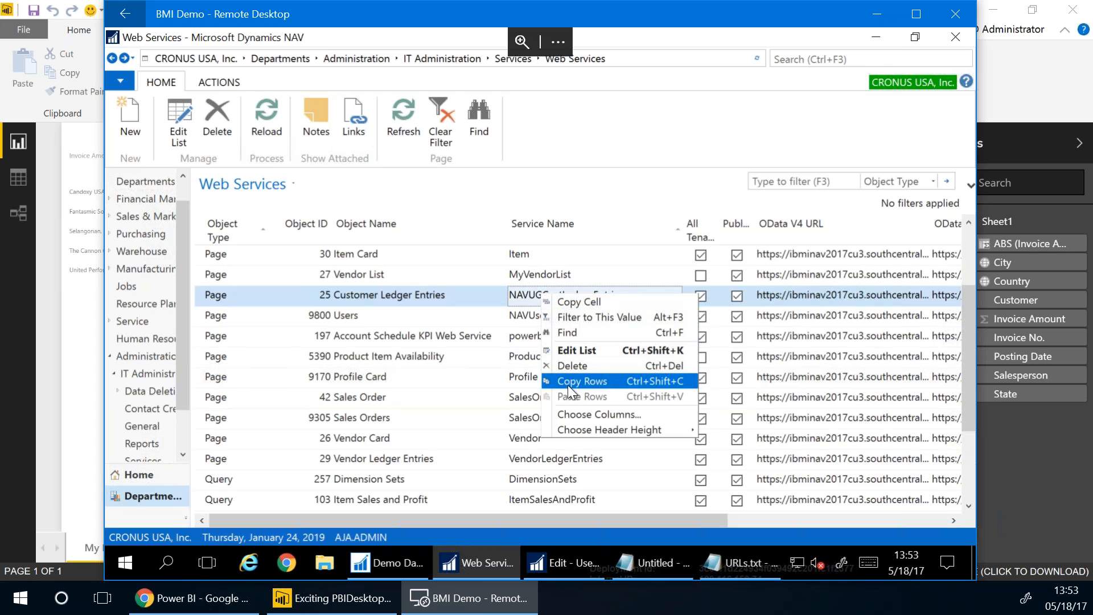
click(572, 303)
In Notepad, replace SalesOrders at the end of the OData URL with NAVUGCustLedgerEntries and select it
click(652, 563)
click(874, 180)
double_click(906, 180)
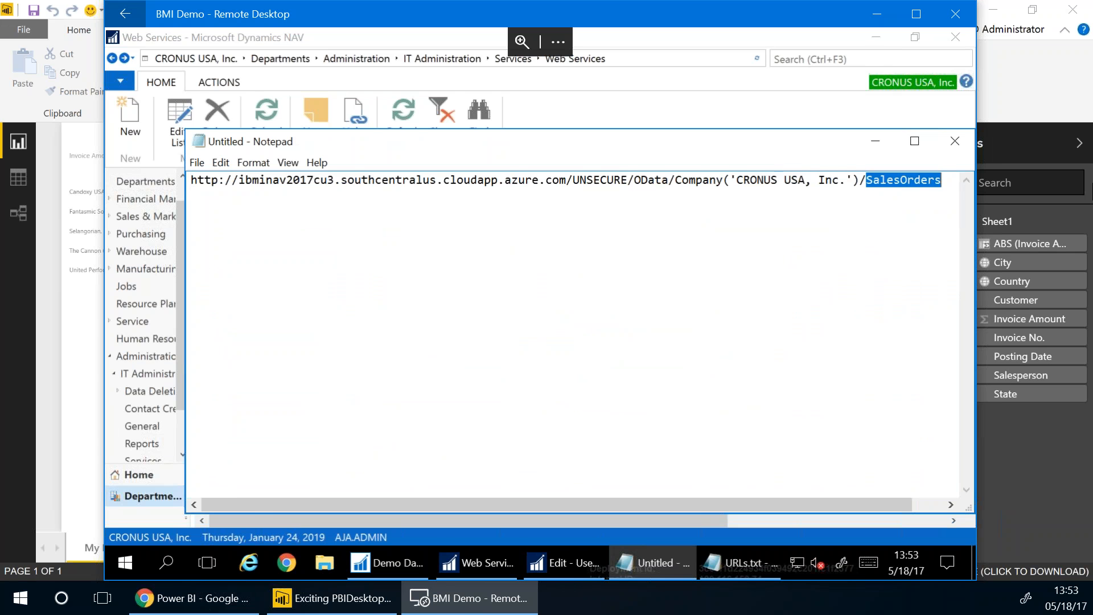
key(ctrl+v)
key(ctrl+a)
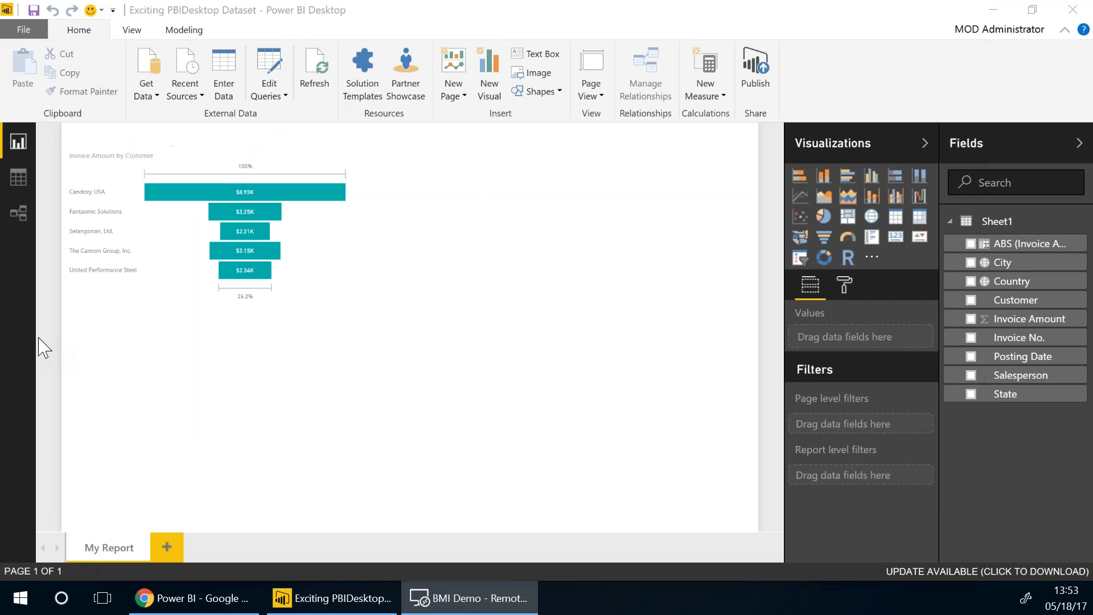
click(44, 344)
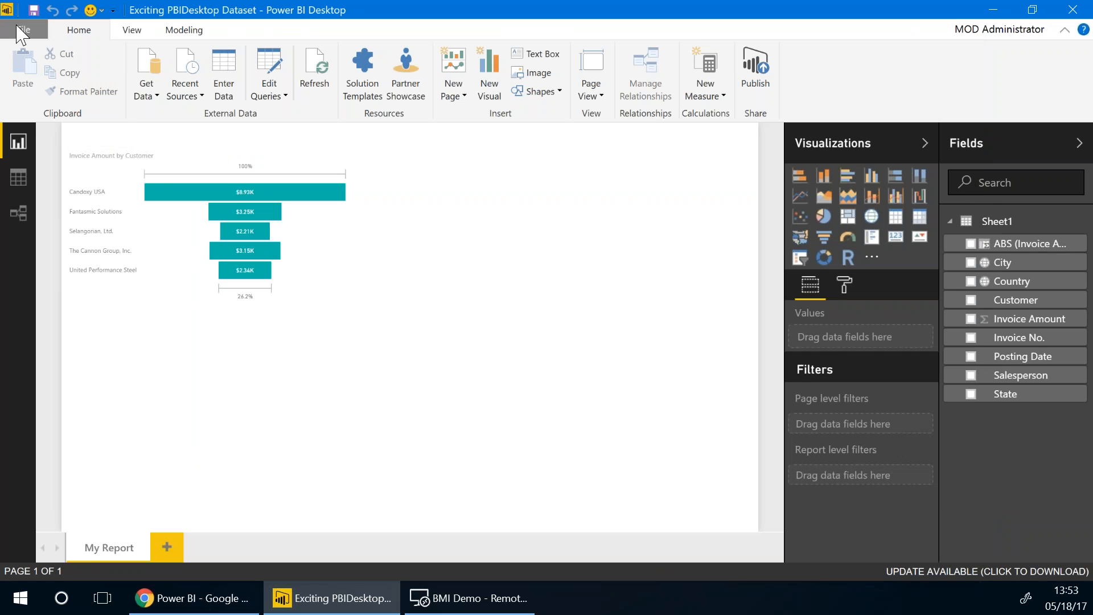
Connect to an OData feed with the pasted Customer Ledger Entries URL, using Basic auth and the NAV user name
click(147, 92)
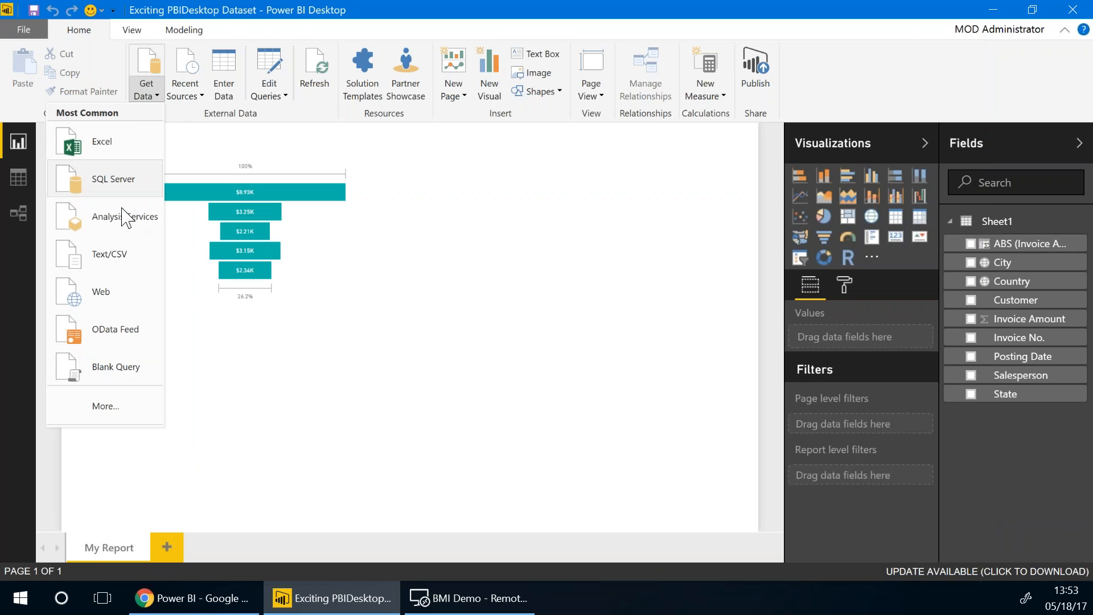
click(101, 344)
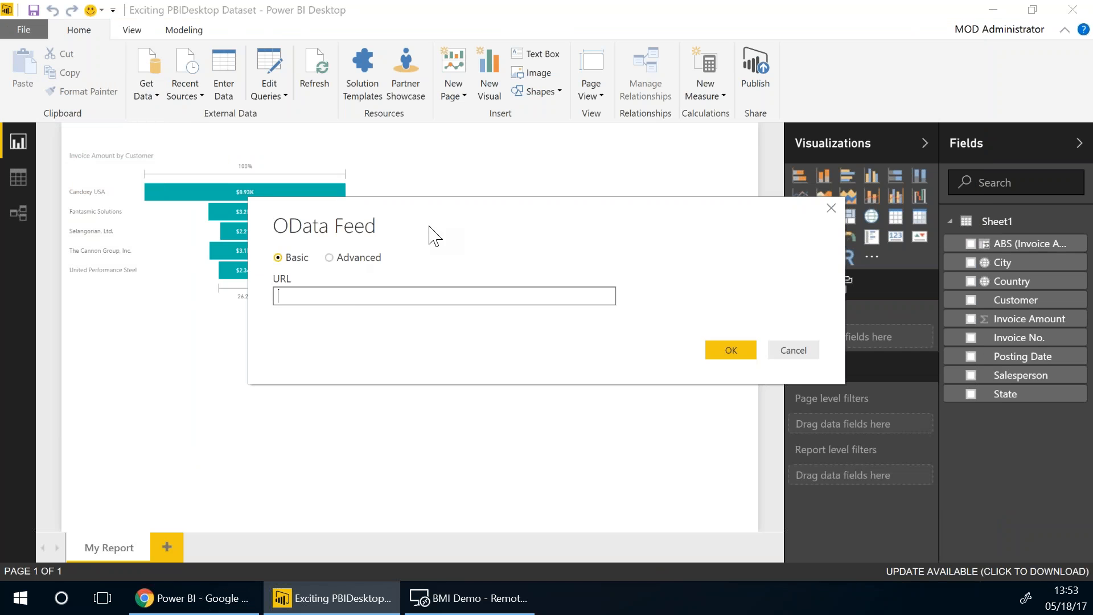
key(ctrl+v)
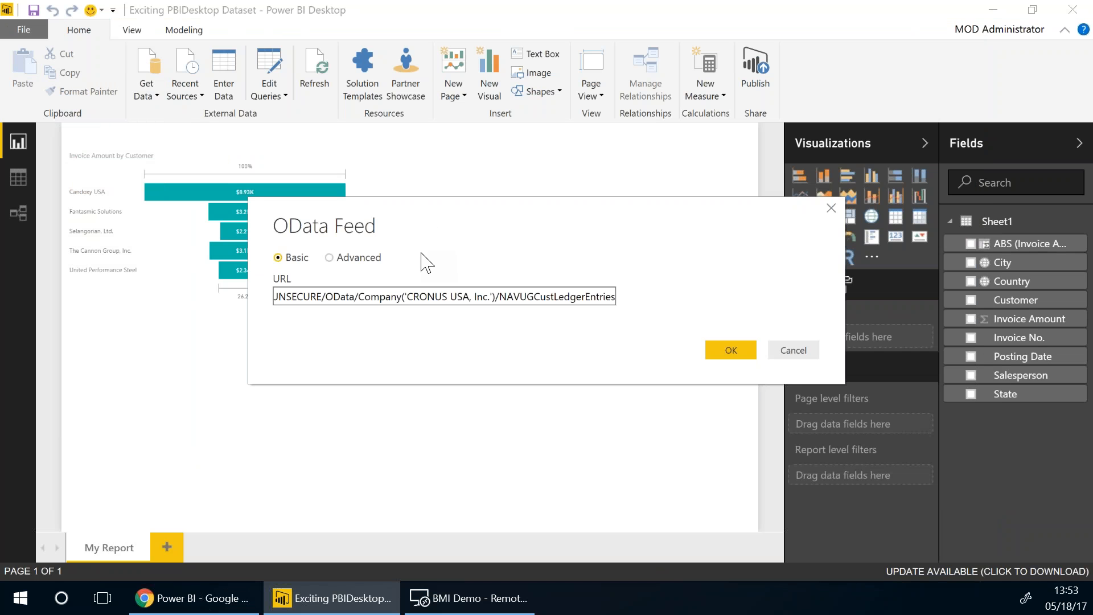
click(739, 350)
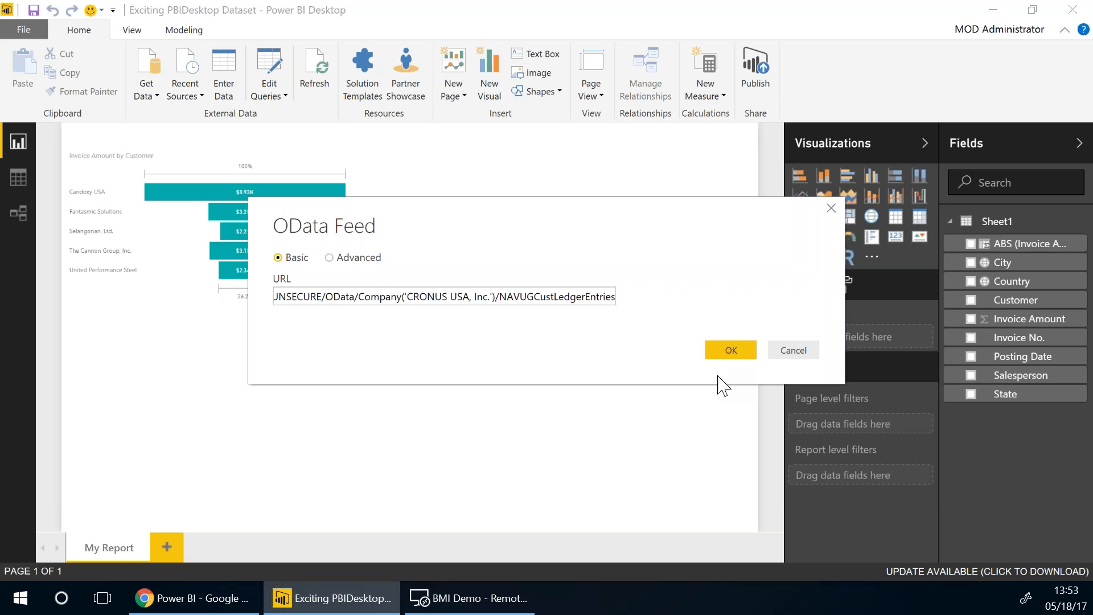
click(722, 358)
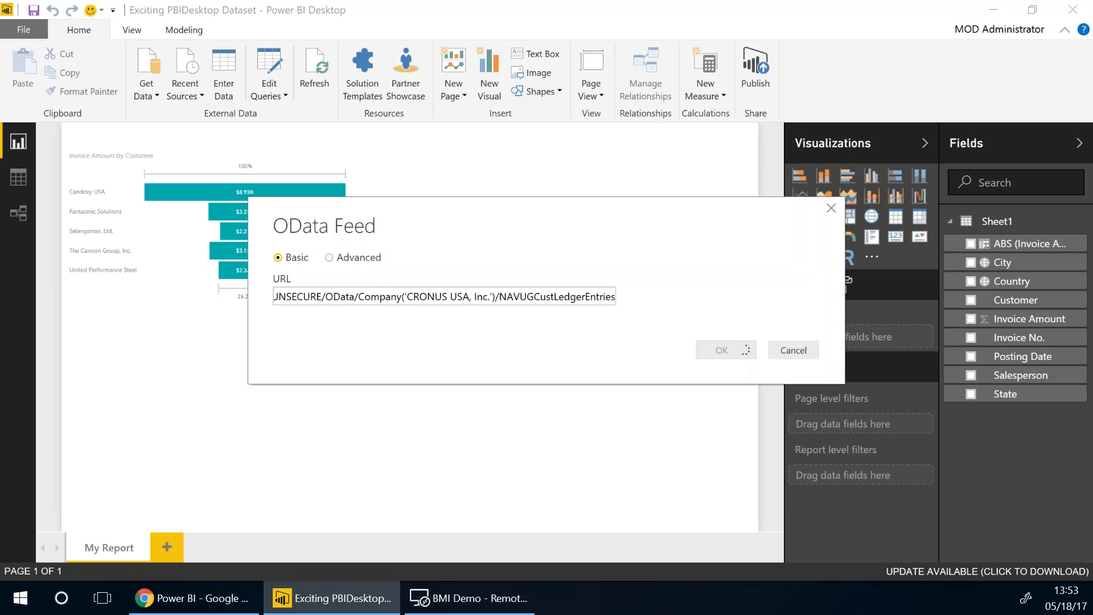
click(317, 247)
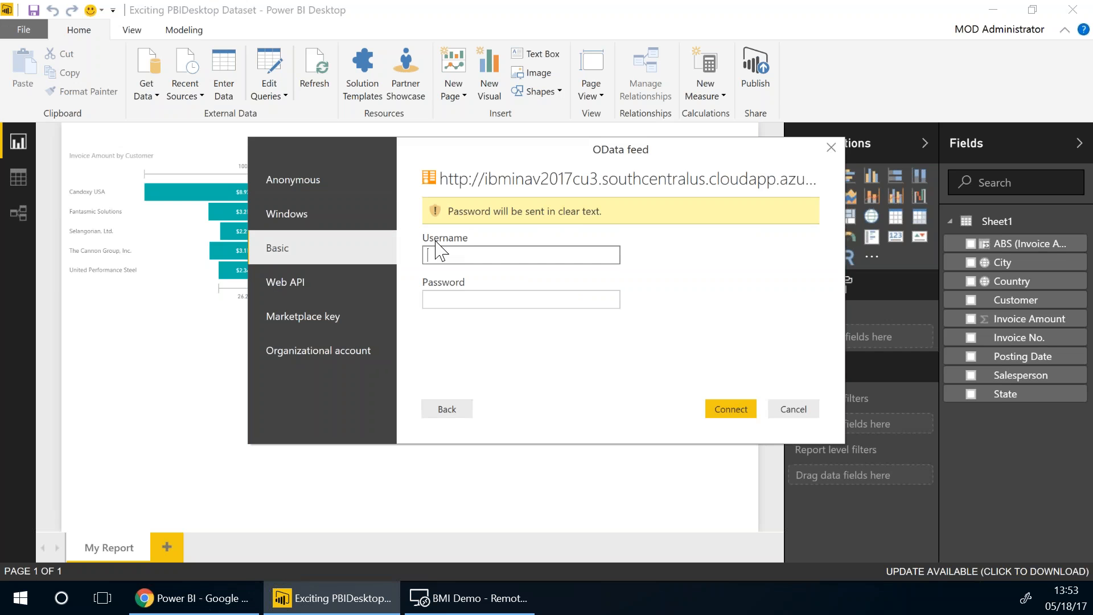
text(AJA.ADMIN)
key(Tab)
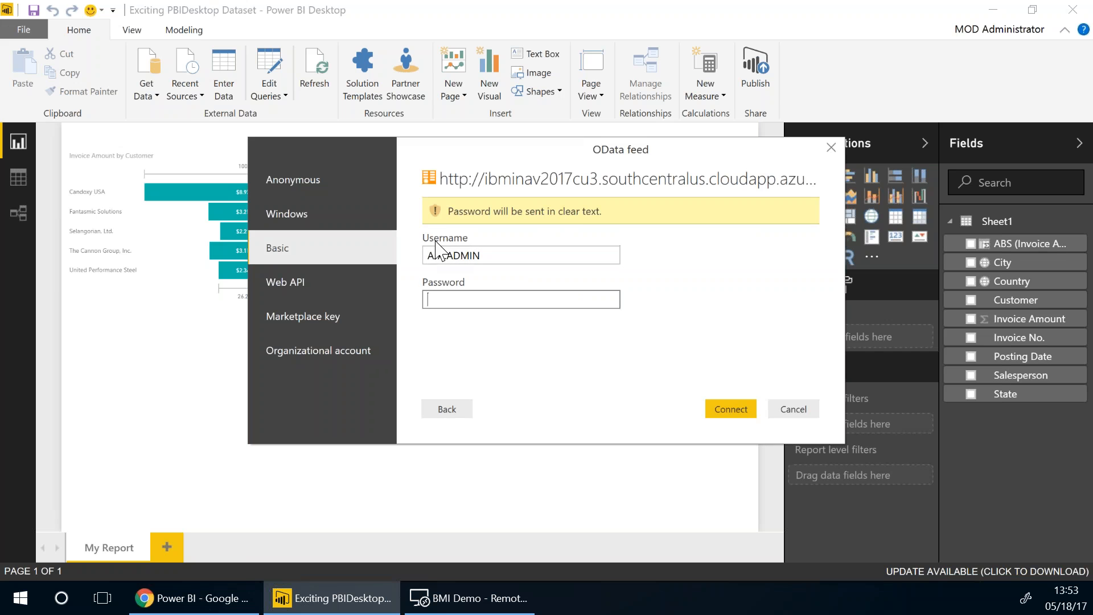
Copy the web service key from the URLs notes file in the remote session
click(456, 599)
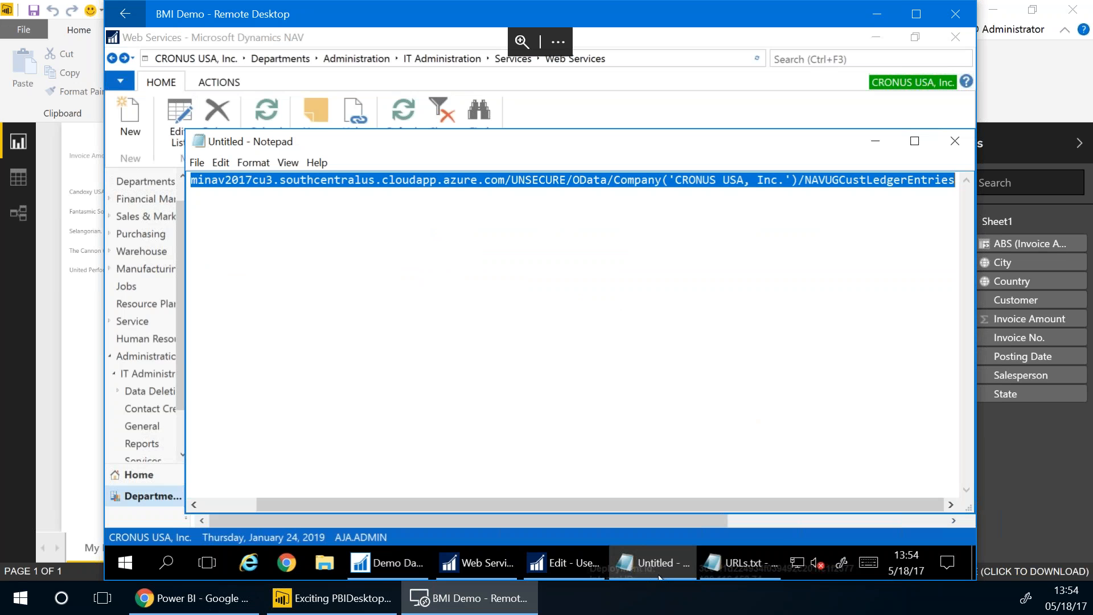
click(719, 562)
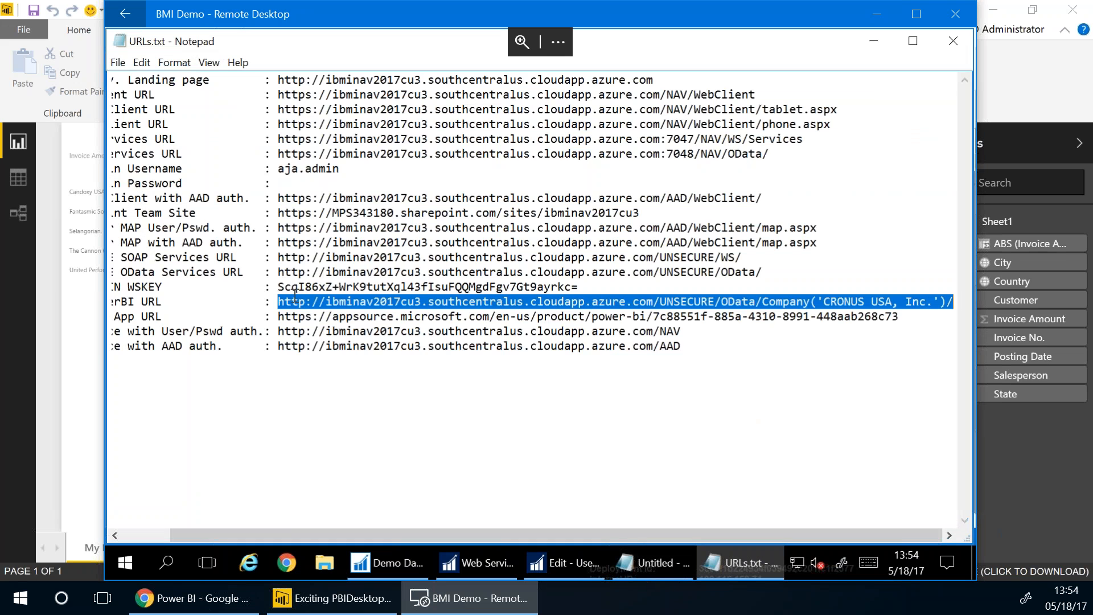
click(279, 288)
drag(280, 288, 595, 285)
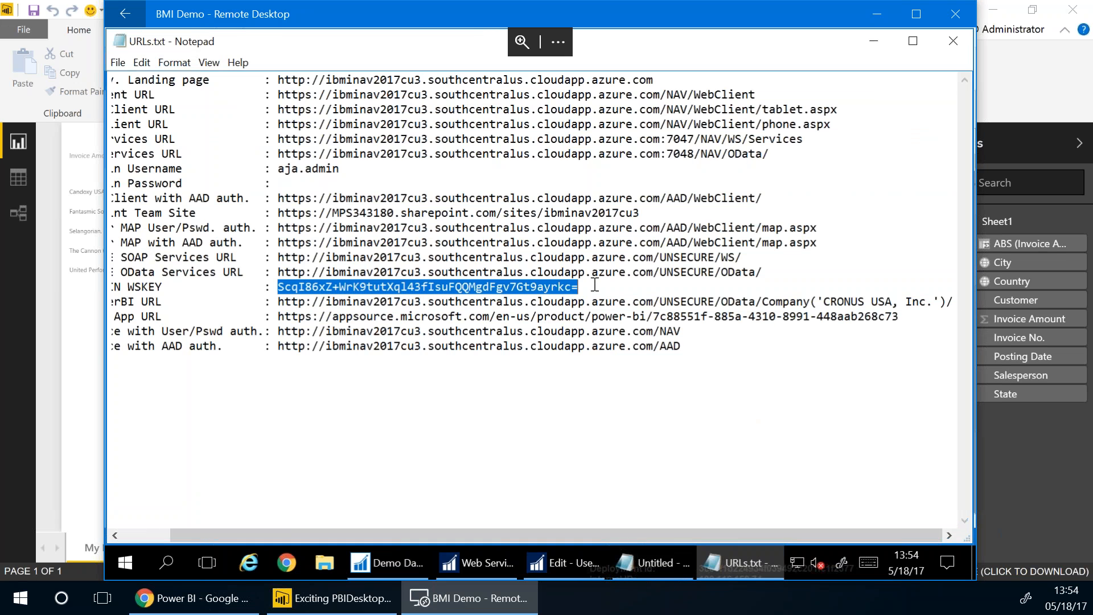
right_click(354, 286)
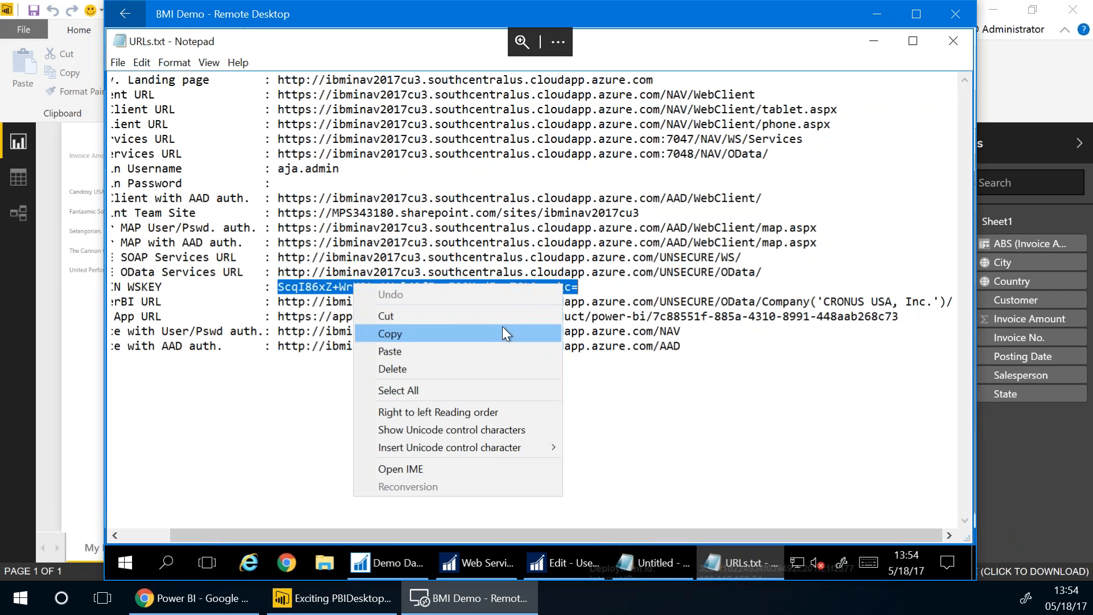
click(502, 330)
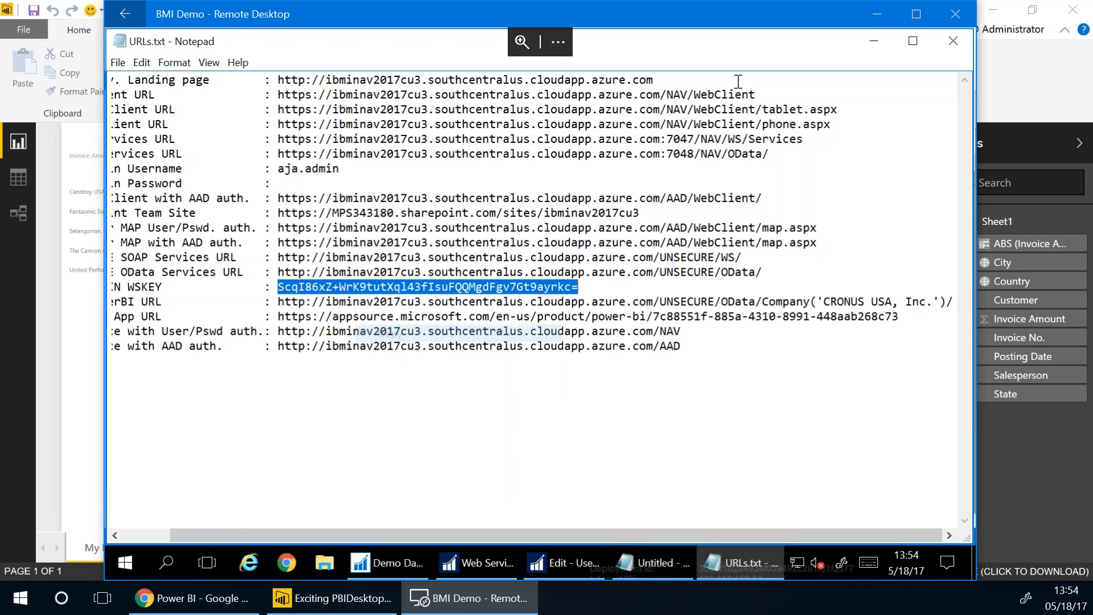
Paste the web service key as the password and connect, previewing the customer ledger entries
click(877, 13)
right_click(514, 299)
click(478, 359)
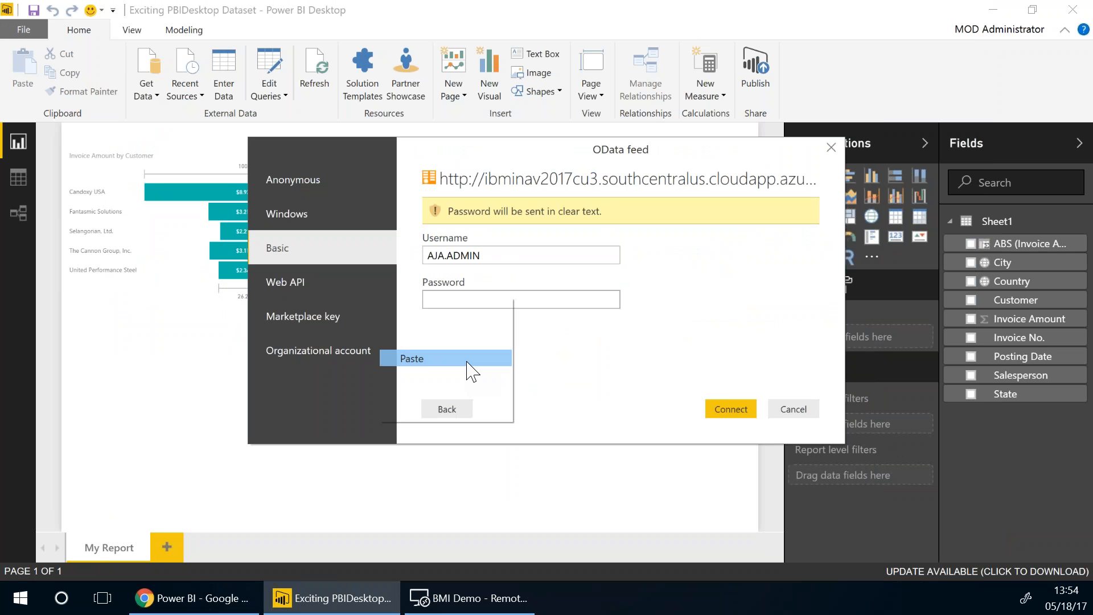
click(722, 408)
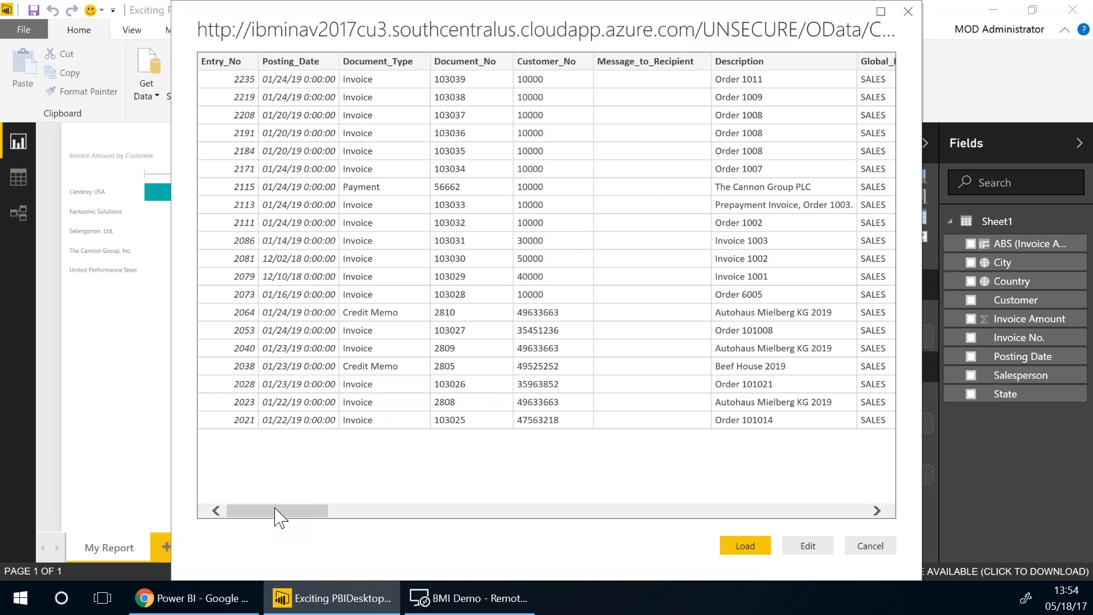
drag(279, 515, 237, 514)
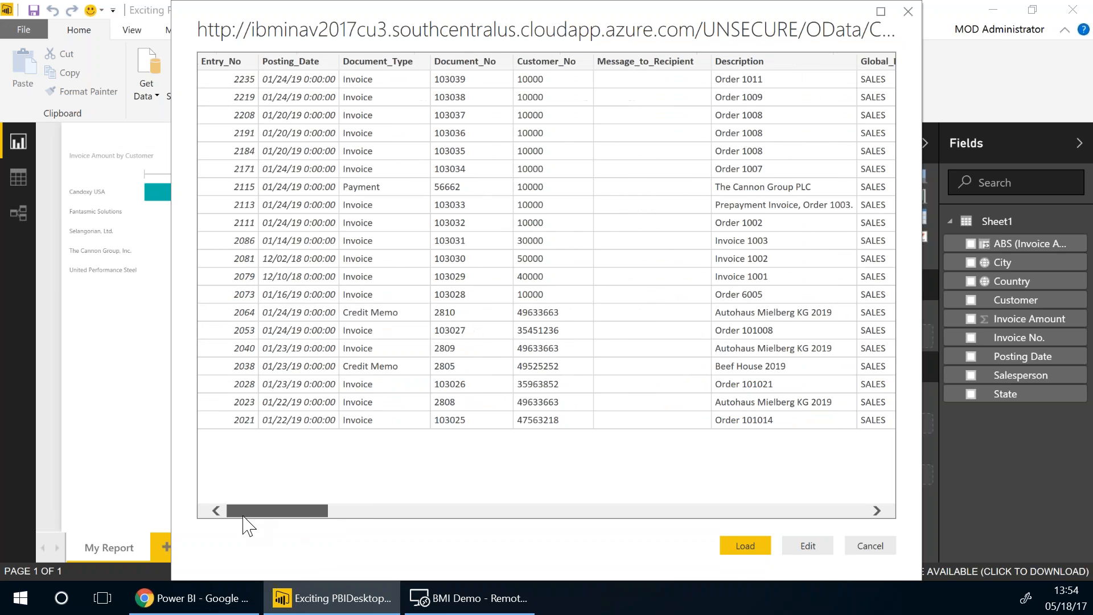
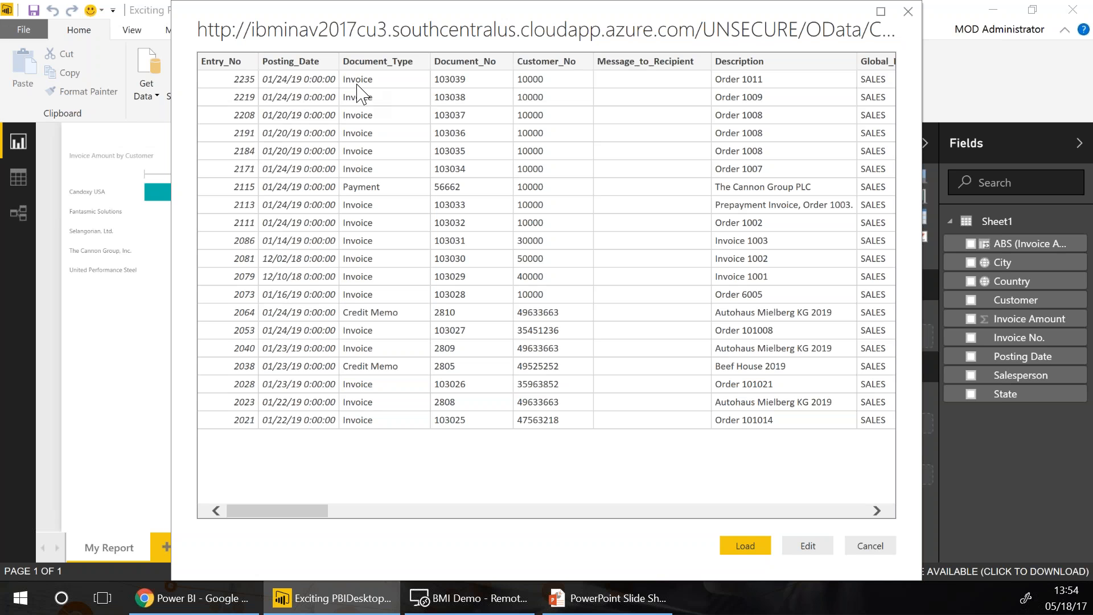
Load the feed into the Query Editor, rename Query1 to CustomerLedgerEntries, and refresh all previews
click(807, 546)
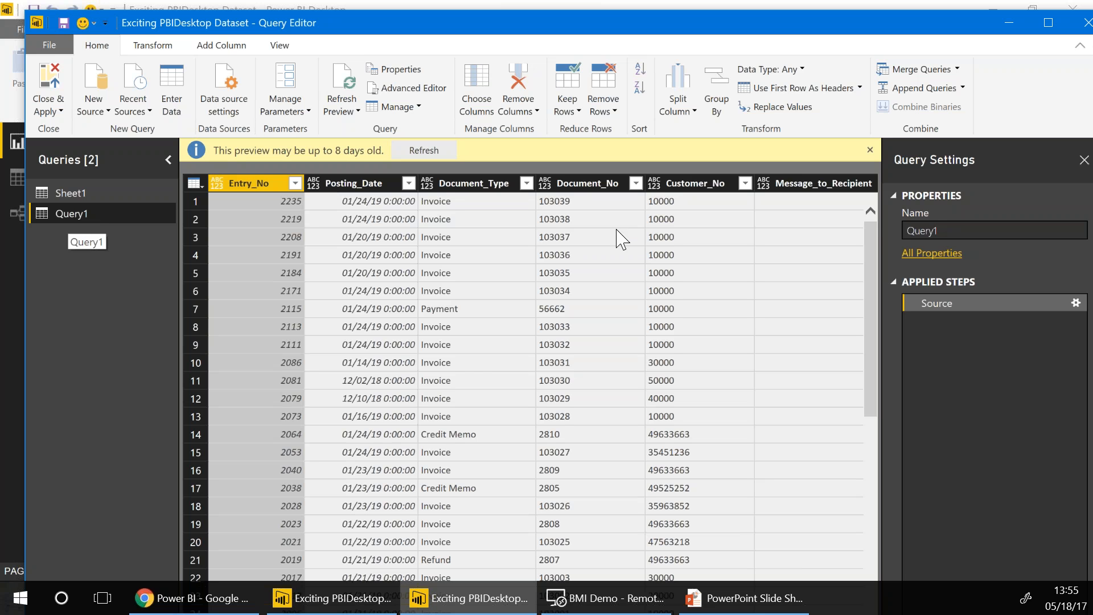
drag(951, 228, 616, 217)
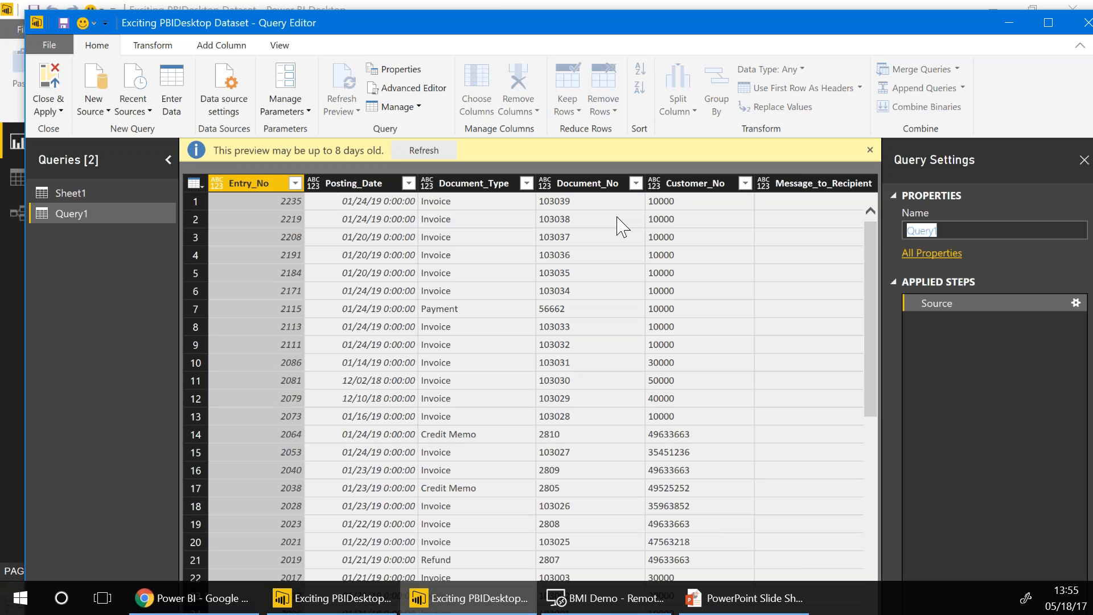
click(600, 612)
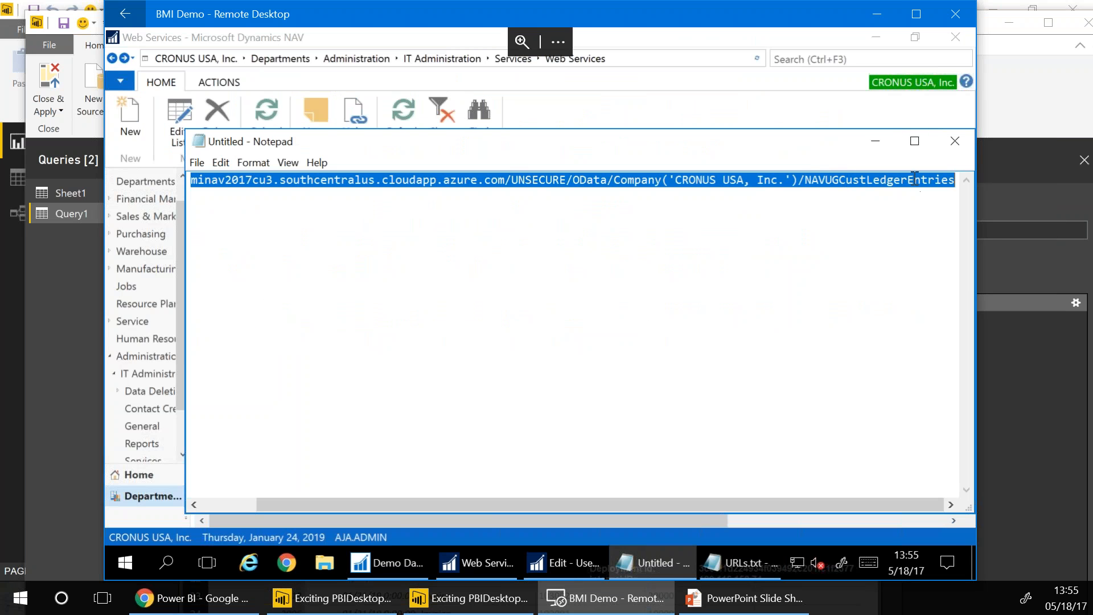
click(877, 14)
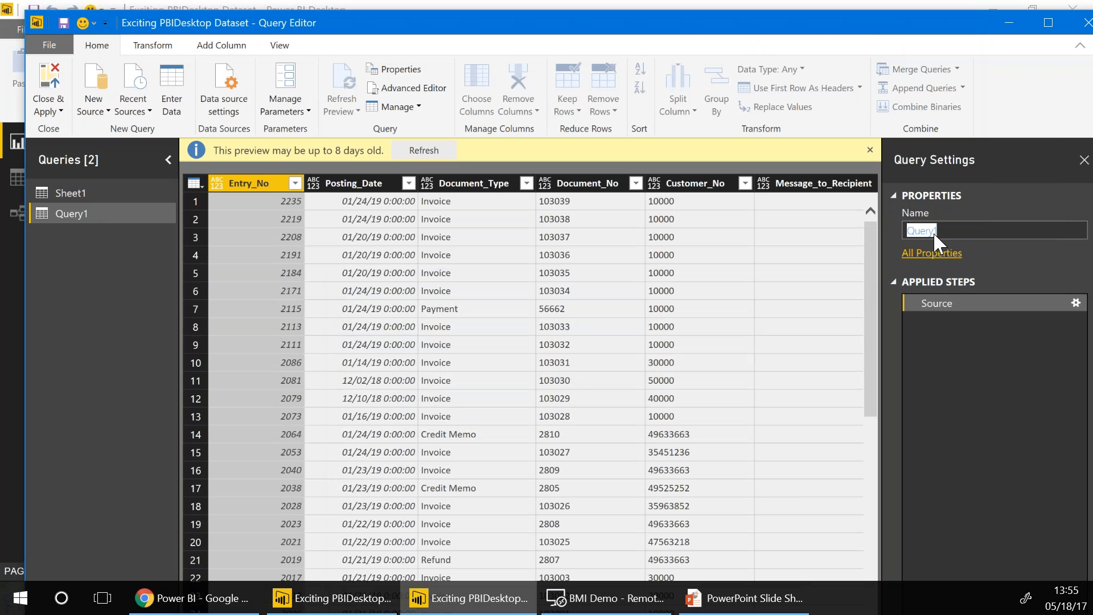
click(933, 231)
text(CustomerLedgerEntries)
key(Return)
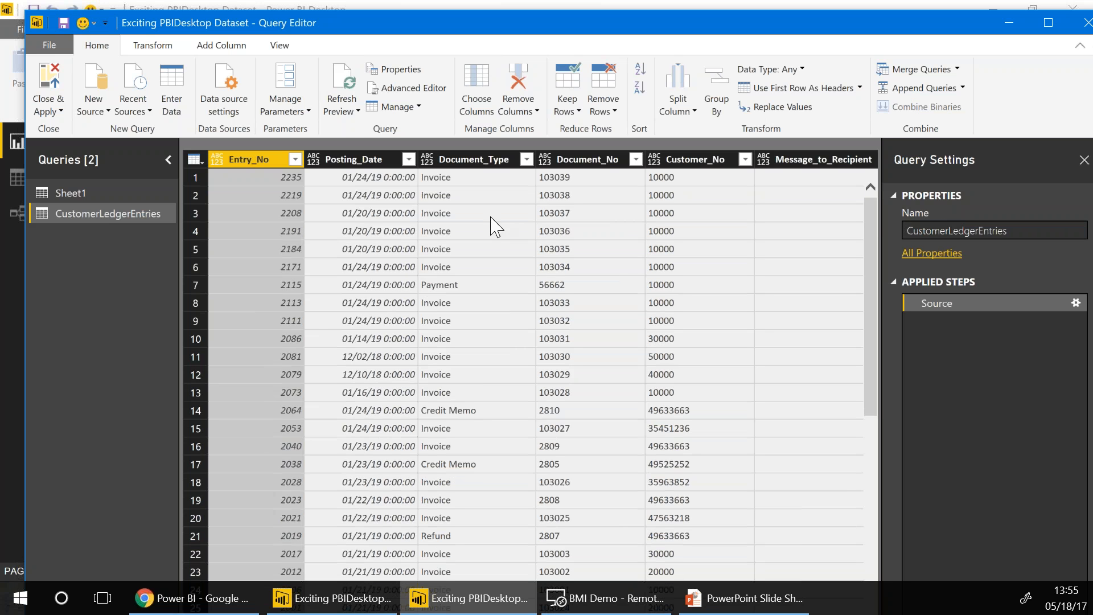
click(342, 108)
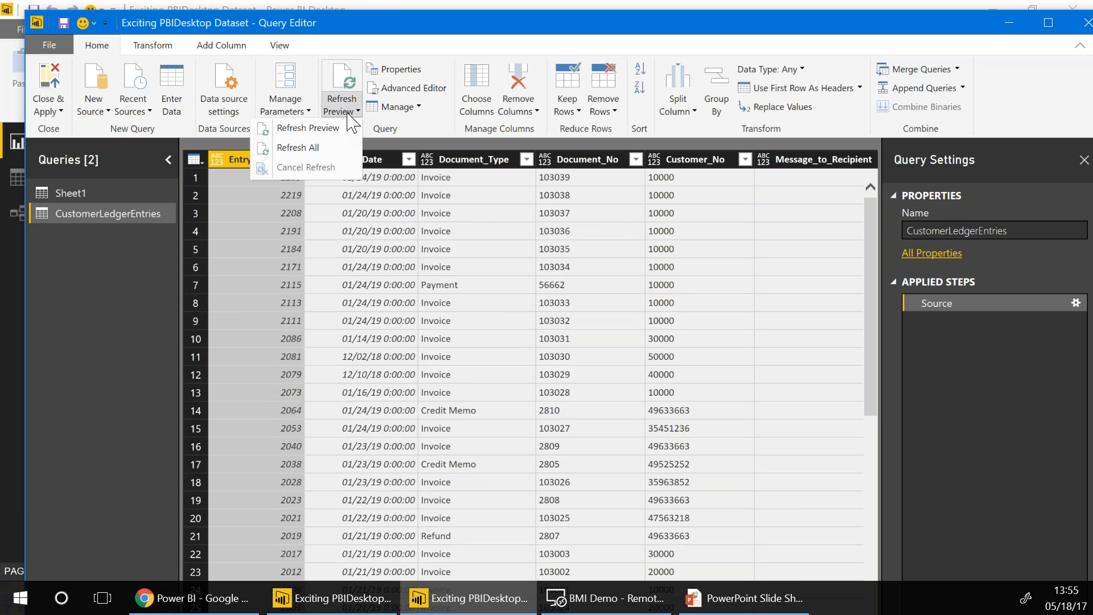
click(299, 148)
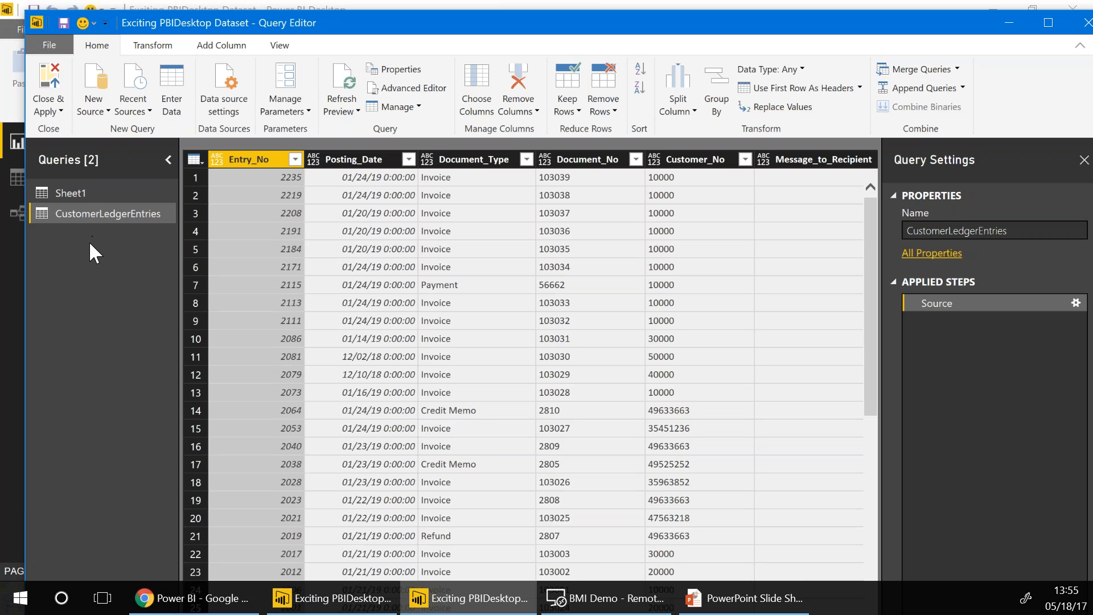
Delete the Sheet1 query, then select the CustomerLedgerEntries query
click(78, 193)
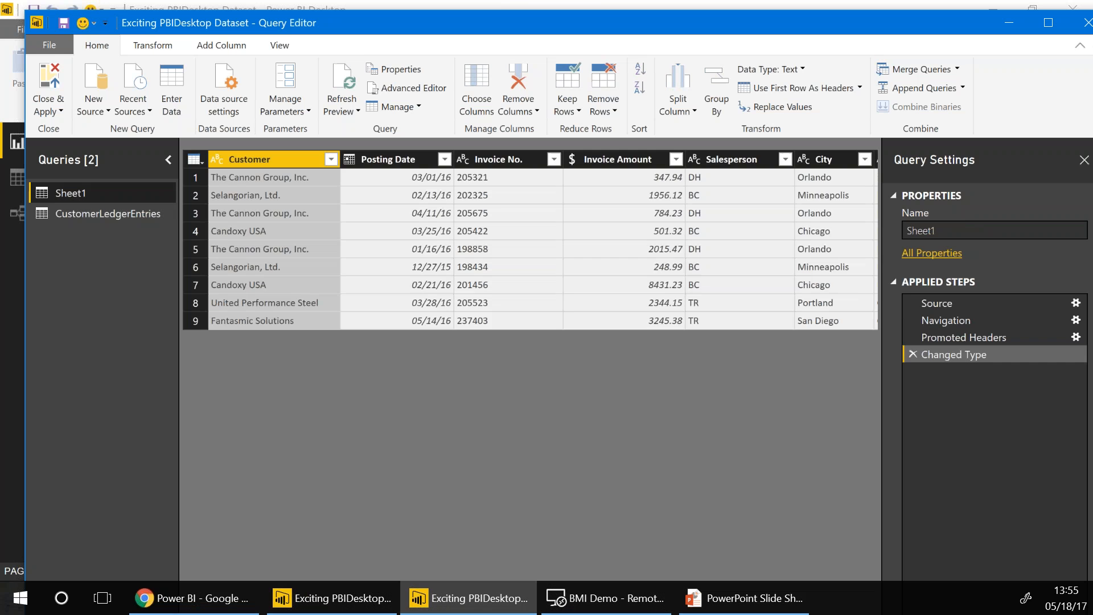
right_click(80, 195)
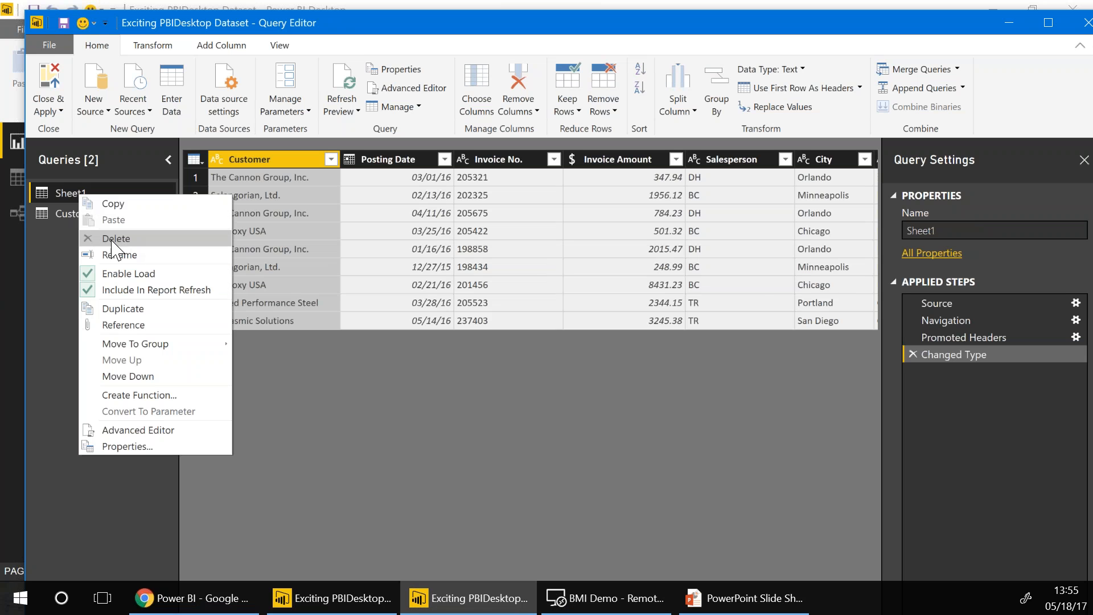
click(114, 242)
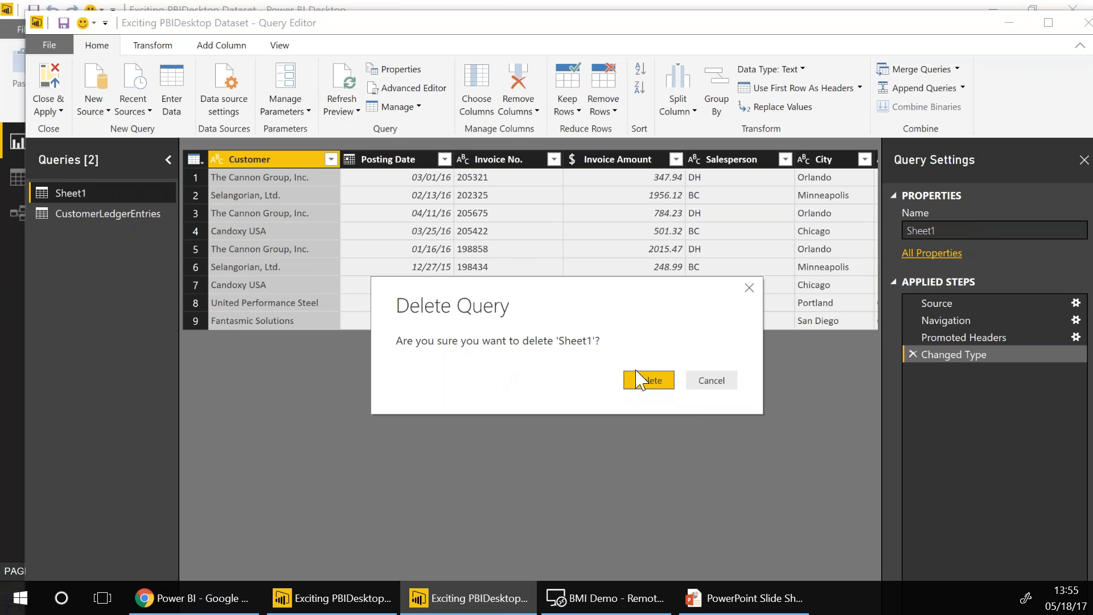
click(638, 377)
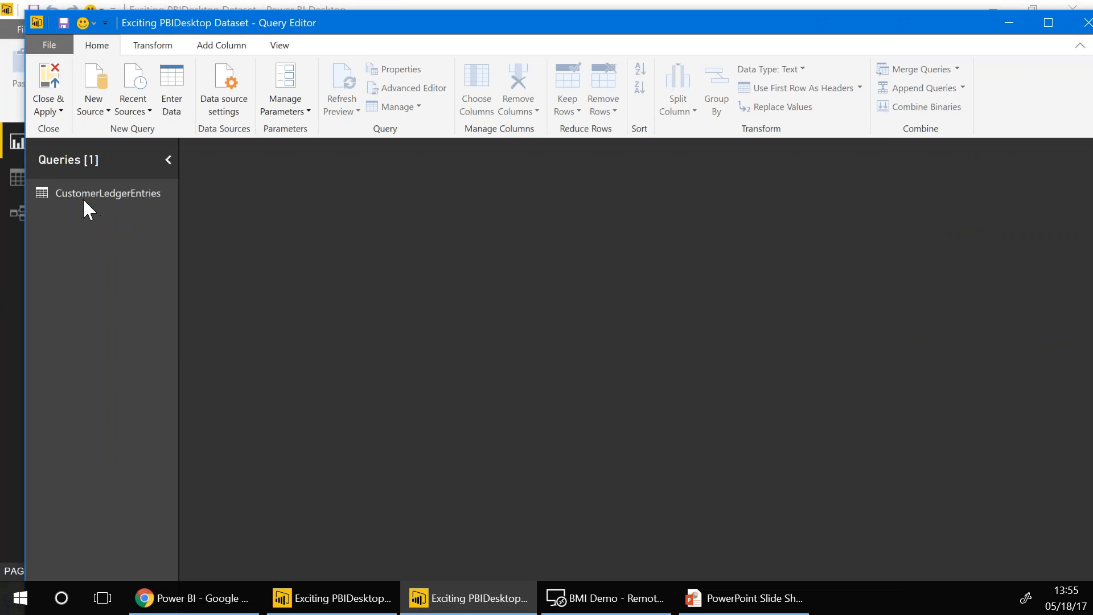
click(84, 197)
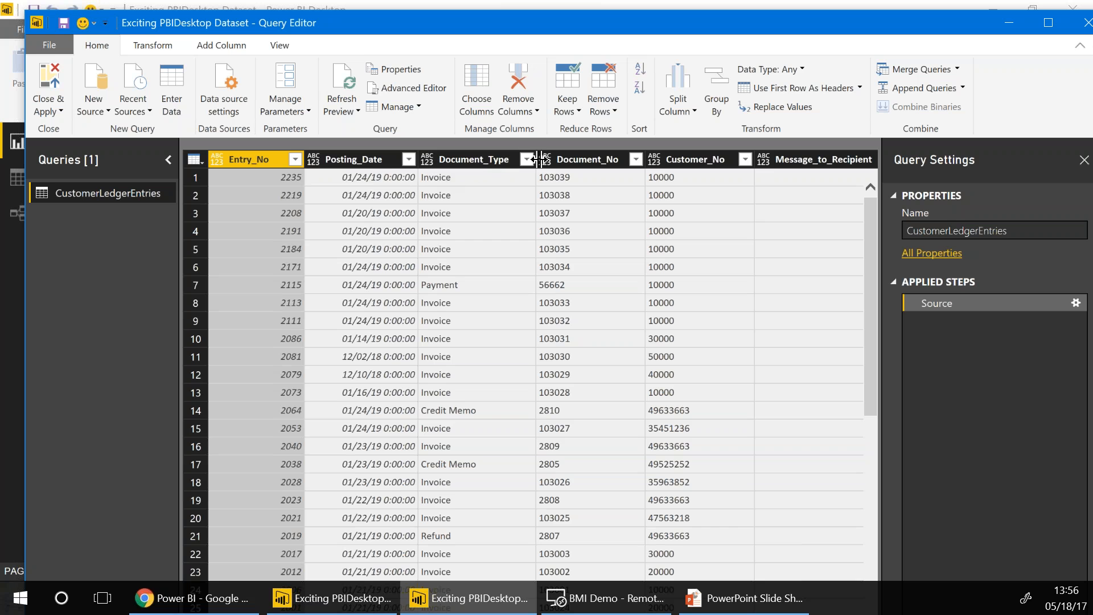
Change the Posting_Date column to the Date type and maximize the Query Editor
click(313, 160)
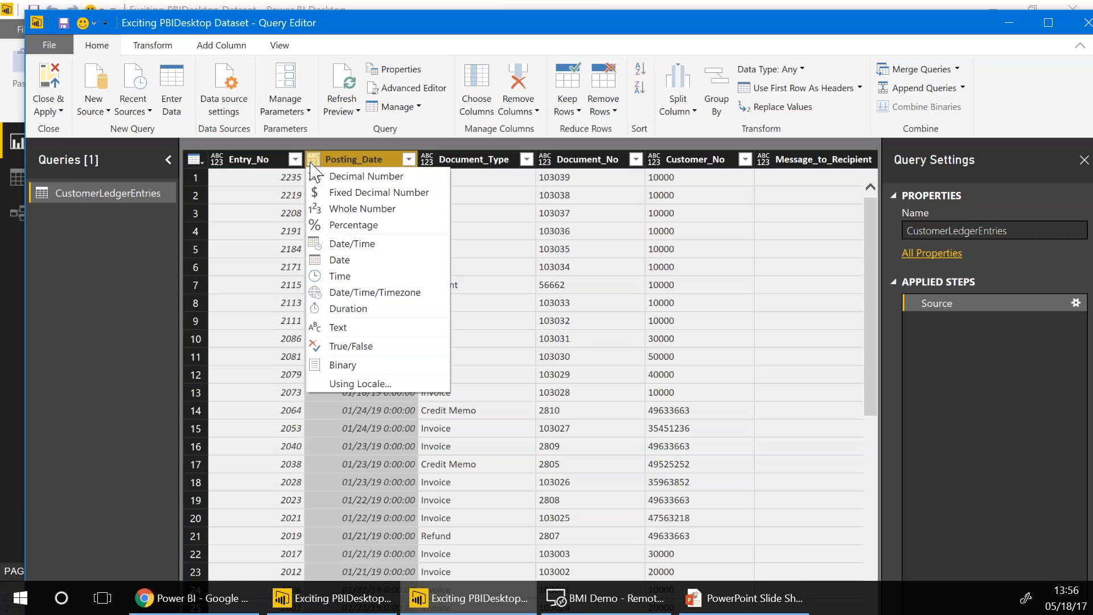
click(359, 282)
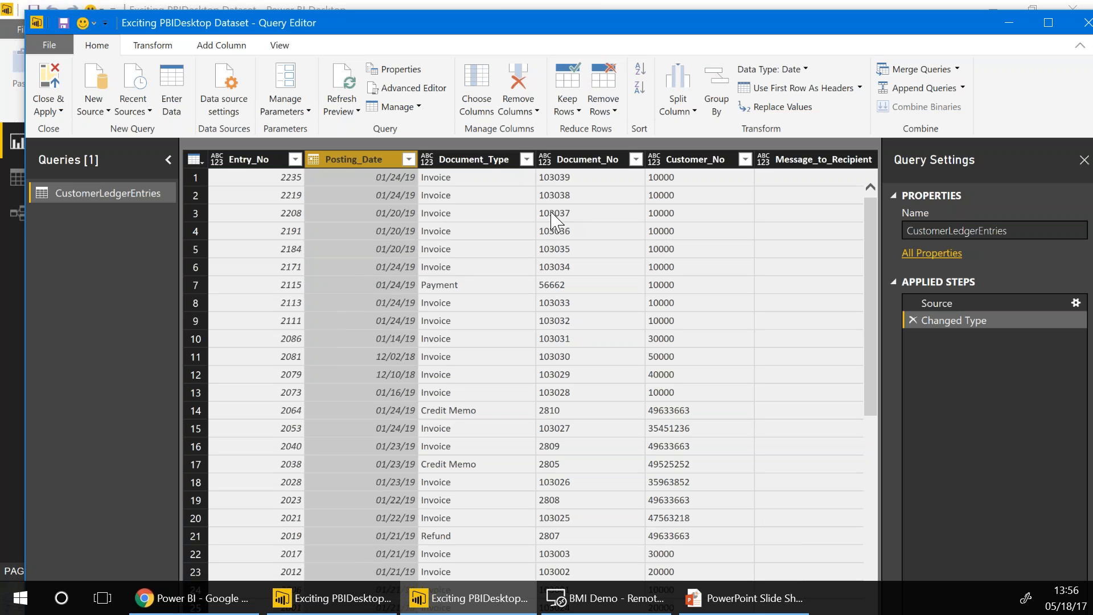
double_click(415, 32)
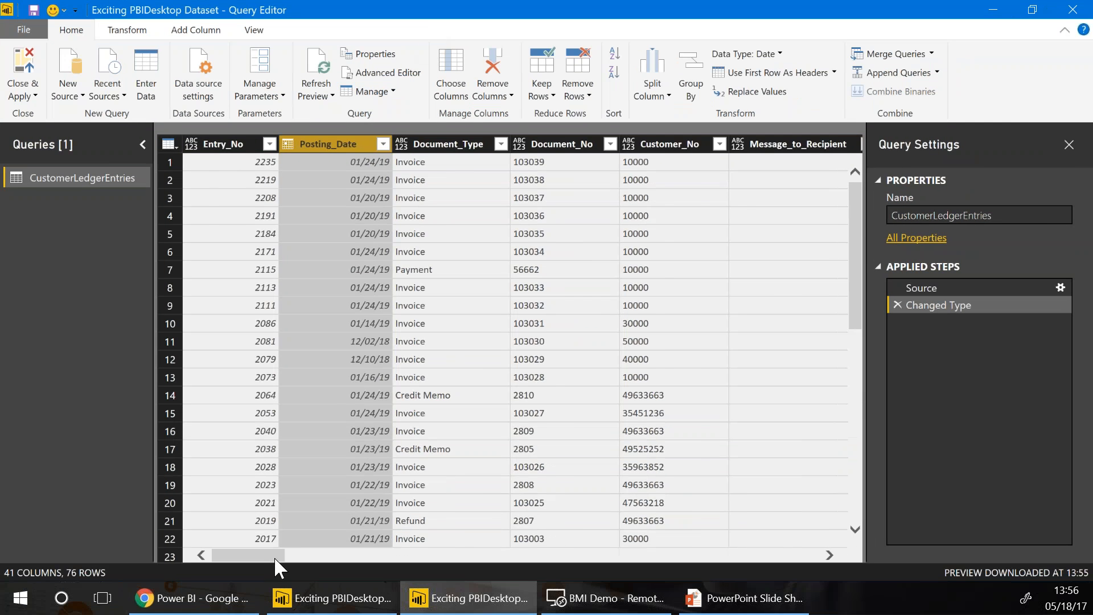
drag(269, 555, 431, 575)
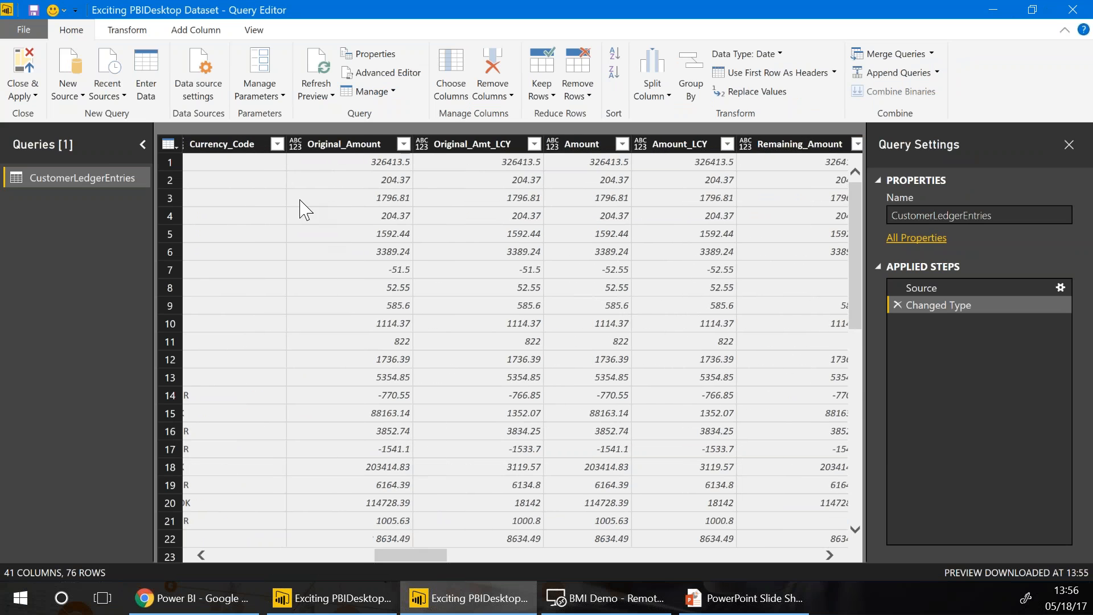
Change Original_Amount through Remaining_Amt_LCY to Fixed Decimal Number
drag(332, 146, 356, 151)
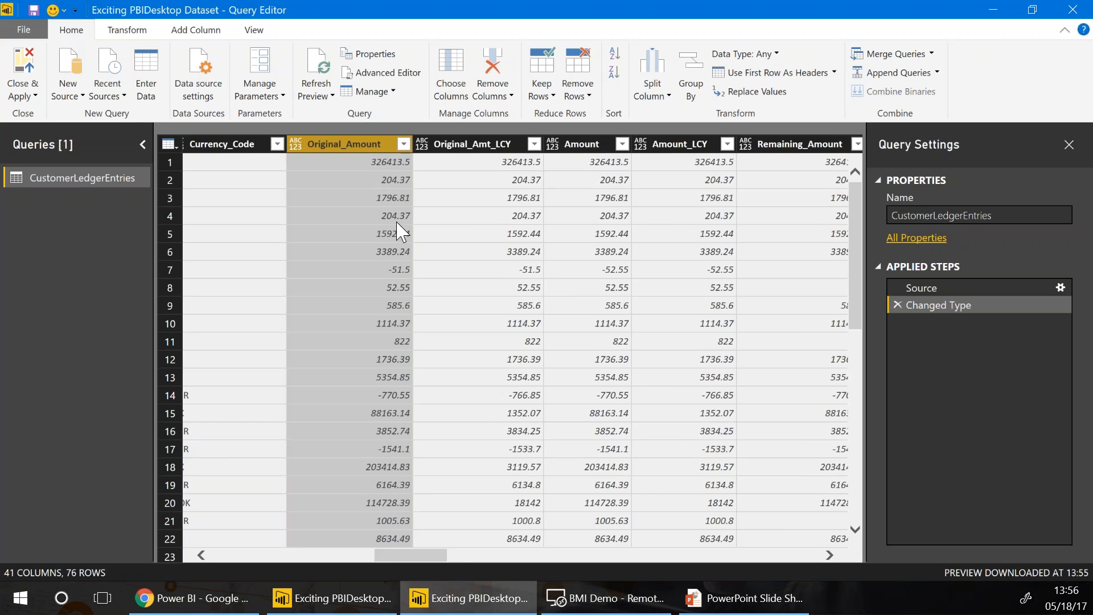
key(shift+Right)
key(shift+Right)
key(shift+Right)
key(shift+Right)
key(shift+Right)
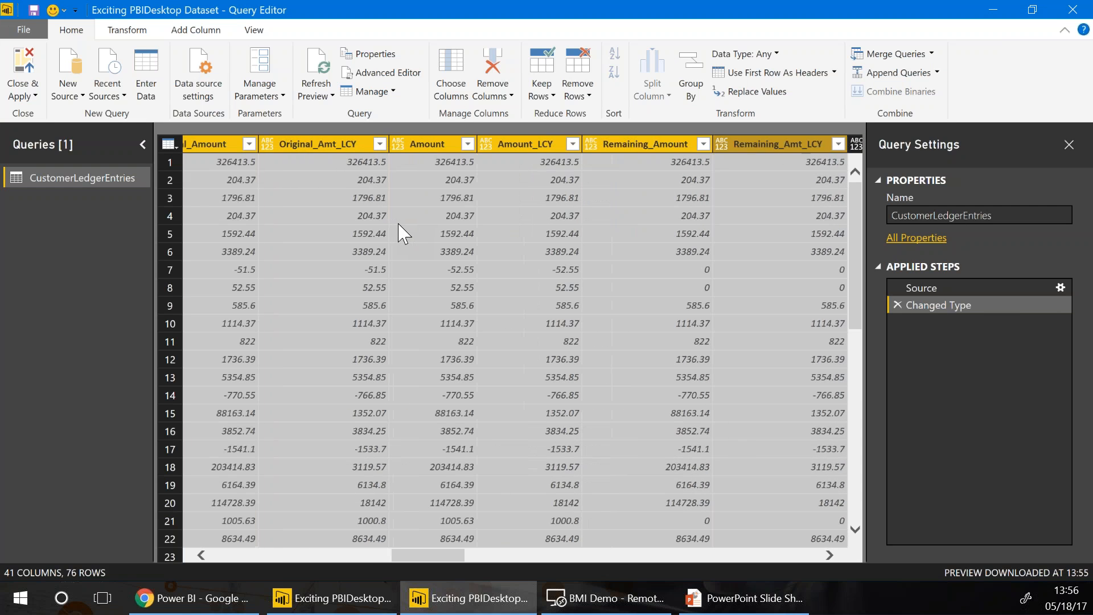
key(shift+Right)
key(shift+Left)
right_click(505, 148)
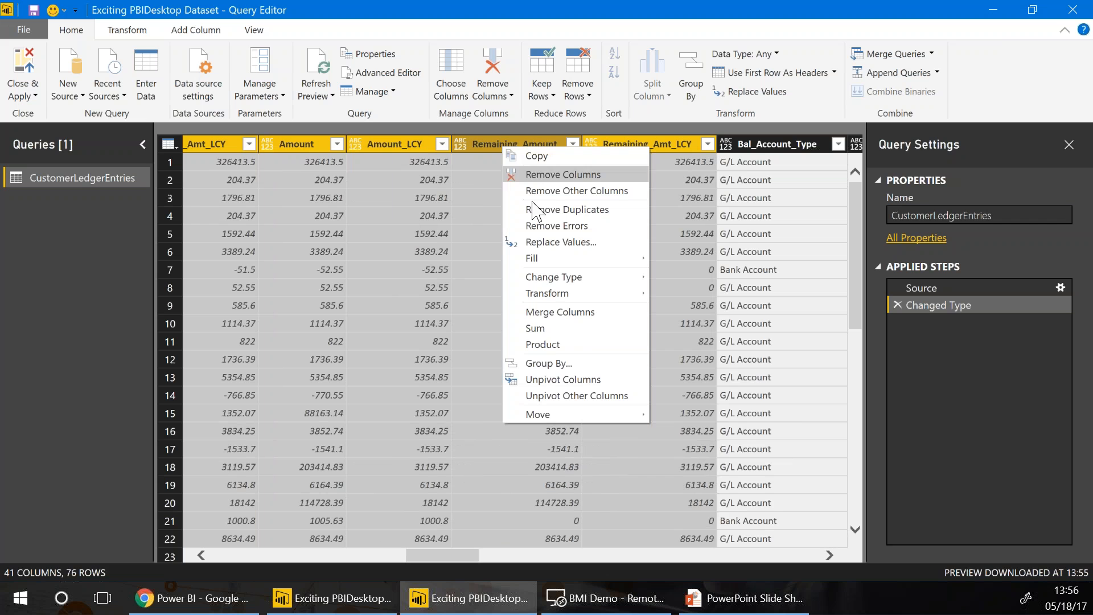
mouse_move(564, 278)
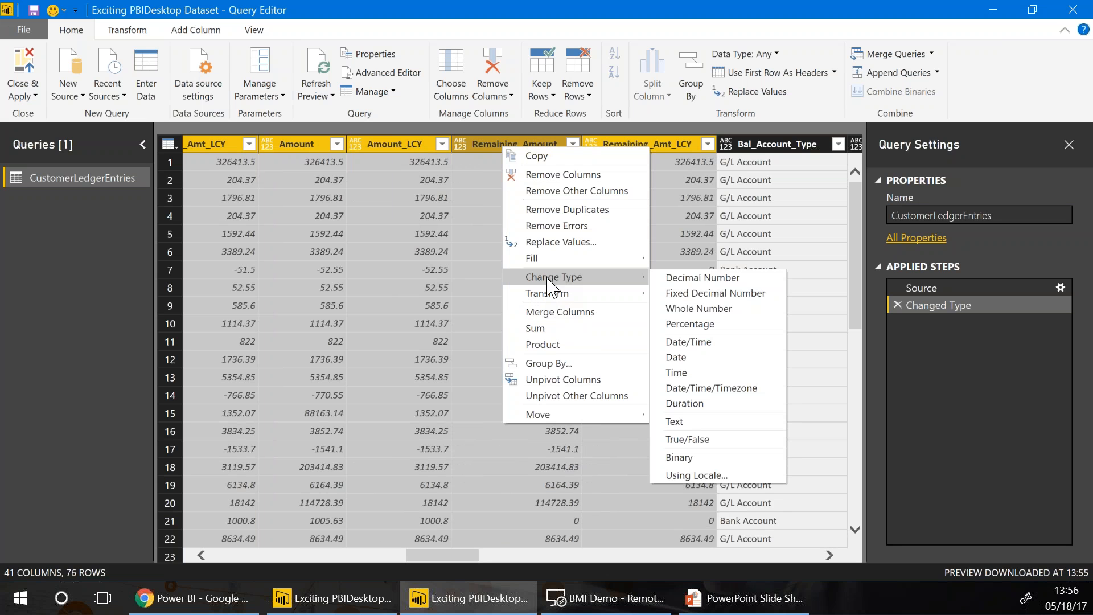
click(674, 295)
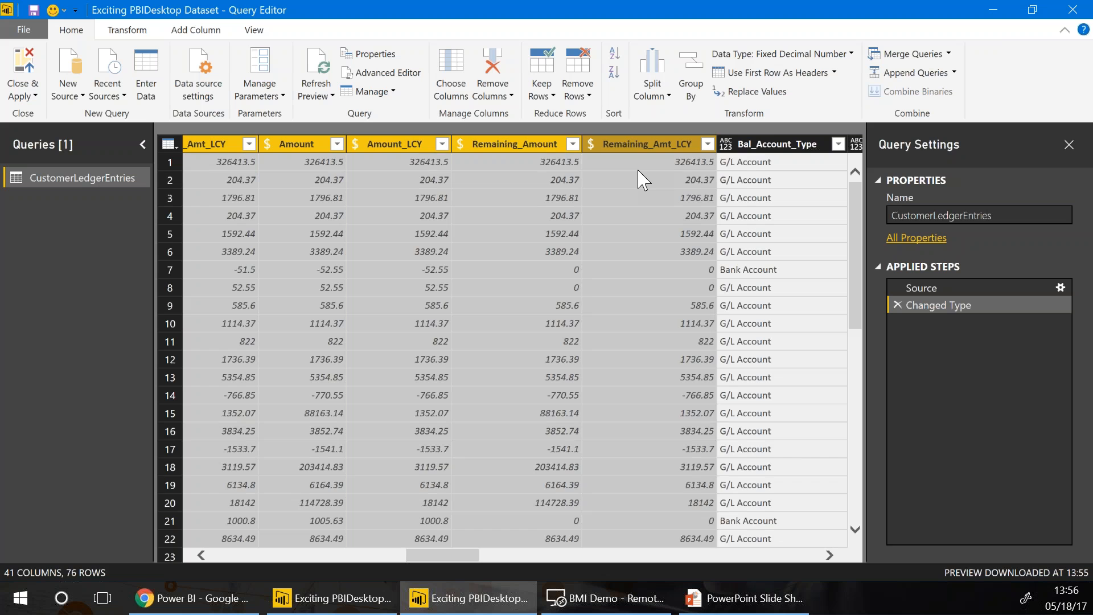
click(678, 163)
click(743, 163)
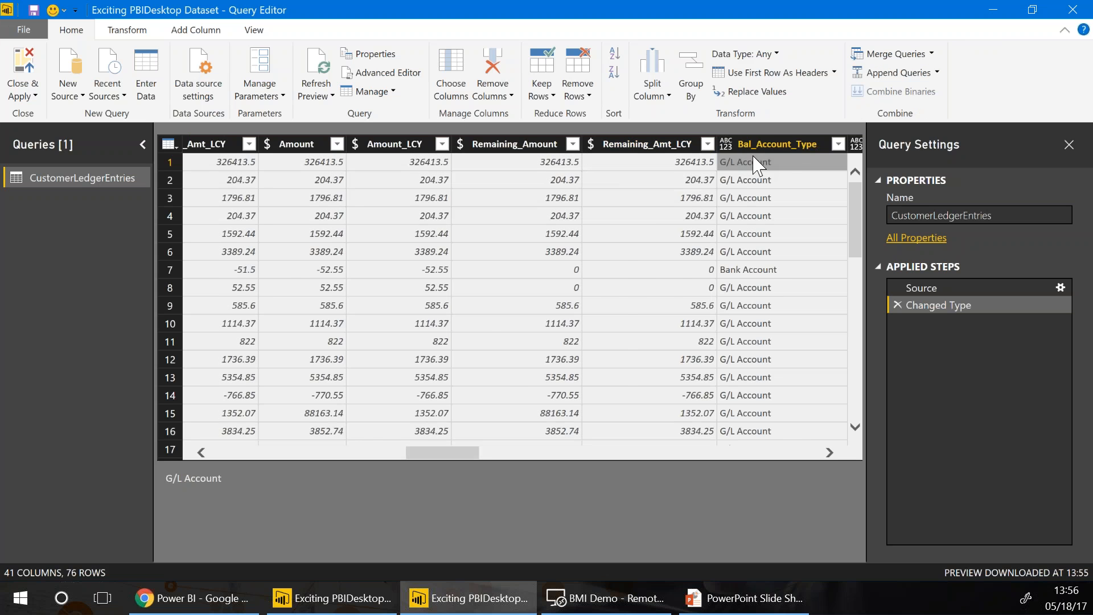
Change the Due_Date column to the Date type
key(Right)
key(Right)
key(Right)
key(Right)
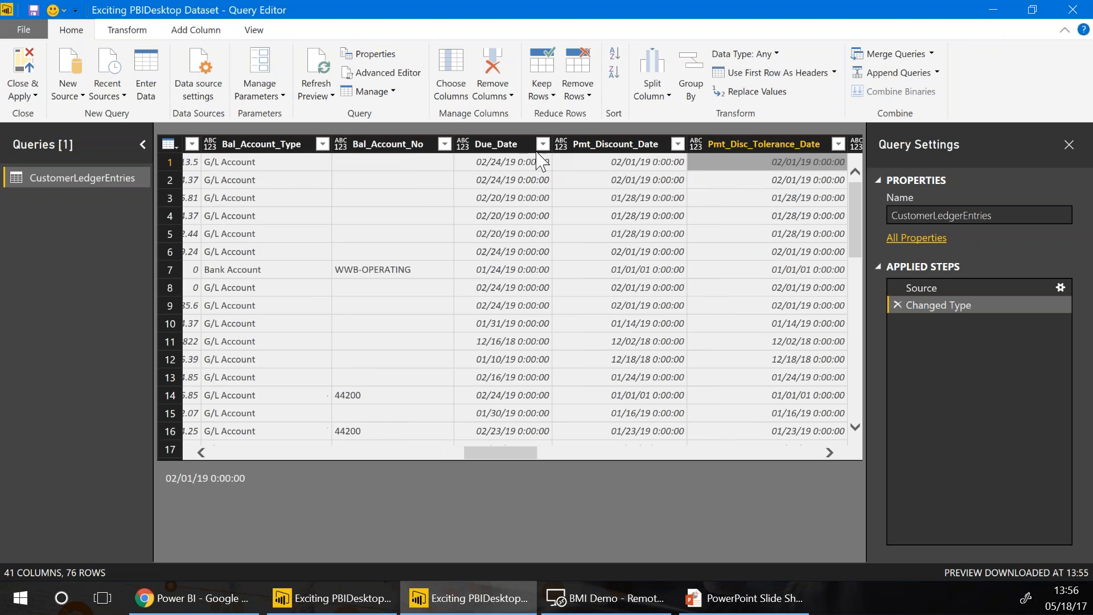
right_click(467, 145)
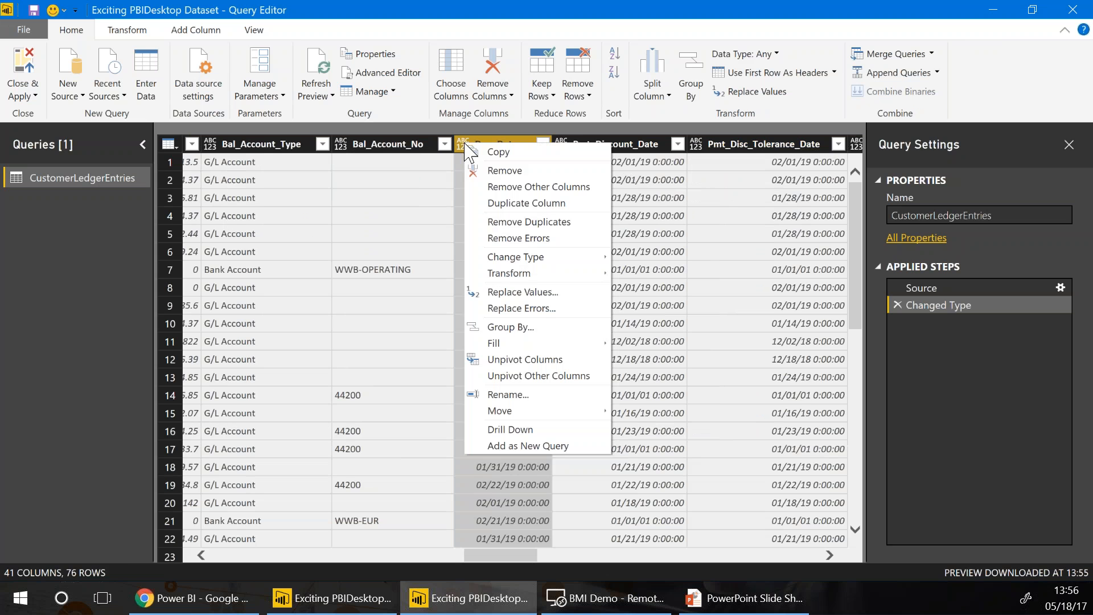
key(Escape)
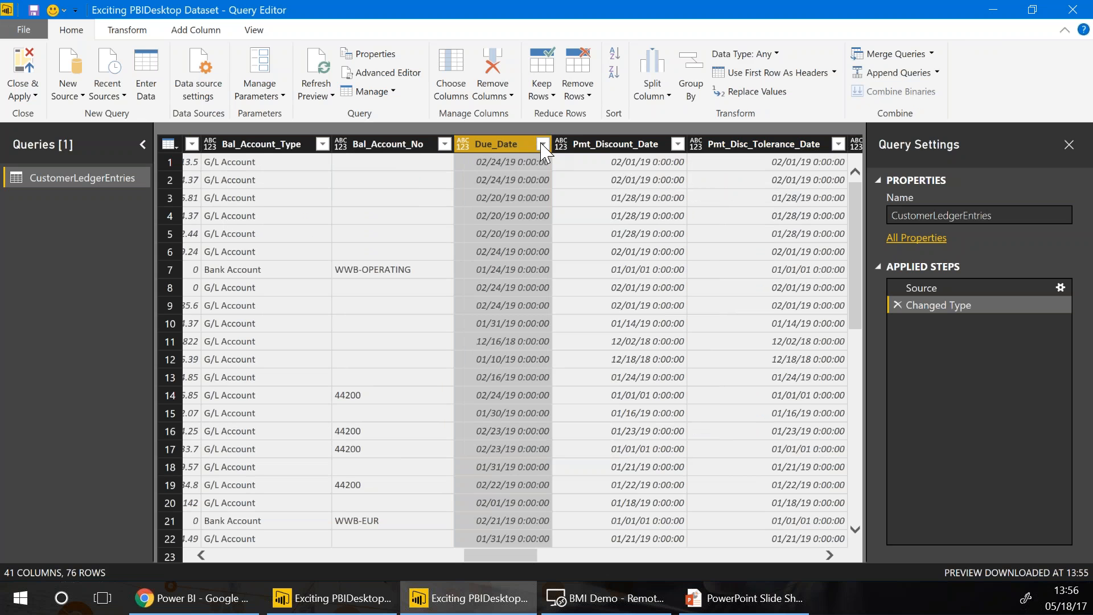
click(543, 143)
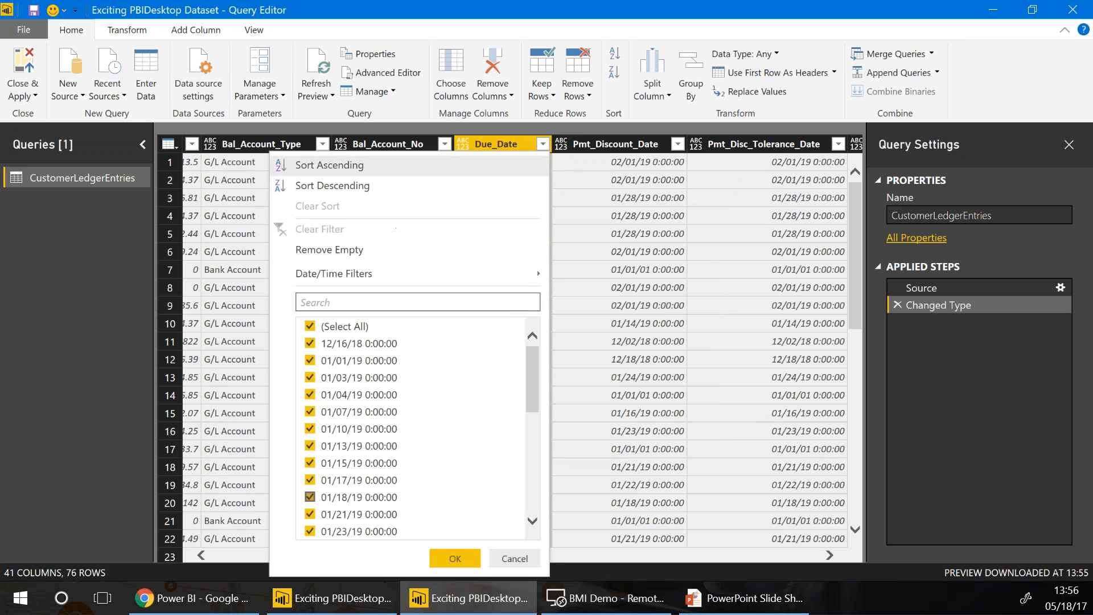
click(513, 558)
click(535, 180)
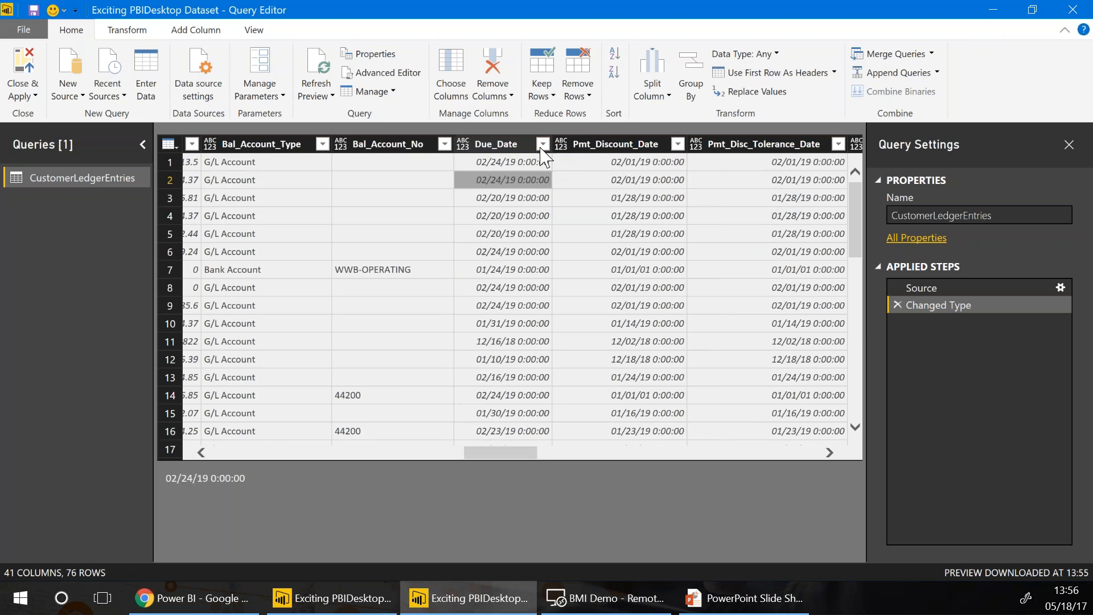
click(543, 143)
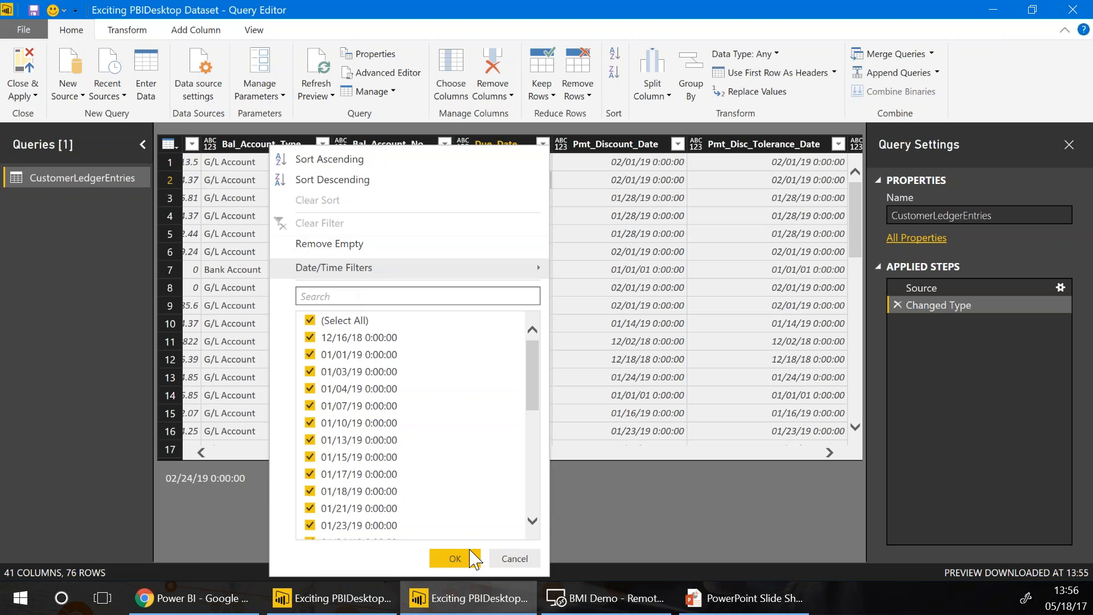
click(513, 558)
click(469, 141)
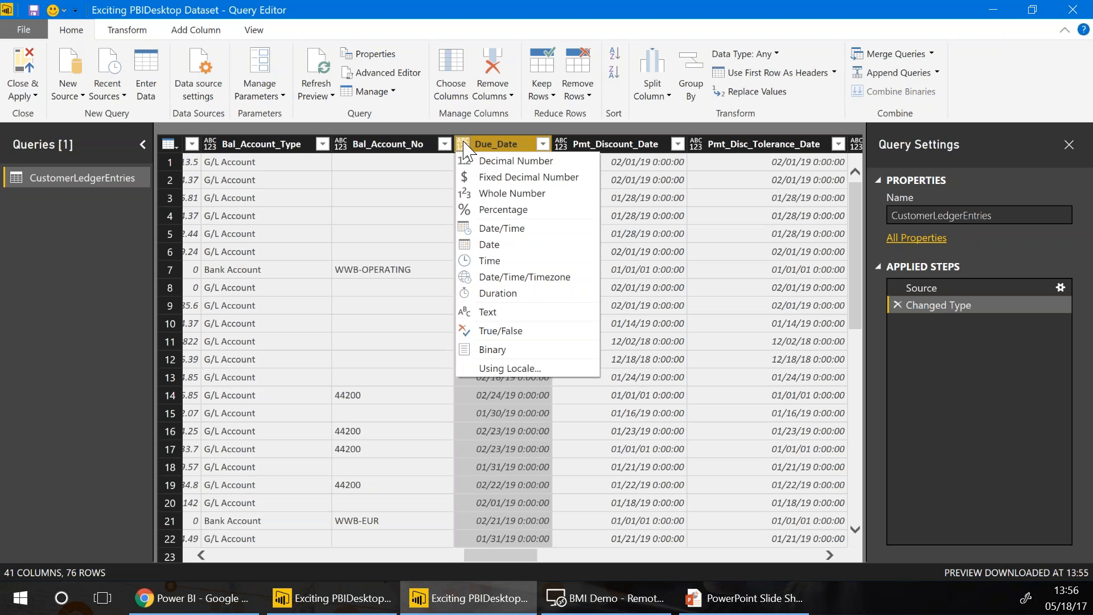
click(472, 244)
Remove the six columns from Pmt_Discount_Date through Payment_Method_Code
click(605, 166)
key(Right)
key(Right)
key(Right)
key(Left)
key(Left)
key(Left)
key(Left)
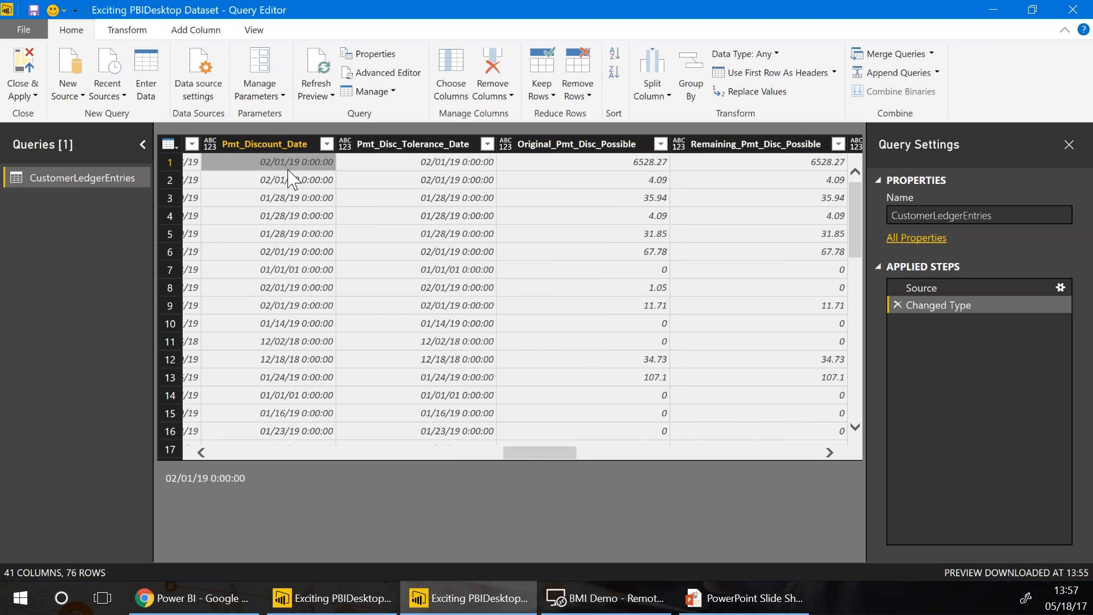
shift+click(353, 144)
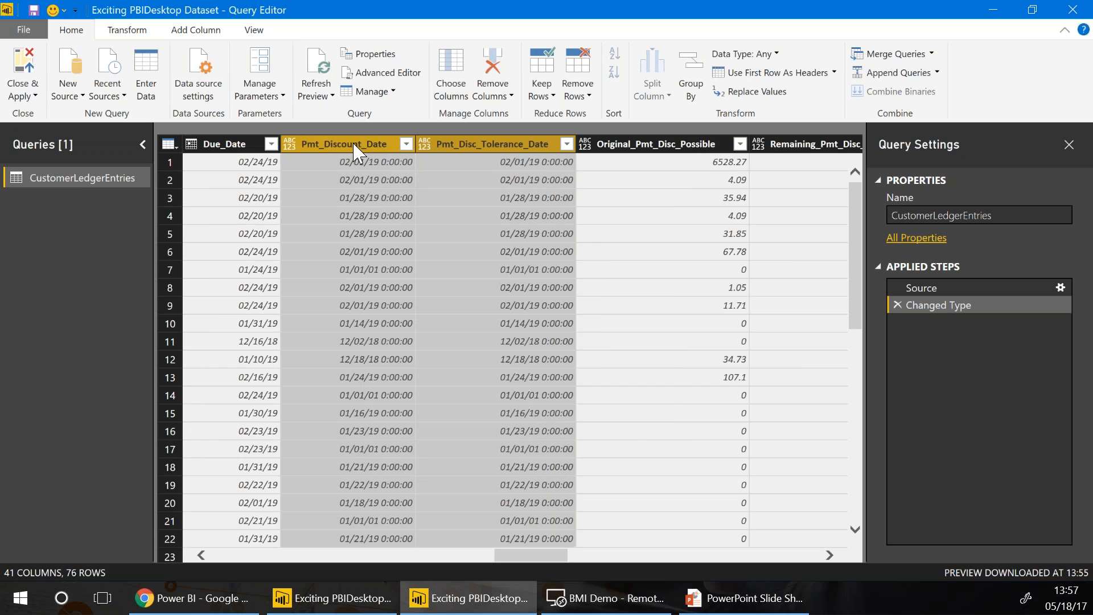
key(shift+Right)
key(shift+Right)
key(shift+Right)
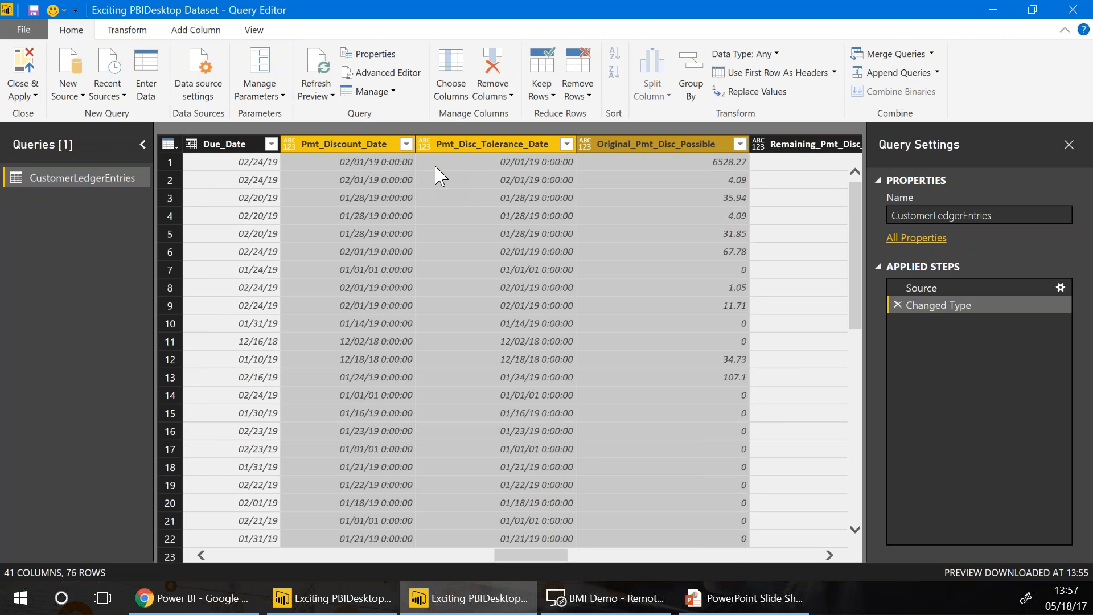
key(shift+Right)
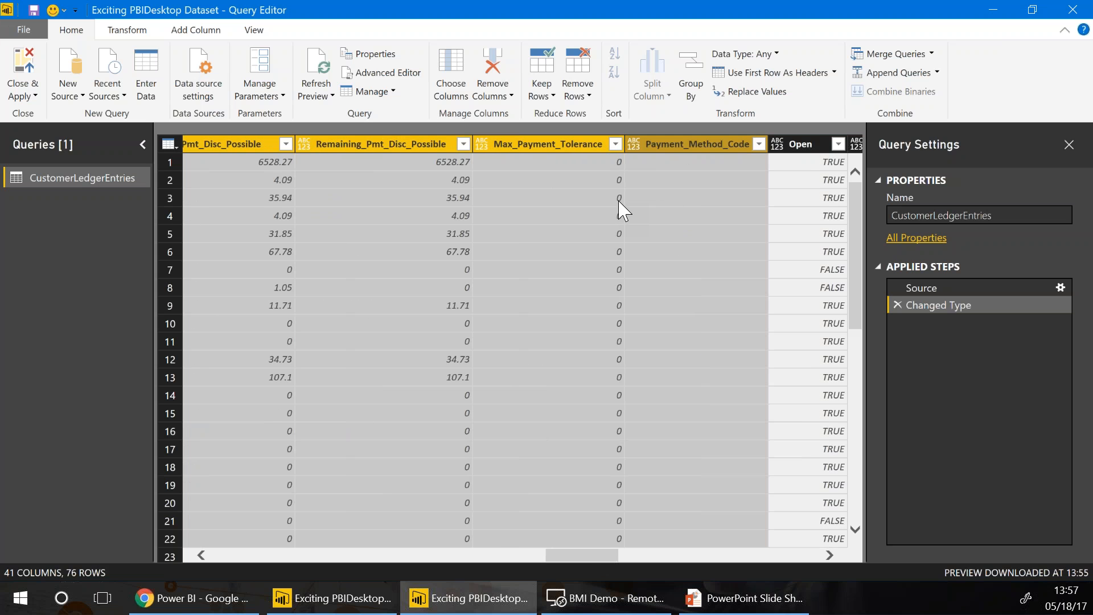
right_click(655, 146)
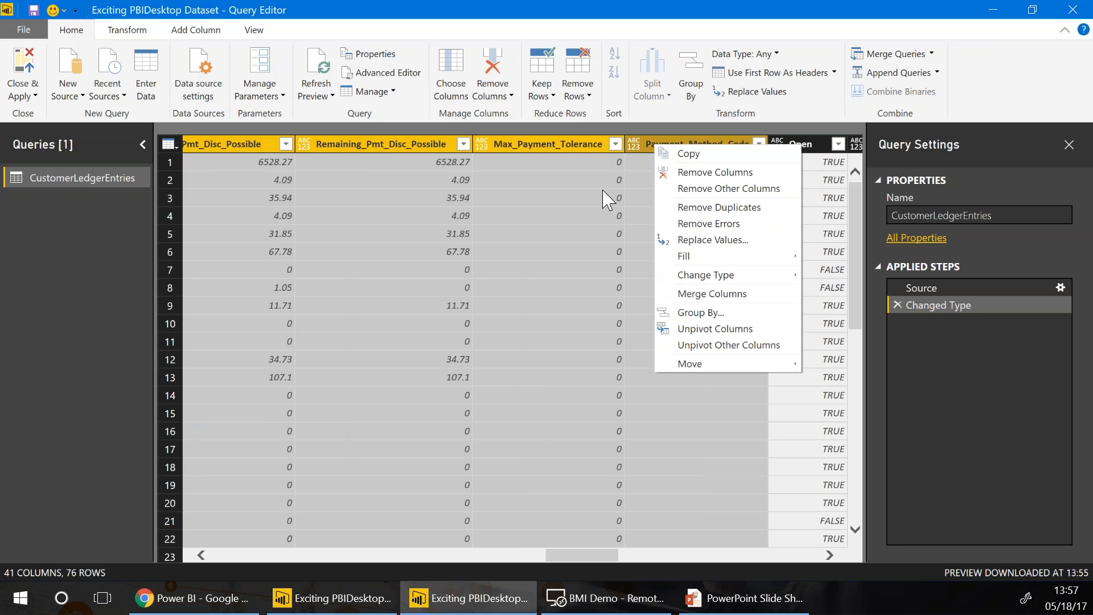
click(683, 172)
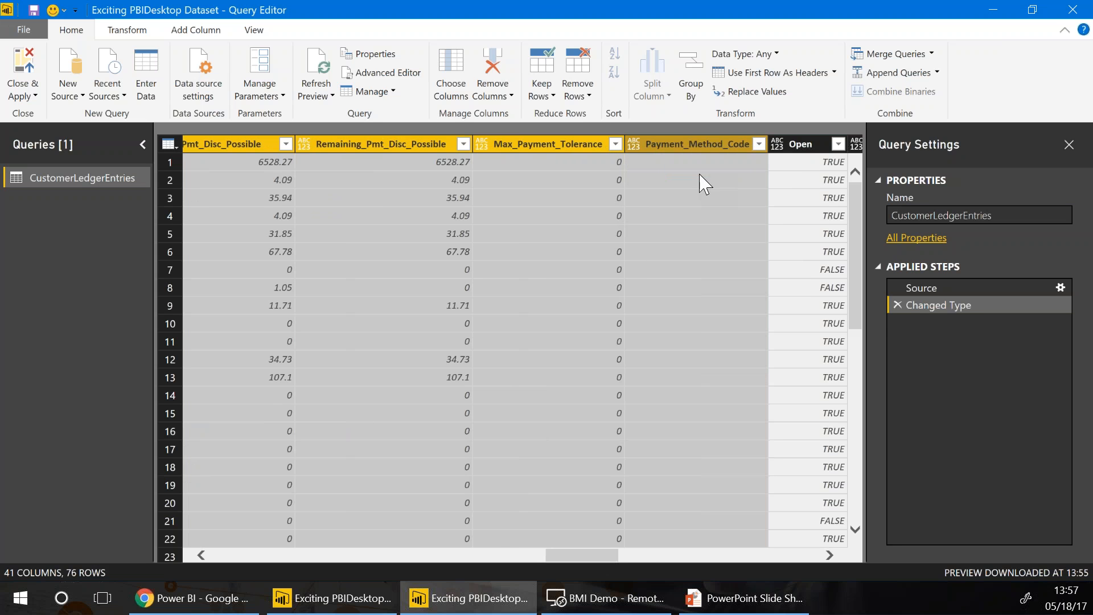
Change the Reversed column to the True/False type
click(473, 205)
key(Right)
key(Right)
key(Right)
key(Right)
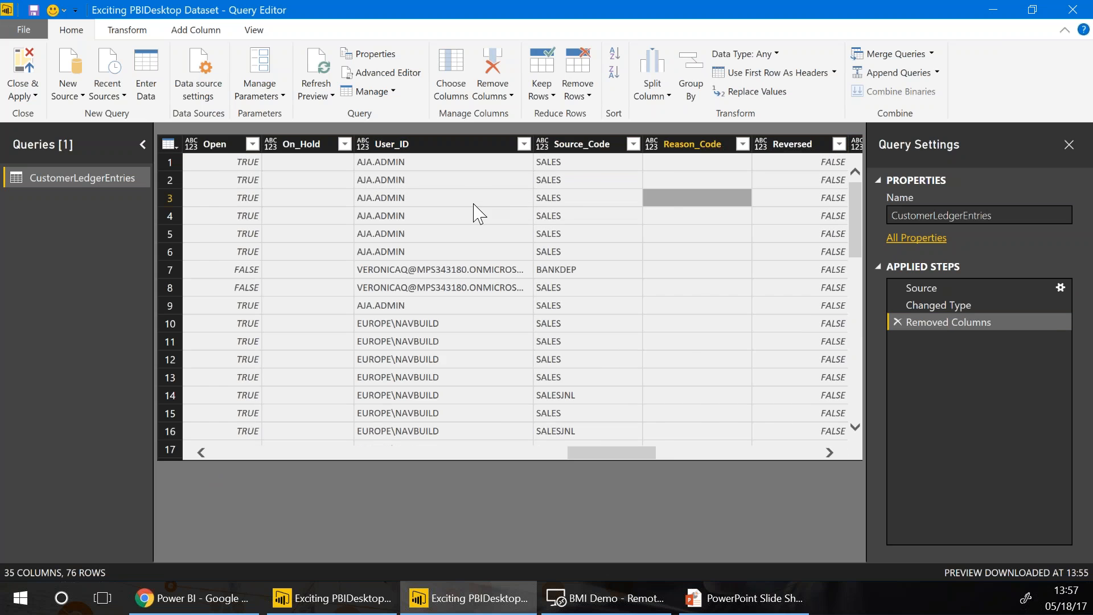
key(Left)
key(Left)
key(Left)
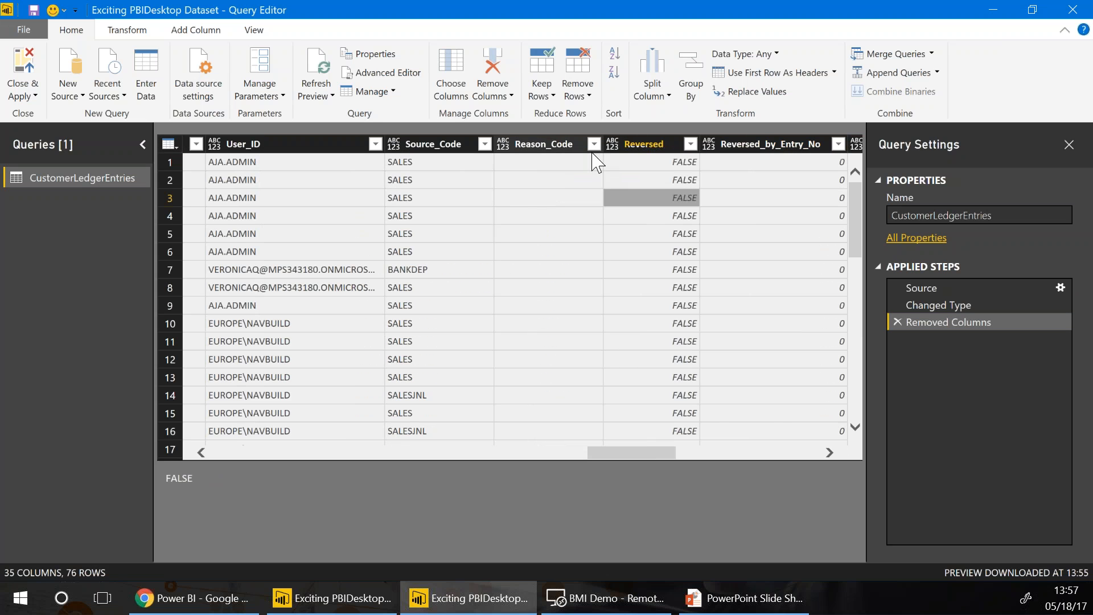
key(Right)
click(614, 147)
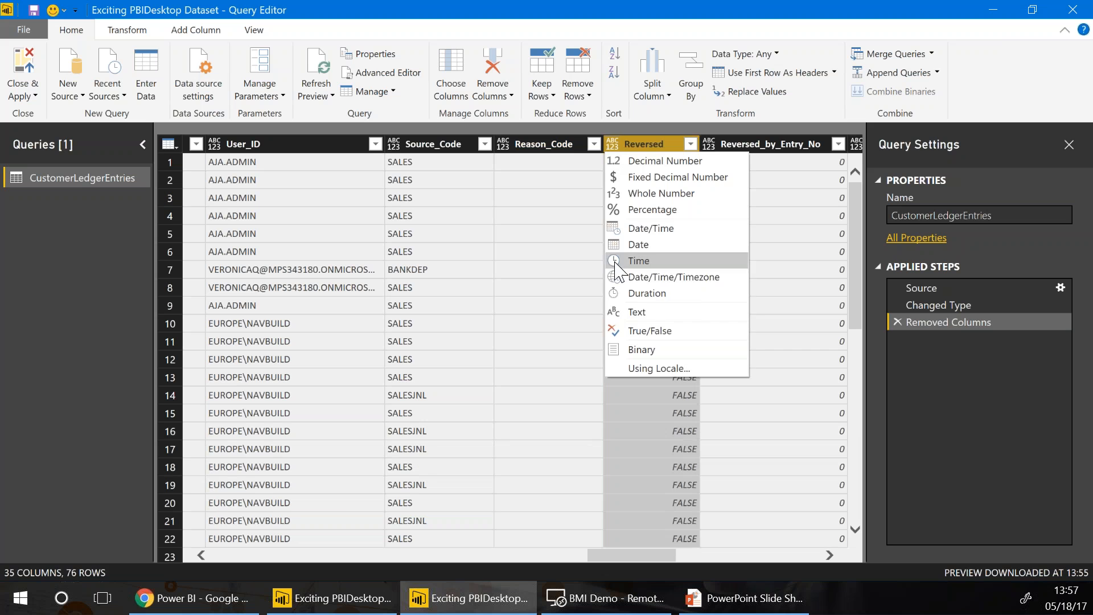
key(Escape)
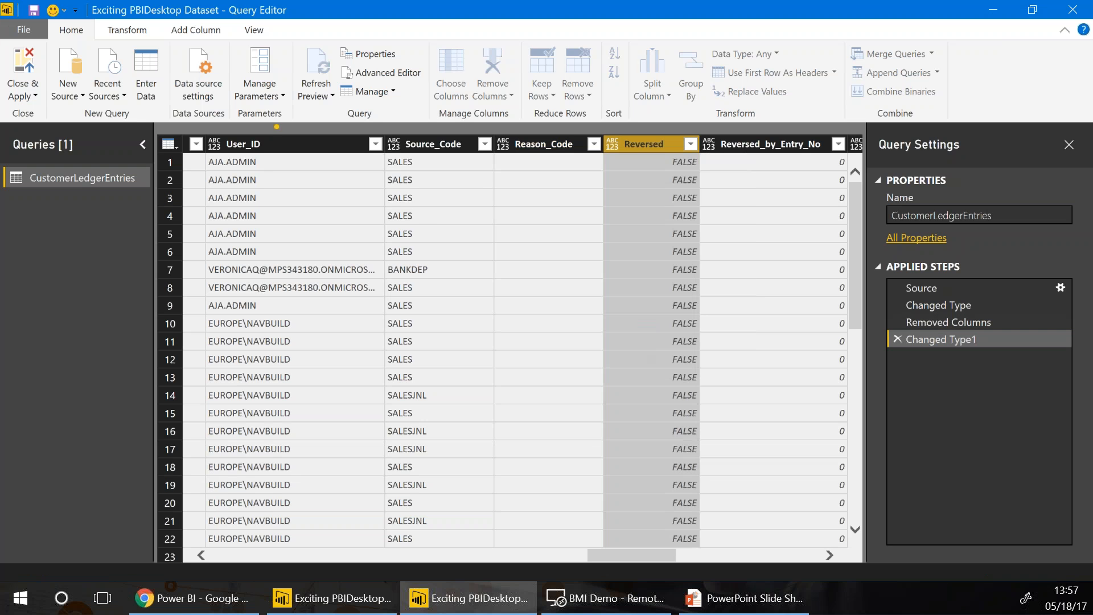
click(335, 183)
Change the Open column to the True/False type
key(Left)
key(Left)
key(Left)
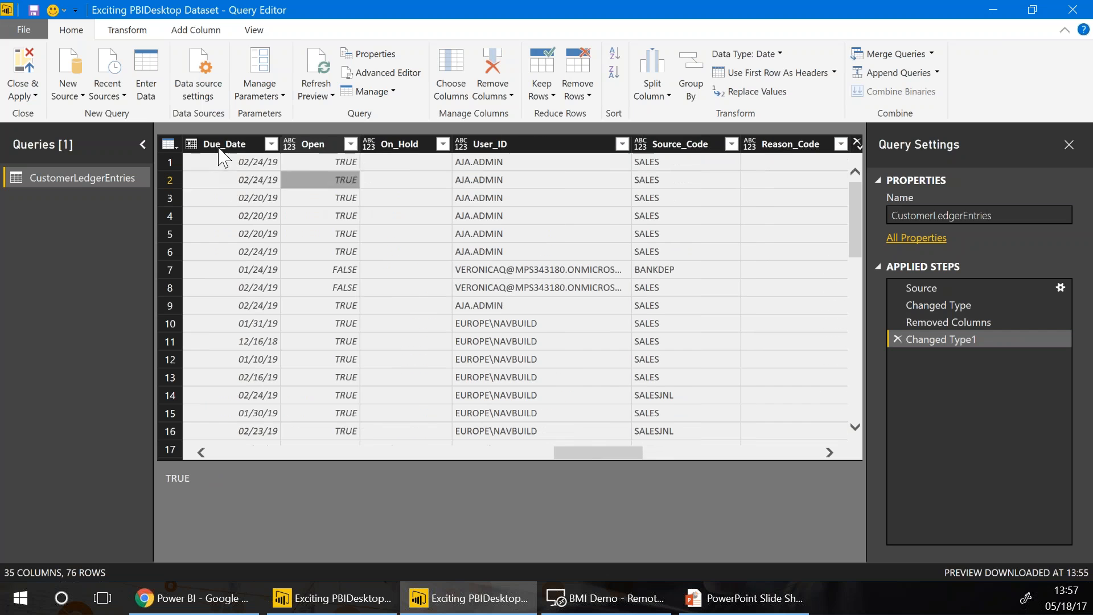
click(290, 145)
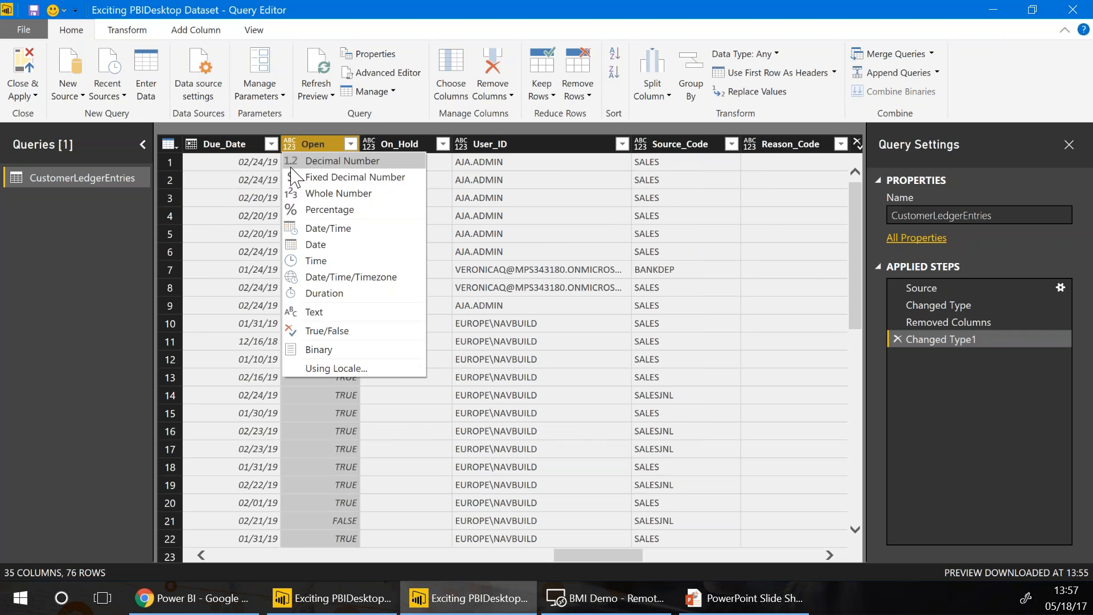
click(303, 332)
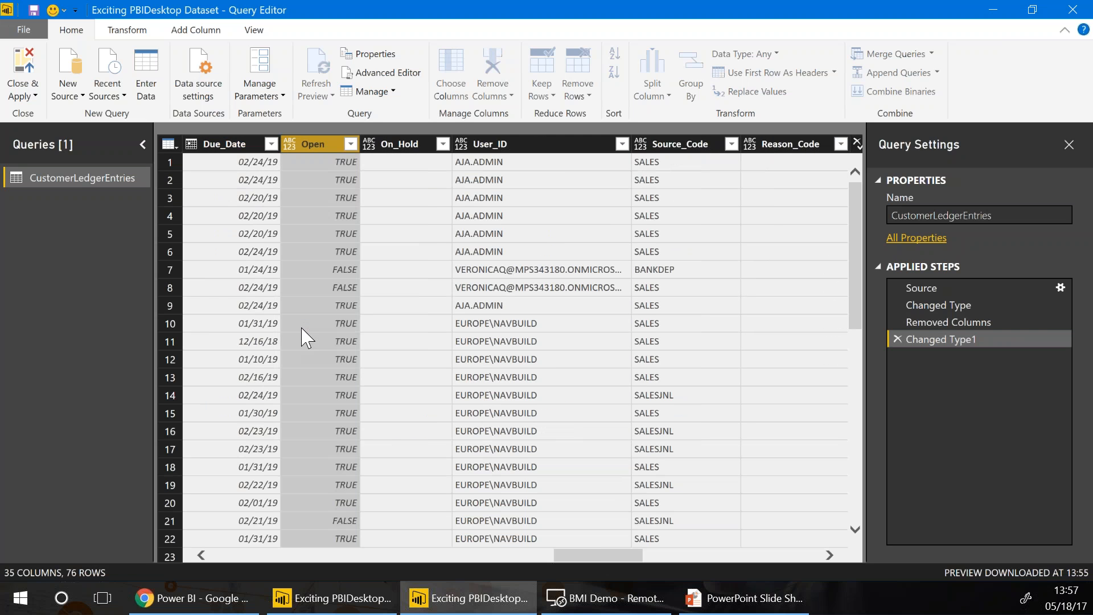
click(585, 190)
key(Right)
key(Right)
key(Right)
key(Right)
key(Right)
key(Right)
key(Right)
key(Right)
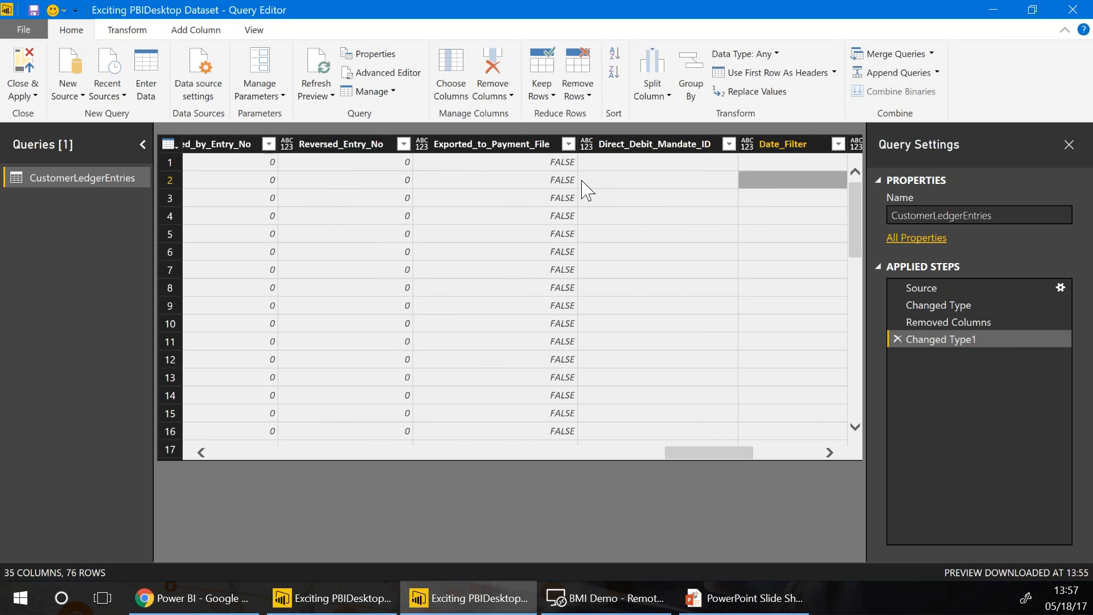
key(Right)
key(Right)
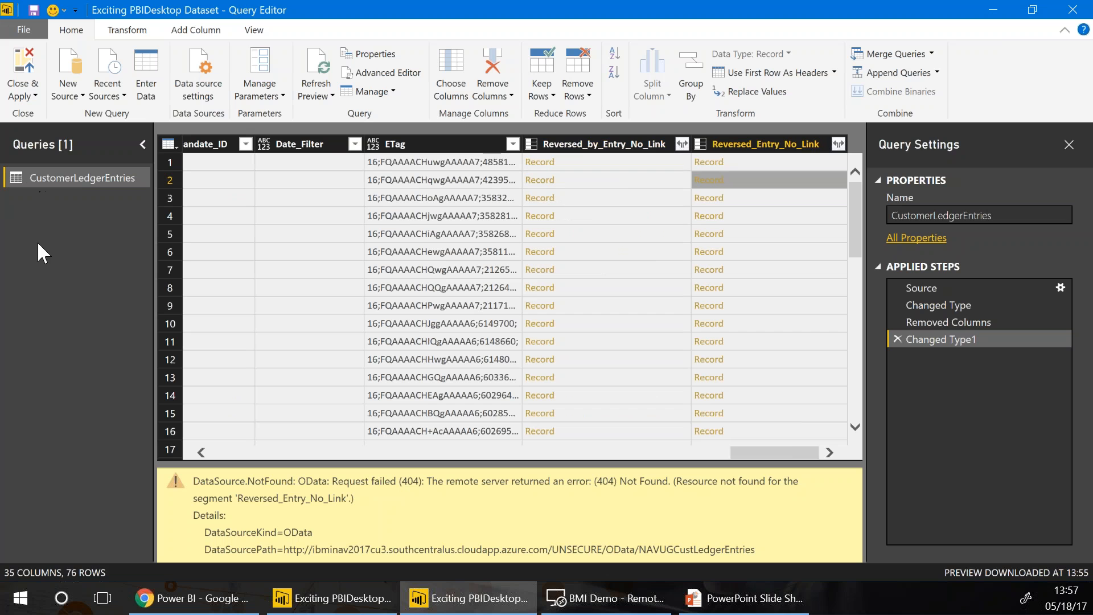
Close & Apply the query changes, then delete the erroring visual on My Report
click(17, 64)
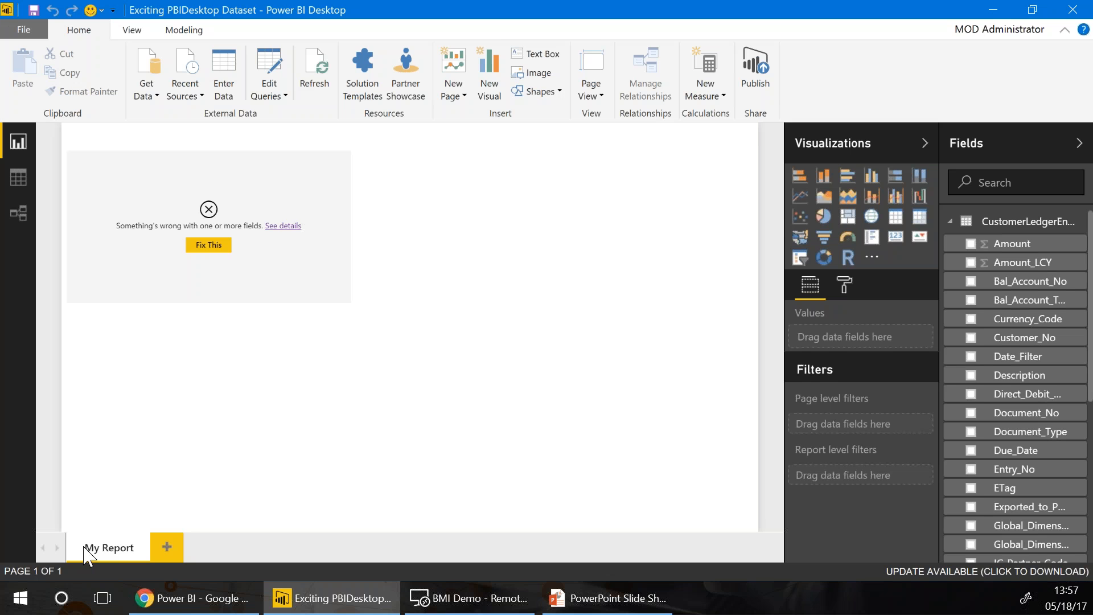
right_click(99, 550)
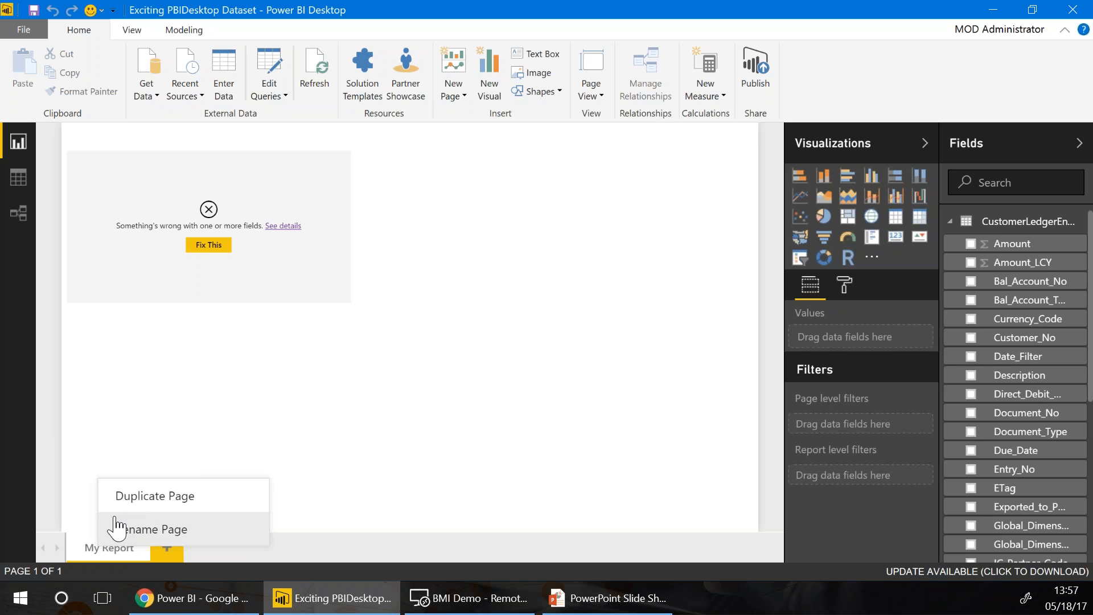
click(81, 507)
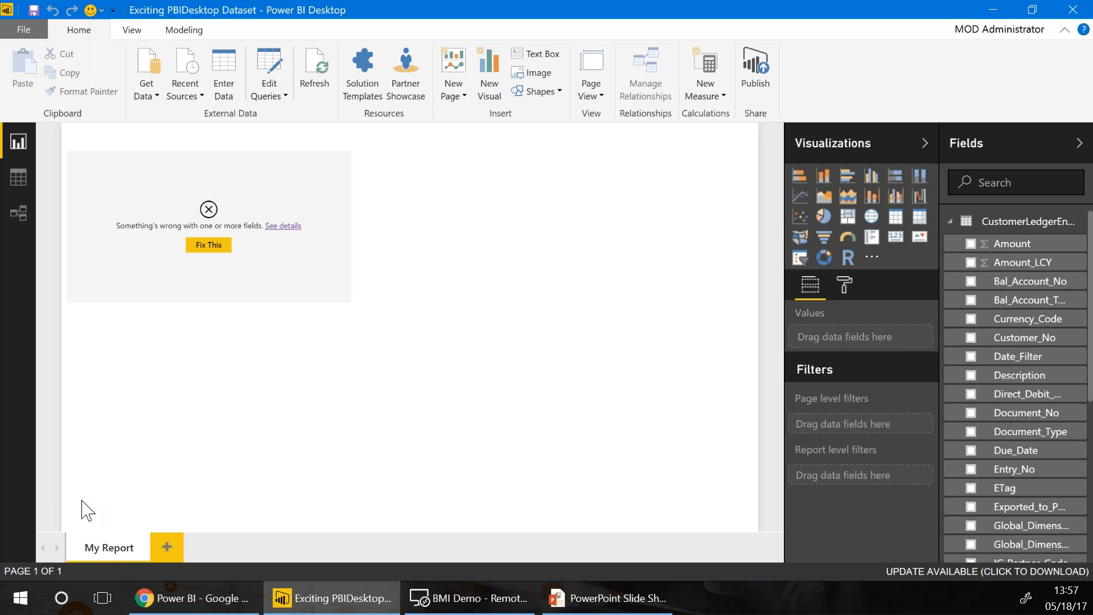
click(149, 149)
key(Delete)
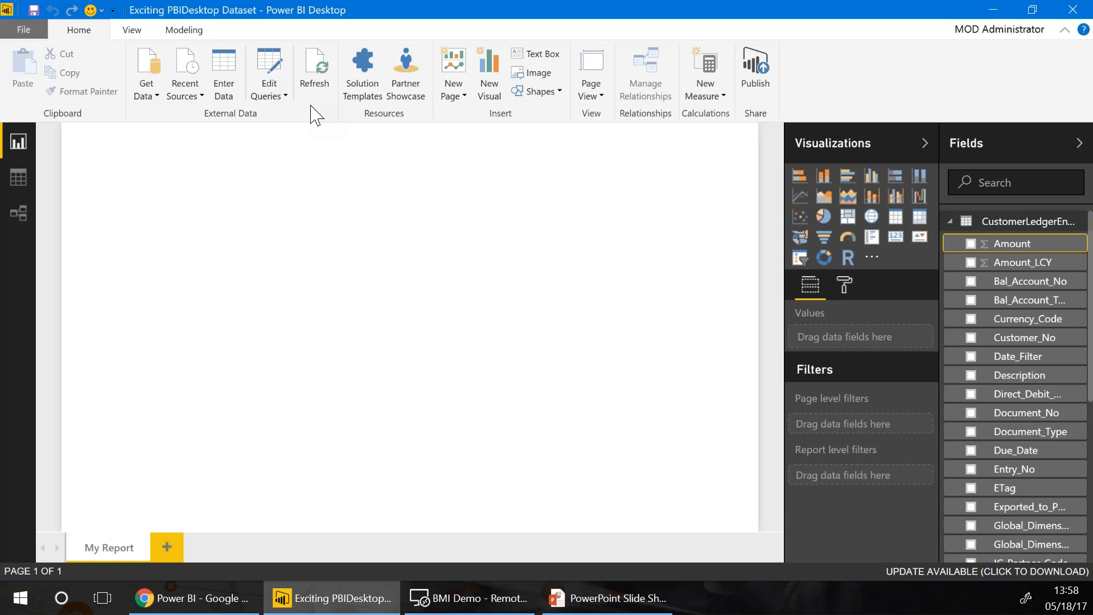
Format the Amount field as $ English (United States) with 2 decimal places
click(181, 29)
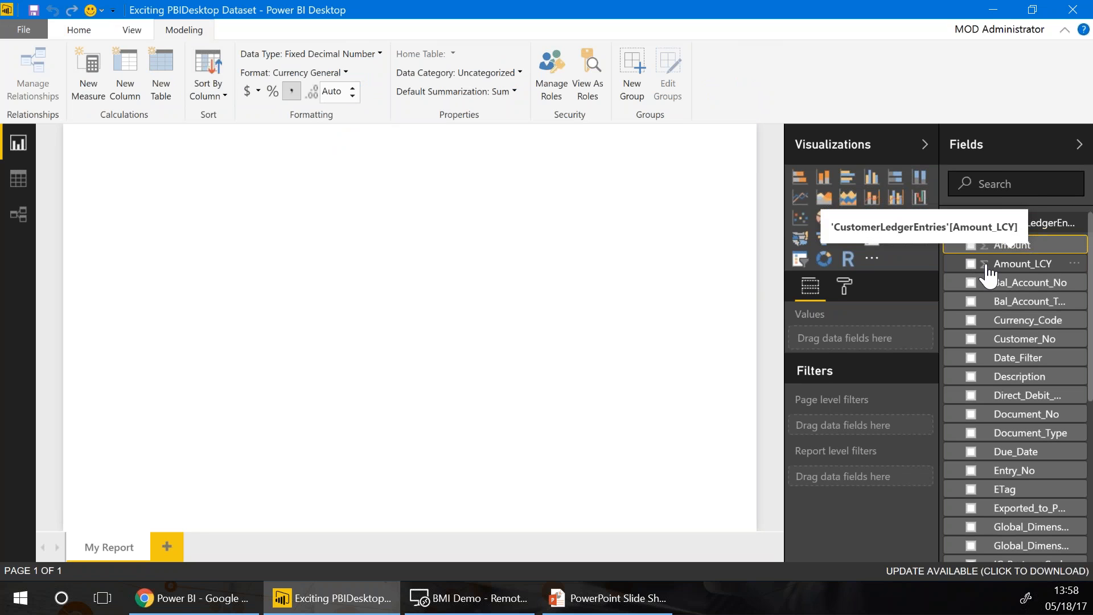
click(353, 95)
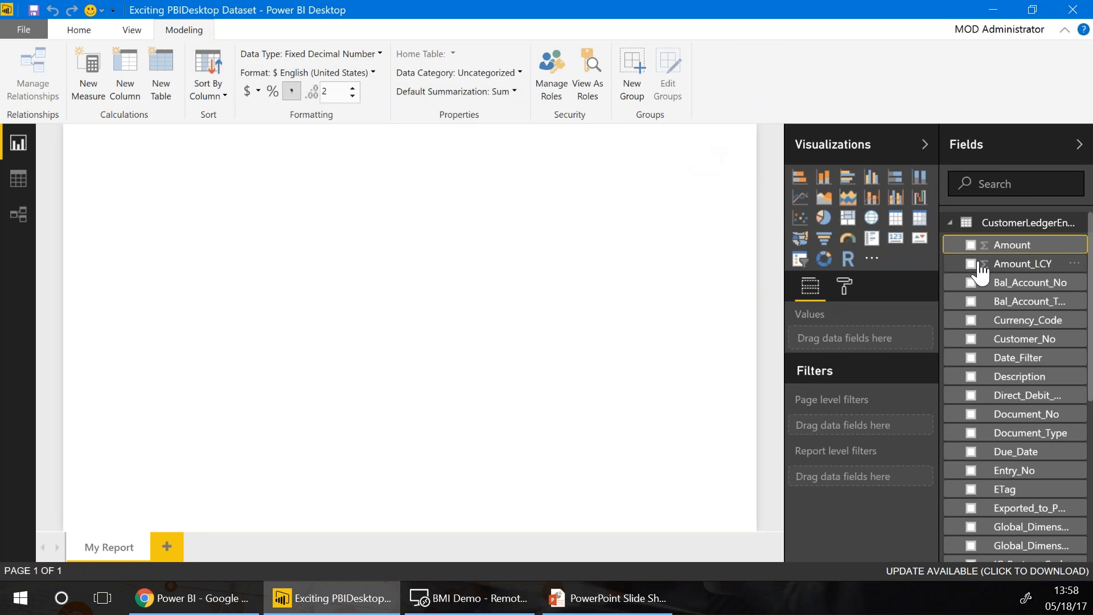
click(1003, 265)
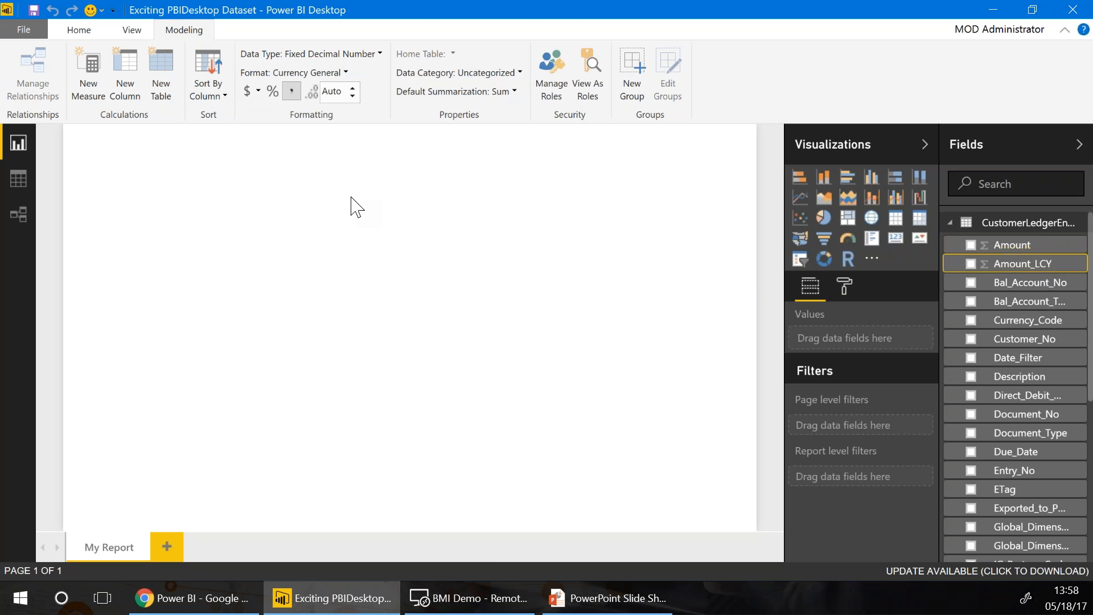
click(470, 598)
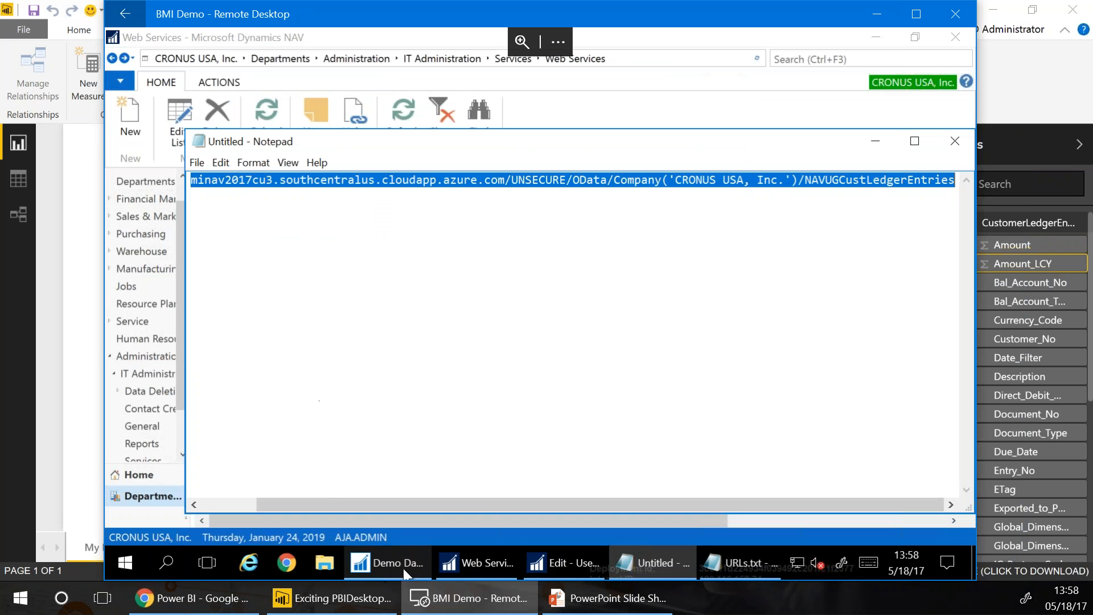
Edit the notes' OData URL to end in /Customer, select it, and return to Power BI
click(460, 567)
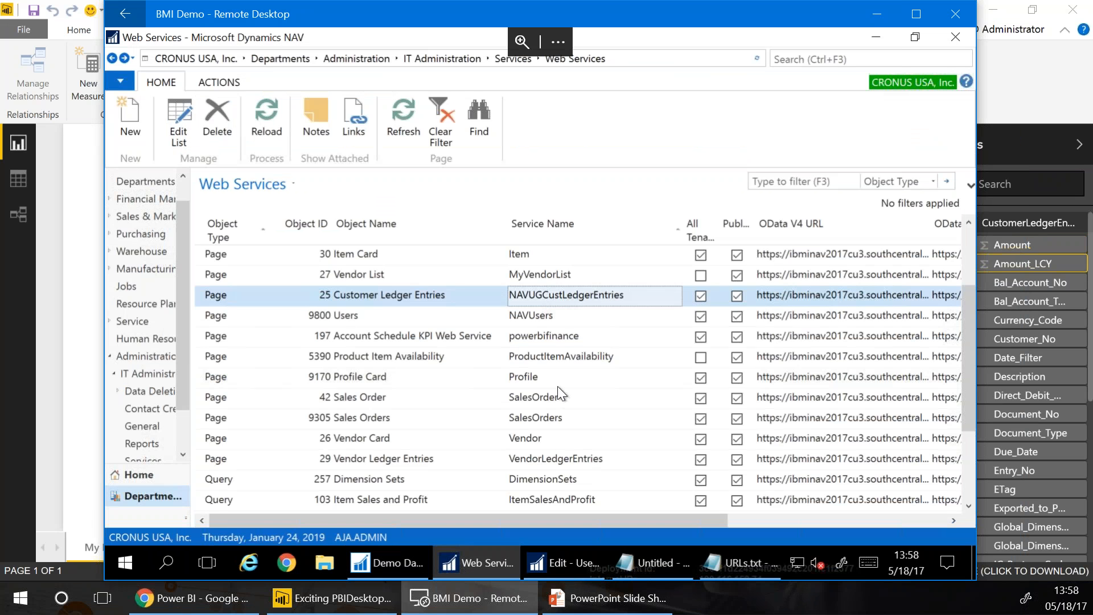
click(554, 394)
scroll(554, 394, up, 2)
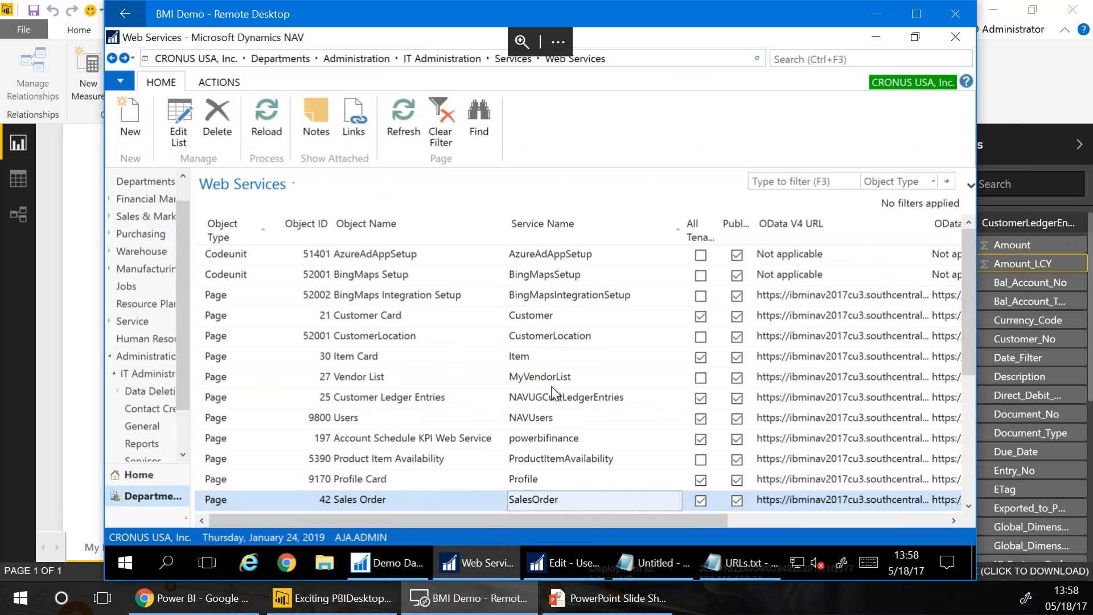
click(531, 313)
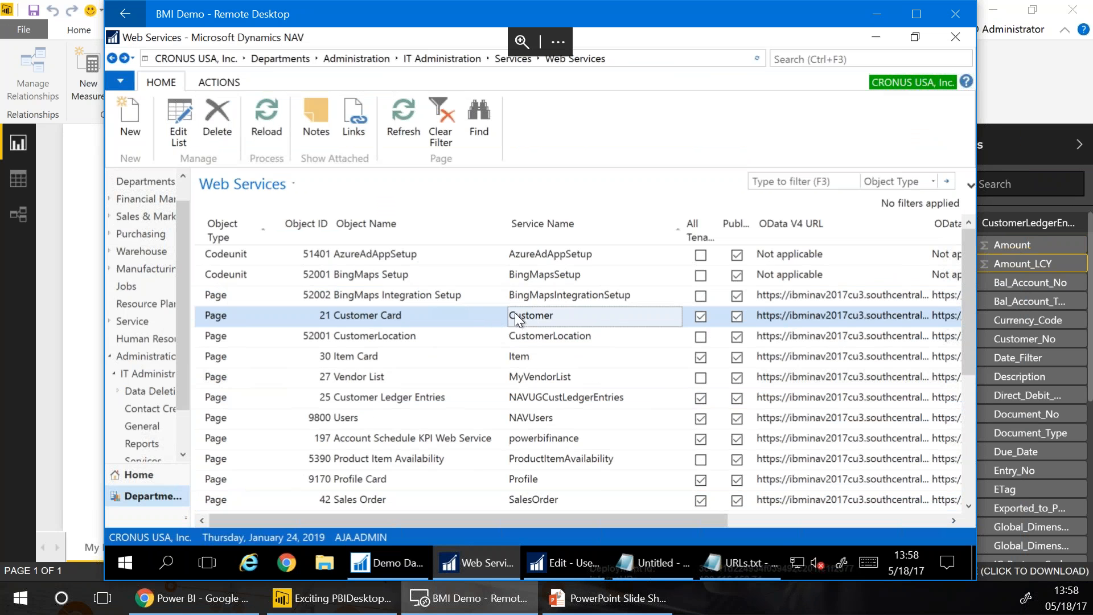
click(732, 577)
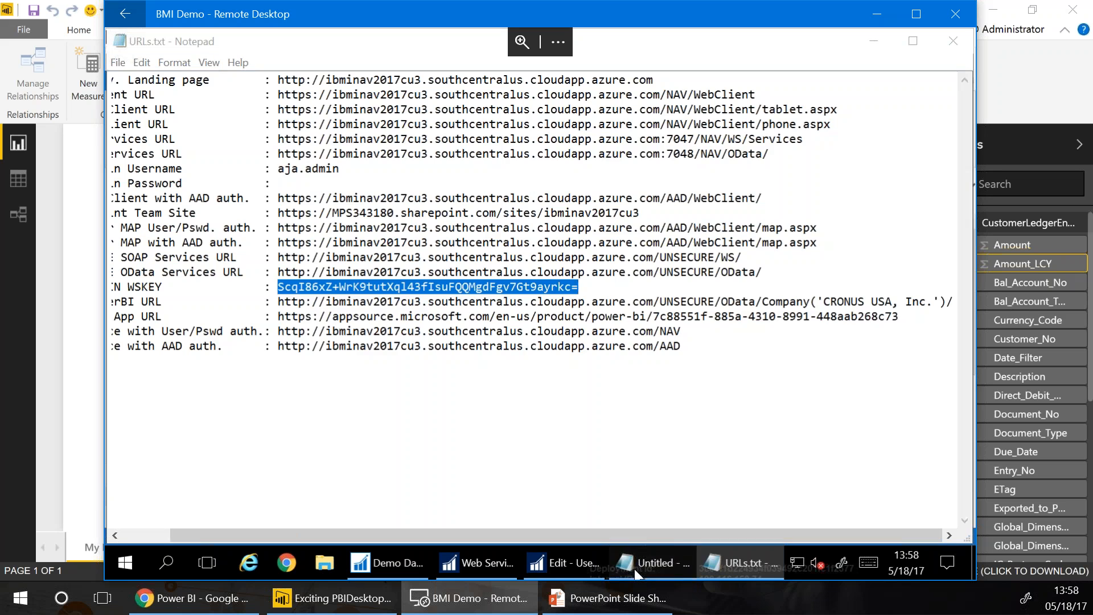
click(636, 574)
double_click(811, 182)
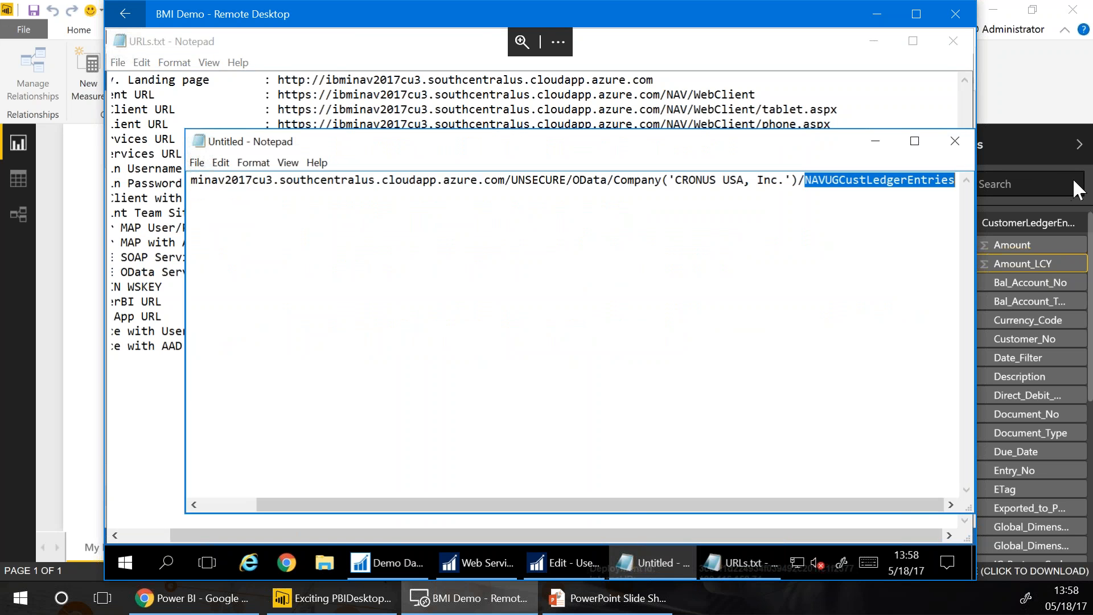
text(Cus)
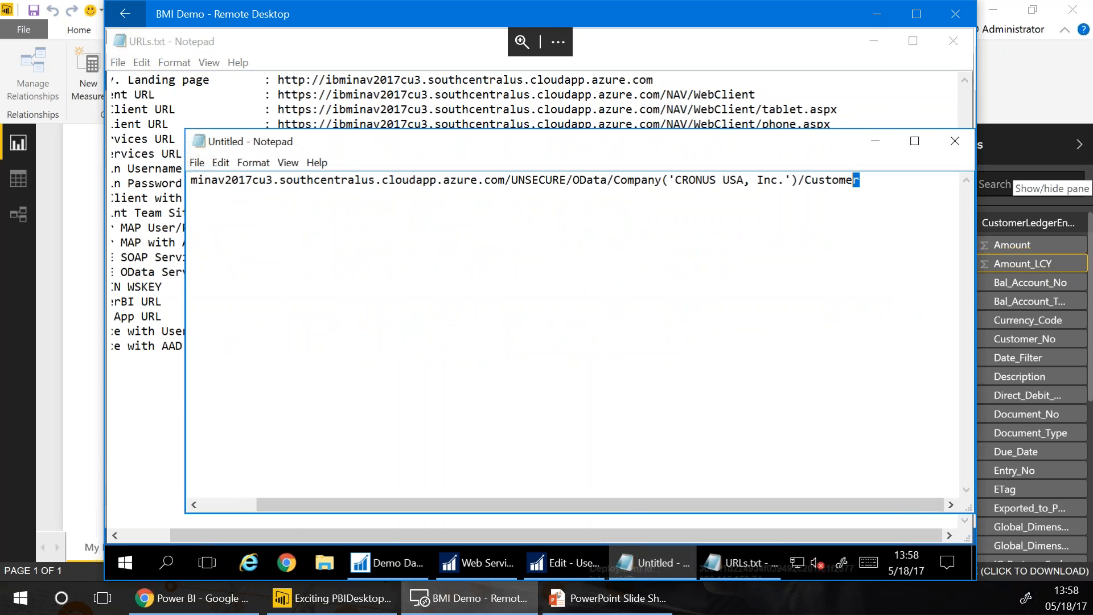
key(shift+Left)
key(shift+Left)
key(shift+Left)
key(shift+Left)
key(shift+Left)
key(shift+Left)
key(shift+Left)
key(shift+Left)
key(shift+Left)
key(shift+Left)
key(shift+Left)
key(shift+Left)
key(shift+Left)
key(shift+Left)
key(shift+Left)
key(shift+Left)
key(shift+Left)
key(shift+Left)
key(shift+Left)
key(shift+Left)
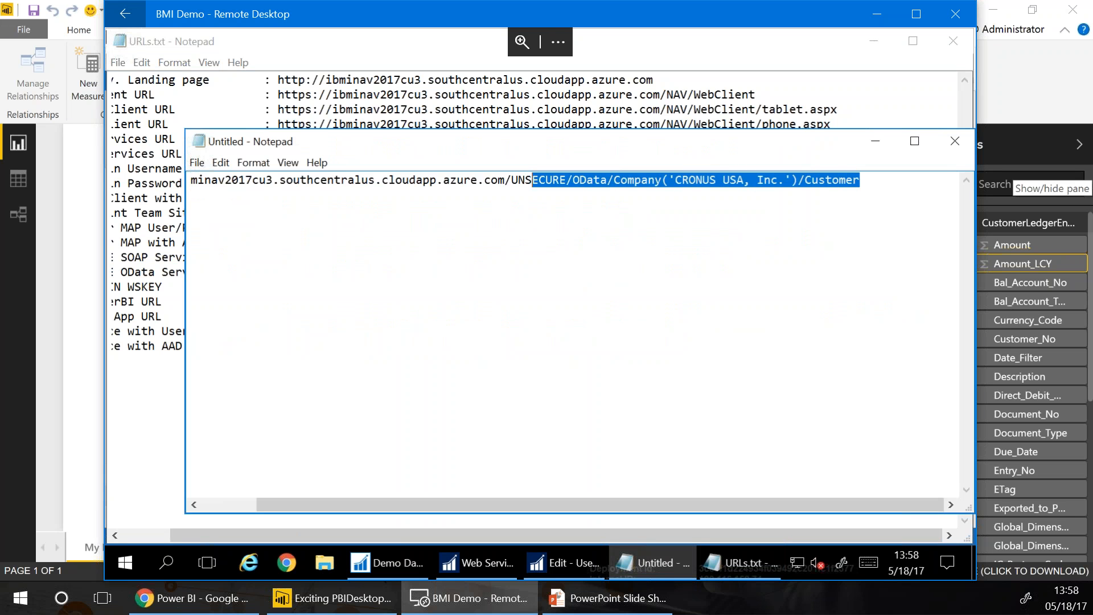
key(shift+Left)
key(shift+Left)
key(shift+Left)
key(shift+Left)
key(shift+Left)
key(shift+Left)
key(shift+Left)
key(shift+Left)
key(shift+Left)
key(shift+Left)
key(shift+Left)
key(shift+Left)
key(shift+Left)
key(shift+Left)
key(shift+Left)
key(shift+Left)
key(shift+Left)
key(shift+Left)
key(shift+Left)
key(shift+Left)
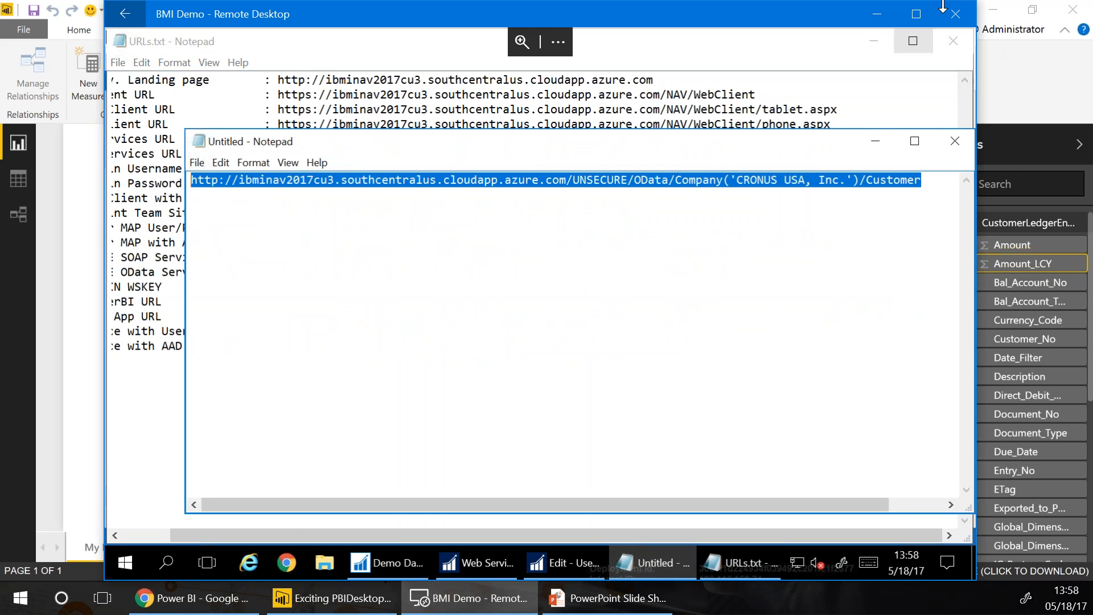
click(1035, 99)
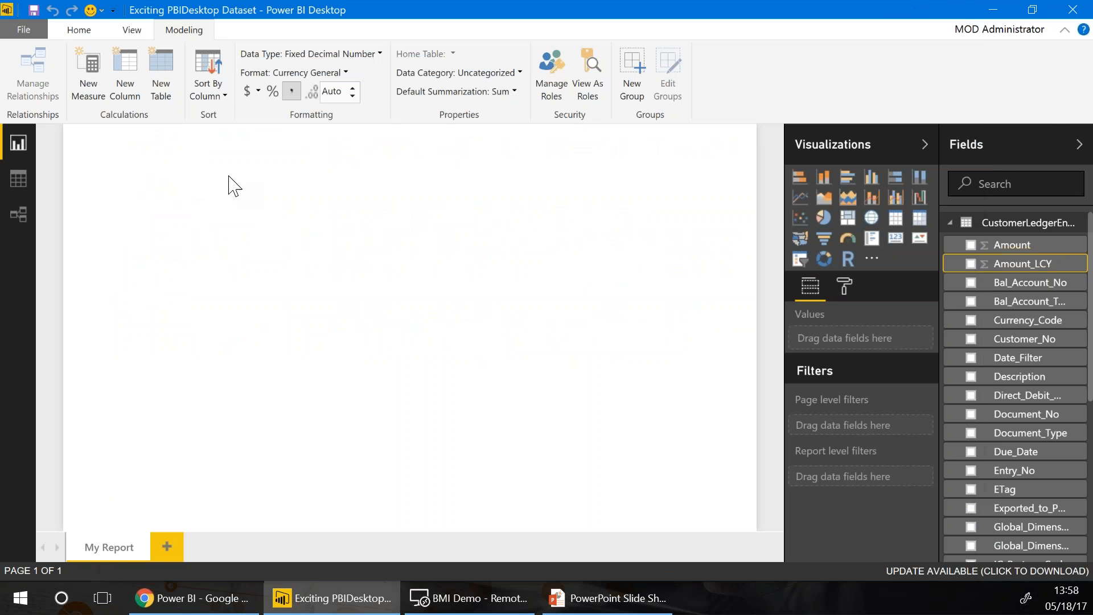
Connect to an OData feed with the pasted Customer URL, using Basic authentication
click(72, 33)
click(142, 96)
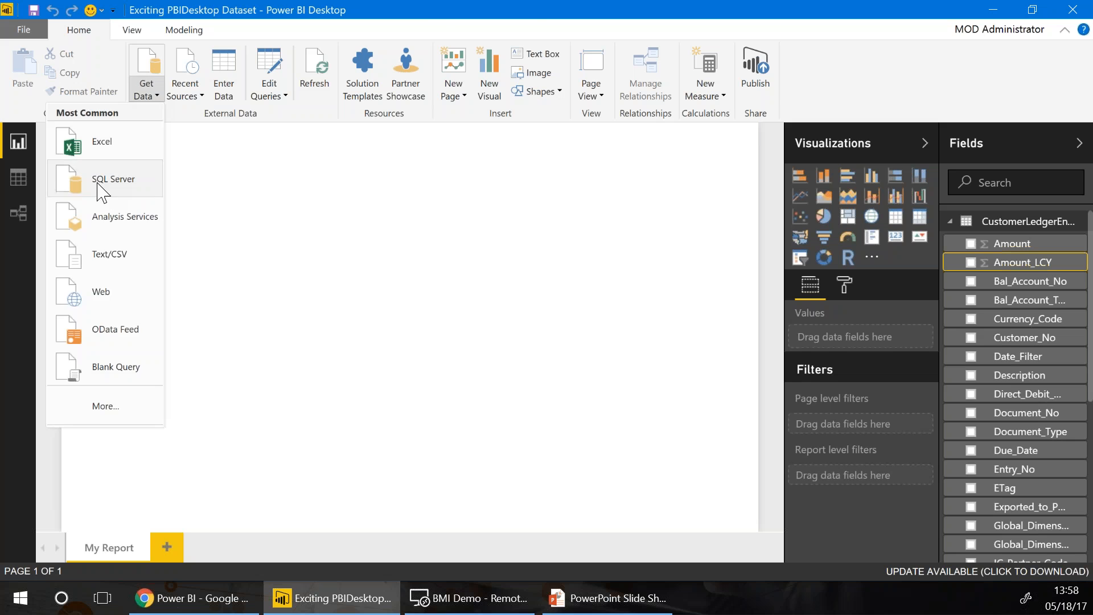
click(87, 339)
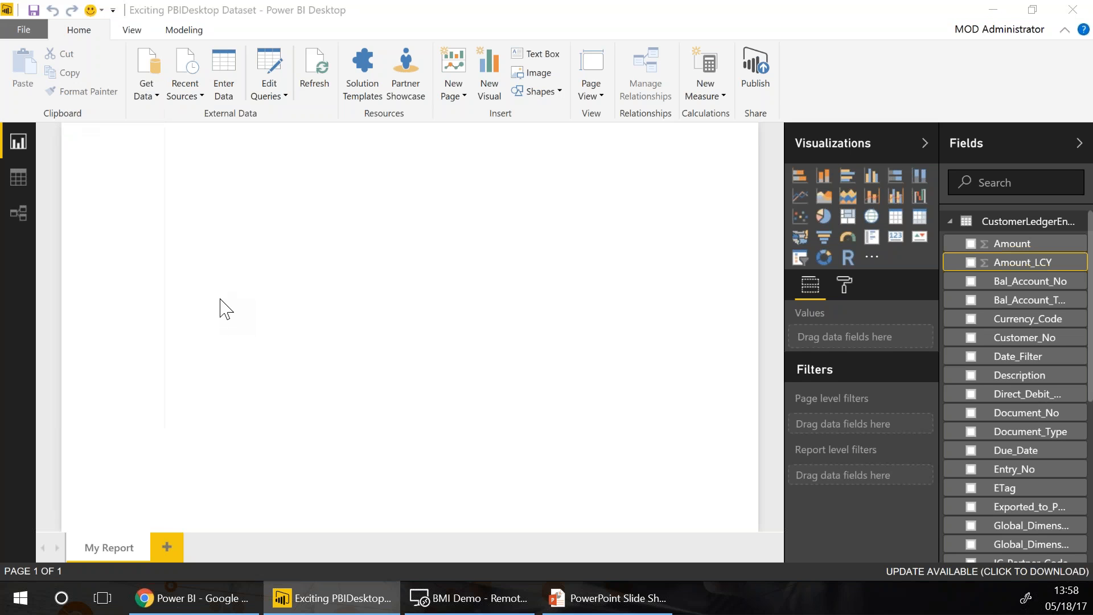
key(ctrl+v)
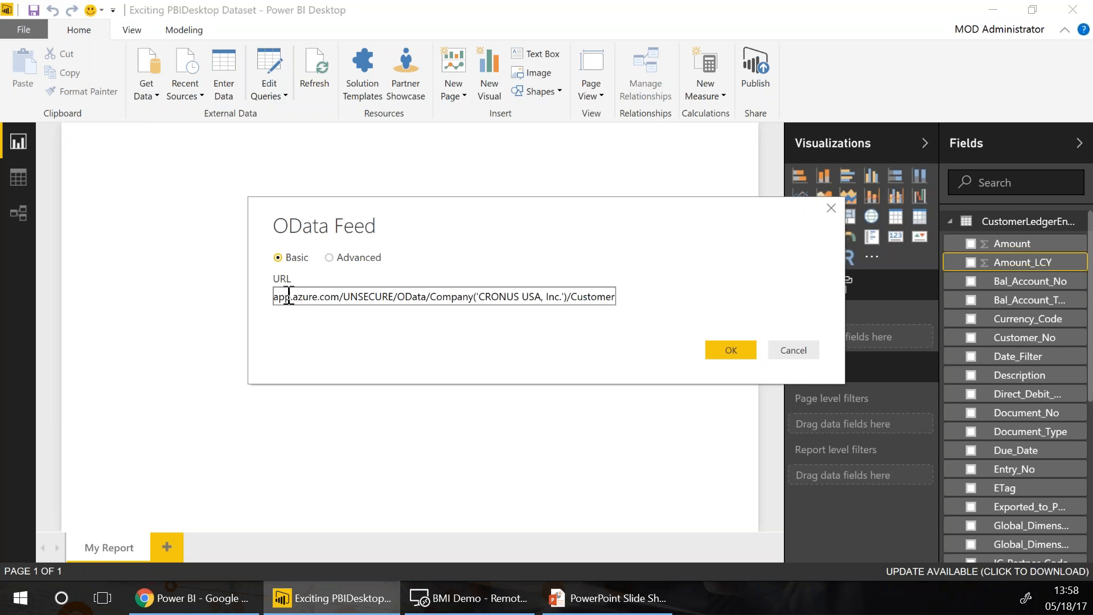
click(729, 349)
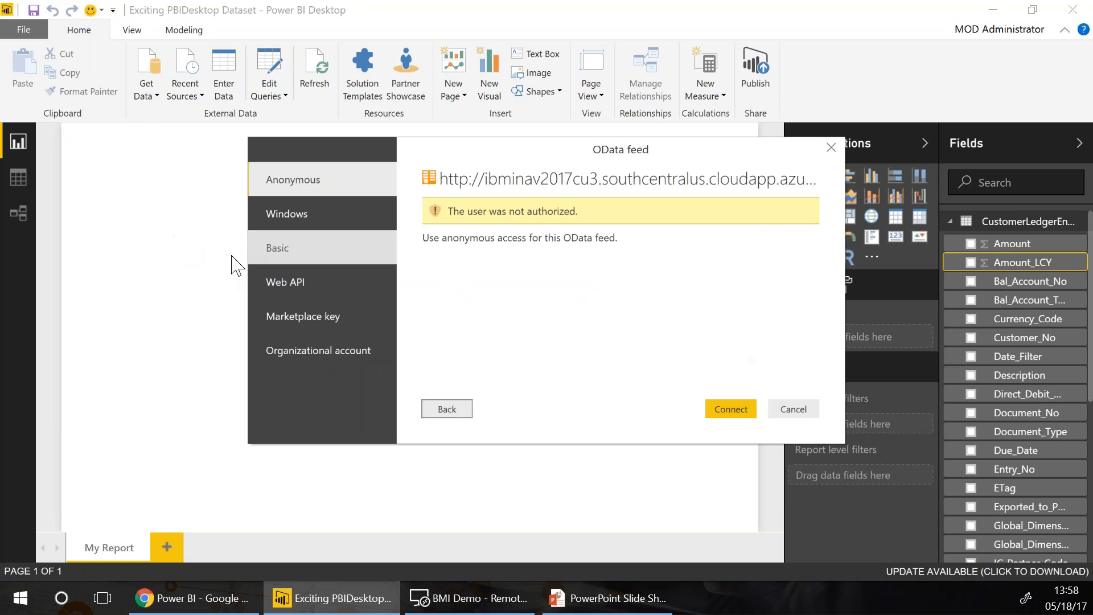
click(288, 251)
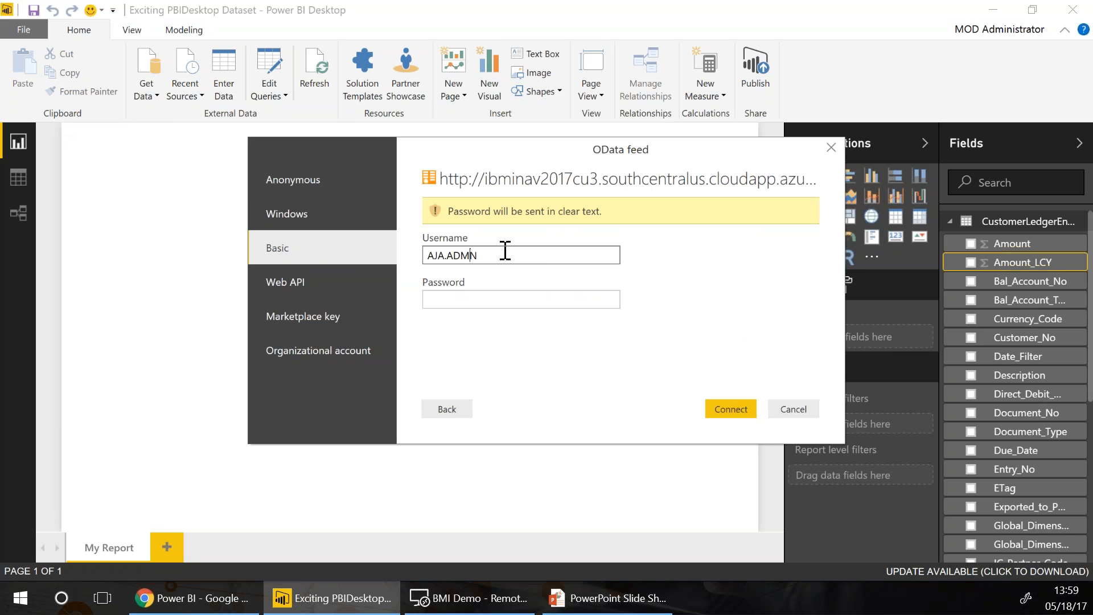
key(Tab)
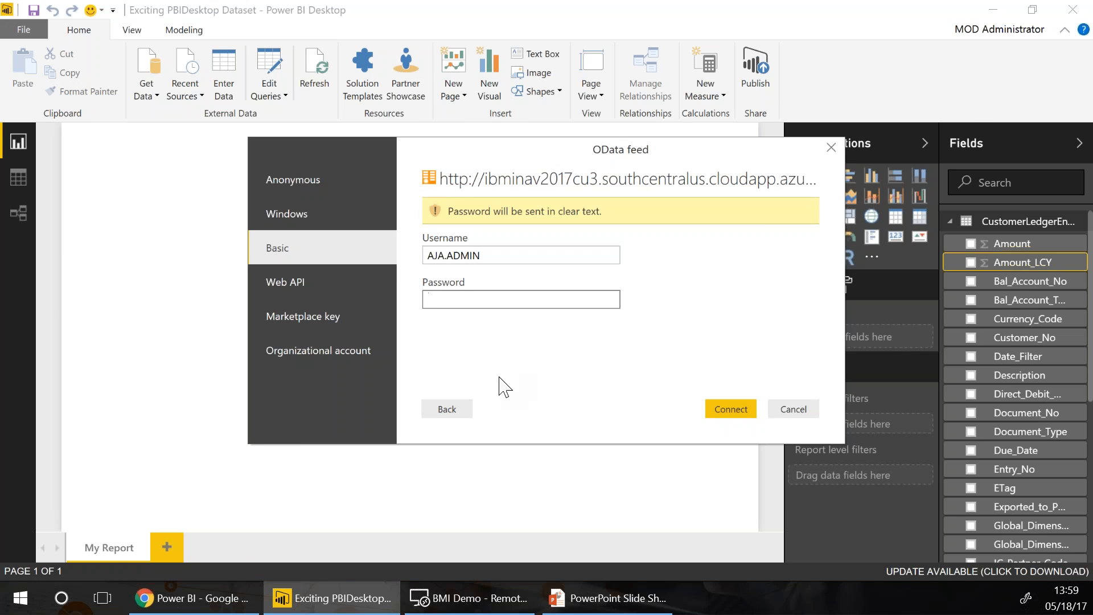
Copy the web service key from the notes, paste it as the password, and connect
click(482, 586)
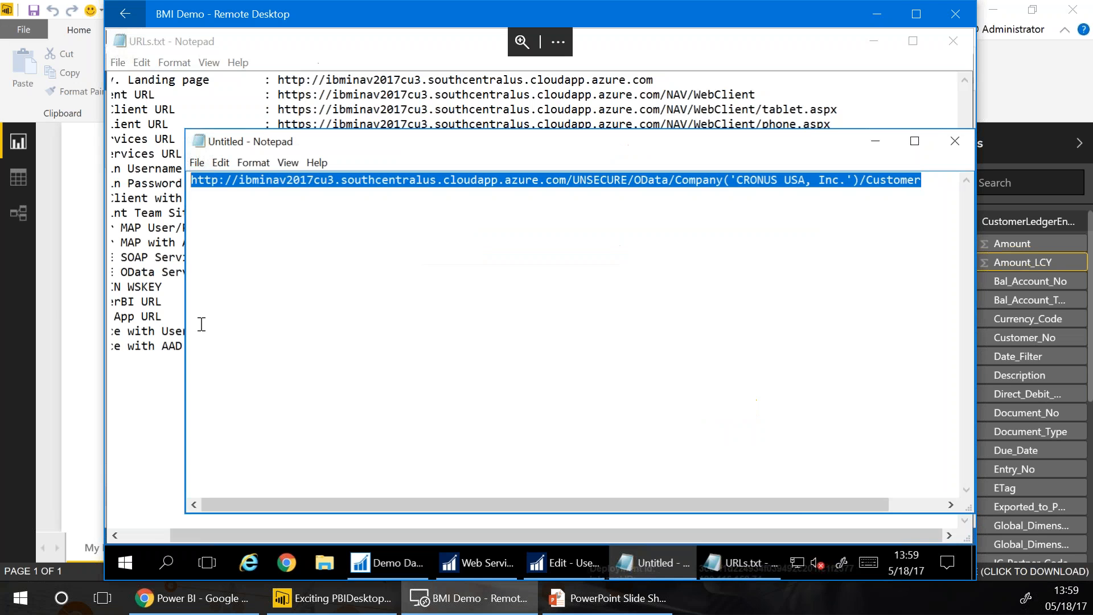
click(158, 395)
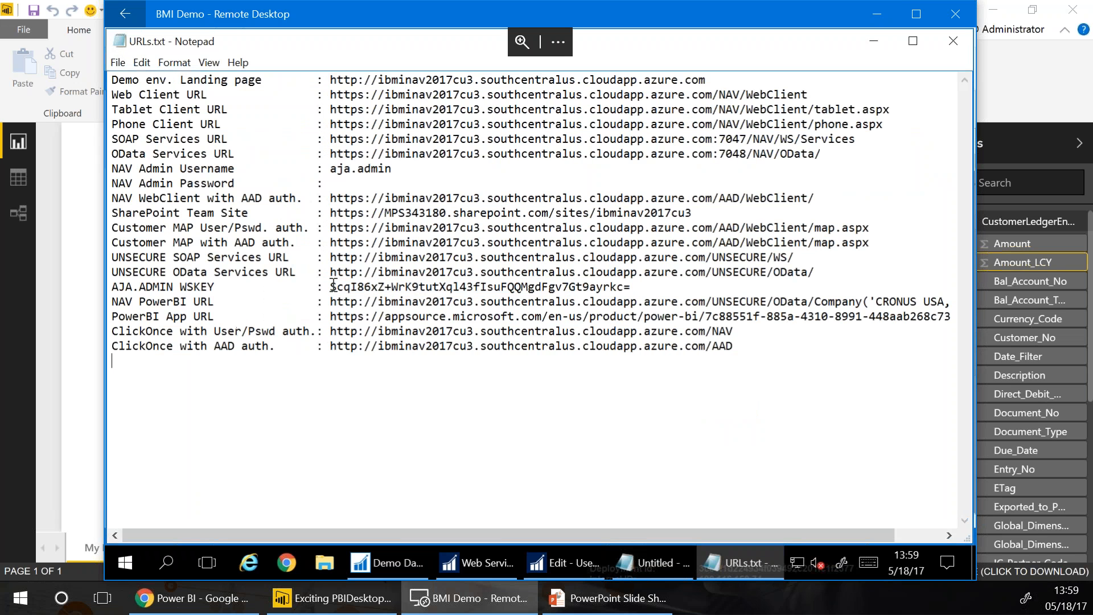
drag(333, 286, 637, 287)
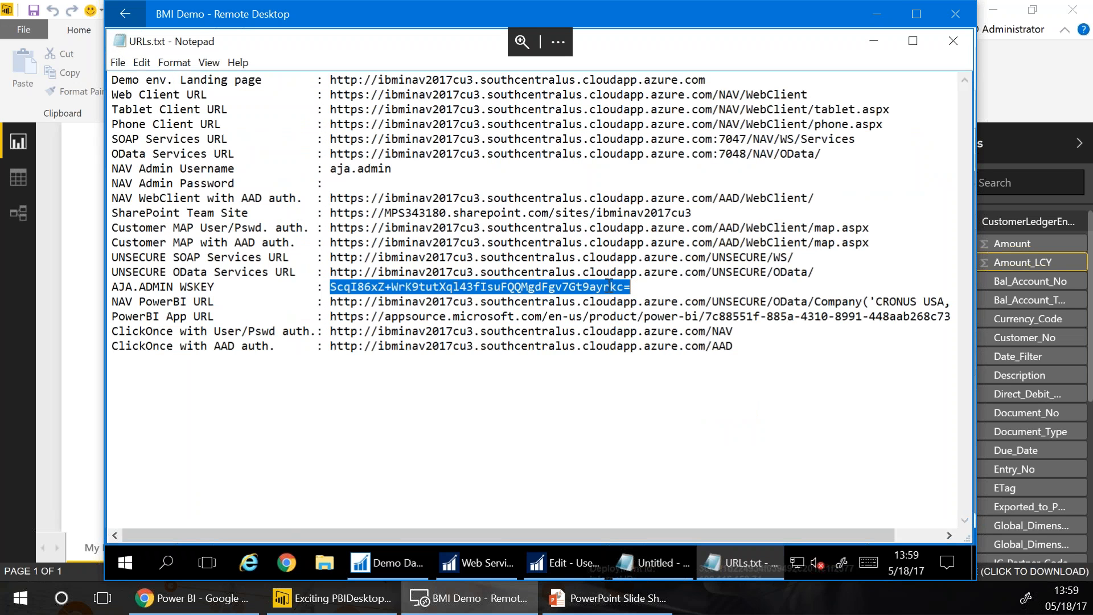
right_click(397, 281)
click(520, 342)
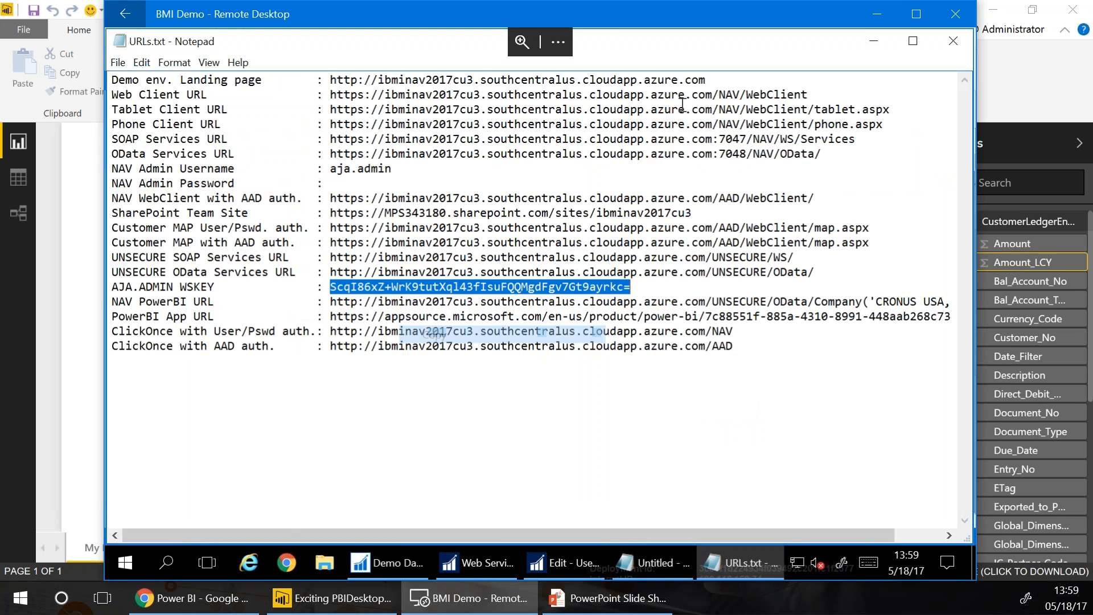
click(869, 16)
right_click(439, 299)
click(339, 362)
click(749, 413)
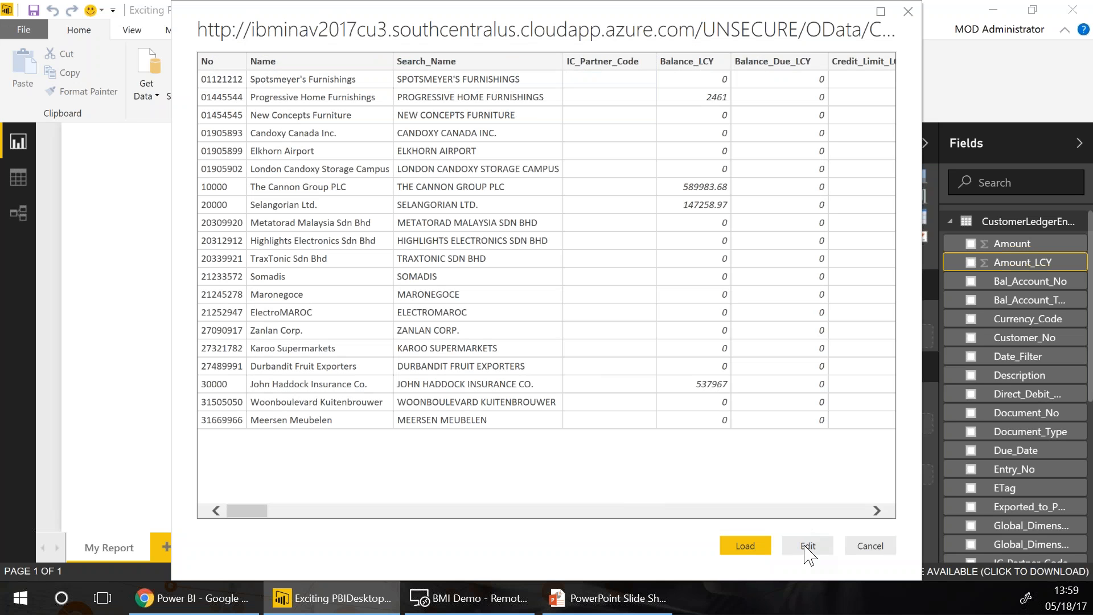
Open the customer data in the Query Editor and rename Query1 to Customer
click(808, 547)
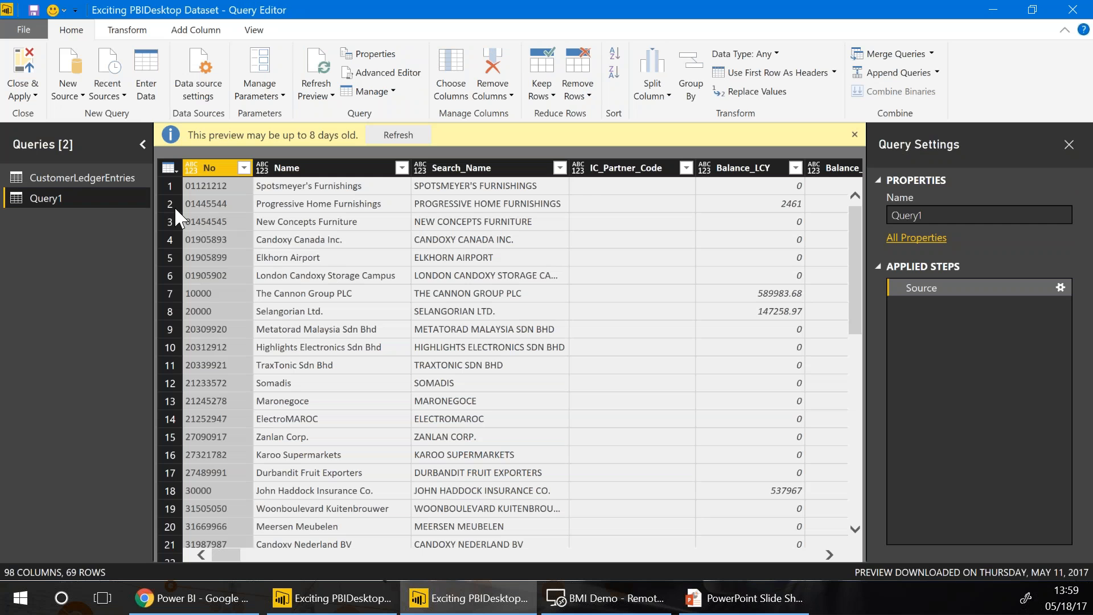
click(921, 215)
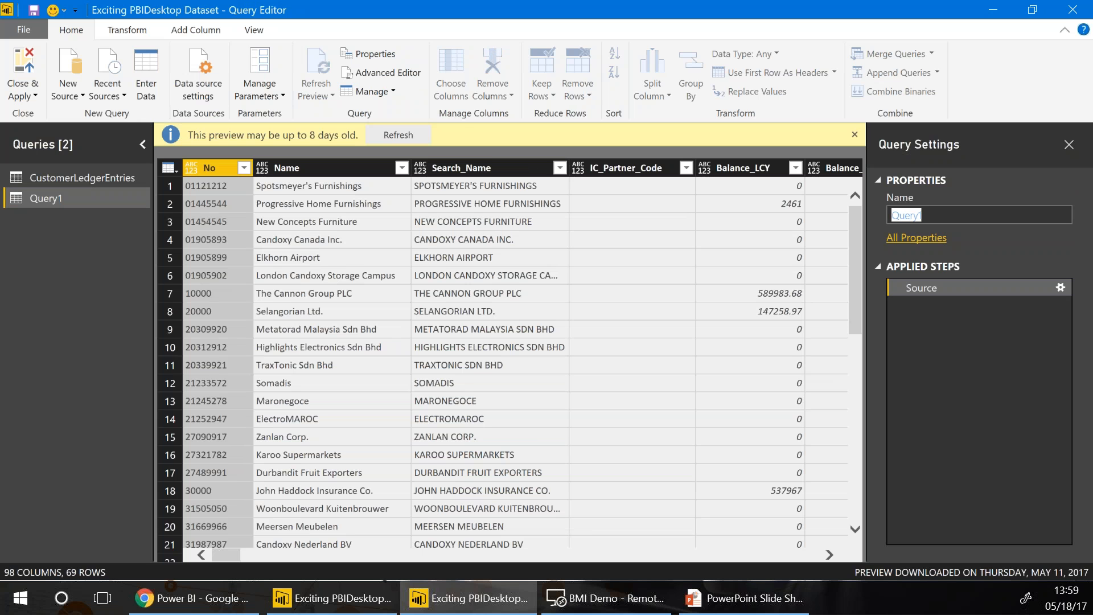
text(Customer)
key(Return)
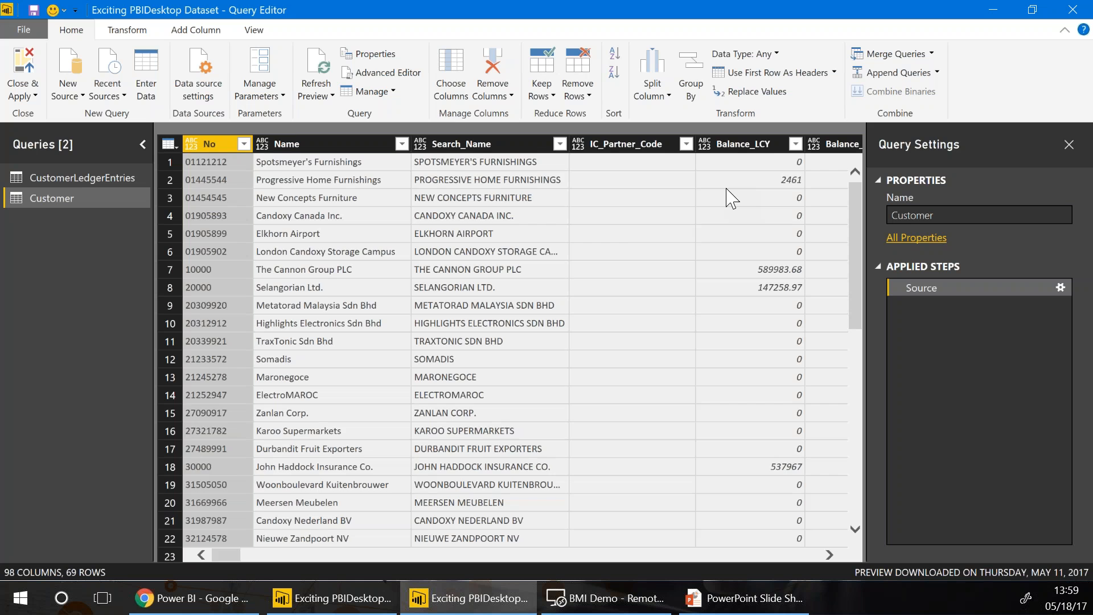
click(727, 187)
Set Balance_LCY to Fixed Decimal Number and BlockedCustomer to True/False
key(Right)
key(Right)
click(489, 144)
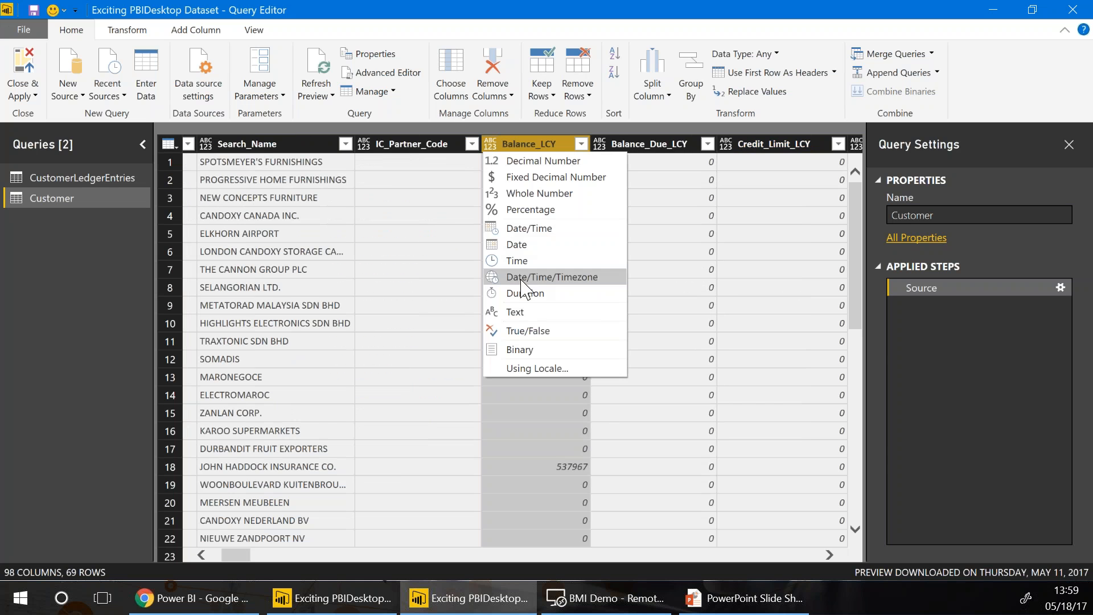
click(493, 177)
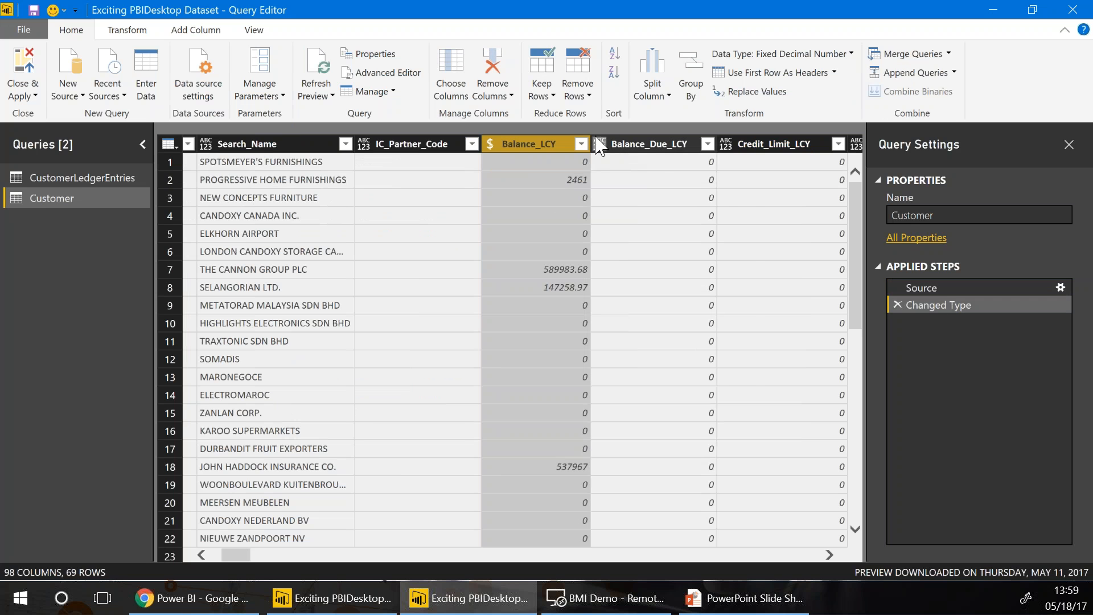
click(652, 182)
key(Right)
key(Right)
key(Right)
key(Right)
key(Right)
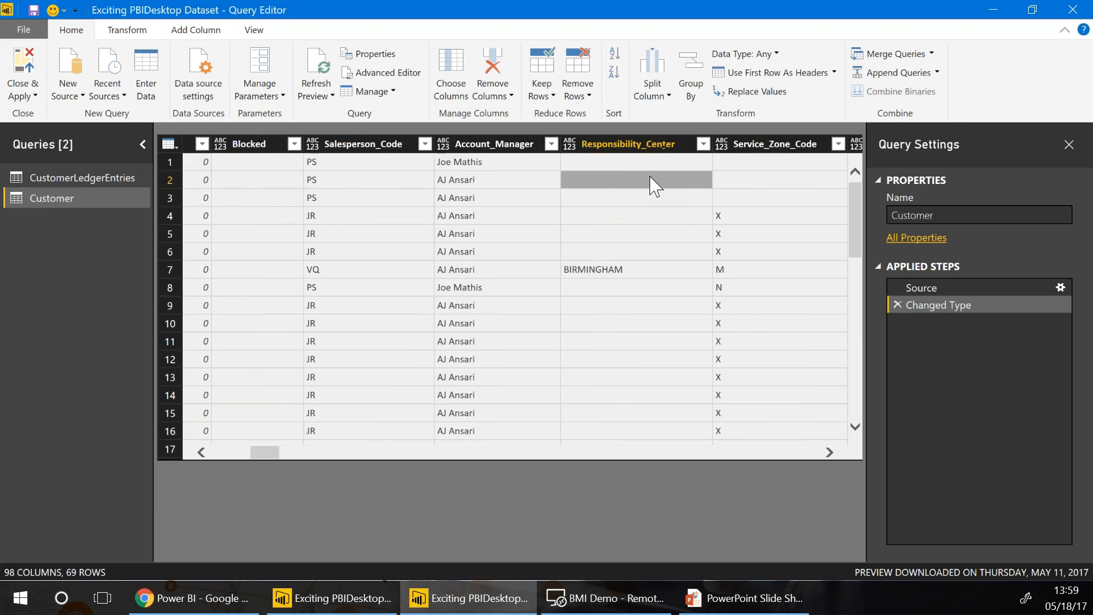
key(Right)
key(Right)
key(Right)
key(Right)
click(456, 144)
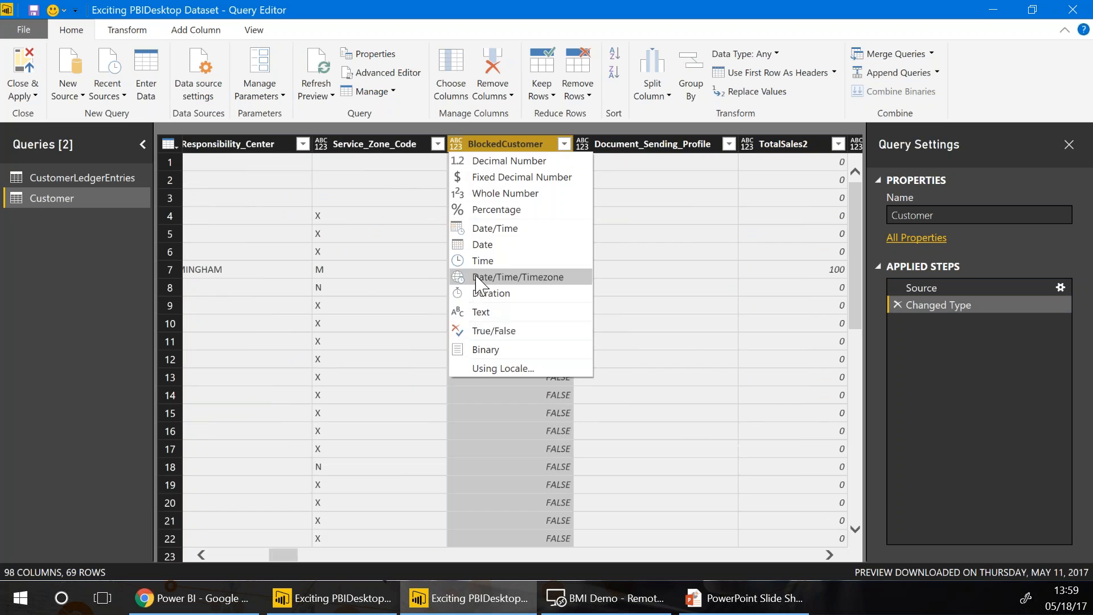
click(483, 333)
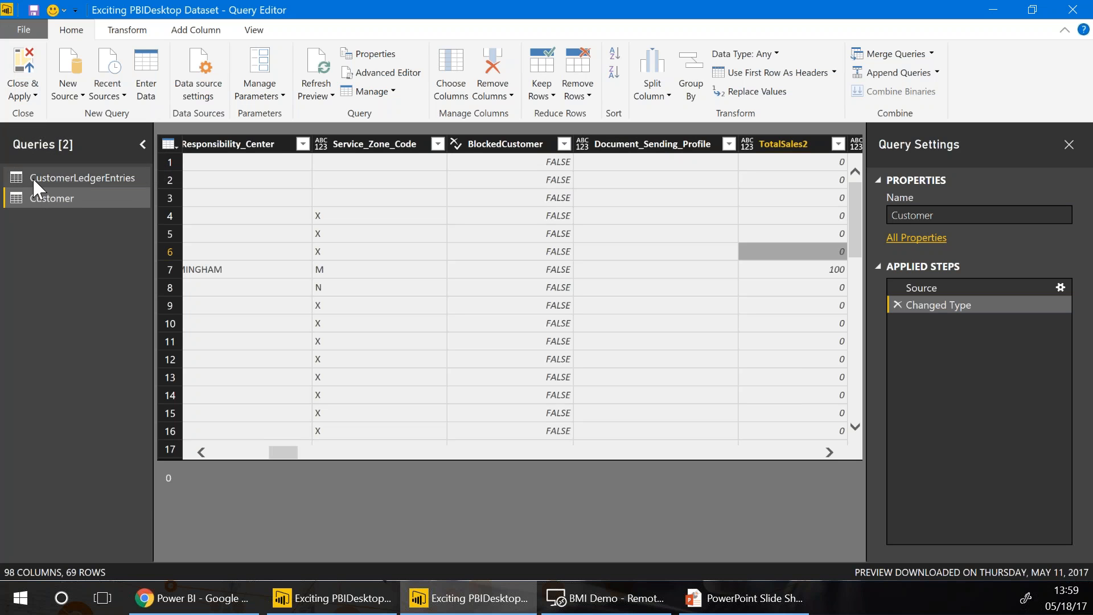
Apply the query changes so Customer loads into the model, then reopen the Query Editor
click(22, 72)
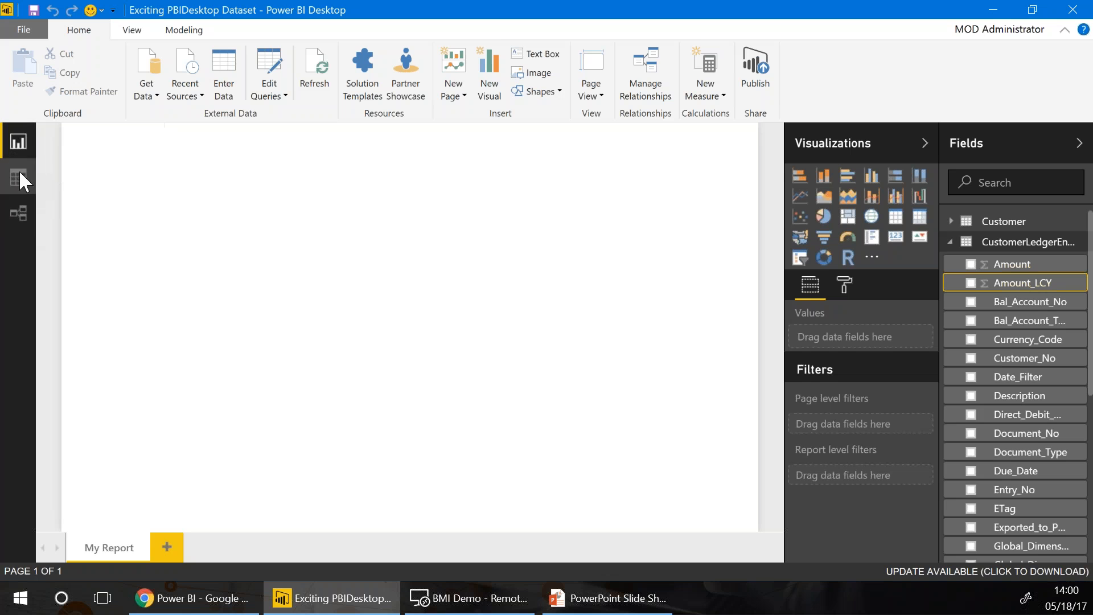
click(268, 69)
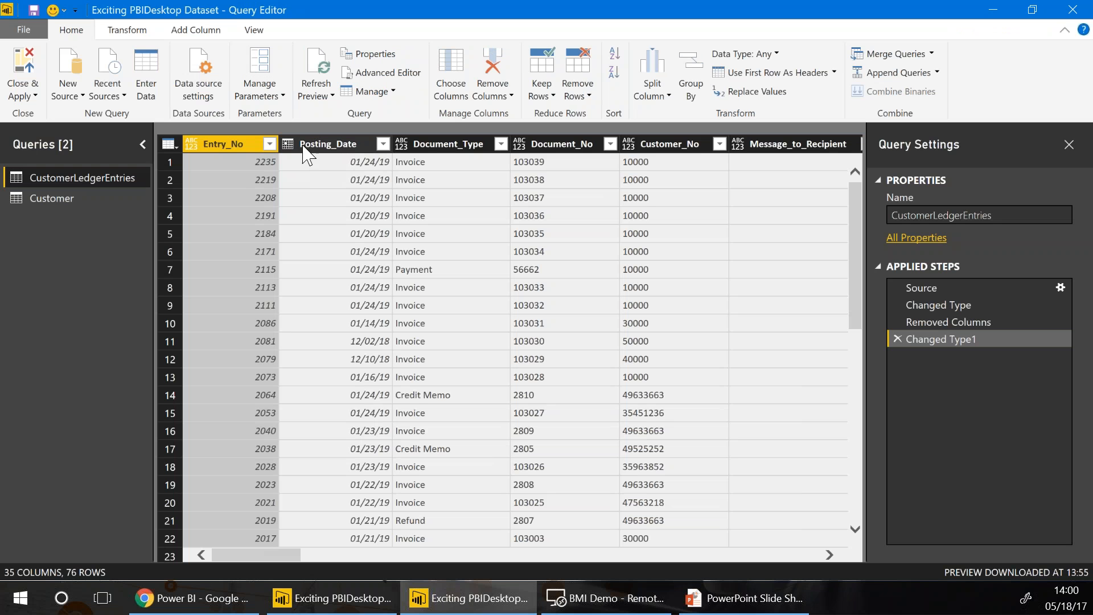
Check the Posting_Date filter in CustomerLedgerEntries, then Close & Apply back to report view
click(365, 145)
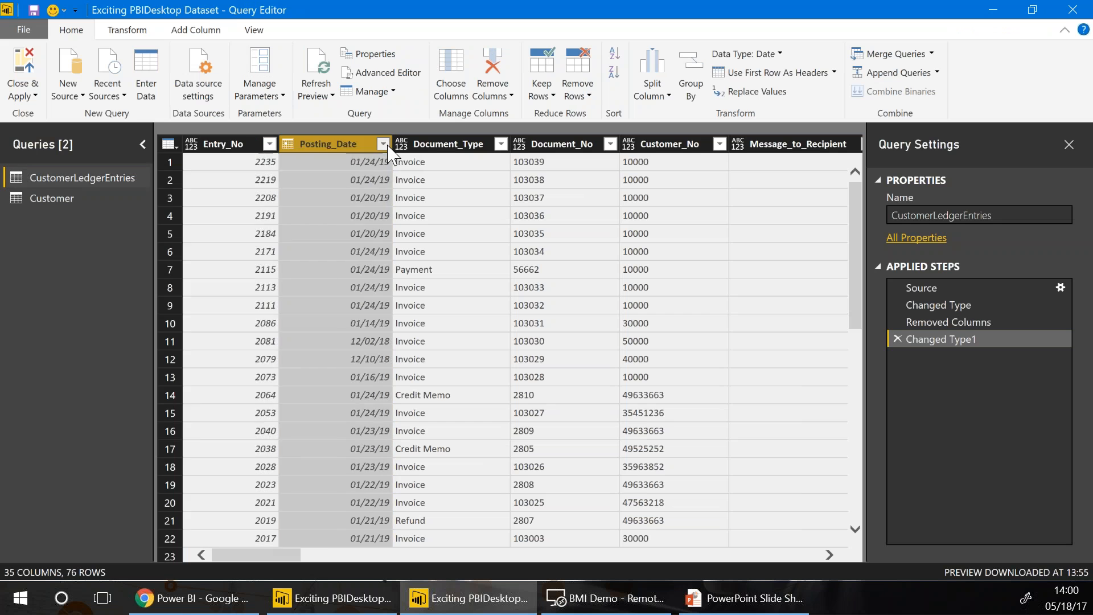
click(385, 145)
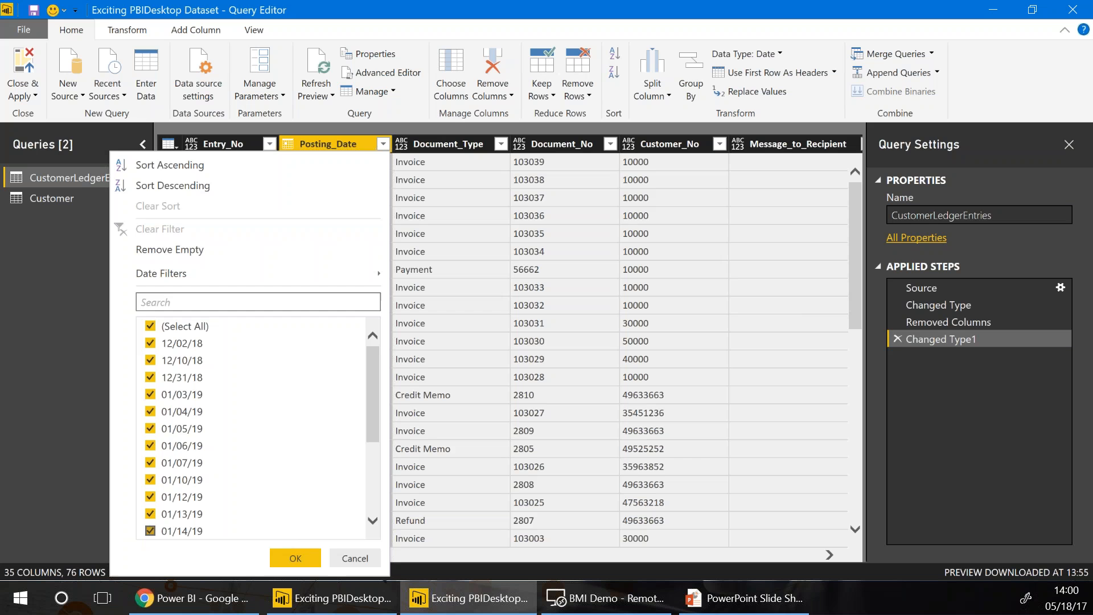
click(295, 558)
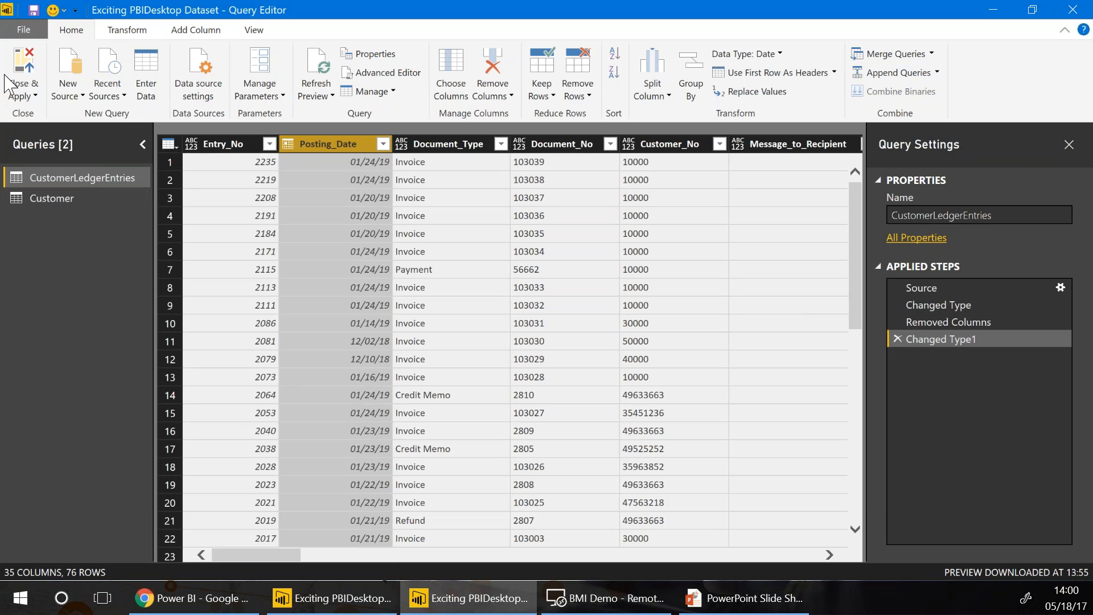
click(26, 94)
click(102, 296)
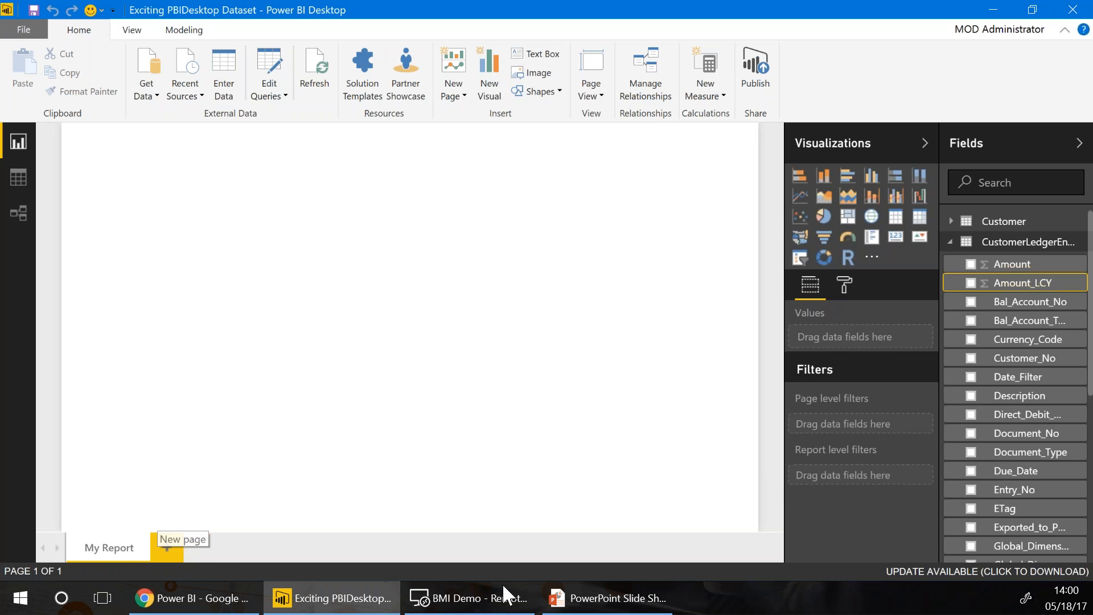
Expand Customer in the Fields pane to list Address, Balance_Due, Balance_LCY and other fields
mouse_move(1075, 602)
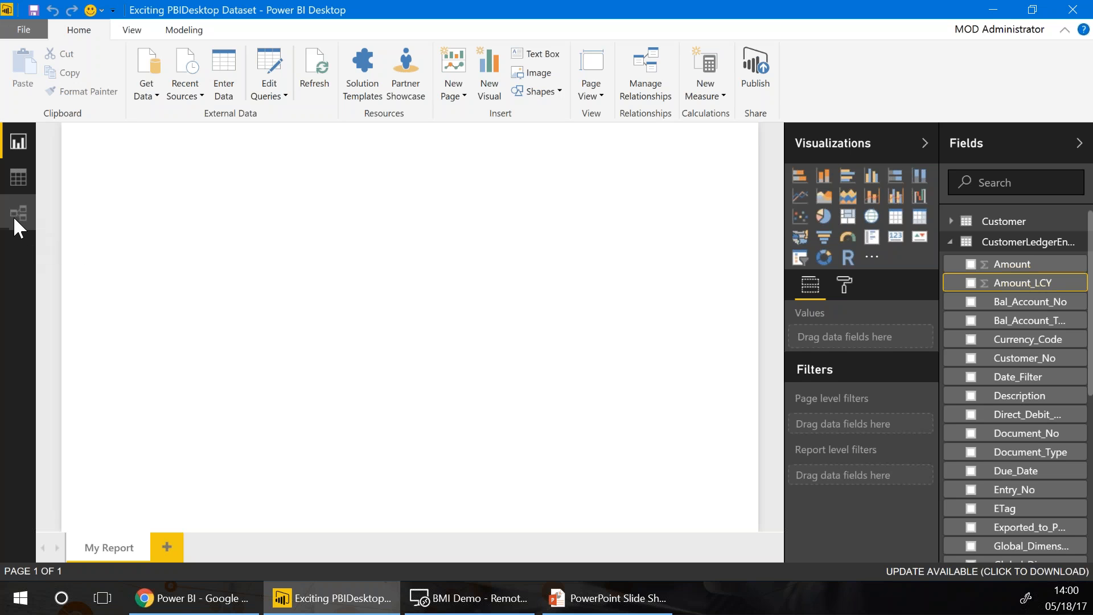
click(954, 228)
click(954, 227)
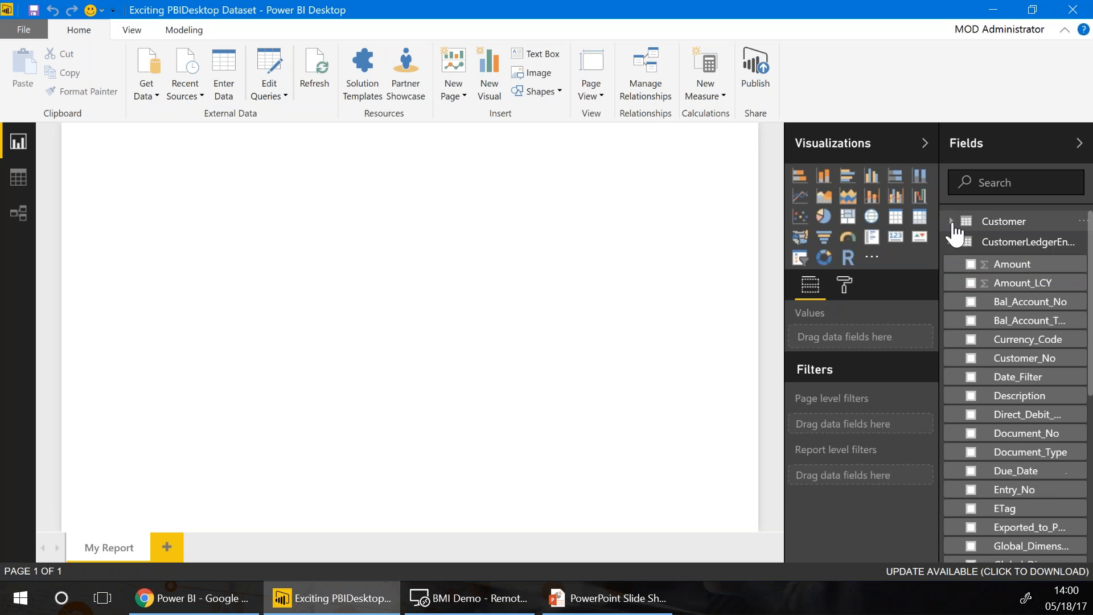
click(954, 226)
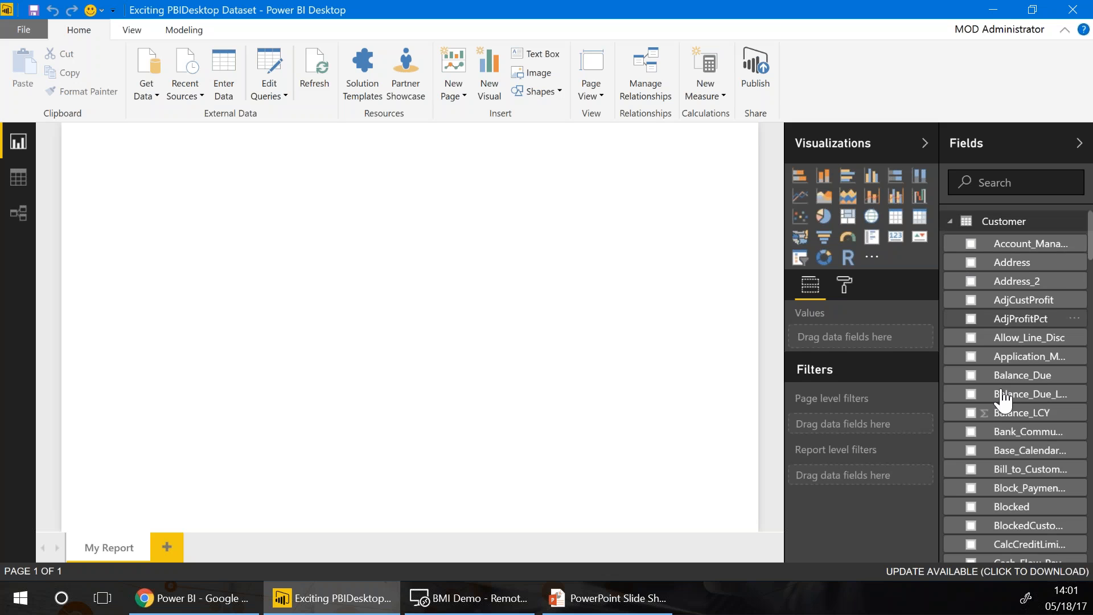
Categorise County as State or Province and the country code field as Country/Region
scroll(980, 476, down, 3)
click(1022, 542)
click(172, 31)
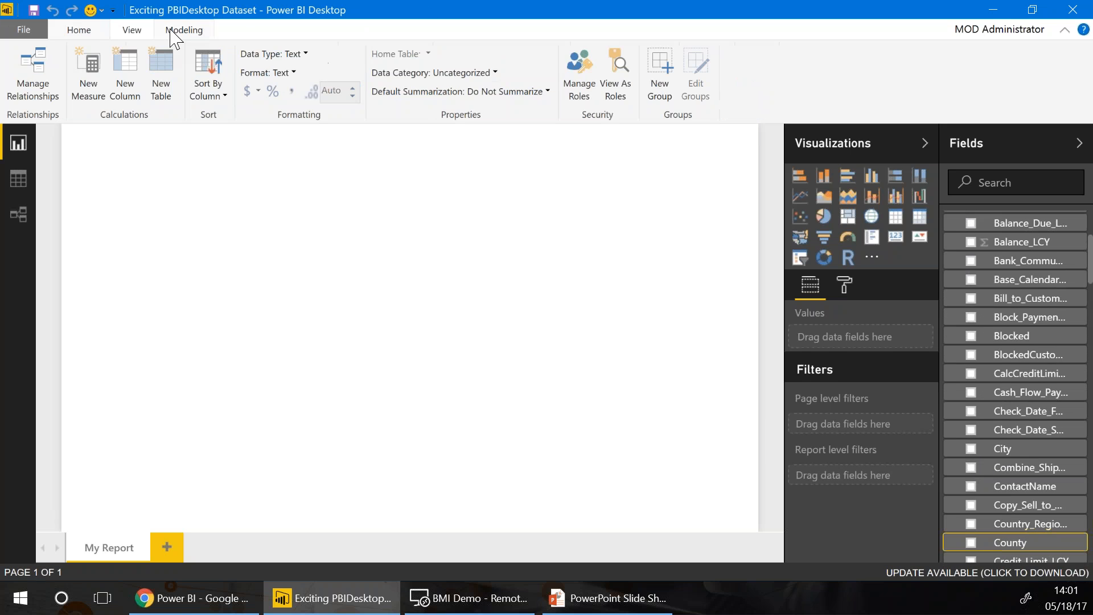
click(488, 92)
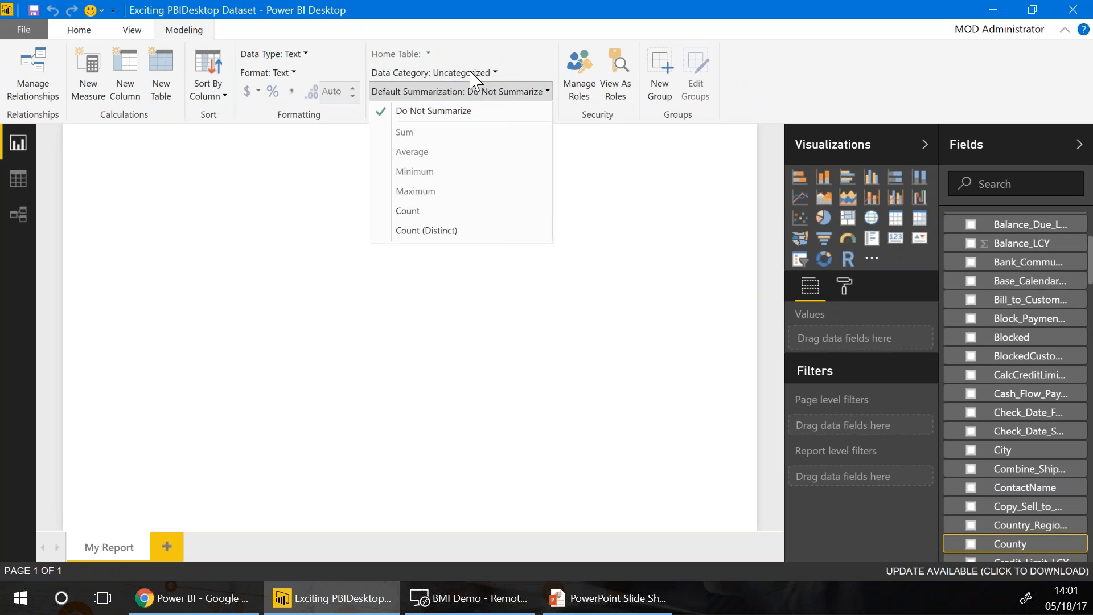
click(470, 73)
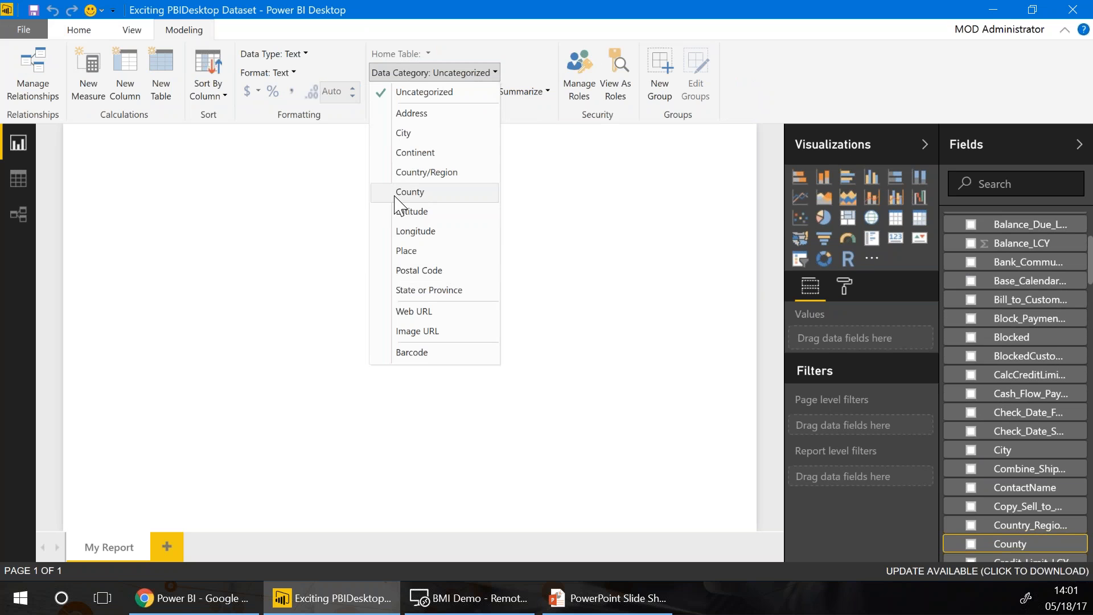
click(420, 291)
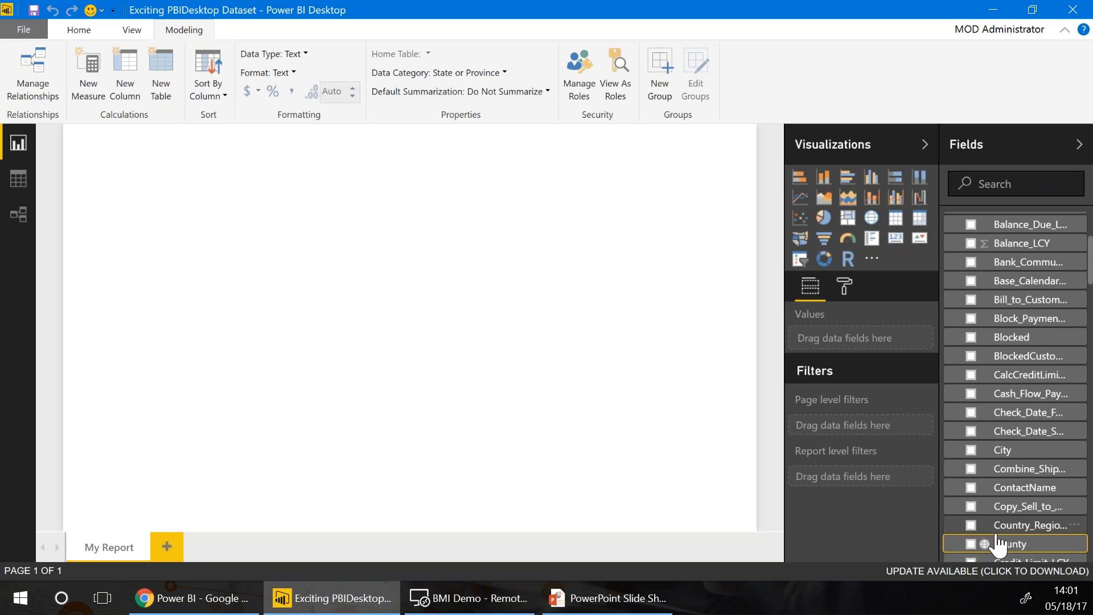
click(1014, 525)
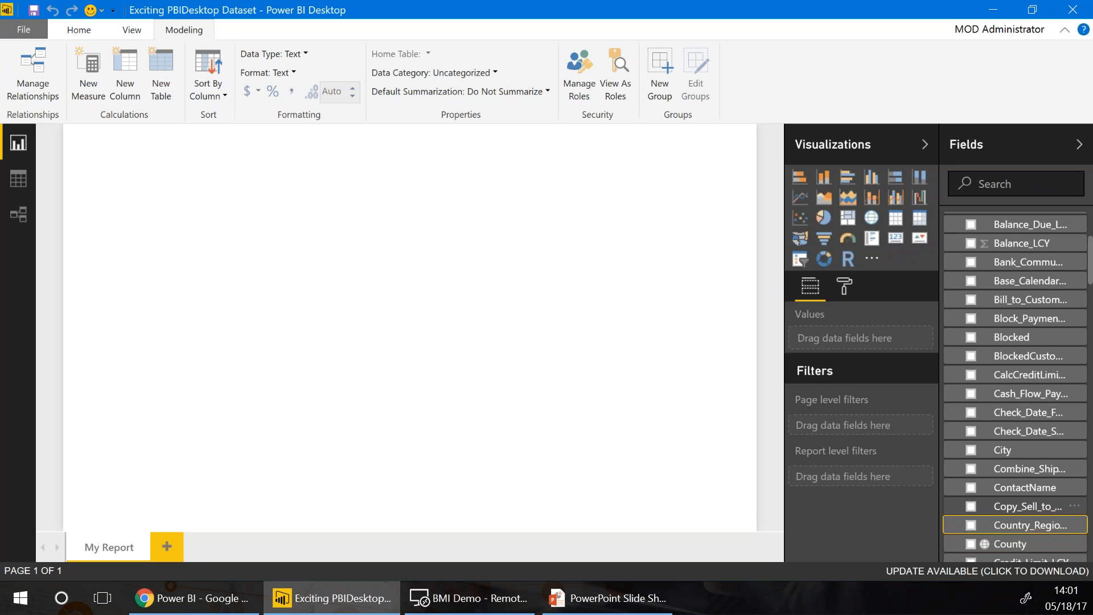
click(449, 73)
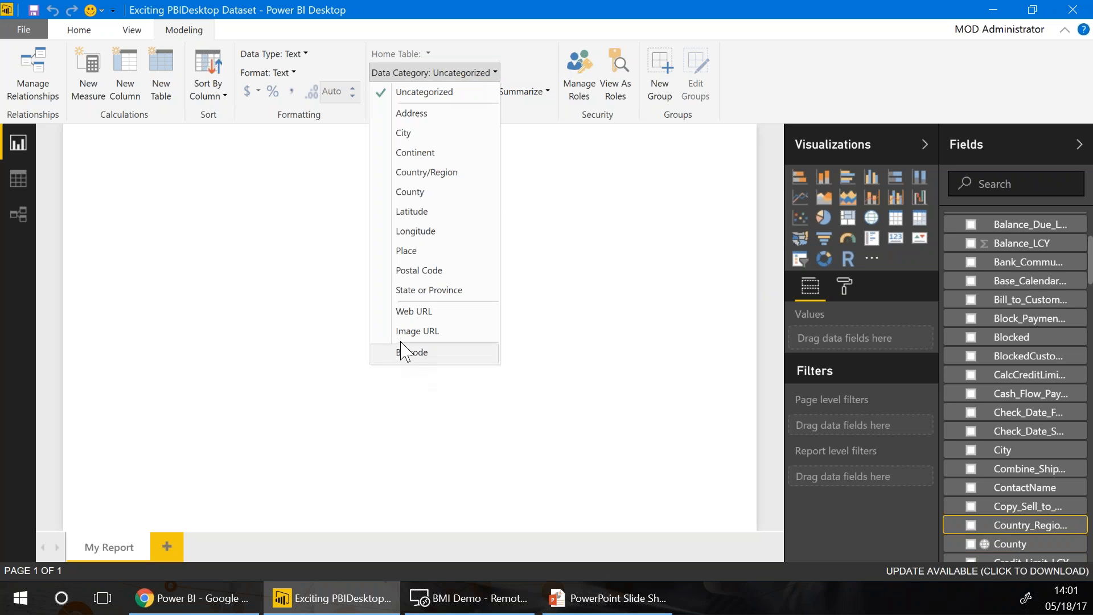
click(405, 173)
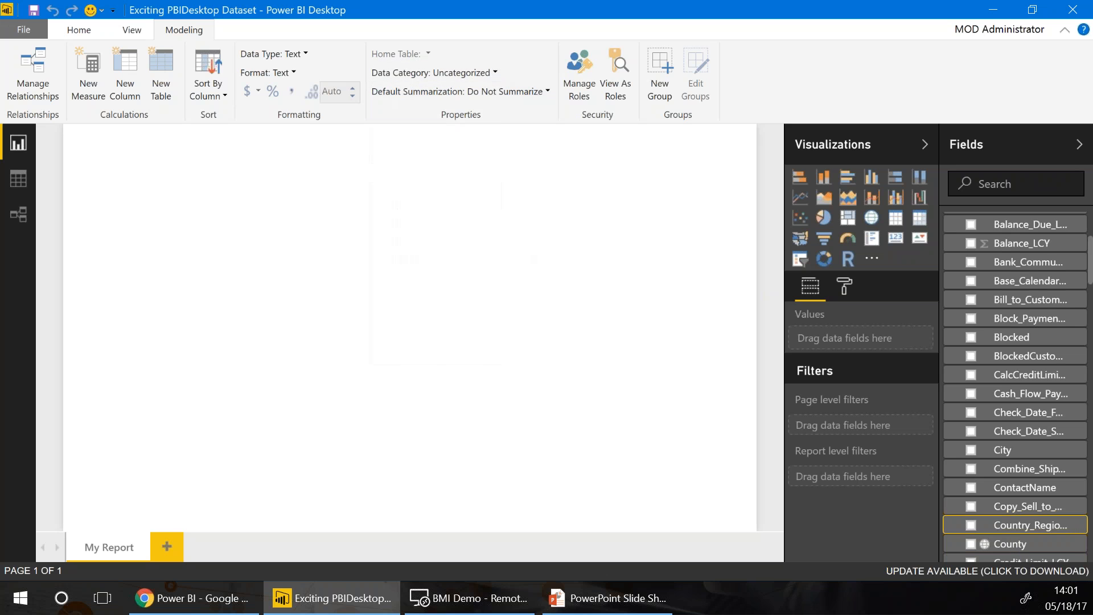
Categorise City as City and Post_Code as Postal Code, then collapse both tables
click(1001, 450)
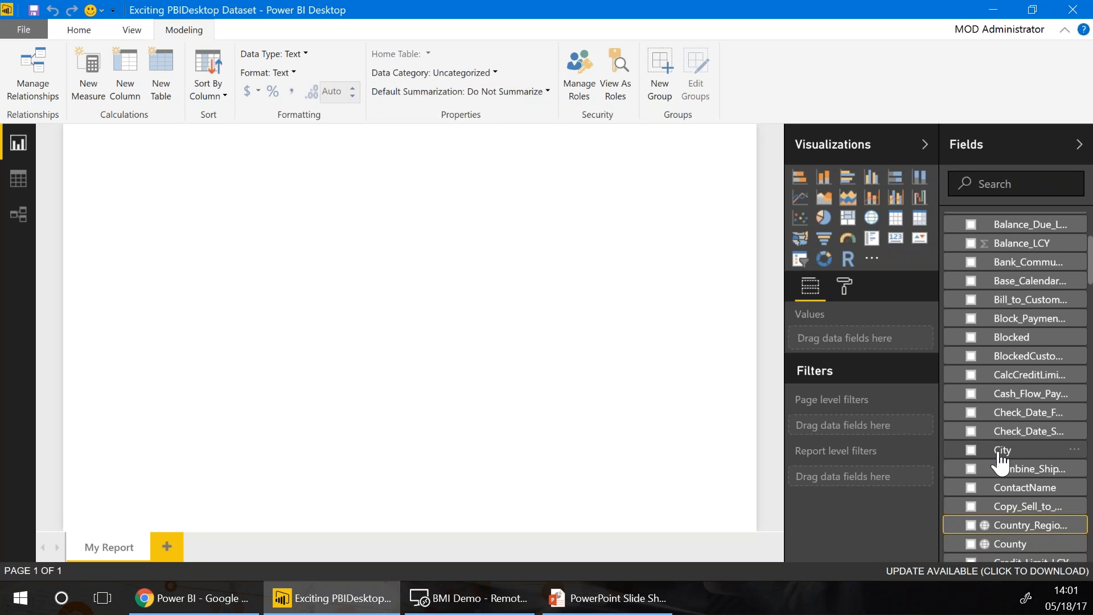
click(398, 73)
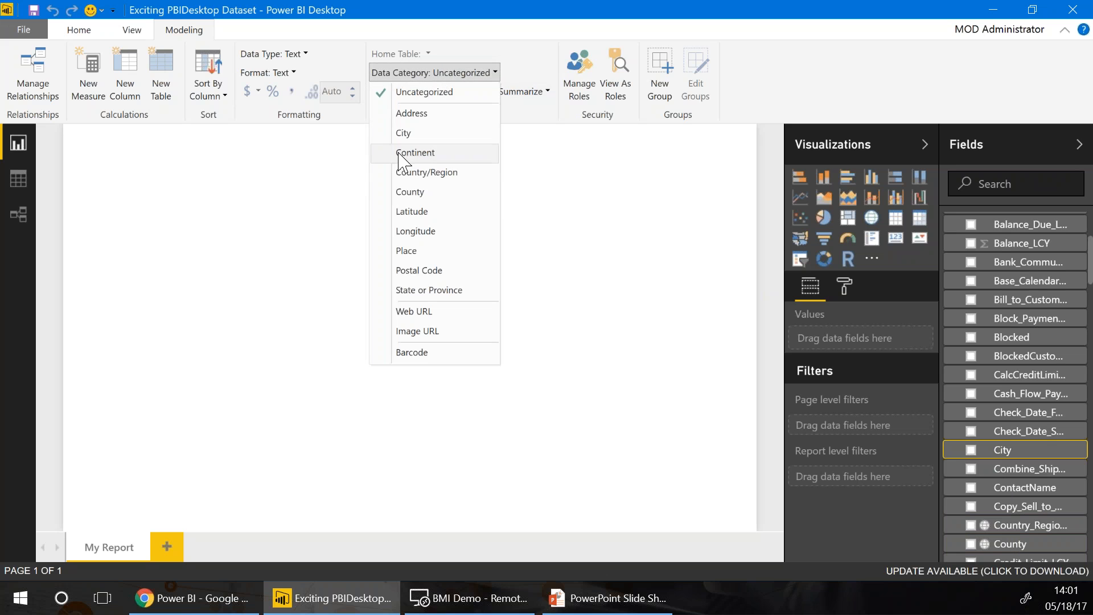
click(382, 134)
scroll(1002, 486, down, 3)
scroll(1002, 486, down, 12)
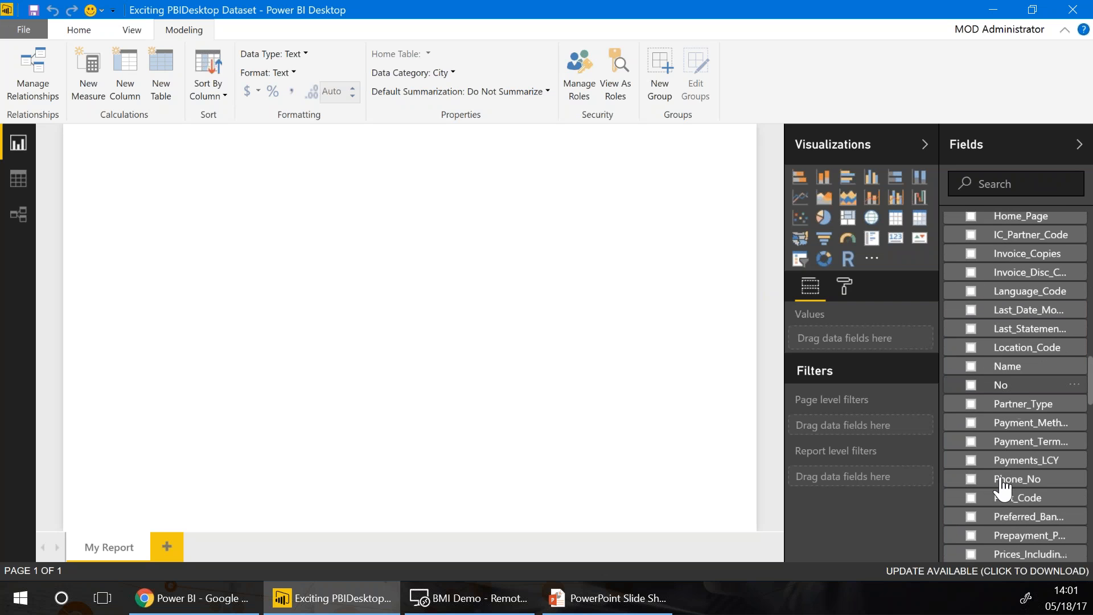
click(1005, 498)
click(435, 73)
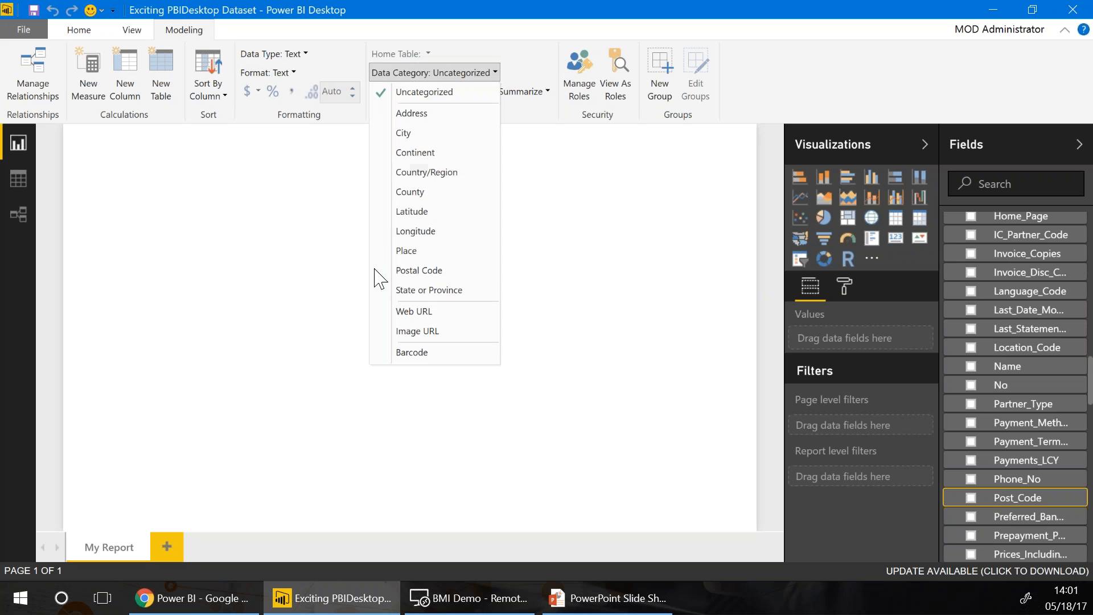
click(408, 272)
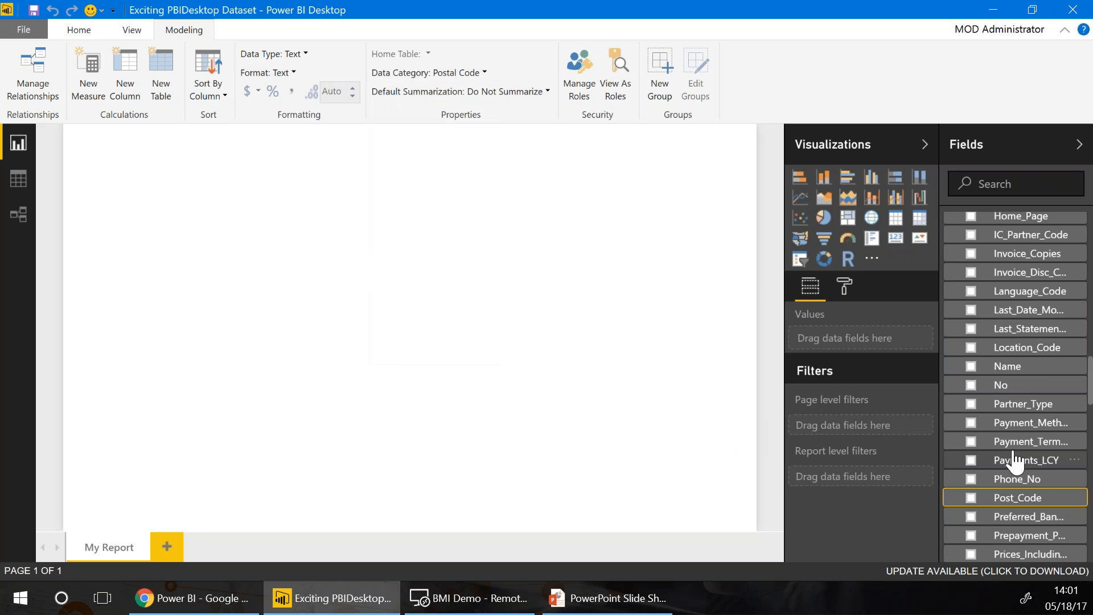
scroll(1021, 477, up, 15)
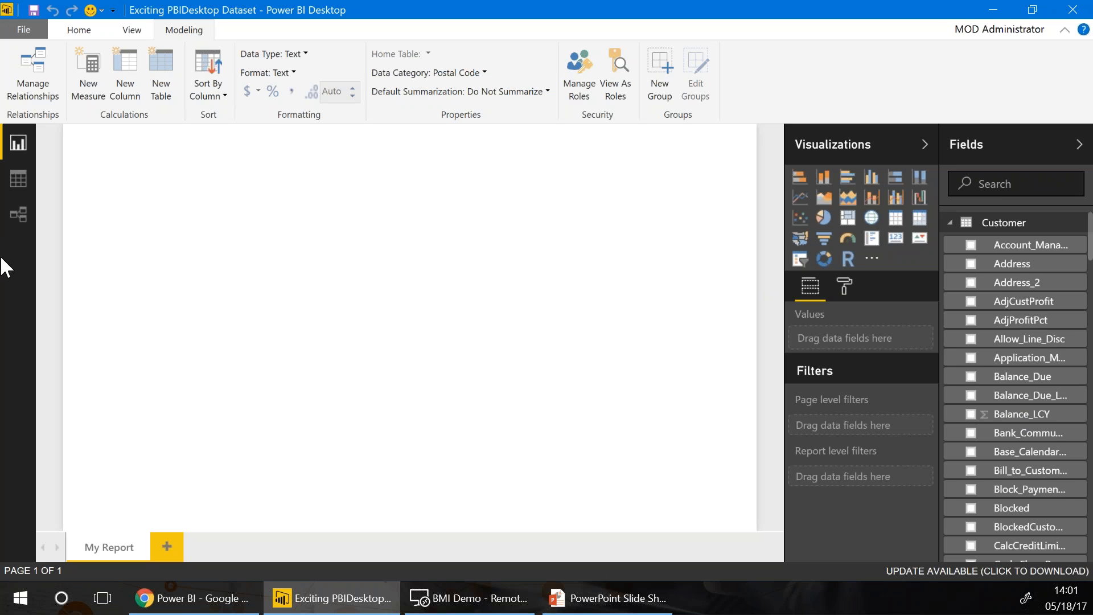
click(951, 223)
click(950, 243)
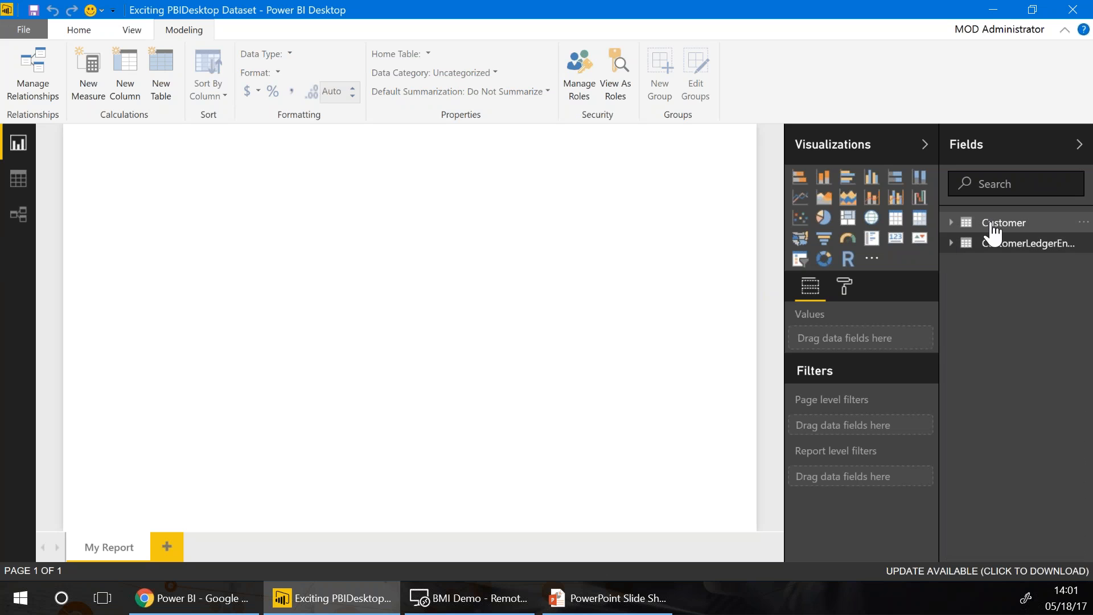
In Relationships view, enlarge both table cards and link CustomerLedgerEntries.Customer_No to Customer.No
click(19, 214)
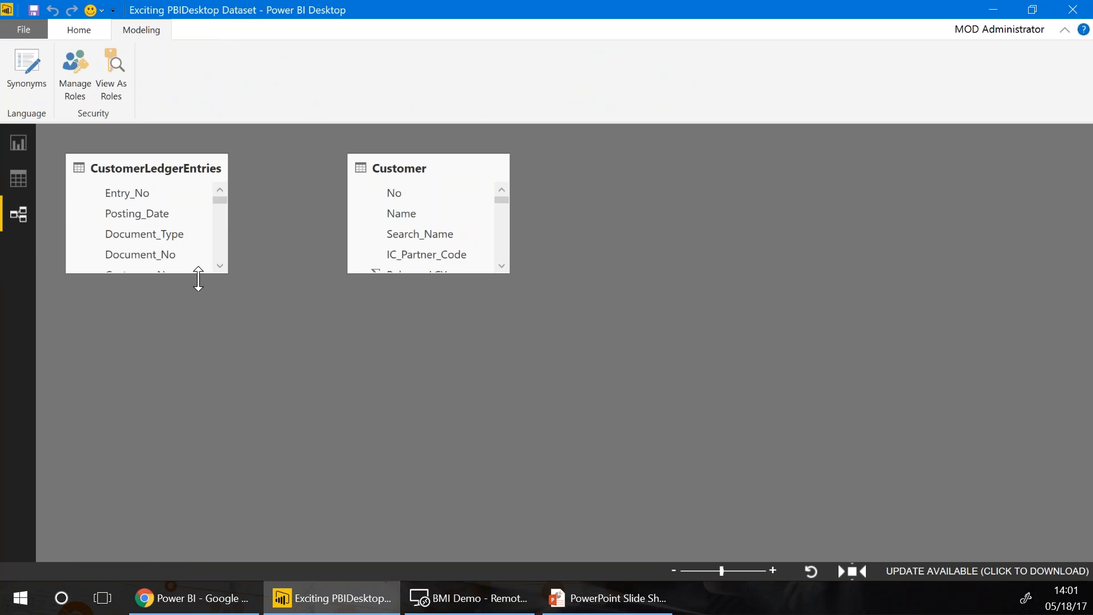
drag(199, 273, 206, 495)
drag(389, 278, 421, 505)
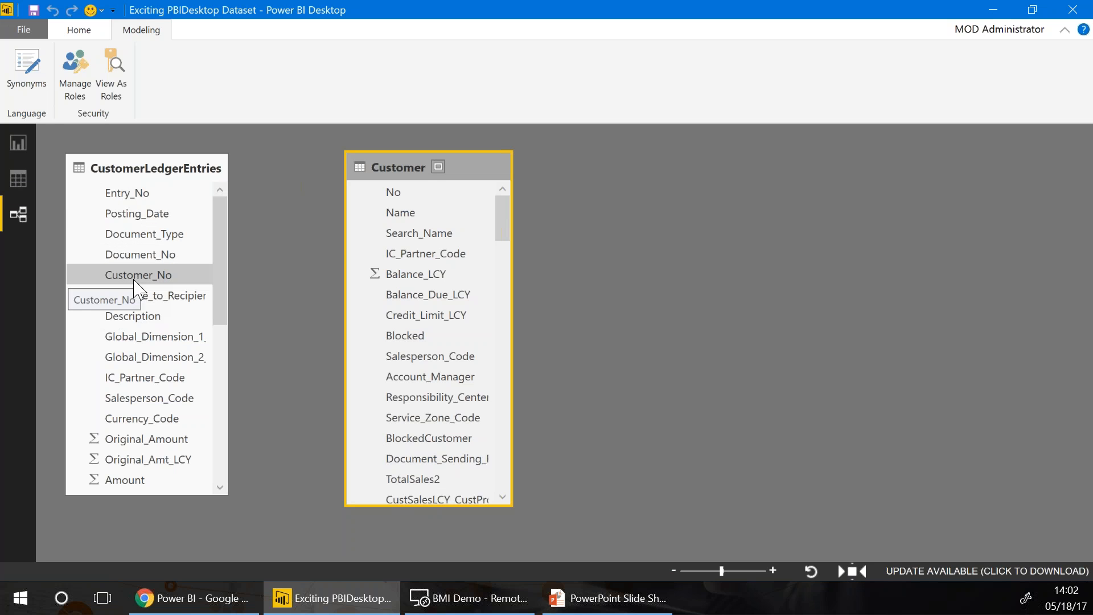
drag(135, 278, 399, 193)
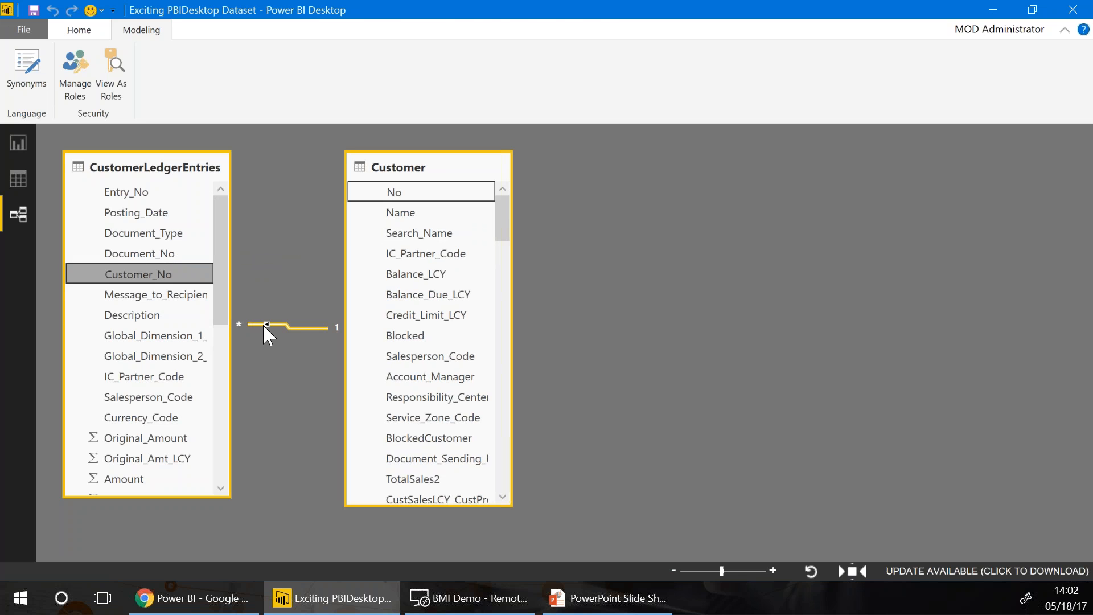
Set the Customer_No to No relationship's cross filter direction to Both
double_click(267, 324)
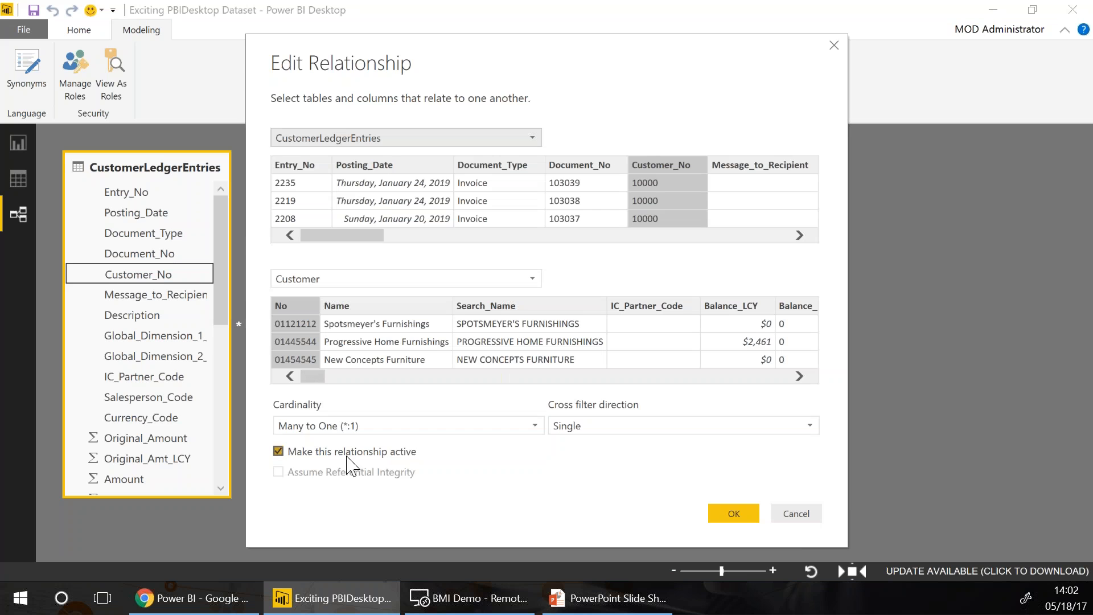
click(581, 426)
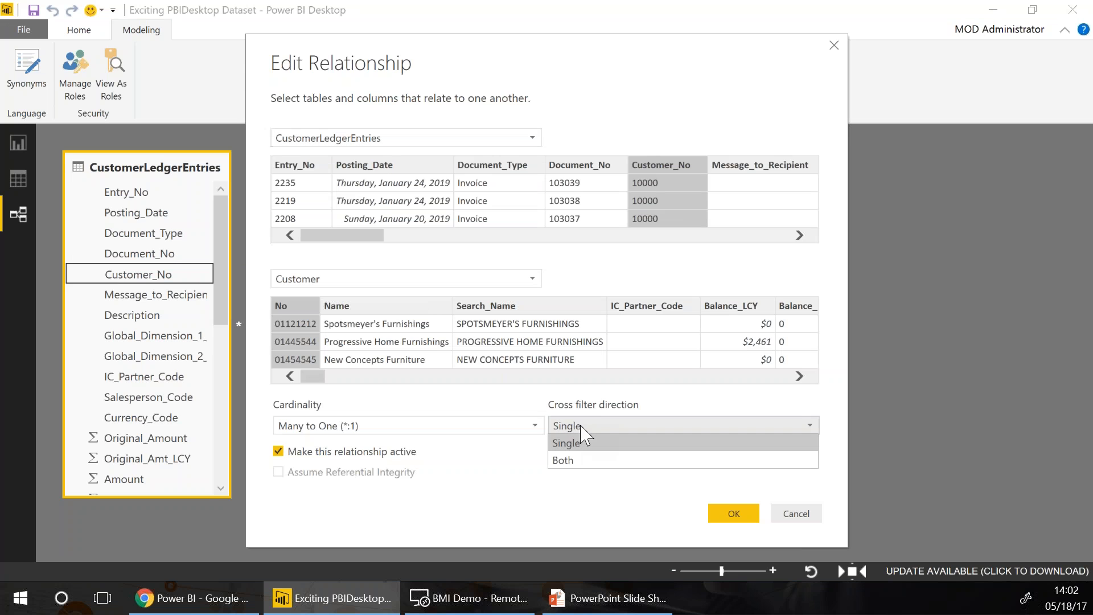
click(574, 464)
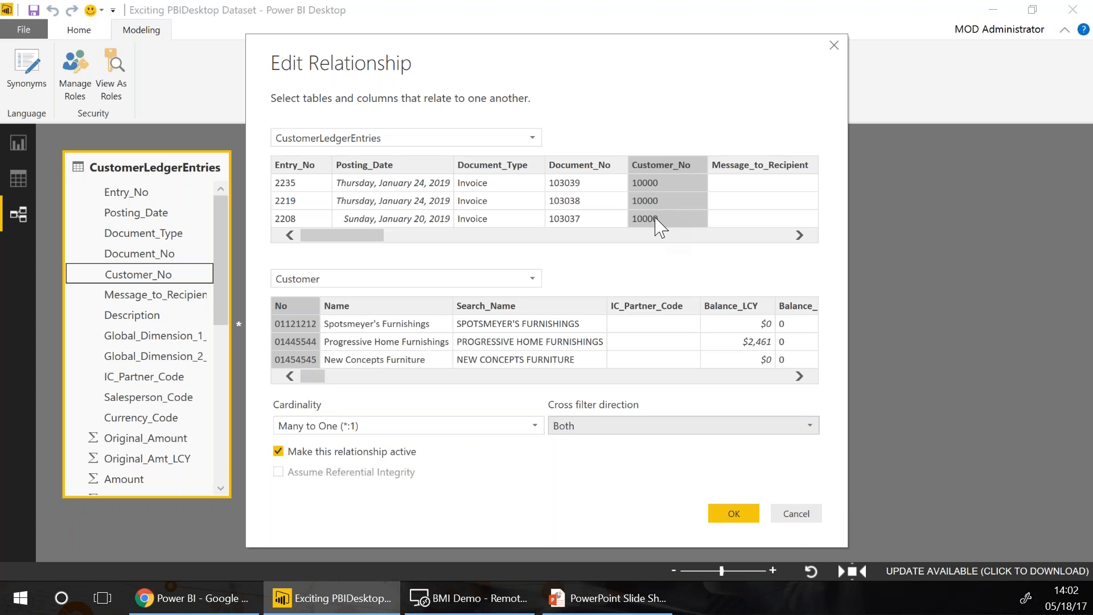
click(721, 514)
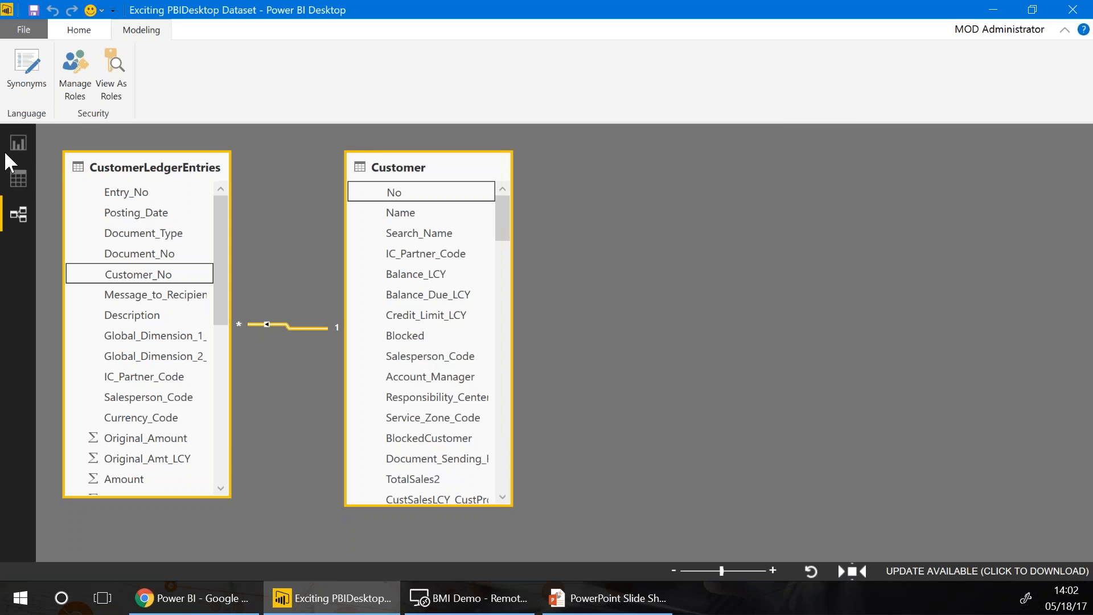
On the report page, tick Customer's Country_Region_Code to create a map of customer locations
click(19, 142)
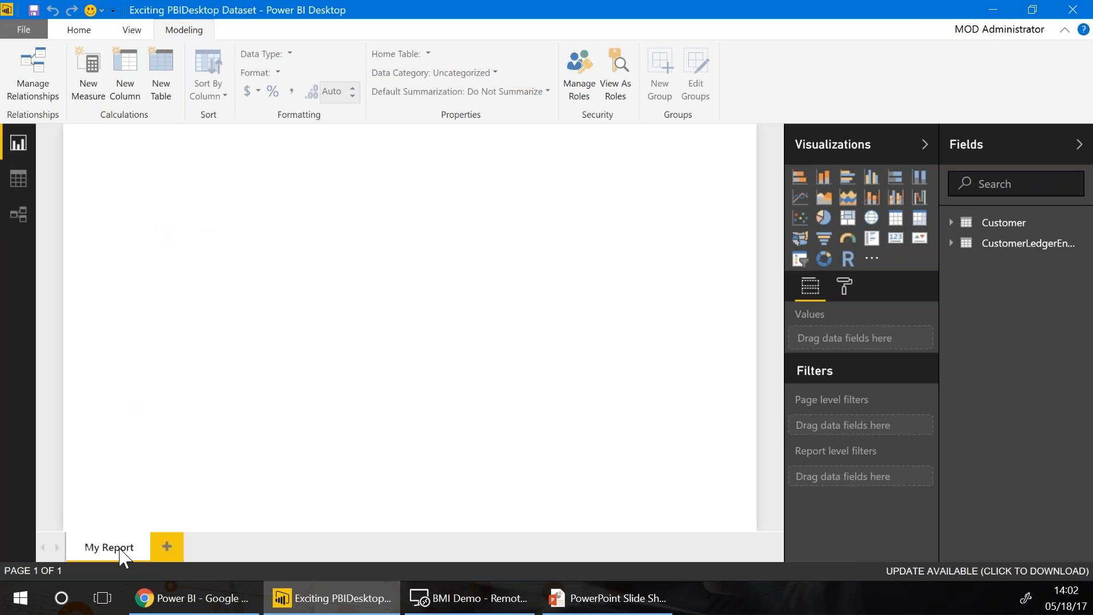
click(950, 223)
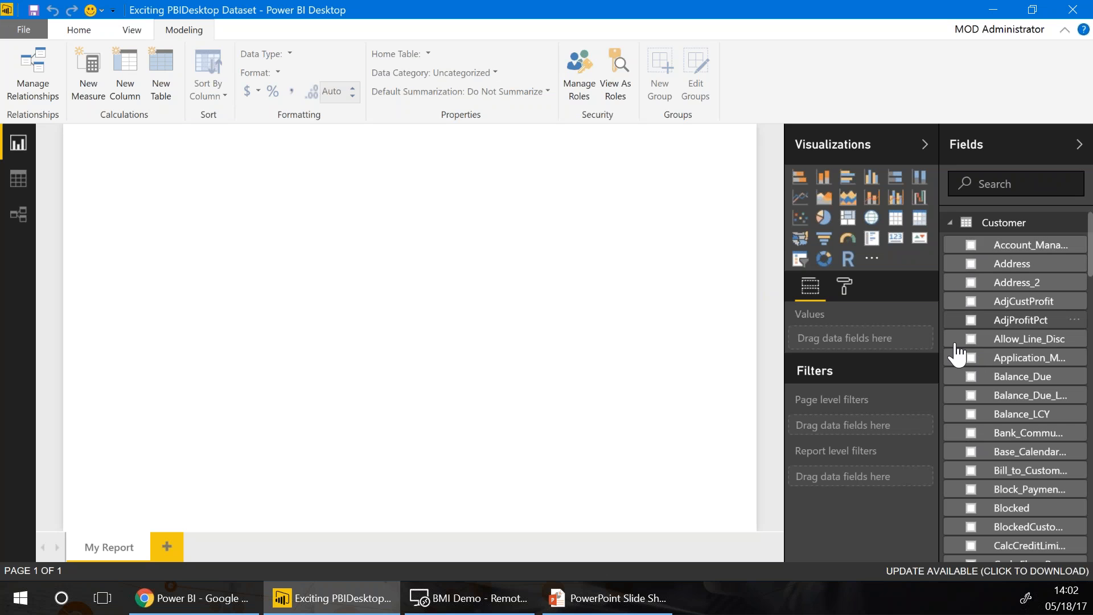
scroll(968, 364, down, 6)
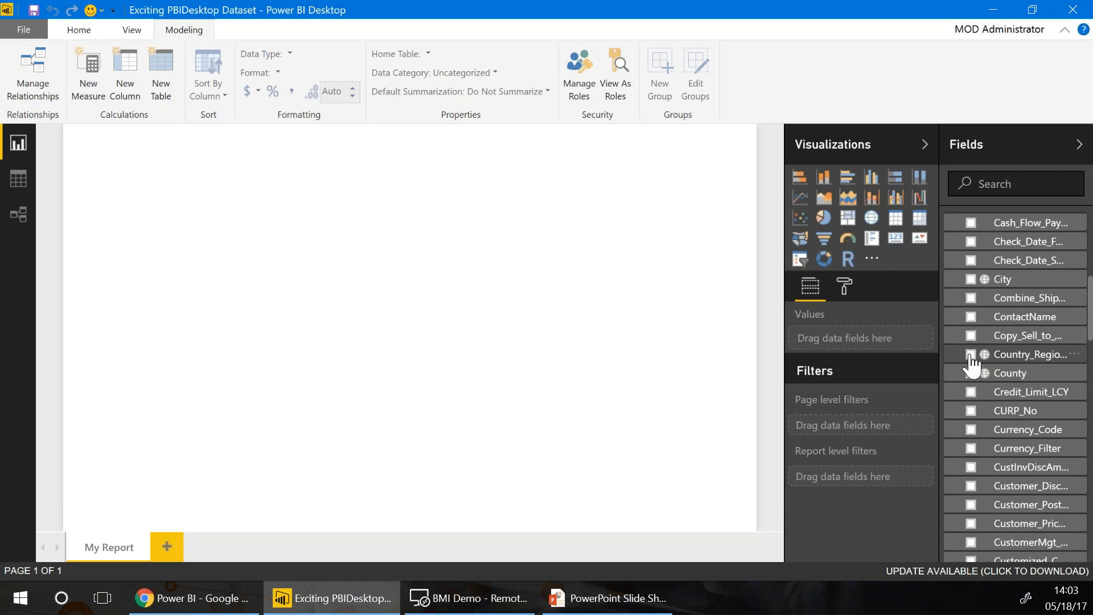
click(970, 355)
scroll(968, 353, up, 6)
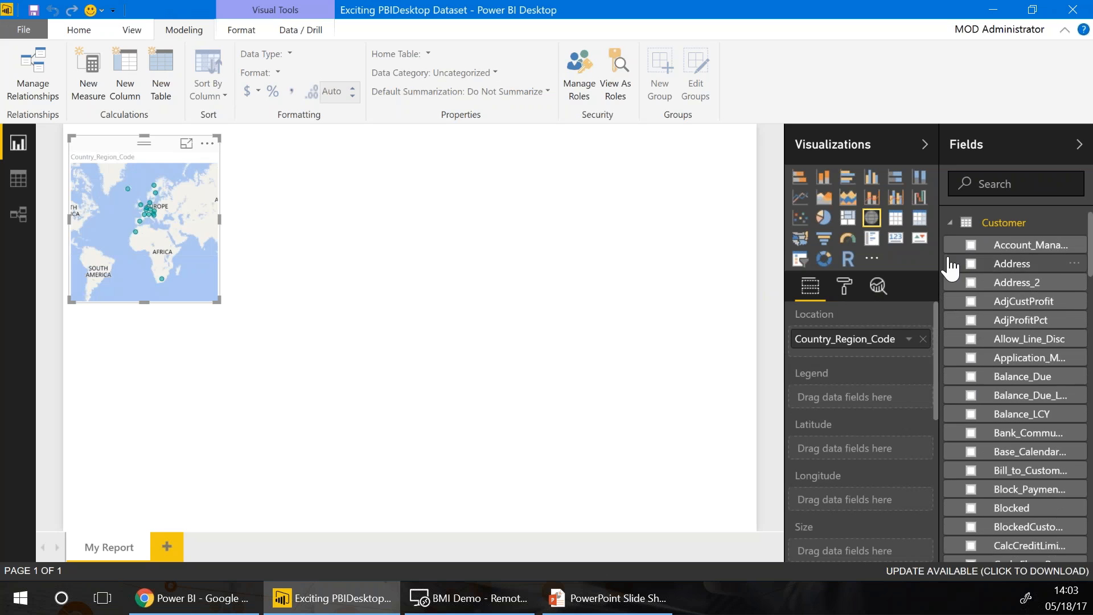
click(951, 225)
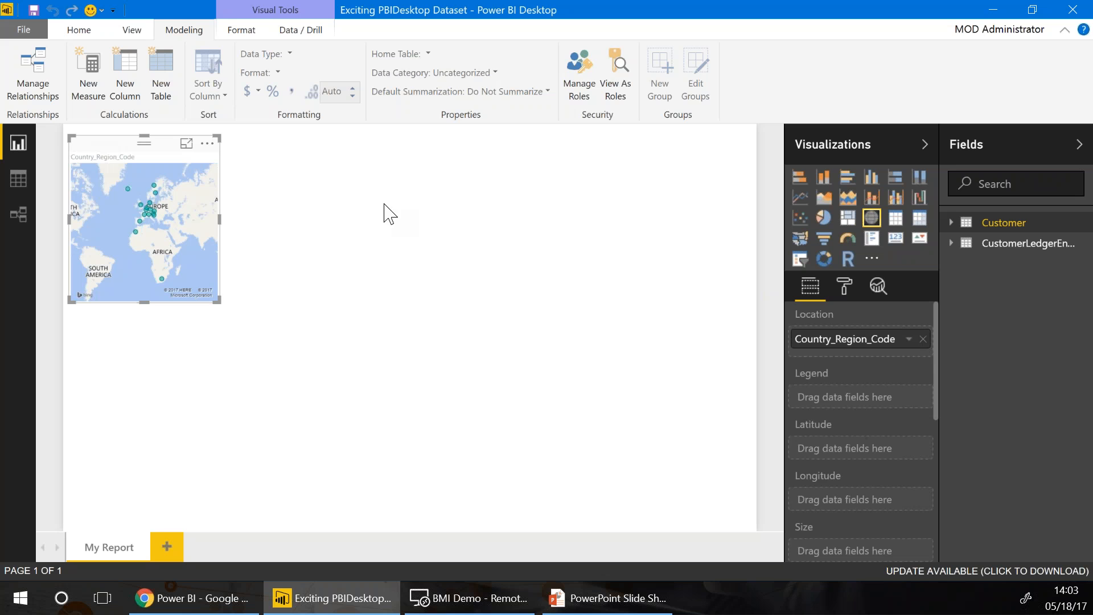
Convert the map to an enlarged table of Remaining_Amount by Country_Region_Code, then add an empty matrix
click(895, 222)
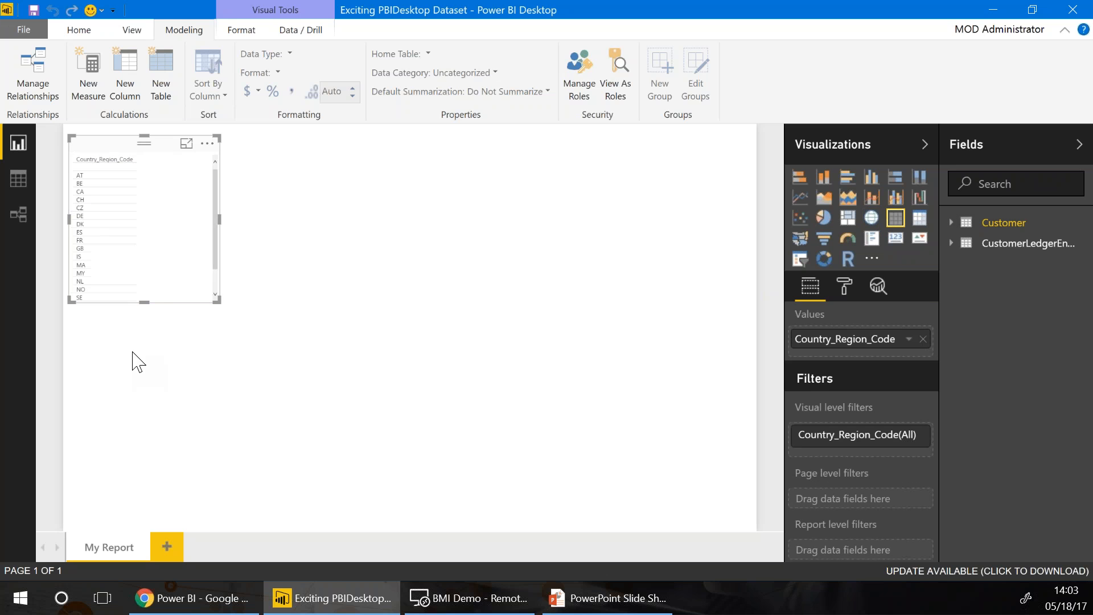
drag(218, 301, 339, 485)
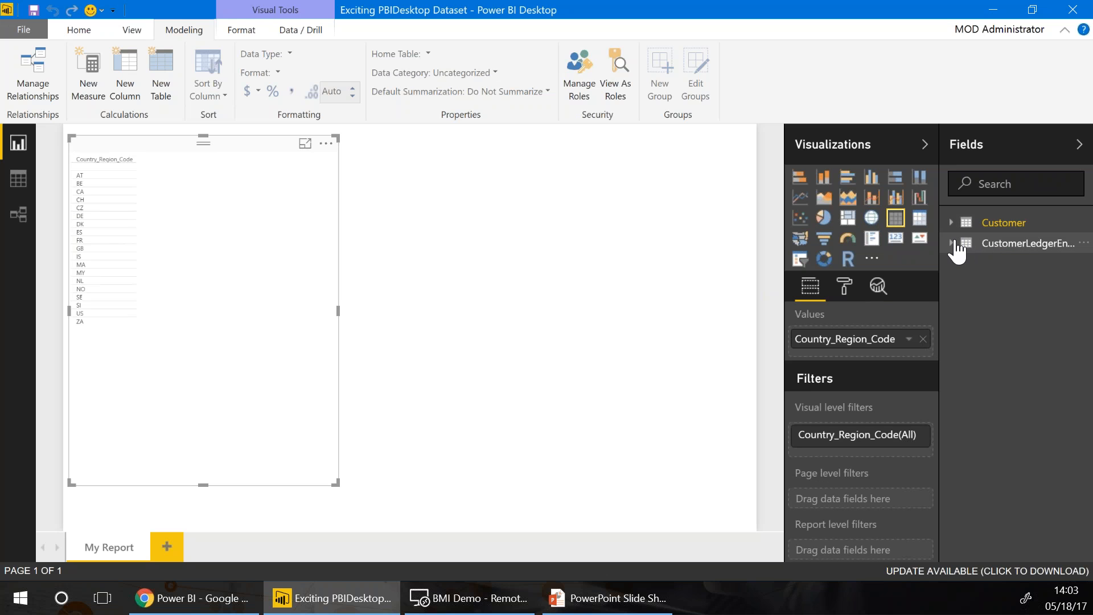
click(955, 244)
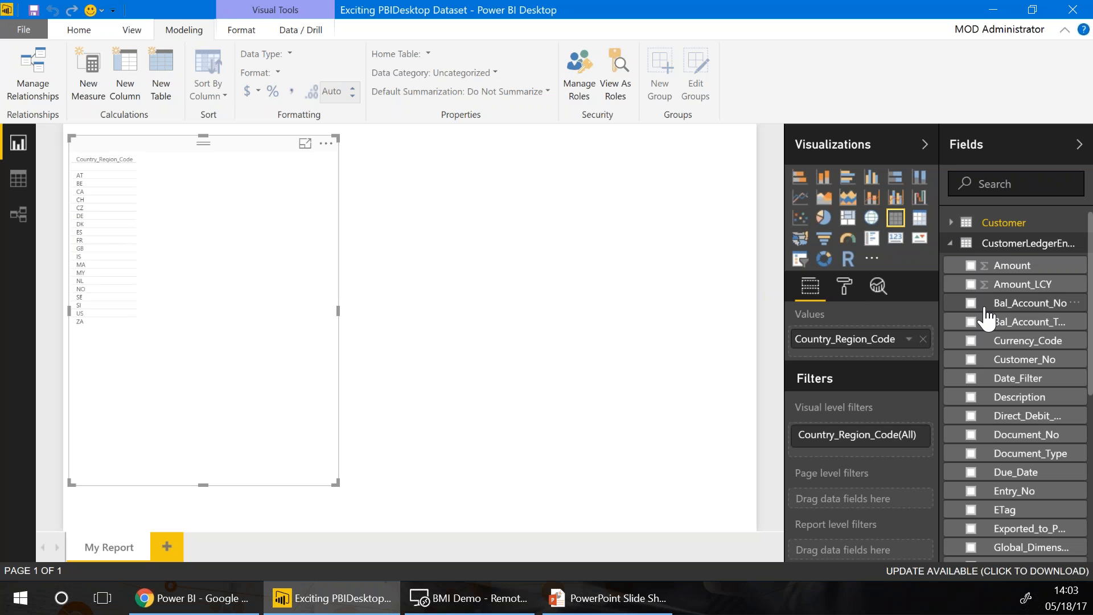
scroll(984, 334, down, 3)
scroll(978, 392, down, 2)
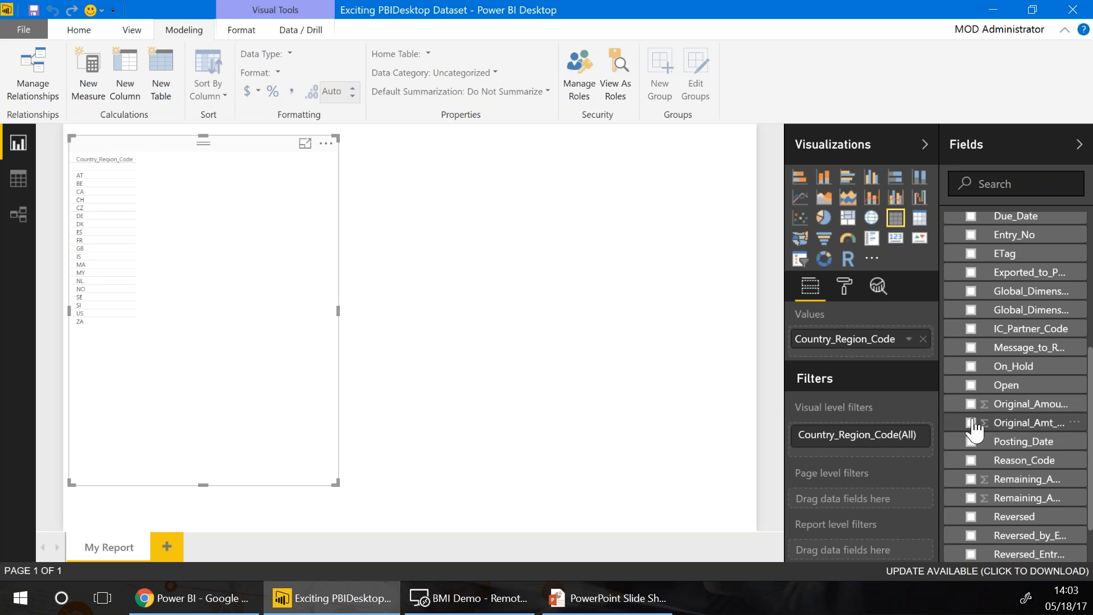
click(972, 480)
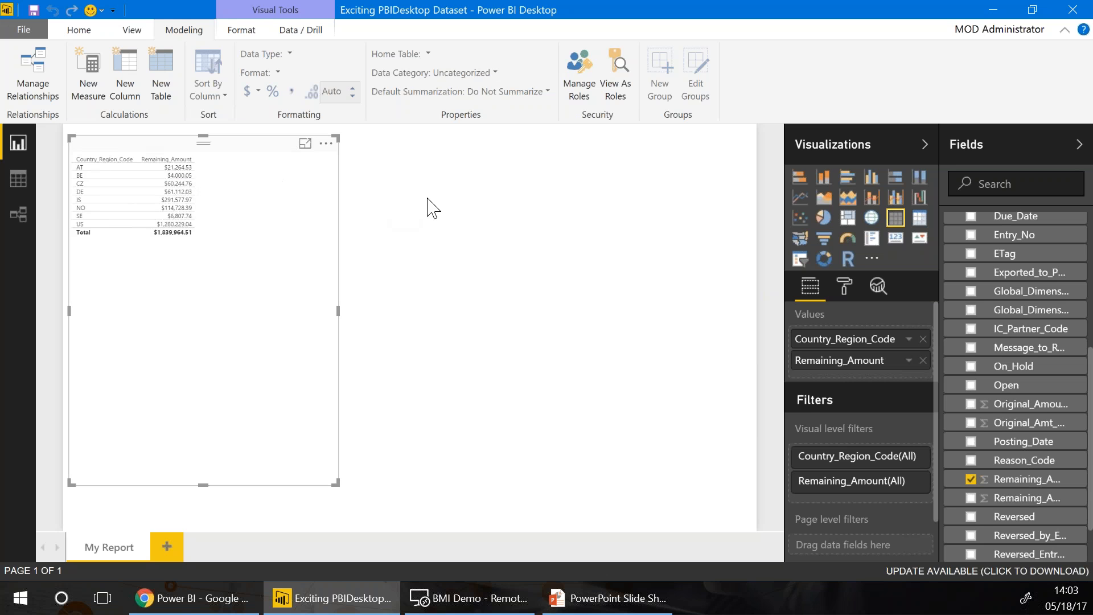
click(413, 252)
click(919, 217)
Enlarge the new matrix and put Country_Region_Code in its Rows
drag(497, 302, 751, 403)
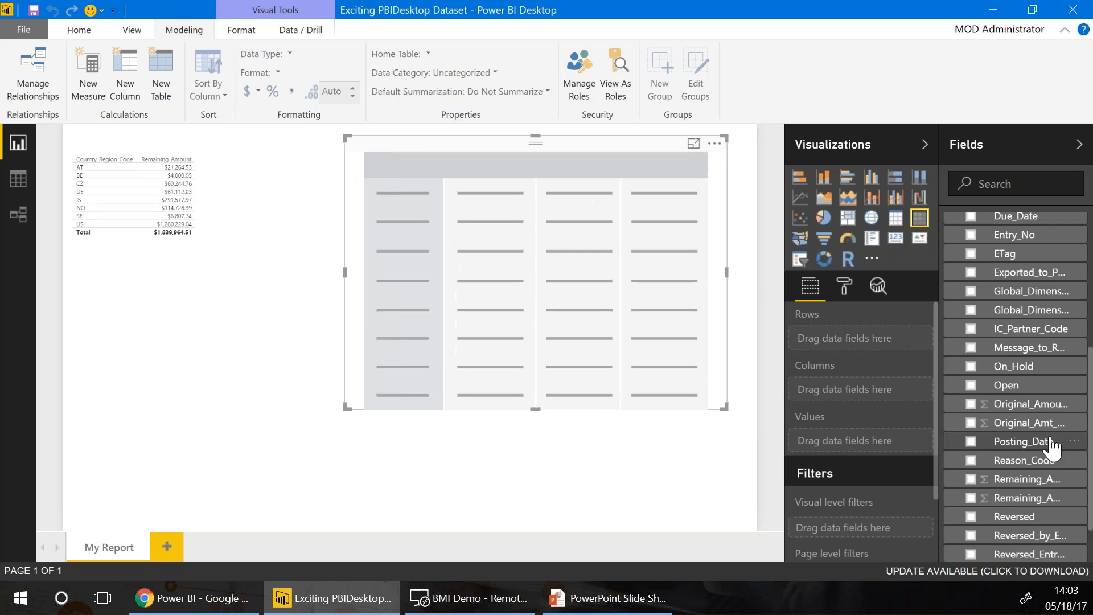
scroll(1033, 439, down, 3)
scroll(1041, 441, up, 6)
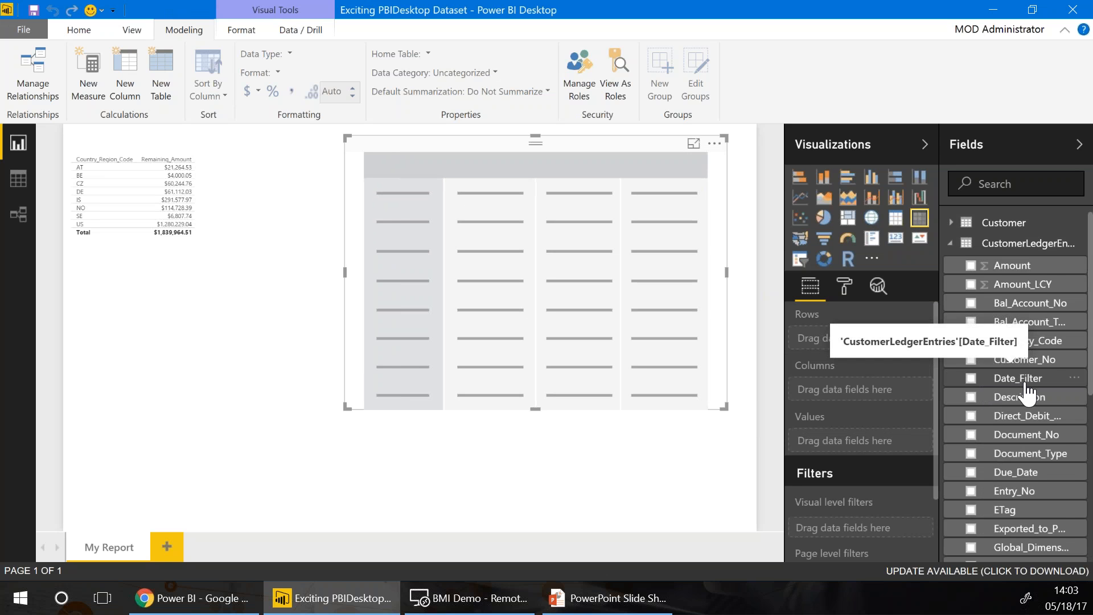
scroll(1025, 393, down, 3)
scroll(1001, 418, down, 4)
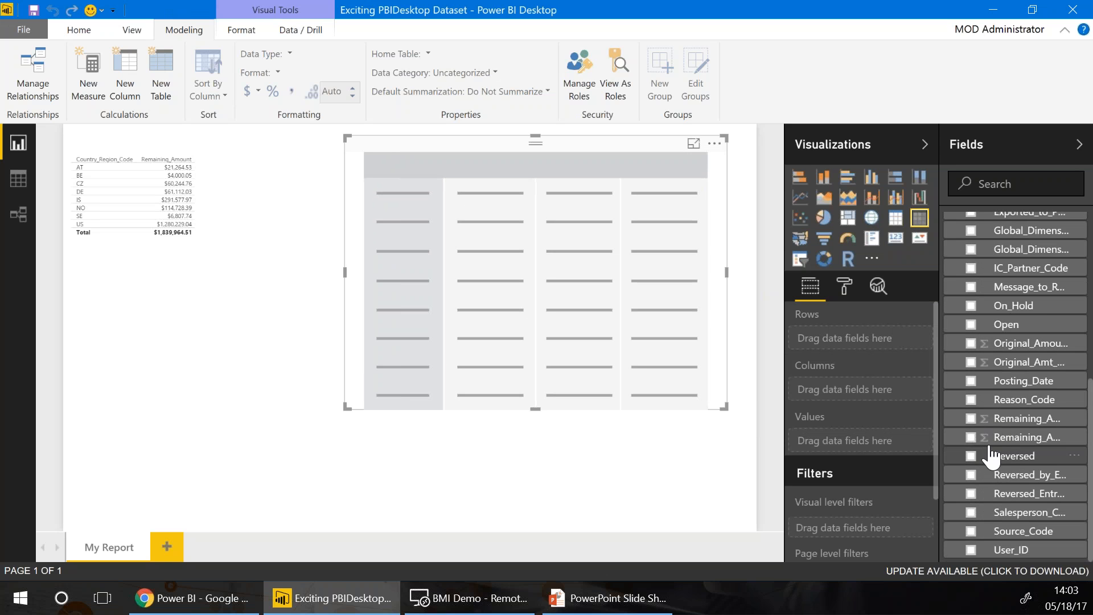
scroll(985, 450, up, 5)
scroll(1001, 273, up, 2)
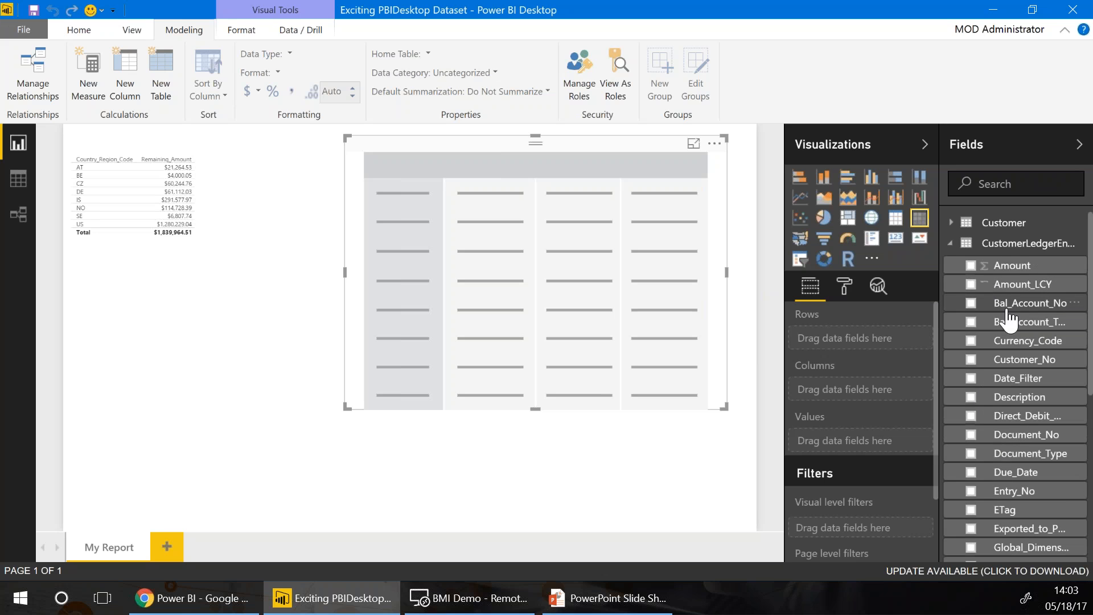
click(949, 243)
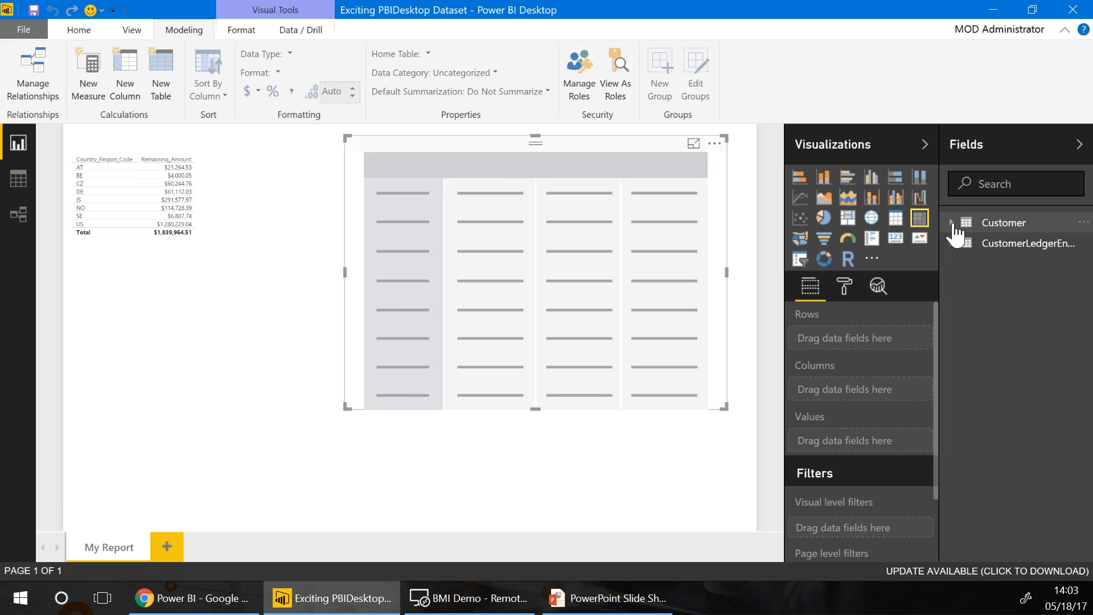
click(955, 225)
scroll(1005, 336, down, 5)
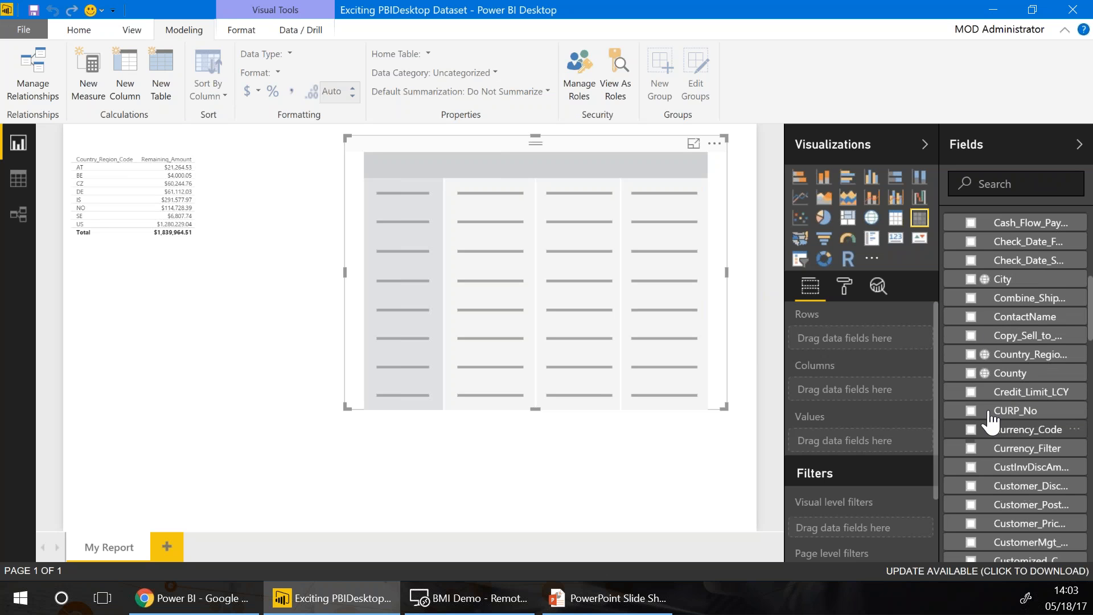
drag(1006, 361, 868, 349)
Put Salesperson_Code in the matrix Columns
scroll(1025, 344, up, 3)
scroll(1024, 345, up, 4)
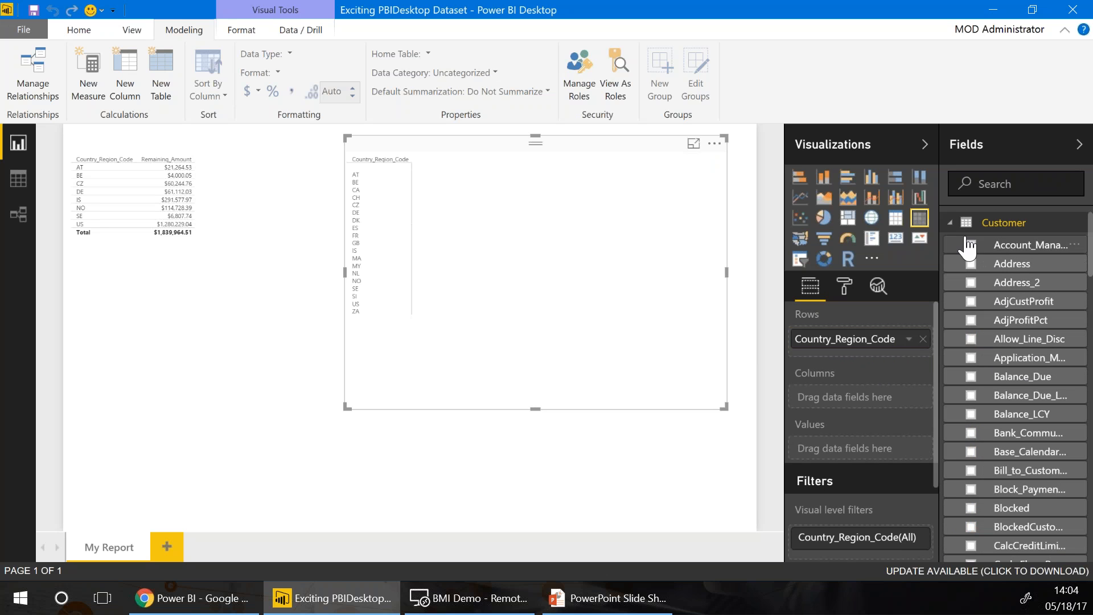
scroll(968, 381, down, 8)
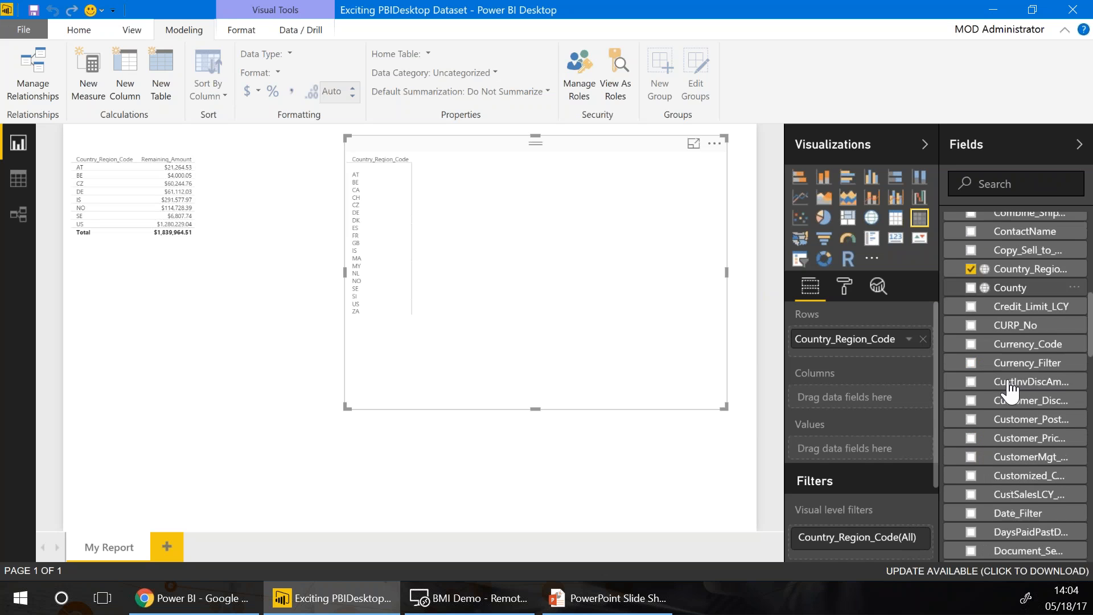
scroll(1009, 390, down, 15)
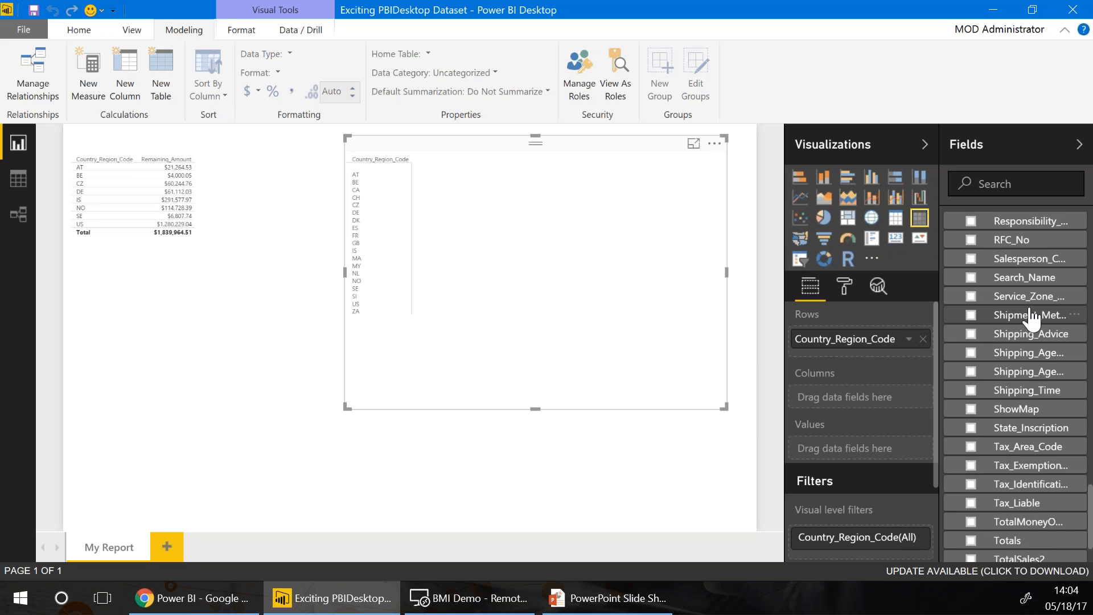
drag(1010, 265, 854, 402)
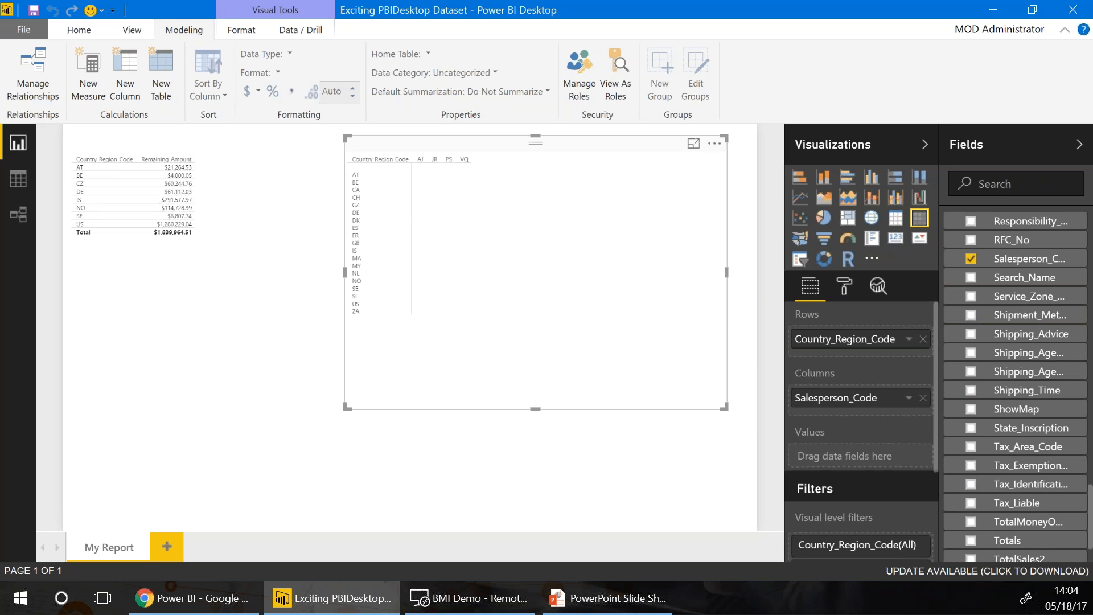
scroll(954, 287, up, 3)
scroll(954, 287, up, 10)
click(952, 224)
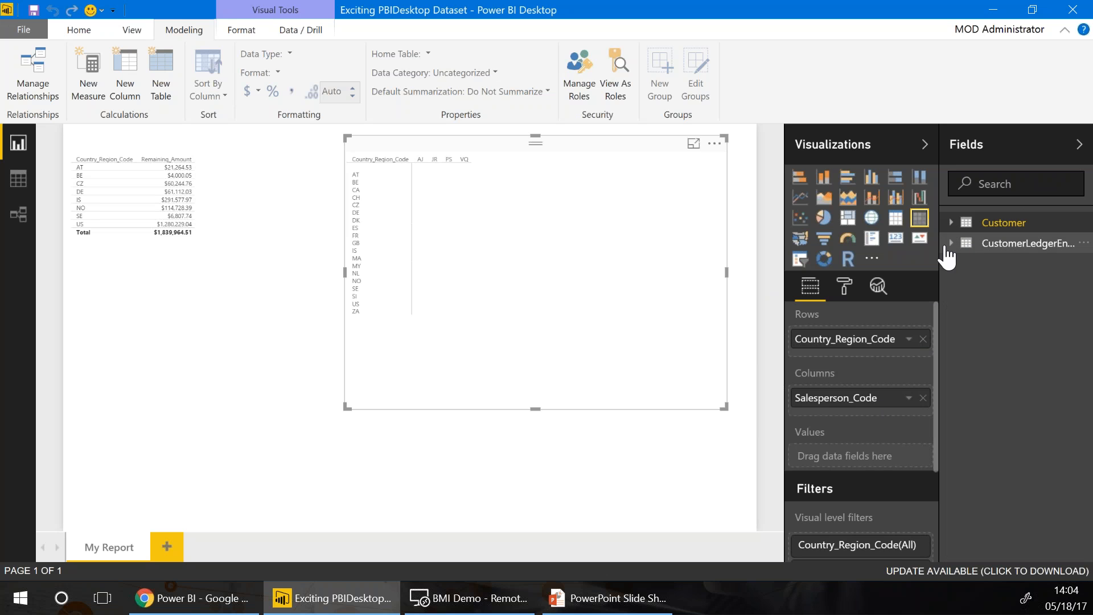
Add Remaining_Amount as the matrix Values and resize the matrix
click(948, 245)
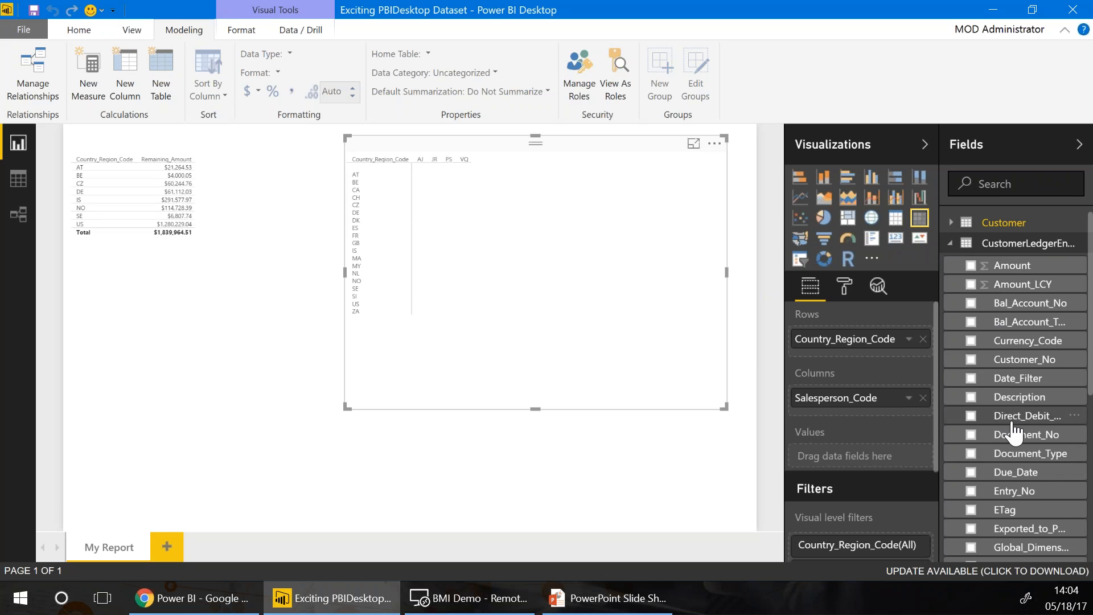
scroll(1009, 475, down, 5)
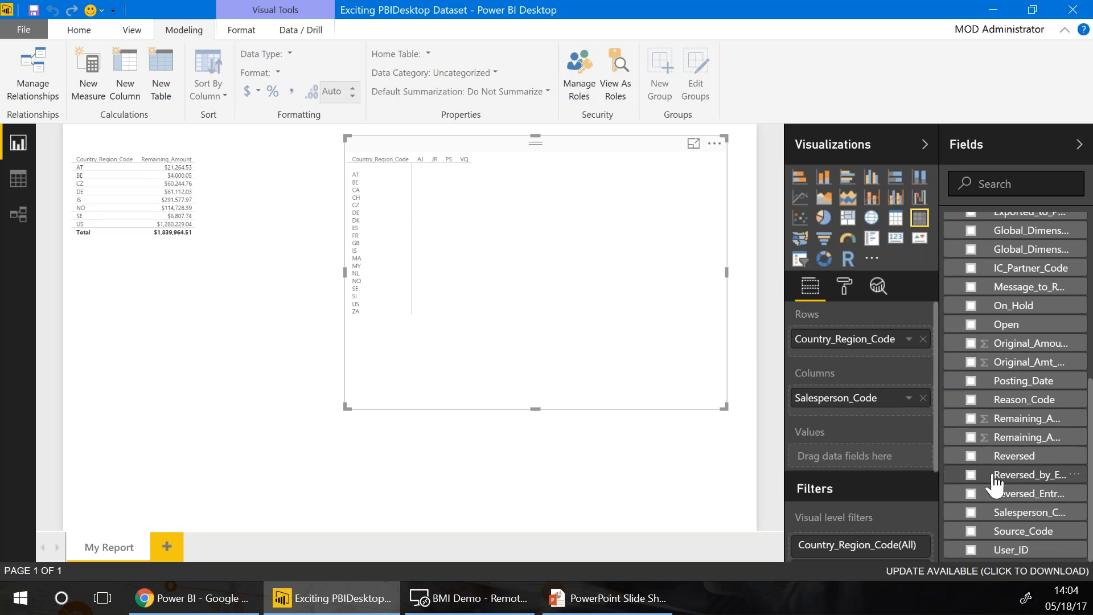
drag(1008, 422, 856, 457)
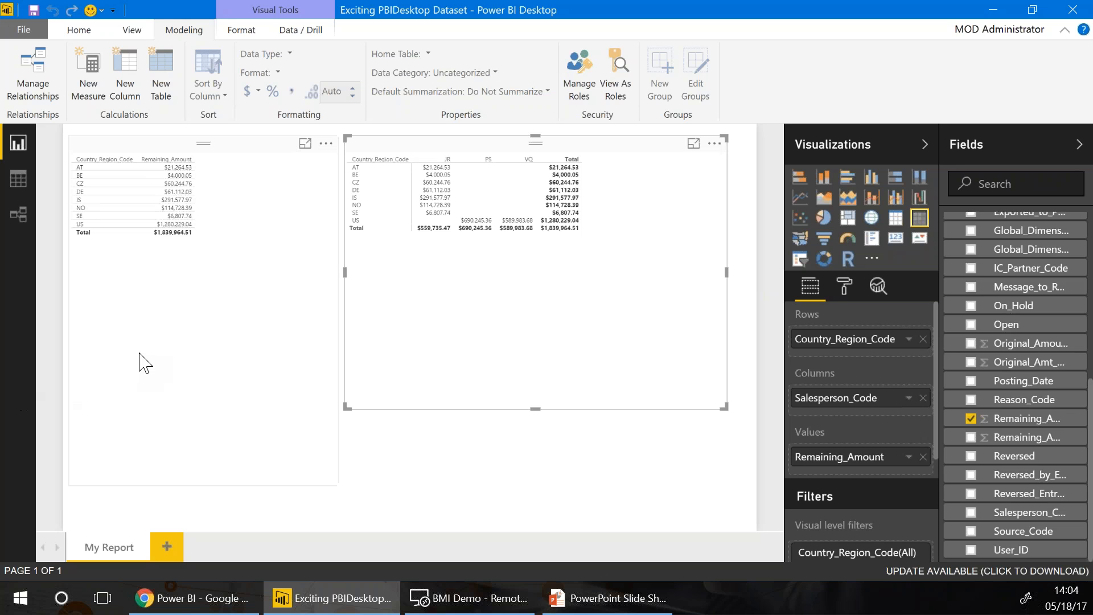
click(150, 393)
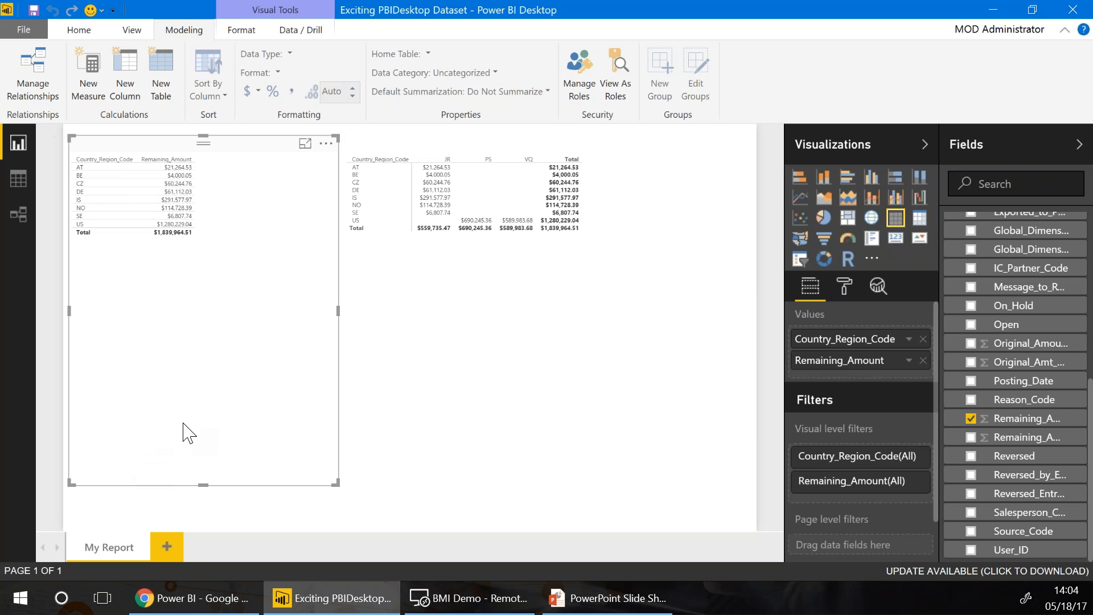
click(402, 403)
drag(532, 408, 513, 256)
click(479, 349)
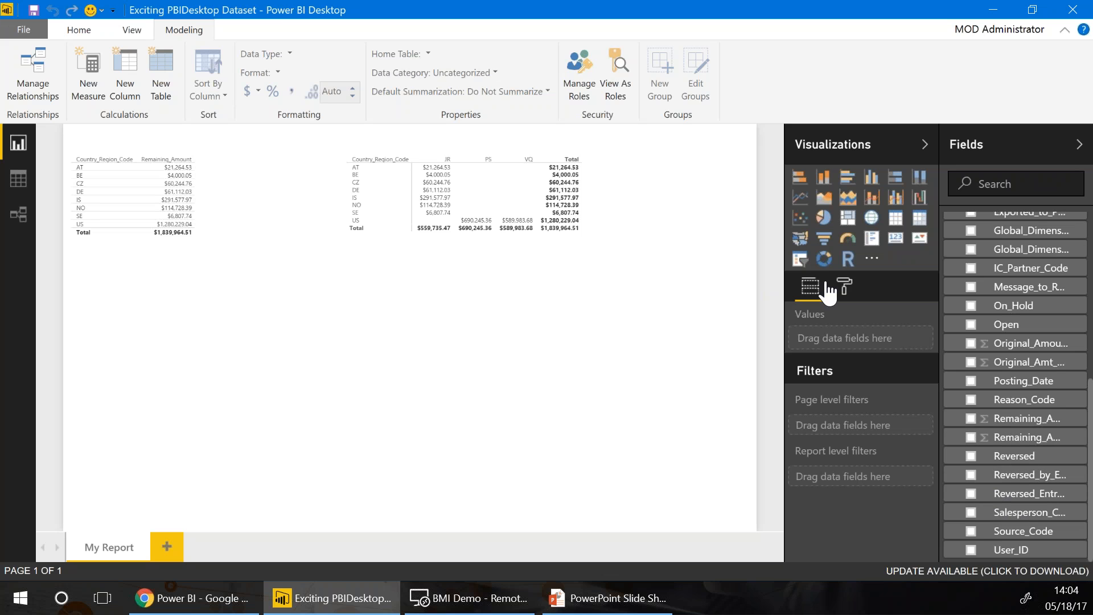
Add a Salesperson_Code slicer at the lower right of the report
click(800, 259)
drag(359, 271, 590, 354)
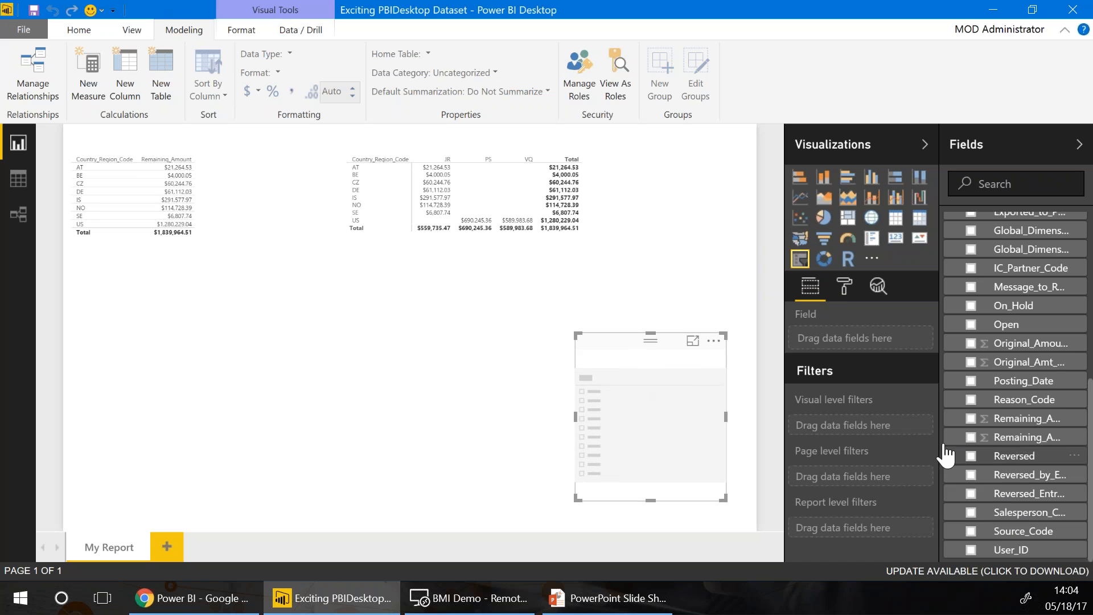
click(971, 512)
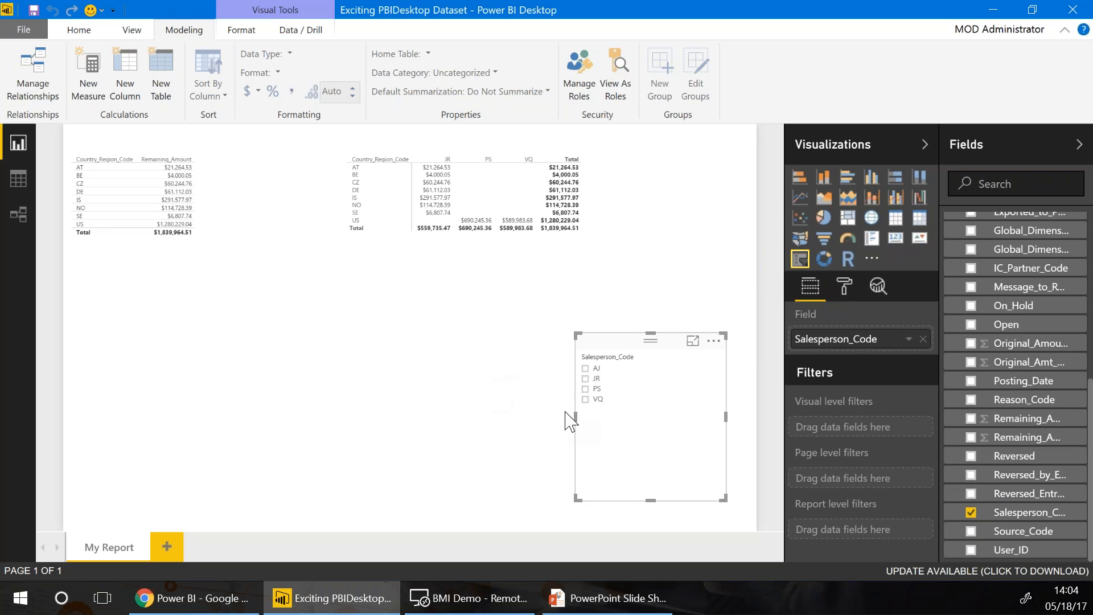
Test the slicer by filtering to JR and then VQ, clearing each selection afterwards
click(586, 379)
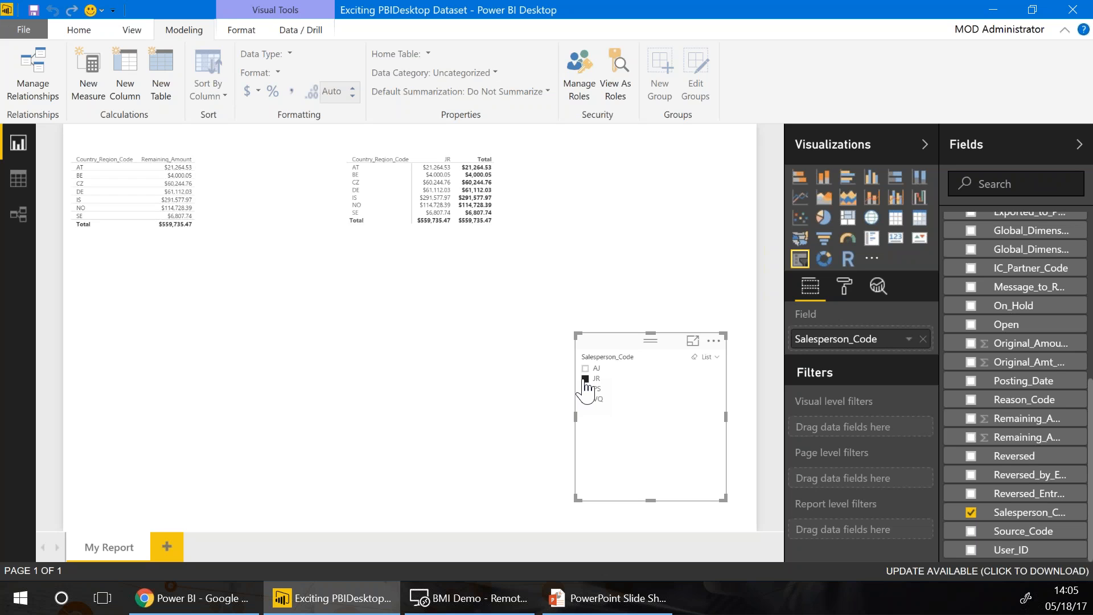
click(586, 379)
click(585, 400)
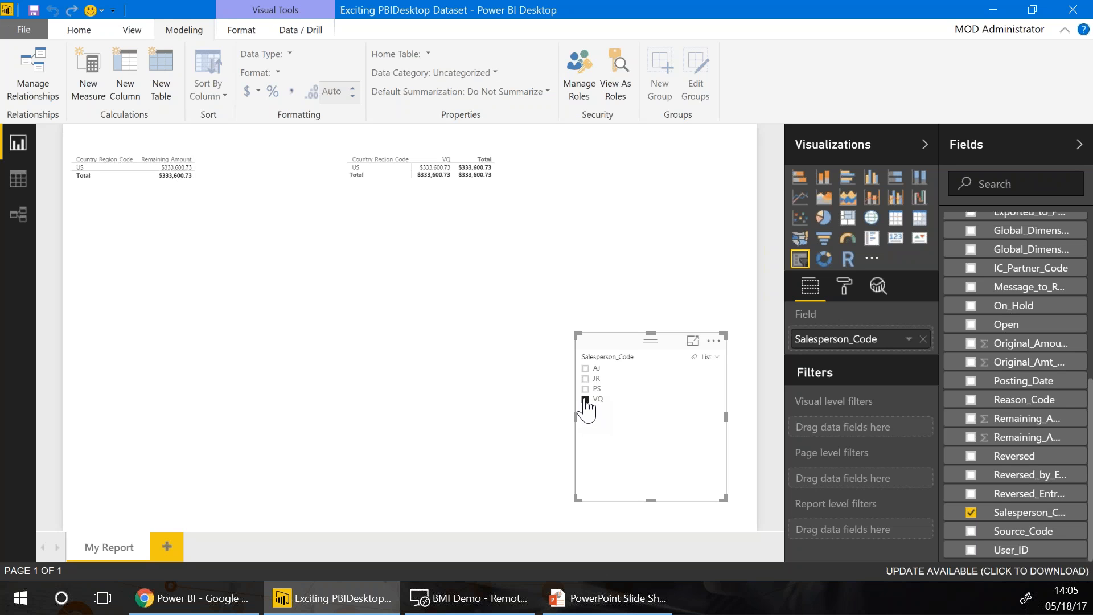
click(585, 400)
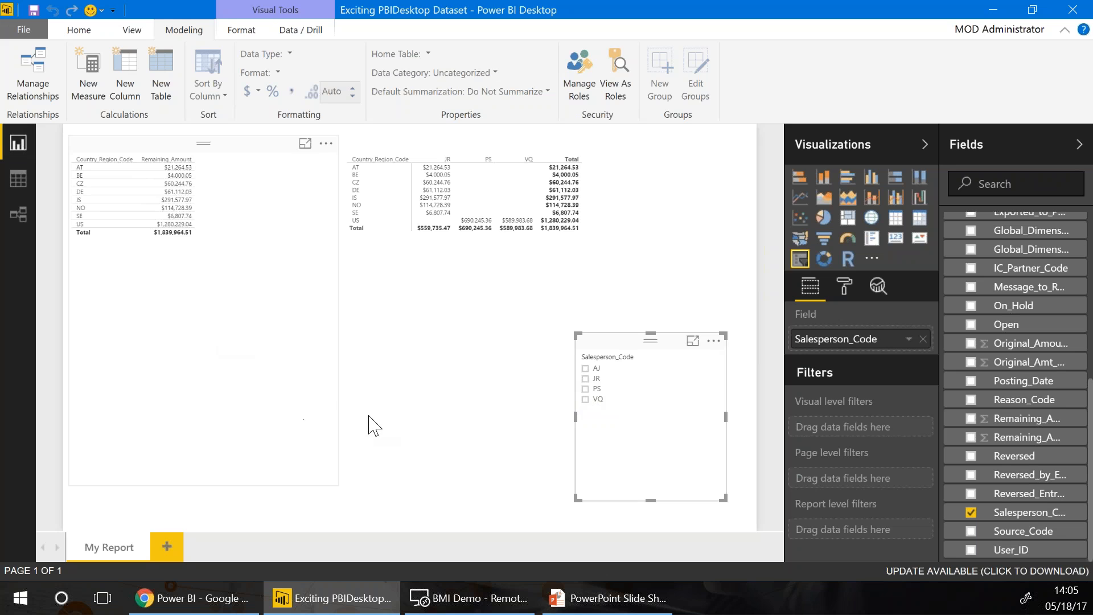
click(453, 428)
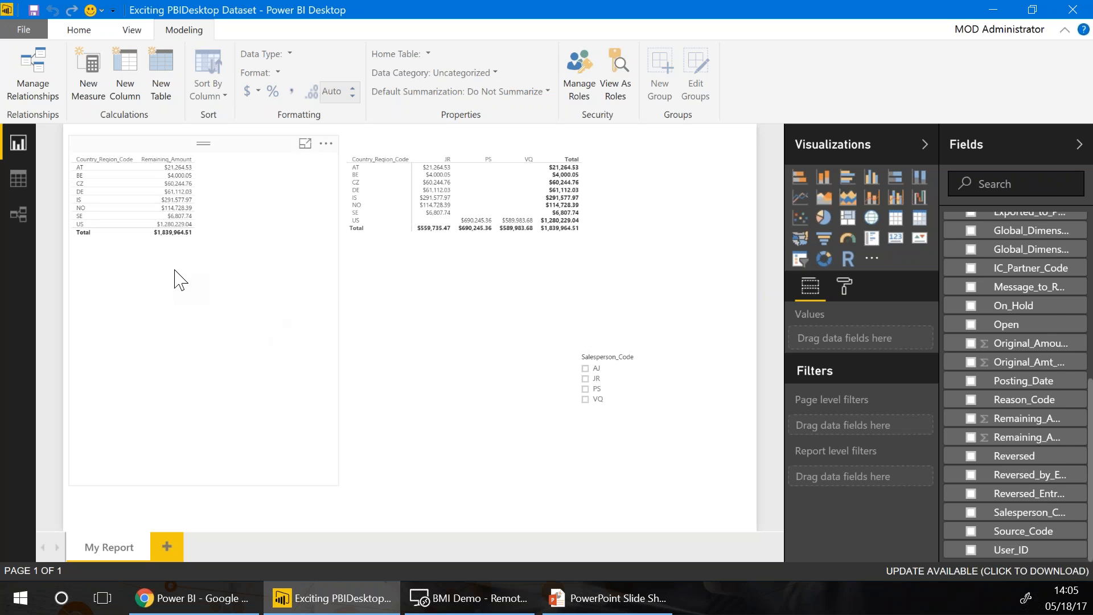
Add Customer_Posting_Group from the Customer table as a page-level filter
scroll(1020, 413, up, 5)
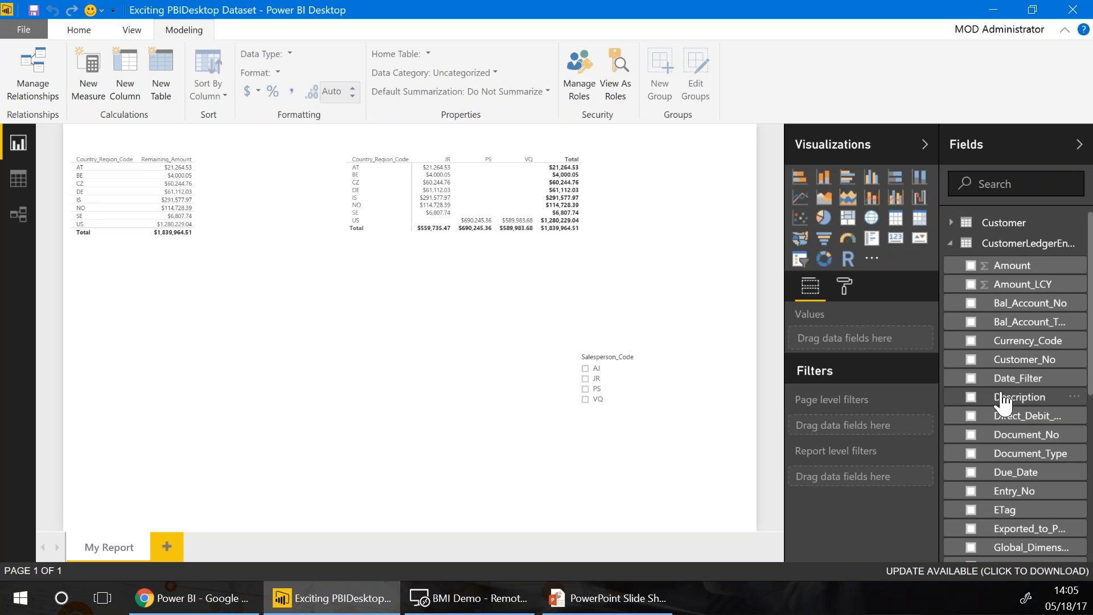
click(955, 226)
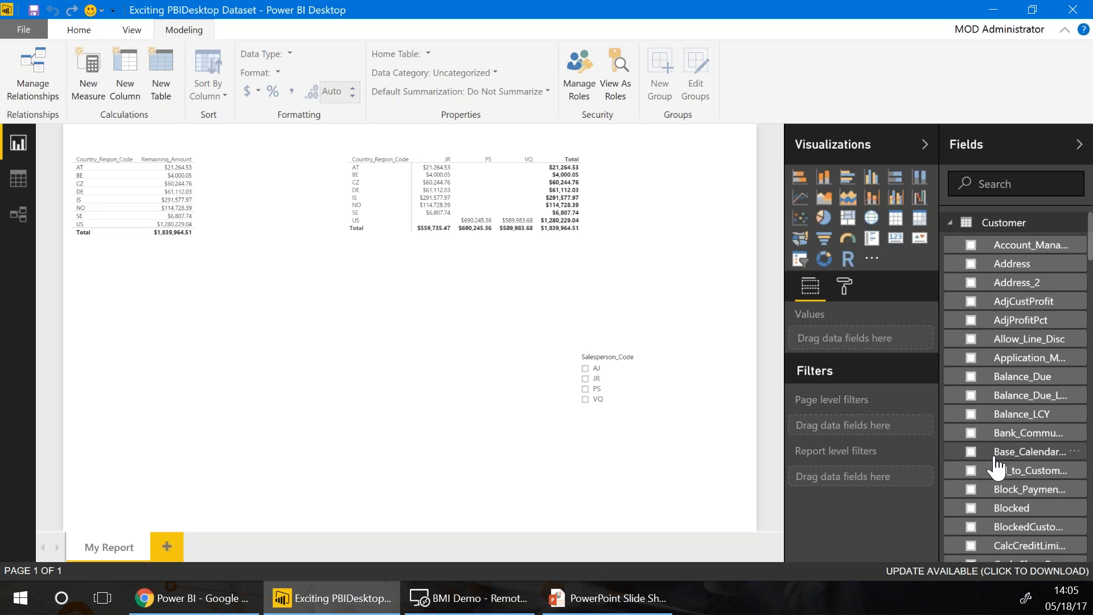
scroll(997, 466, down, 15)
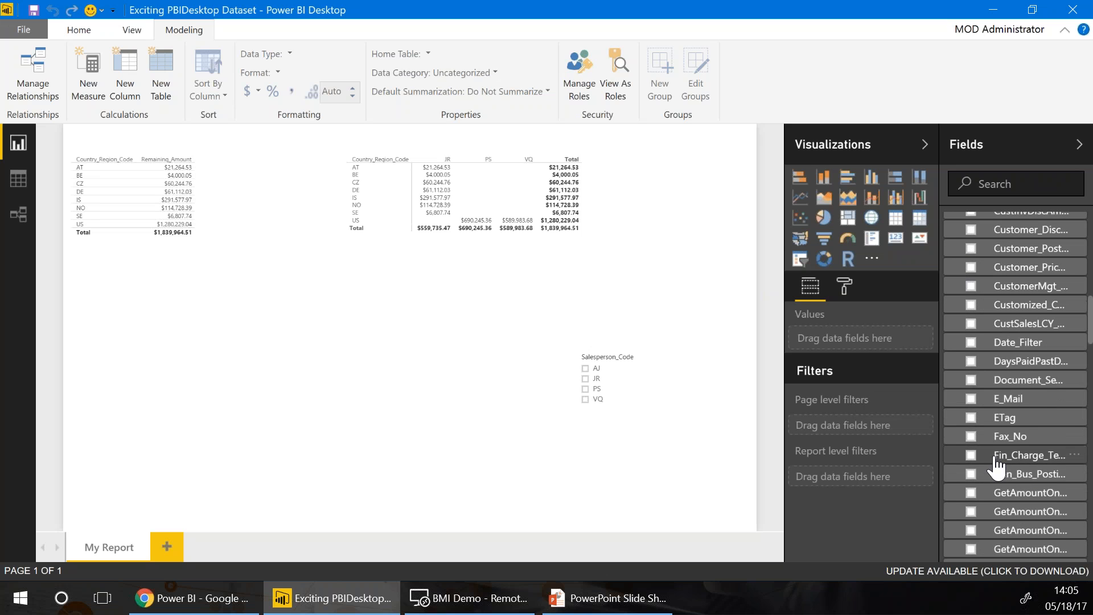
scroll(1002, 450, up, 3)
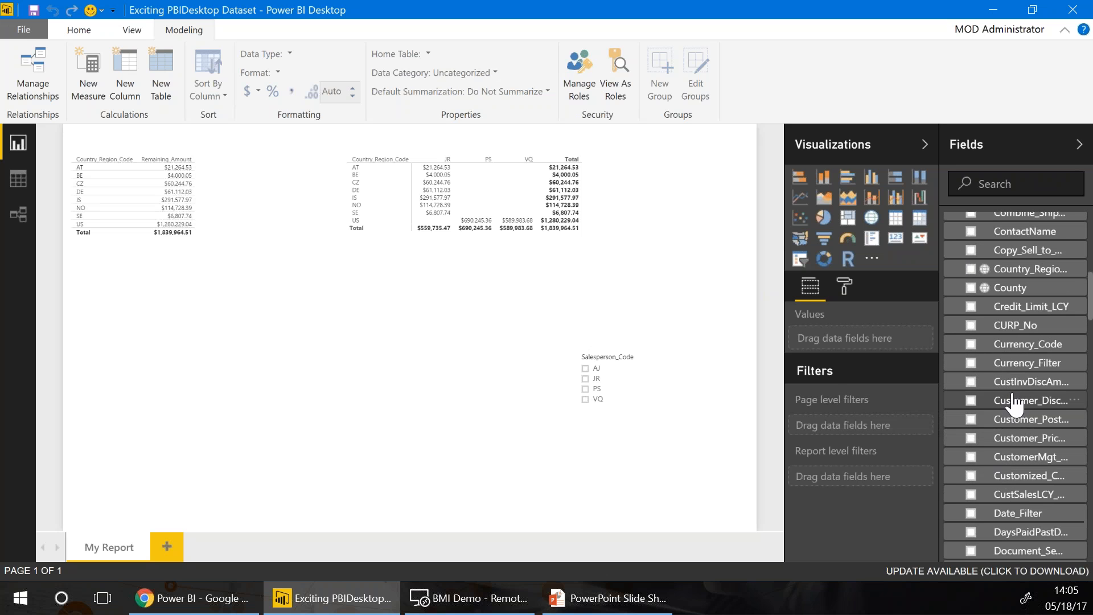
drag(1032, 433, 832, 421)
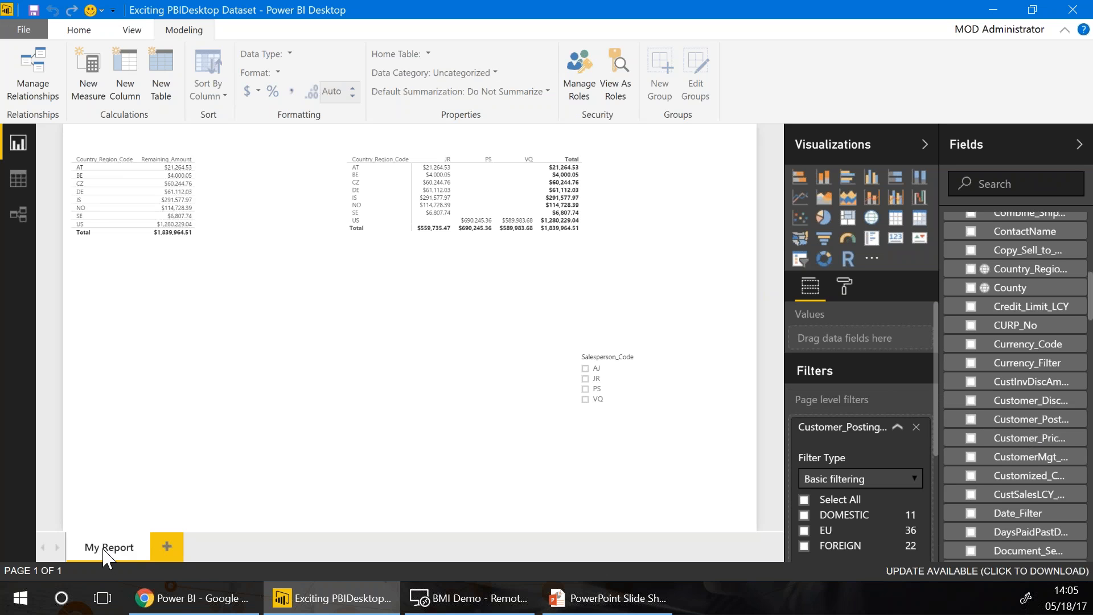
Add two new report pages and limit the My Report page filter to EU
click(163, 551)
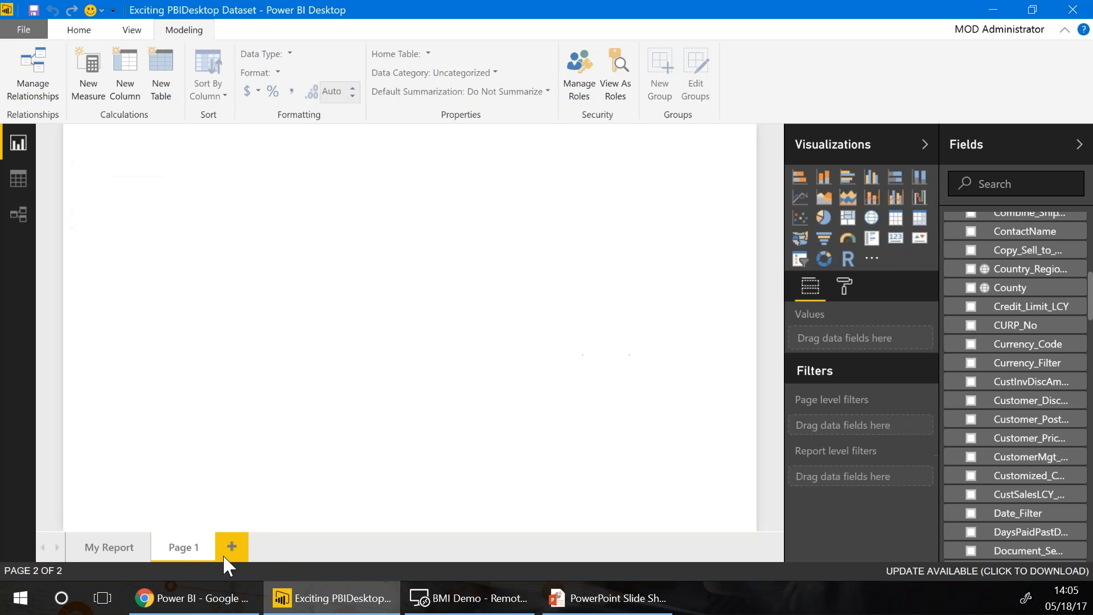
click(223, 555)
click(81, 548)
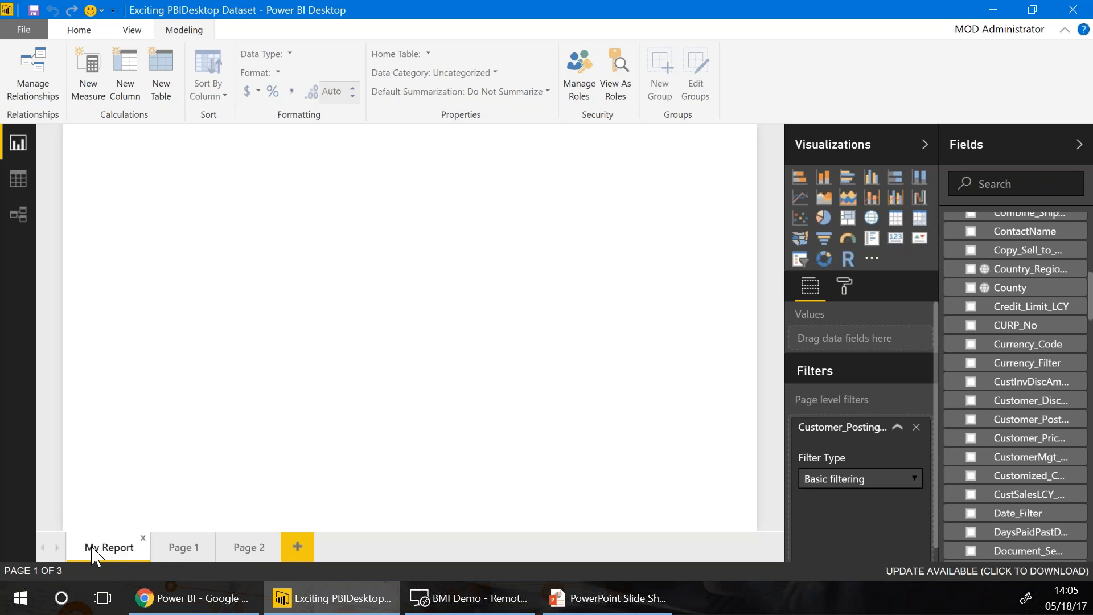
scroll(849, 405, down, 2)
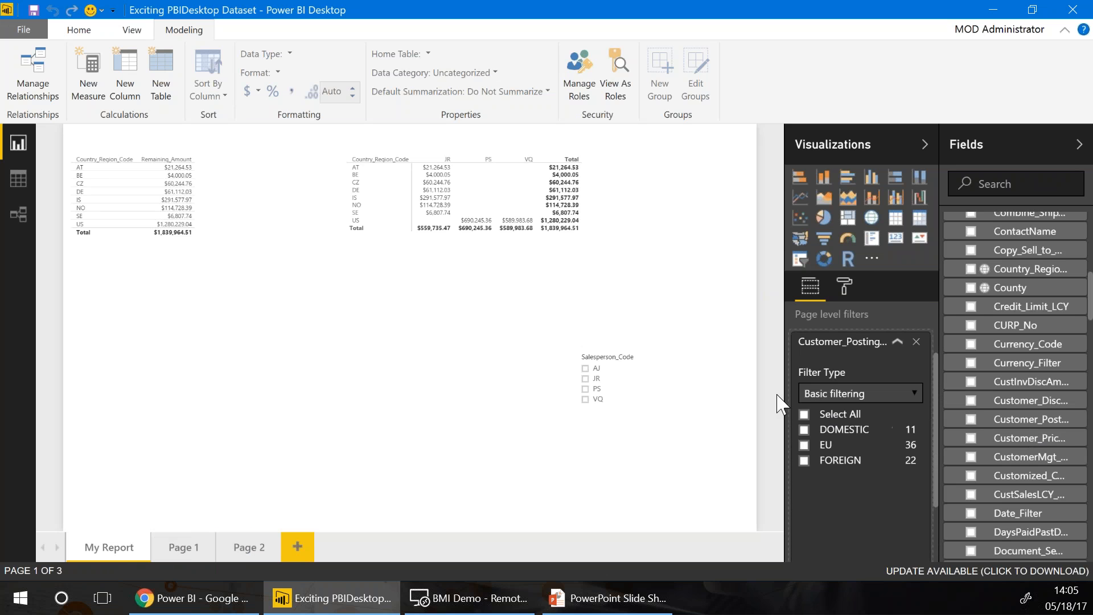
click(804, 446)
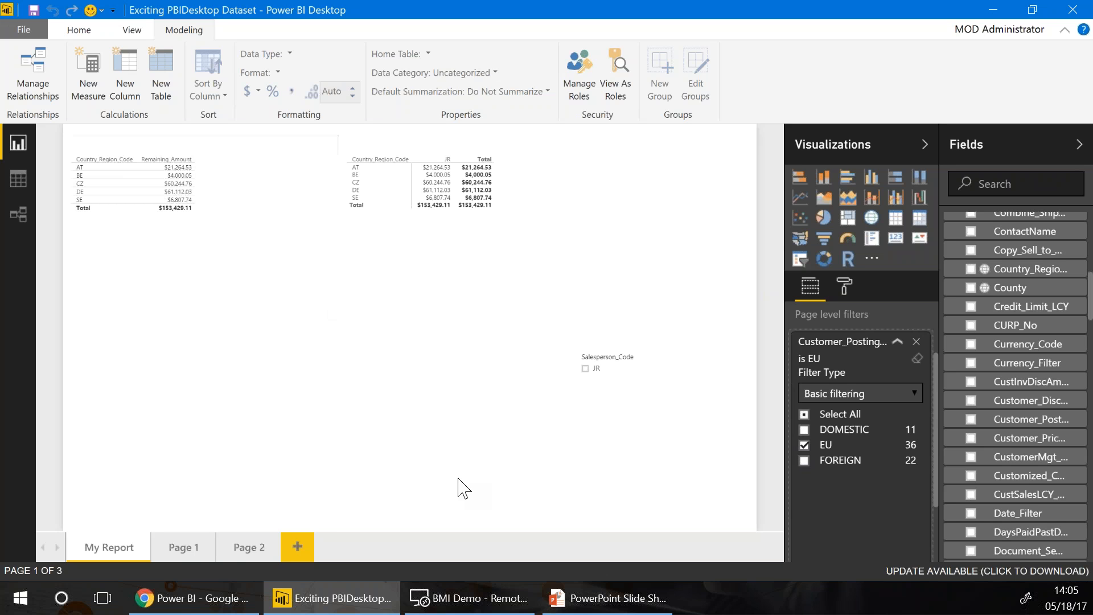
click(183, 555)
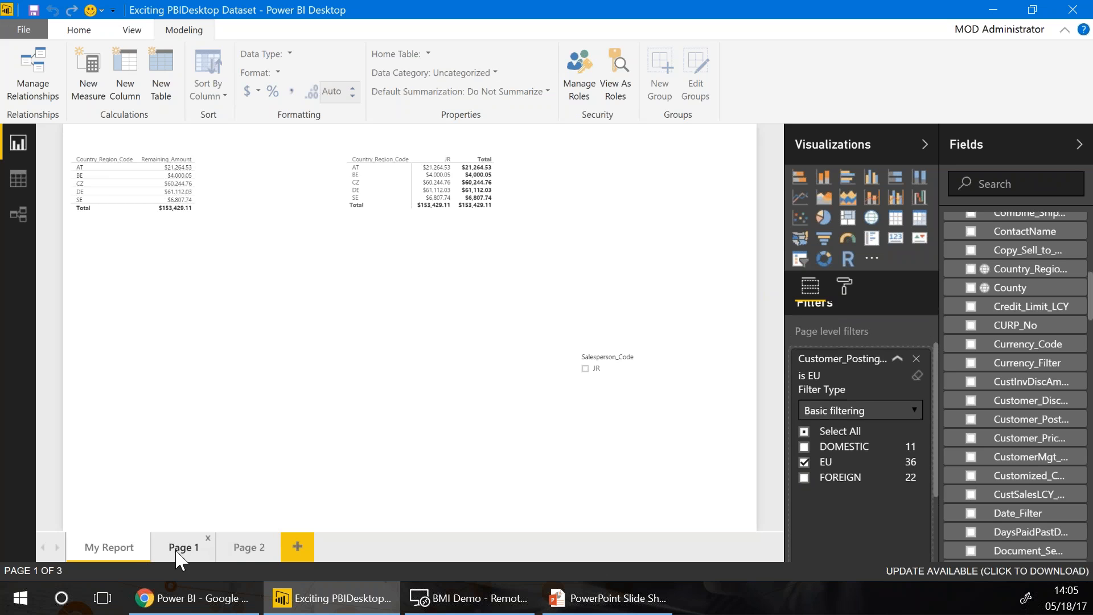
click(106, 561)
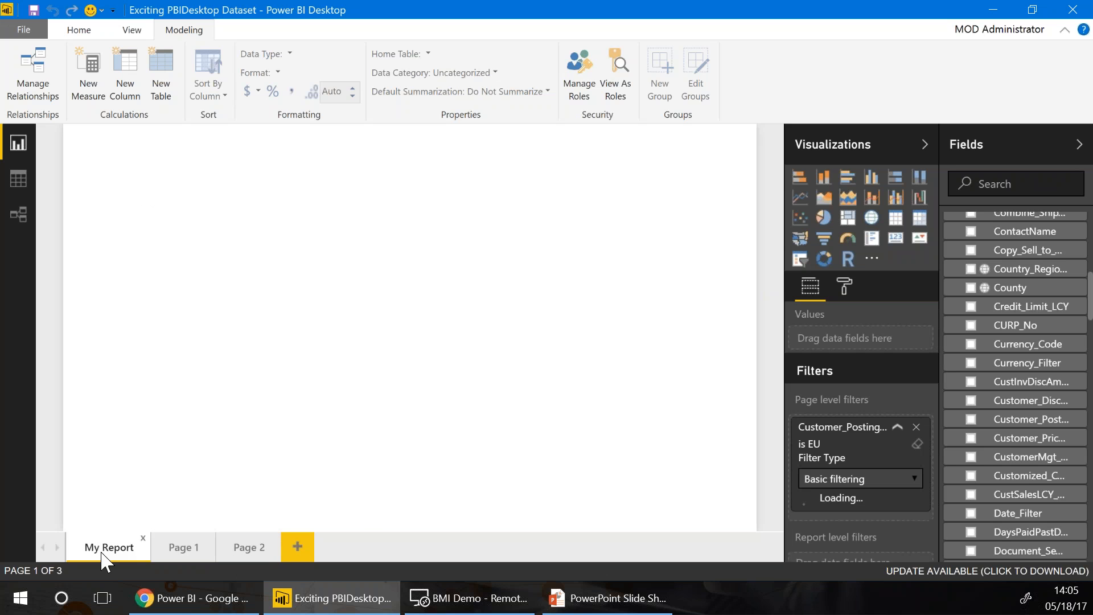
Replace the page-level EU filter with a report-level Customer_Posting_Group filter set to EU
click(897, 428)
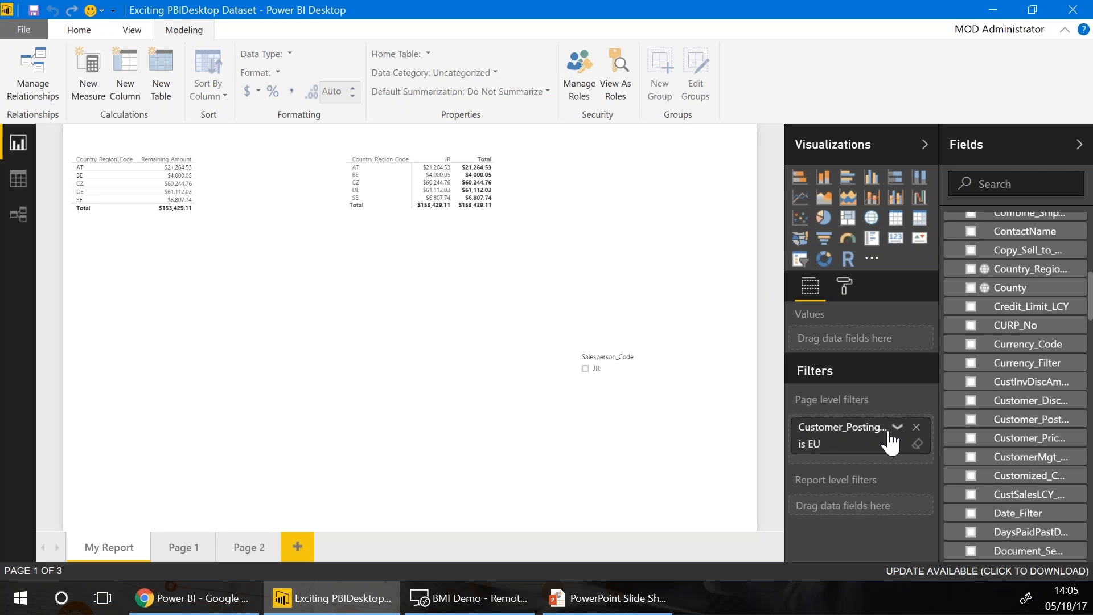
click(916, 427)
drag(1016, 421, 850, 484)
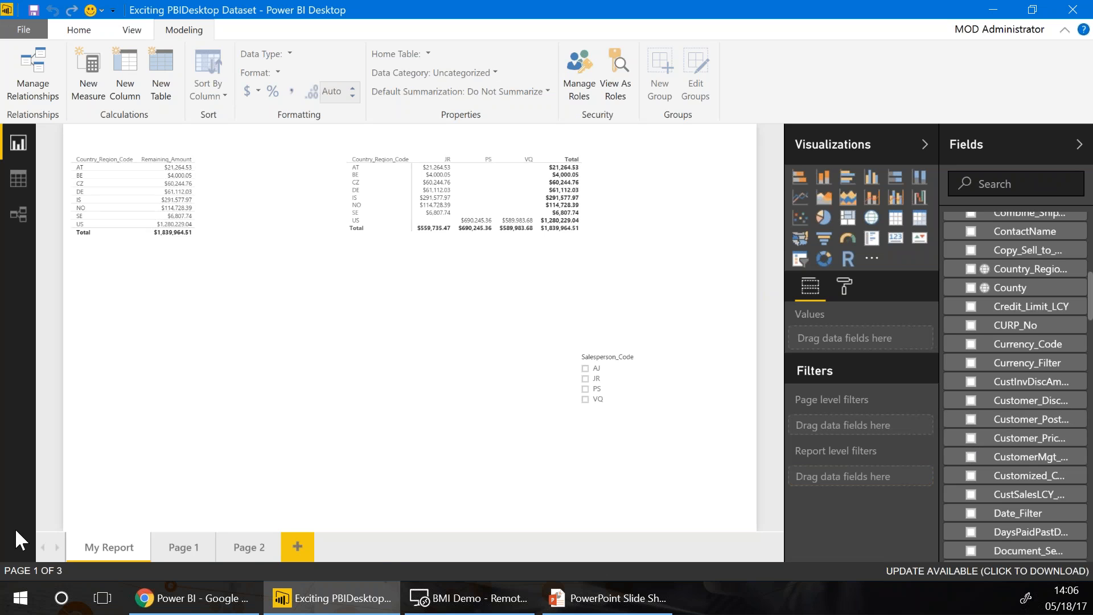
scroll(884, 488, down, 2)
click(804, 431)
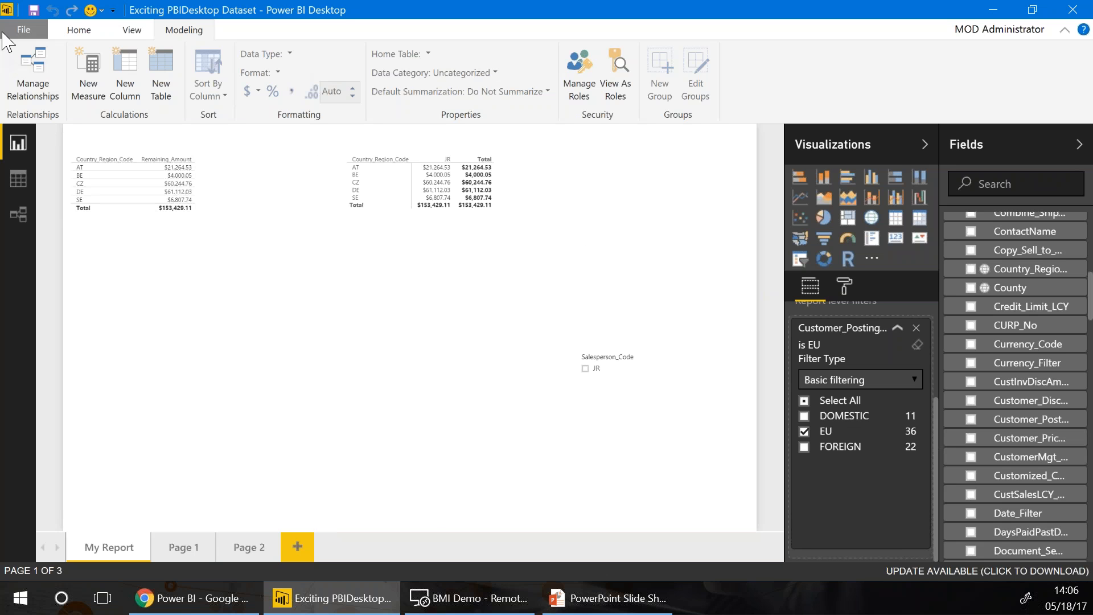
Save the report as WebinarPBIX
click(3, 34)
click(65, 171)
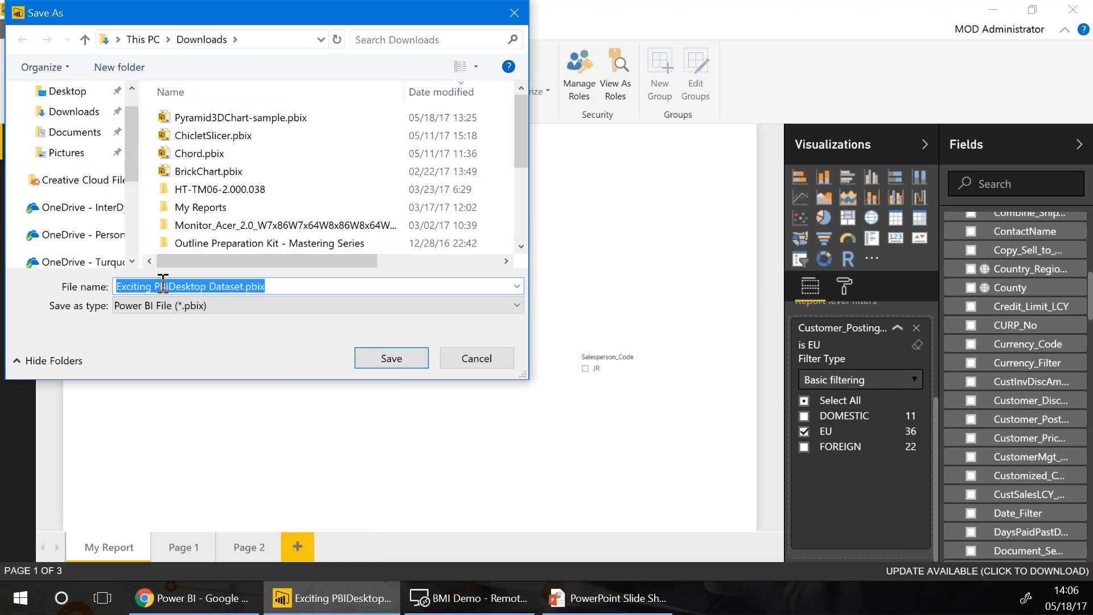
text(WebinarPBIX)
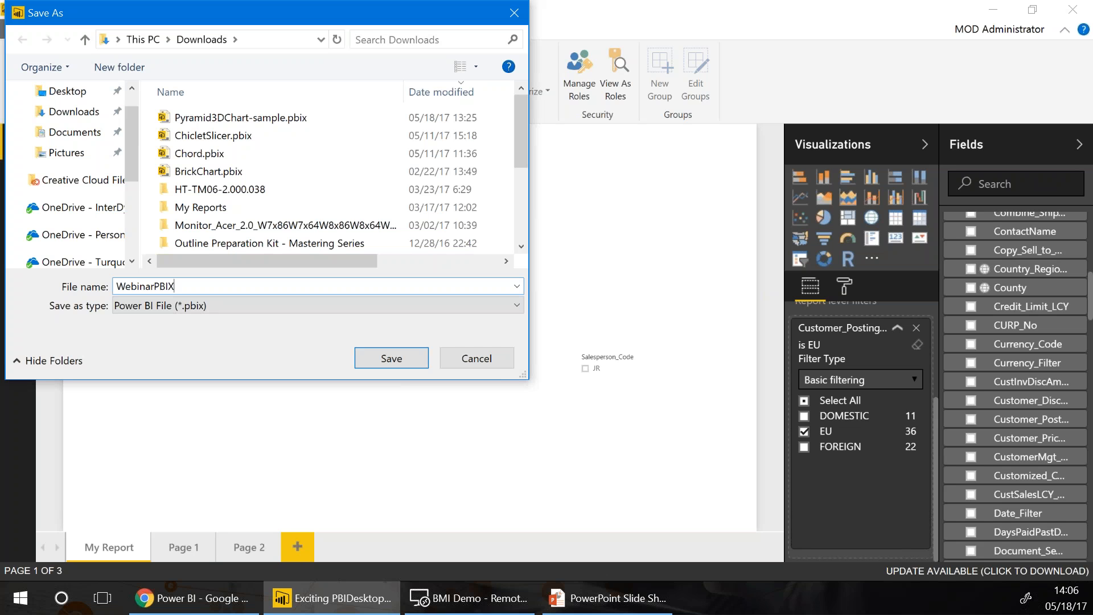
key(Return)
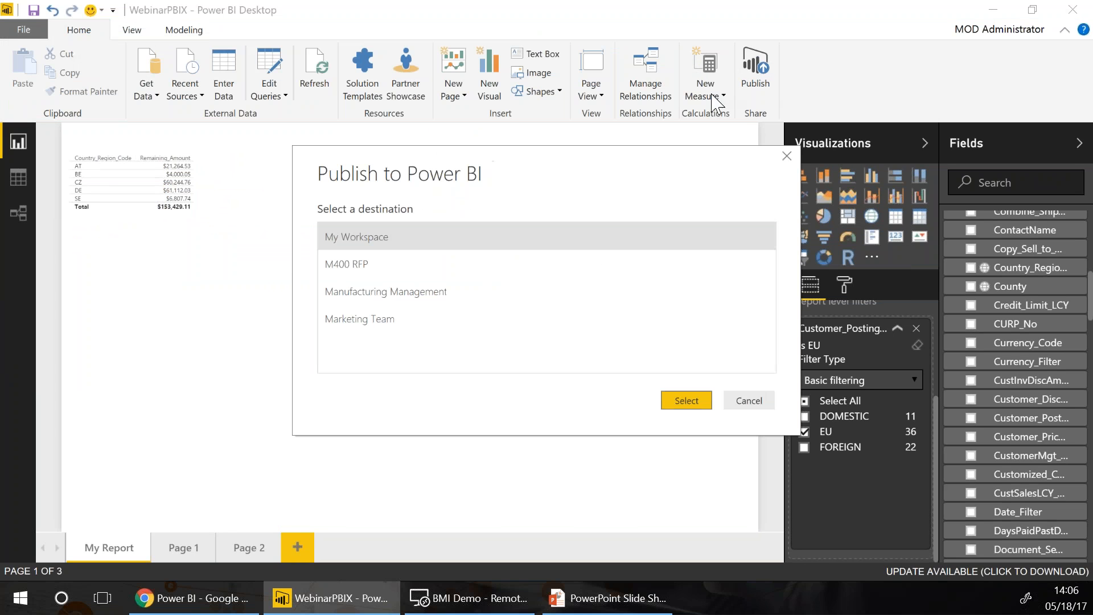
Publish WebinarPBIX to My Workspace and switch to the Power BI service in the browser
click(671, 401)
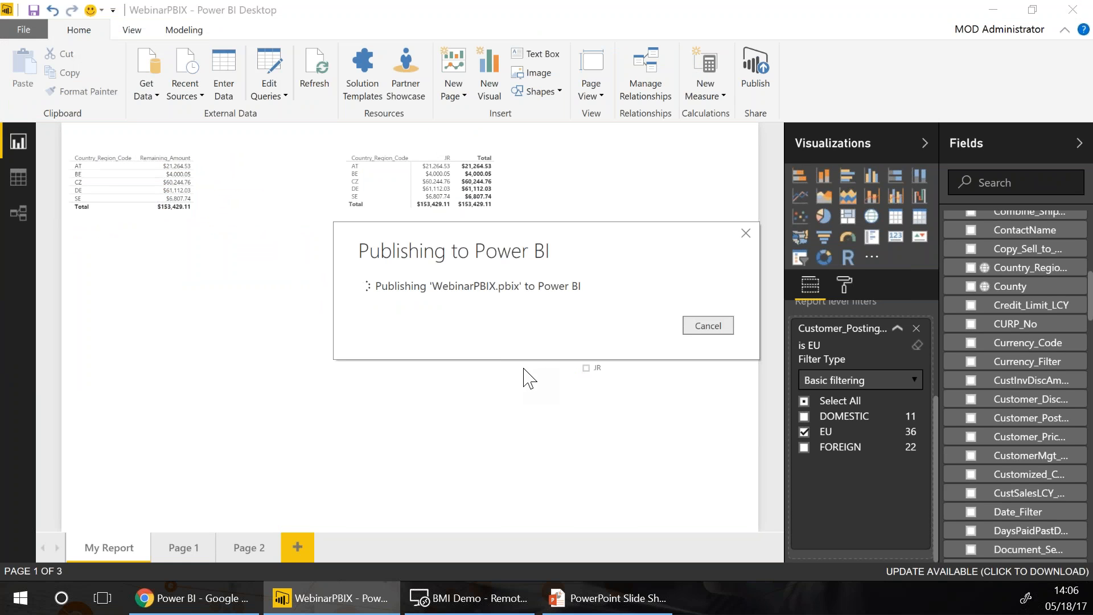
mouse_move(147, 601)
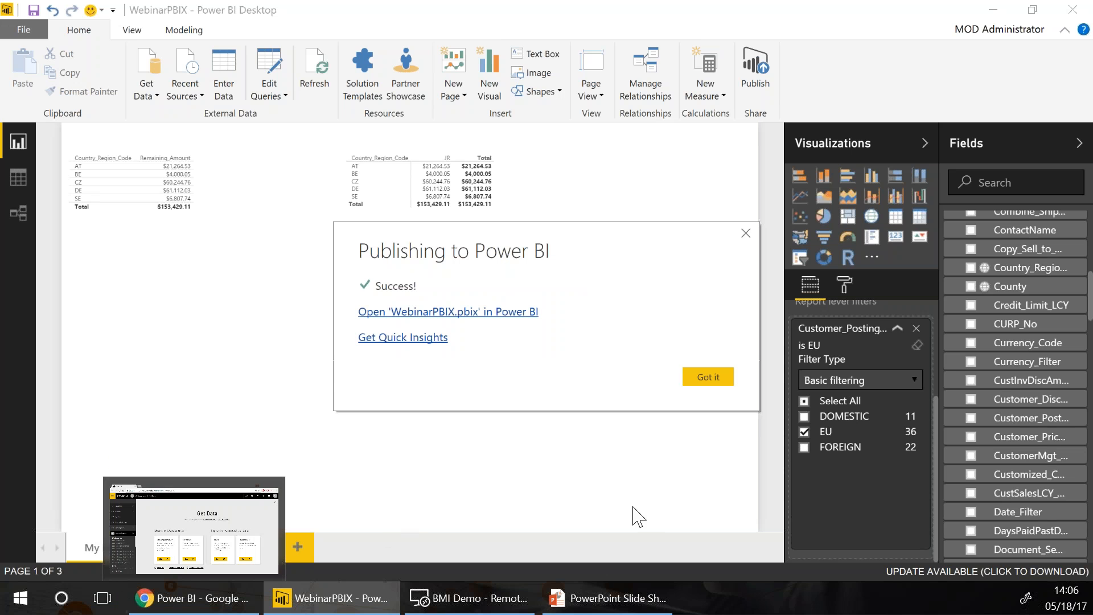
click(709, 377)
click(190, 598)
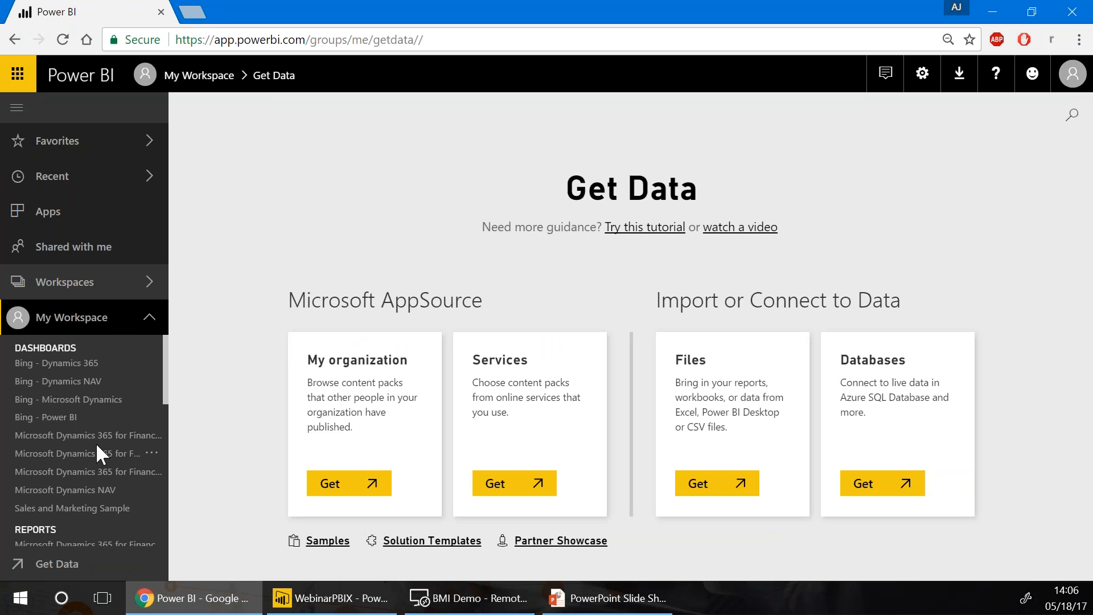
Dismiss the dataset-ready notification and open the WebinarPBIX report under My Workspace
scroll(96, 443, down, 10)
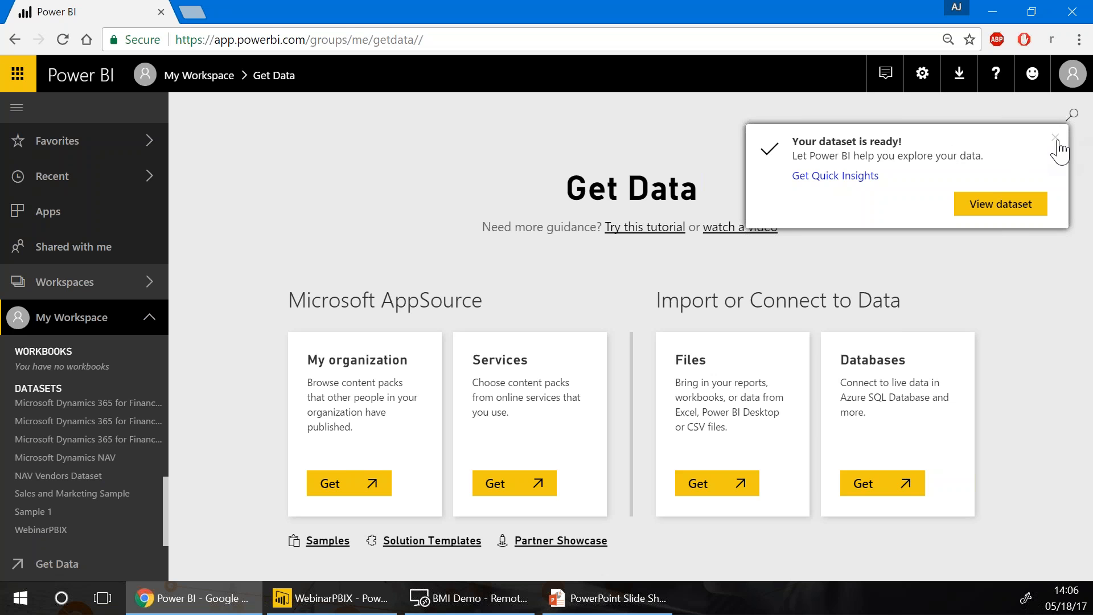
click(1055, 138)
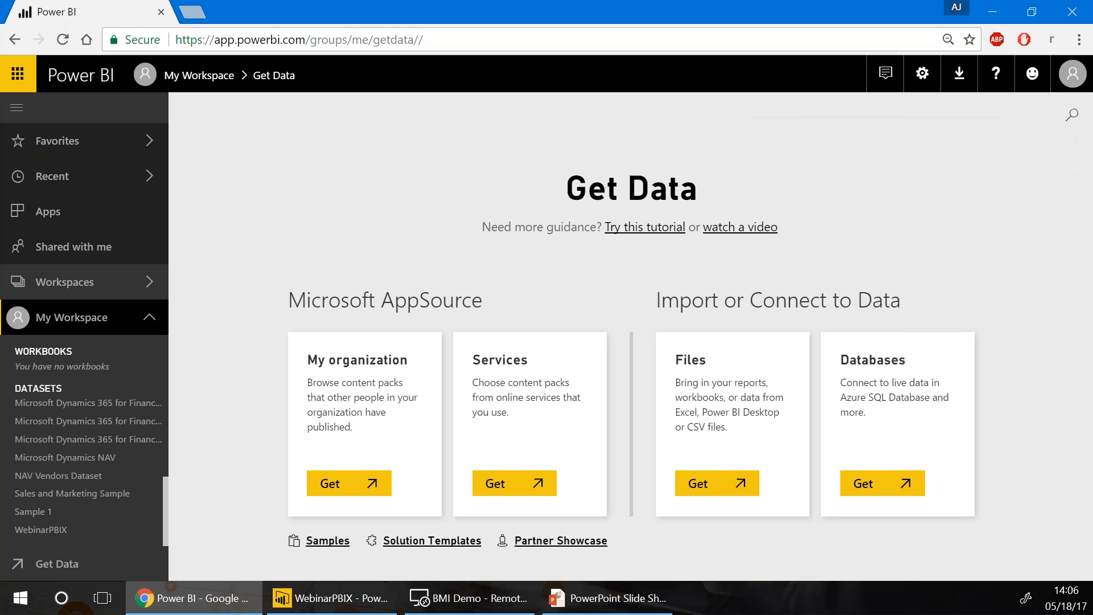
click(31, 531)
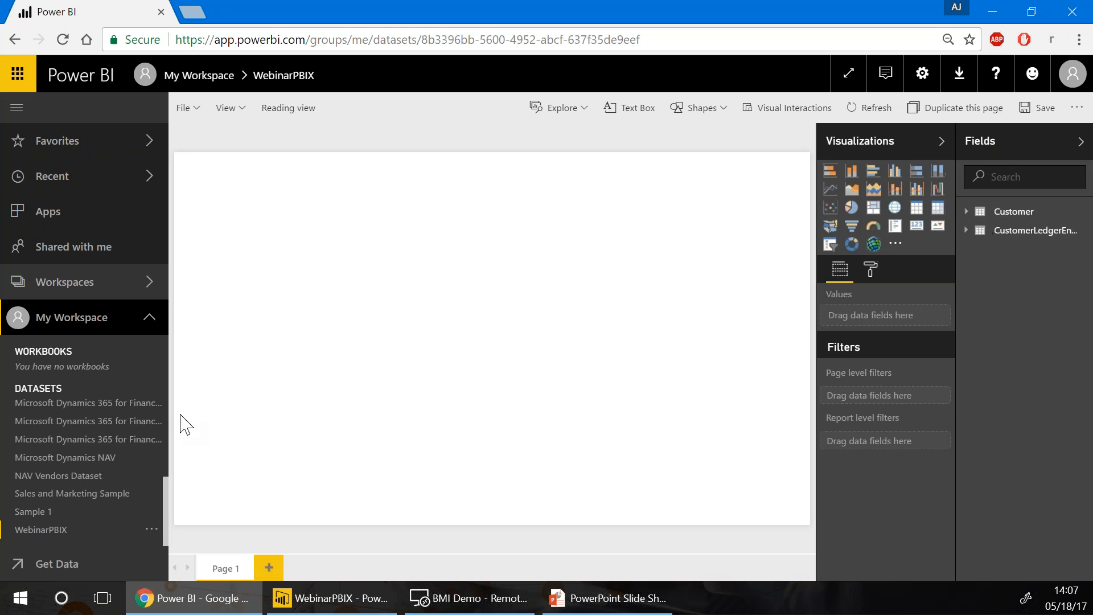
scroll(17, 452, up, 5)
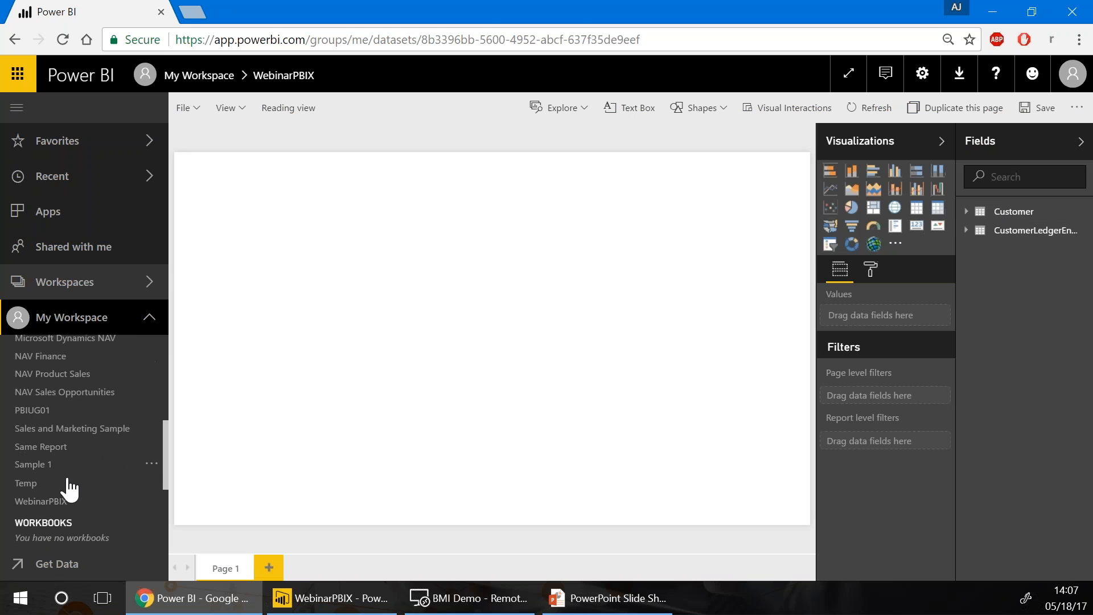
click(40, 502)
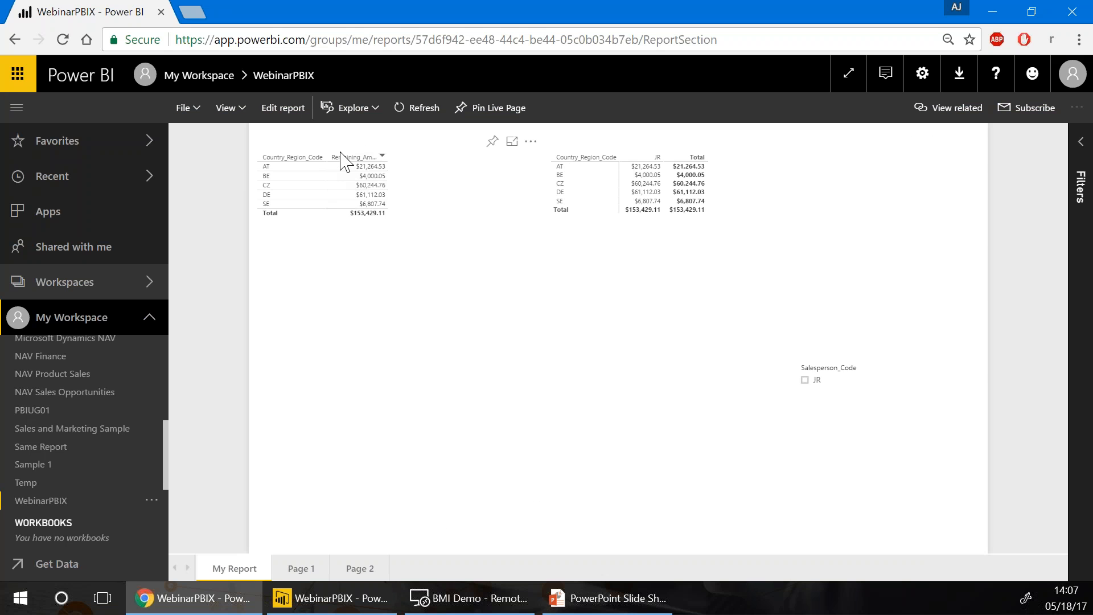
Pin the Remaining_Amount table to the existing Microsoft Dynamics NAV dashboard
click(493, 142)
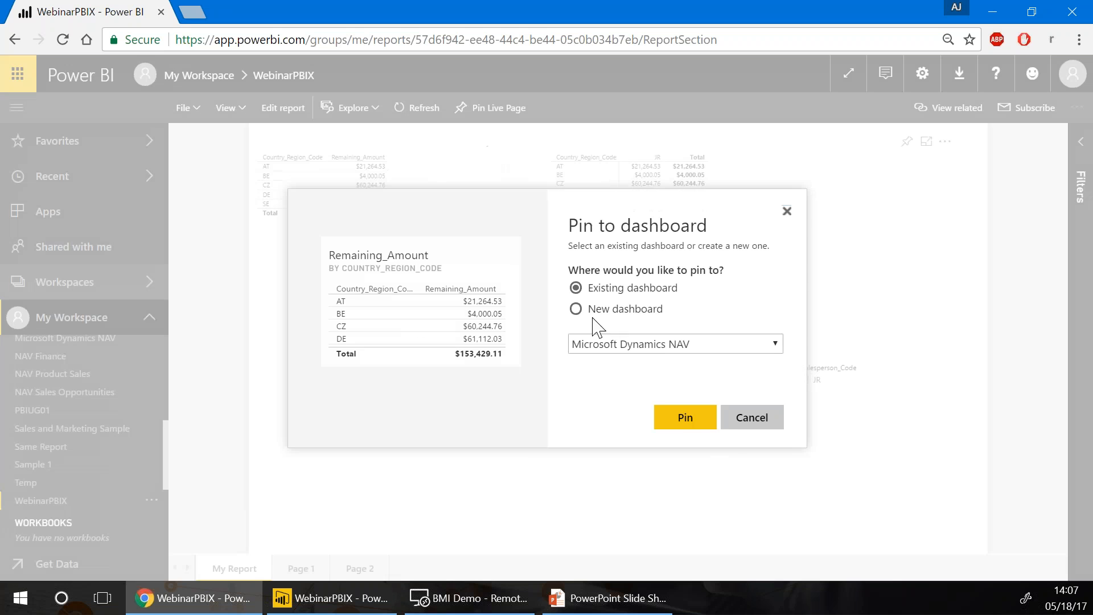
click(697, 429)
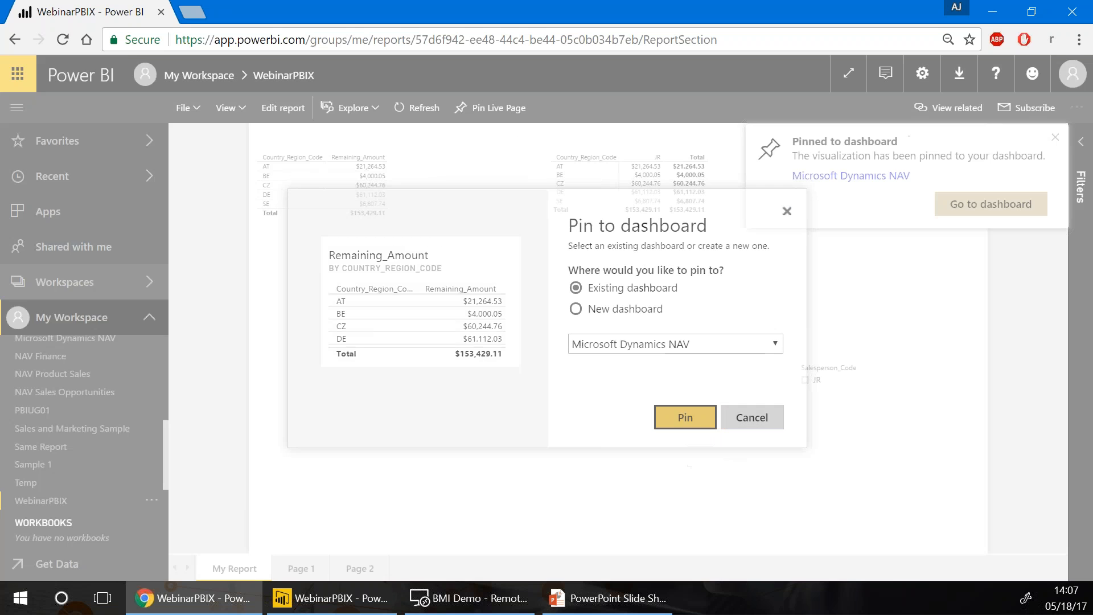
scroll(62, 421, up, 3)
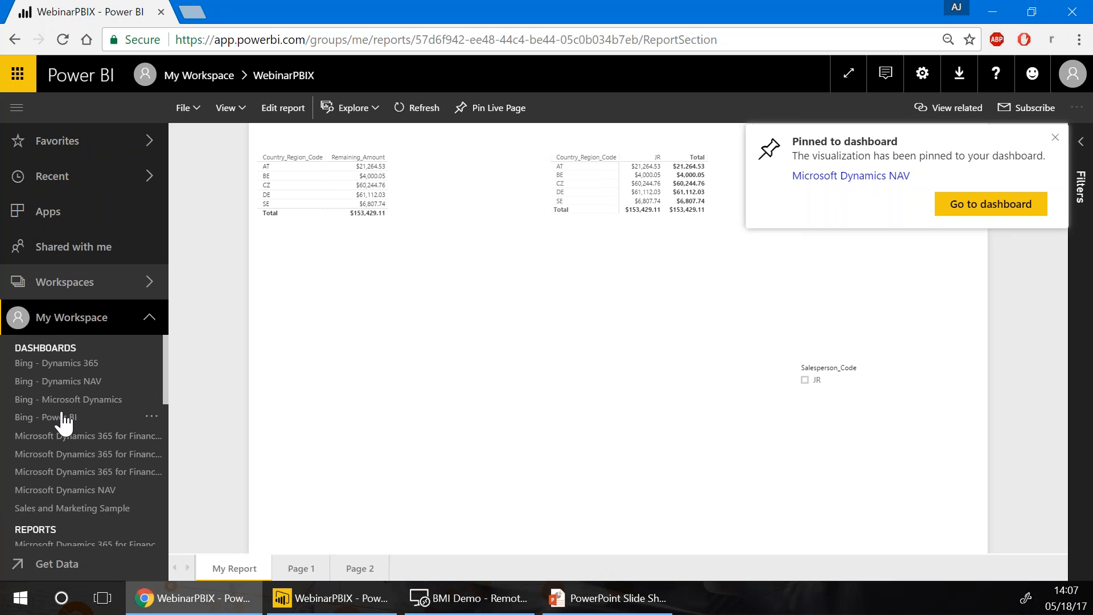
Check the new tile on the Microsoft Dynamics NAV dashboard, then resume the PowerPoint slide show
click(77, 491)
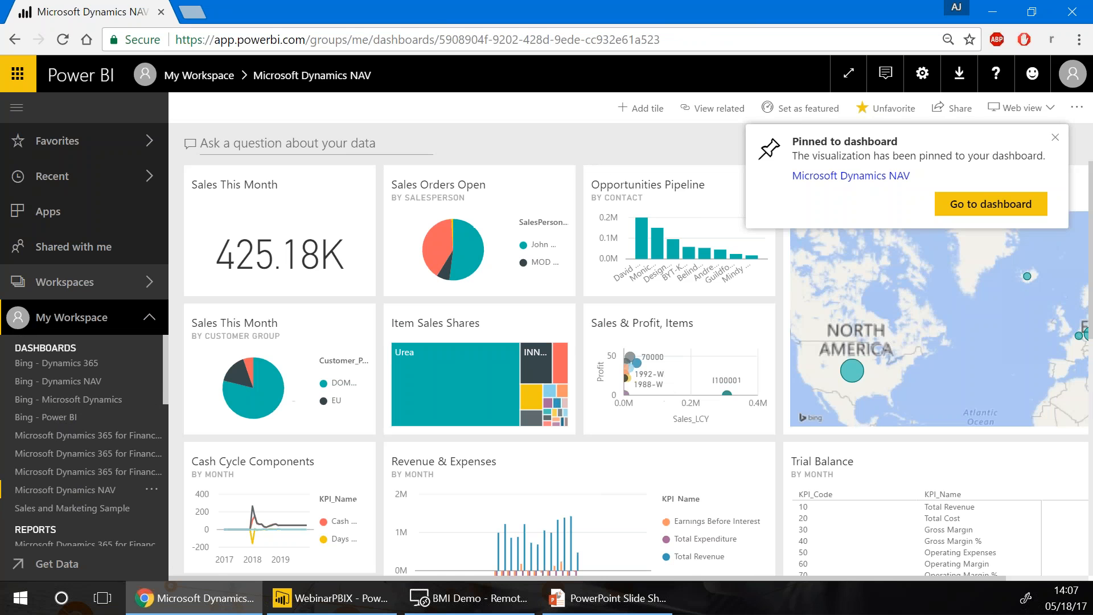
scroll(260, 434, down, 5)
scroll(259, 434, down, 1)
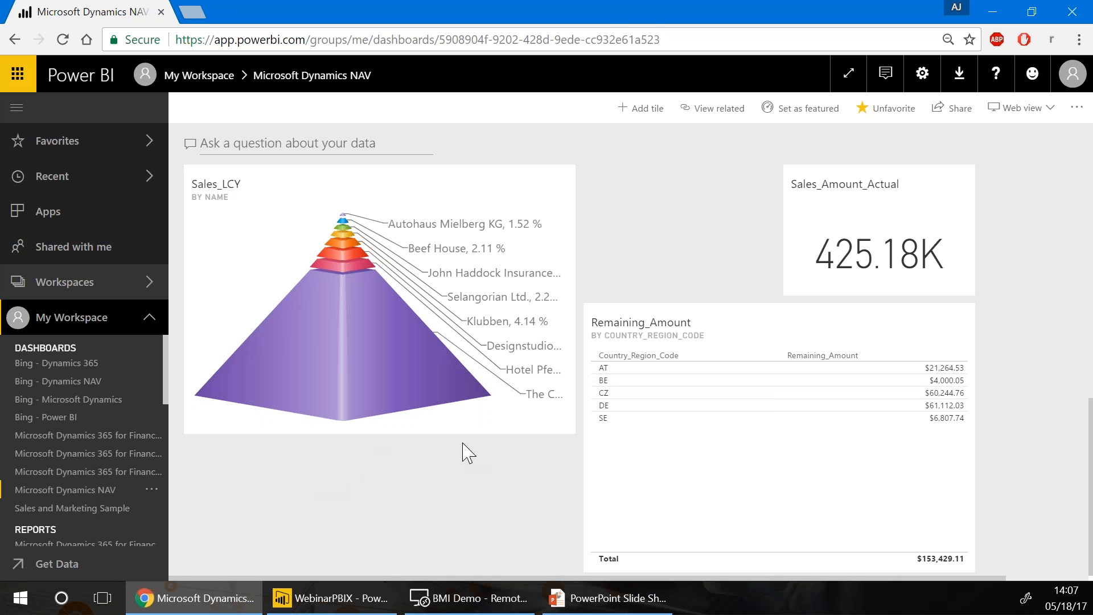
click(812, 429)
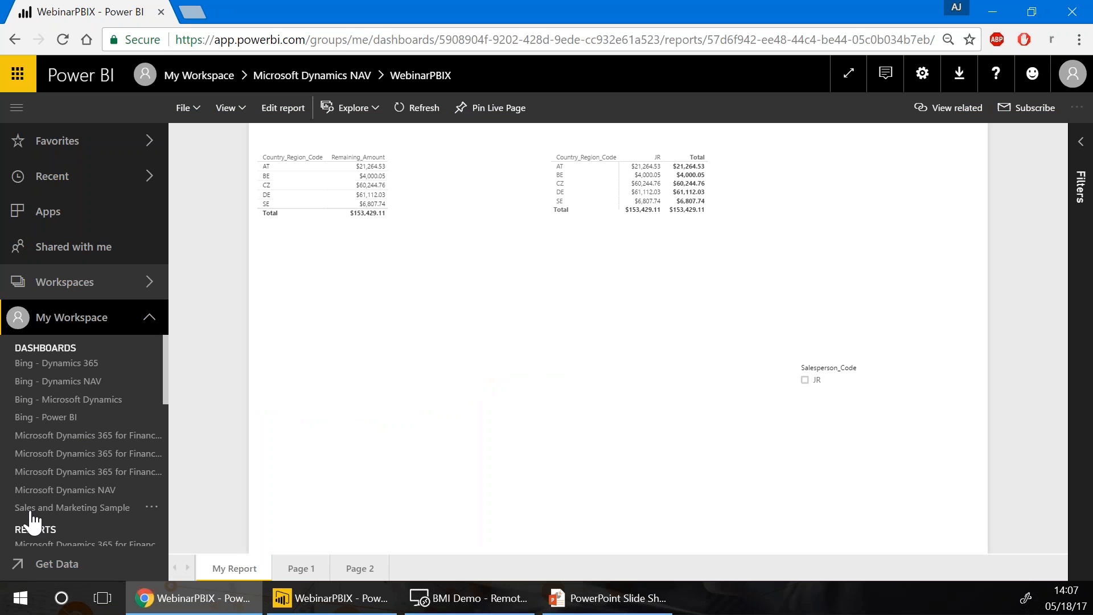
click(561, 595)
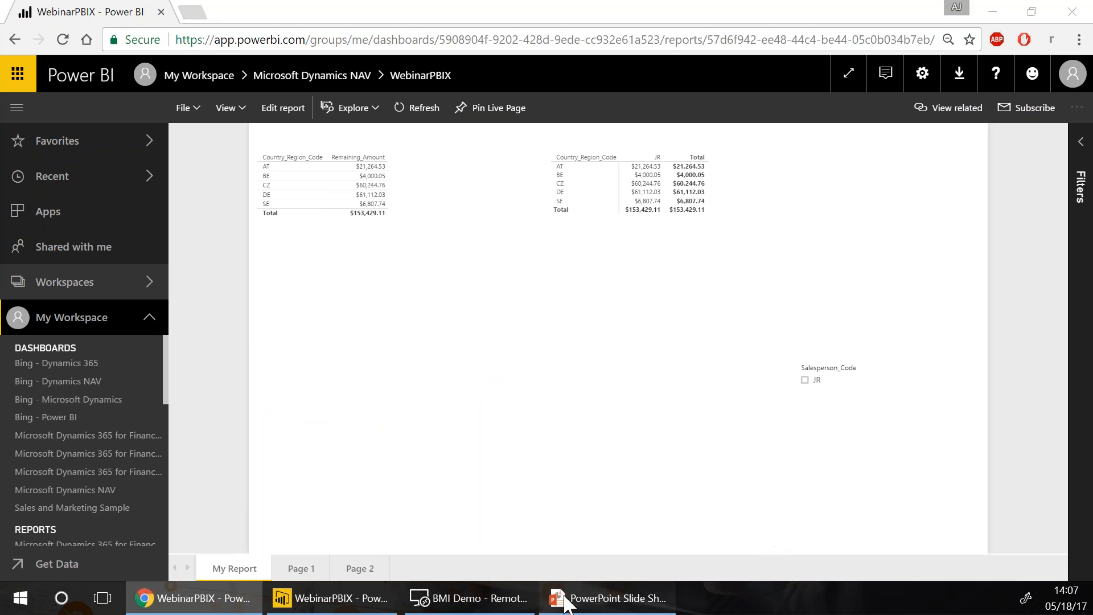
click(395, 460)
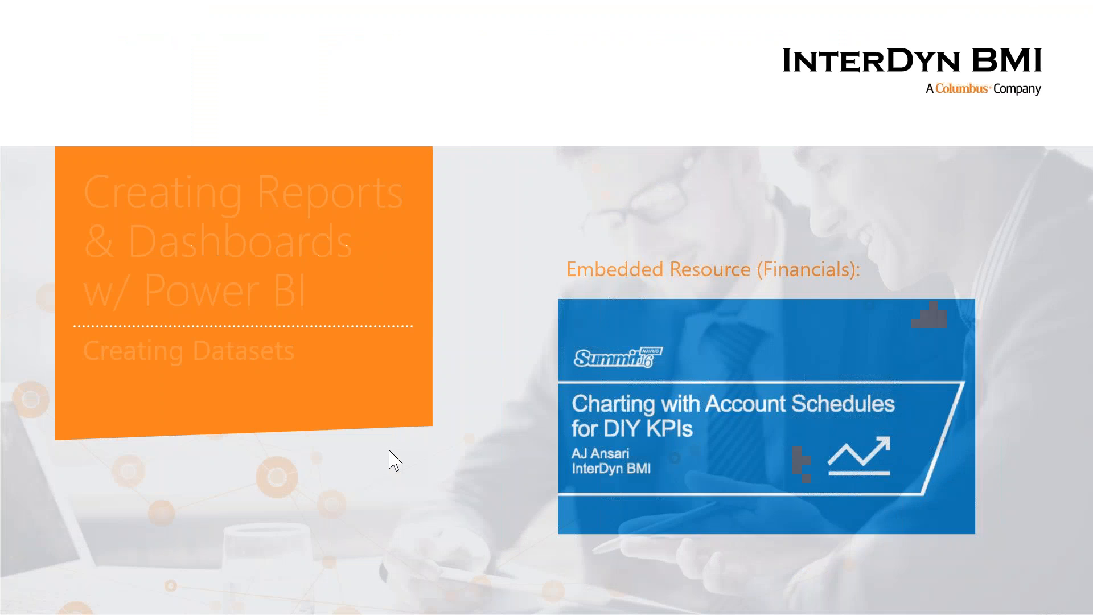